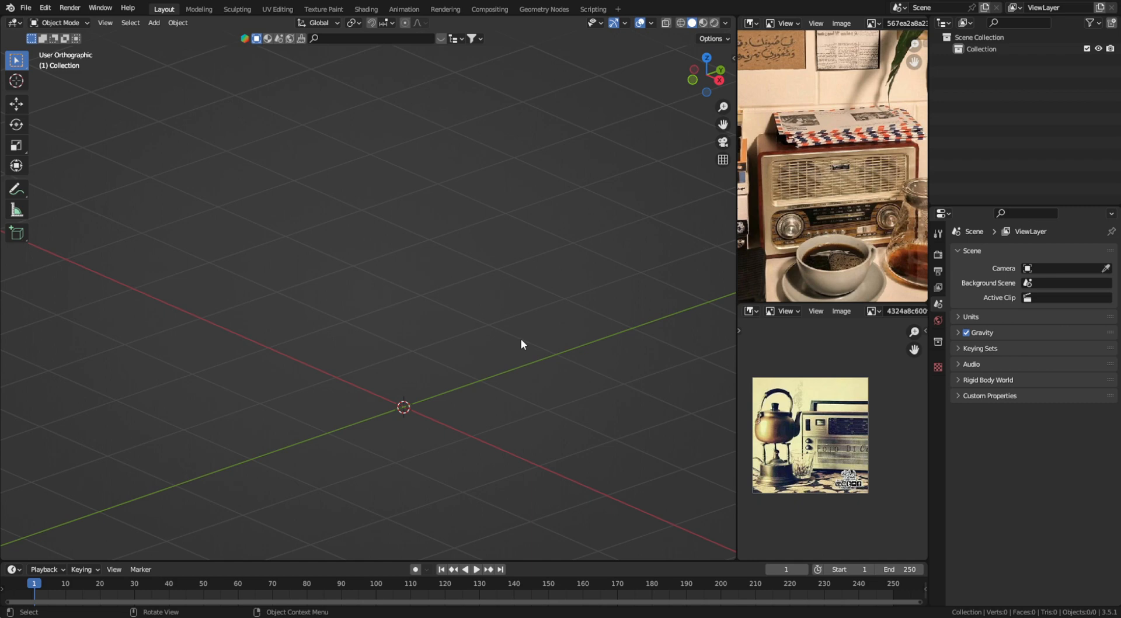
Step: Examine the vintage radio reference photo up close, checking the case corners, front trim, speaker grille and knobs
{"action": "scroll", "coordinate": [843, 168], "scroll_direction": "up", "scroll_amount": 2}
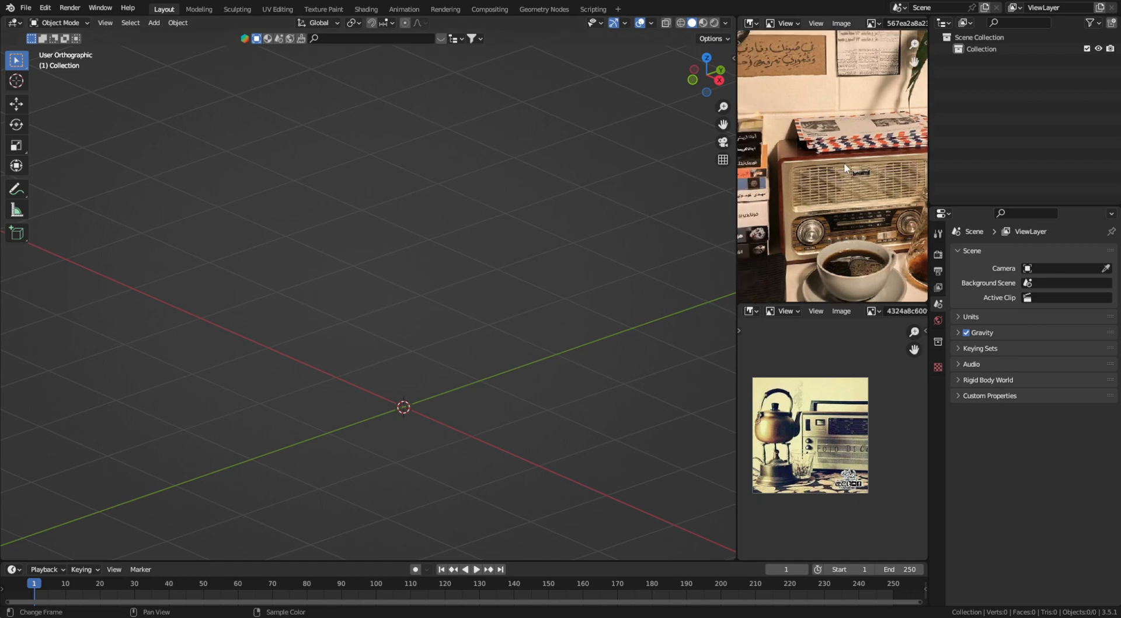
{"action": "scroll", "coordinate": [845, 168], "scroll_direction": "up", "scroll_amount": 3}
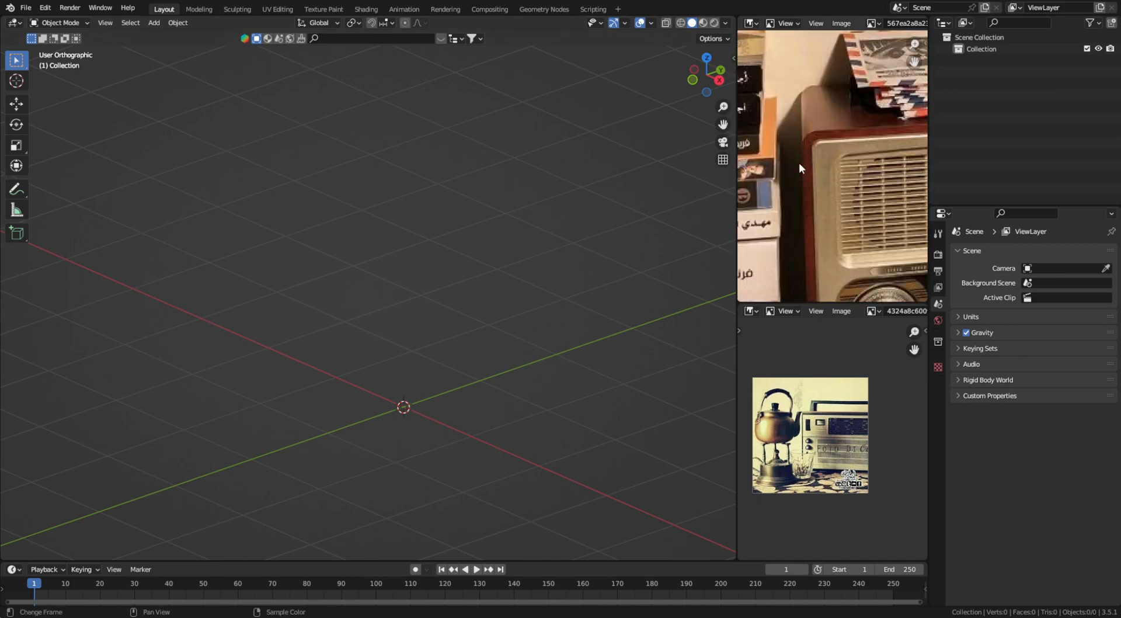
{"action": "scroll", "coordinate": [799, 163], "scroll_direction": "down", "scroll_amount": 3}
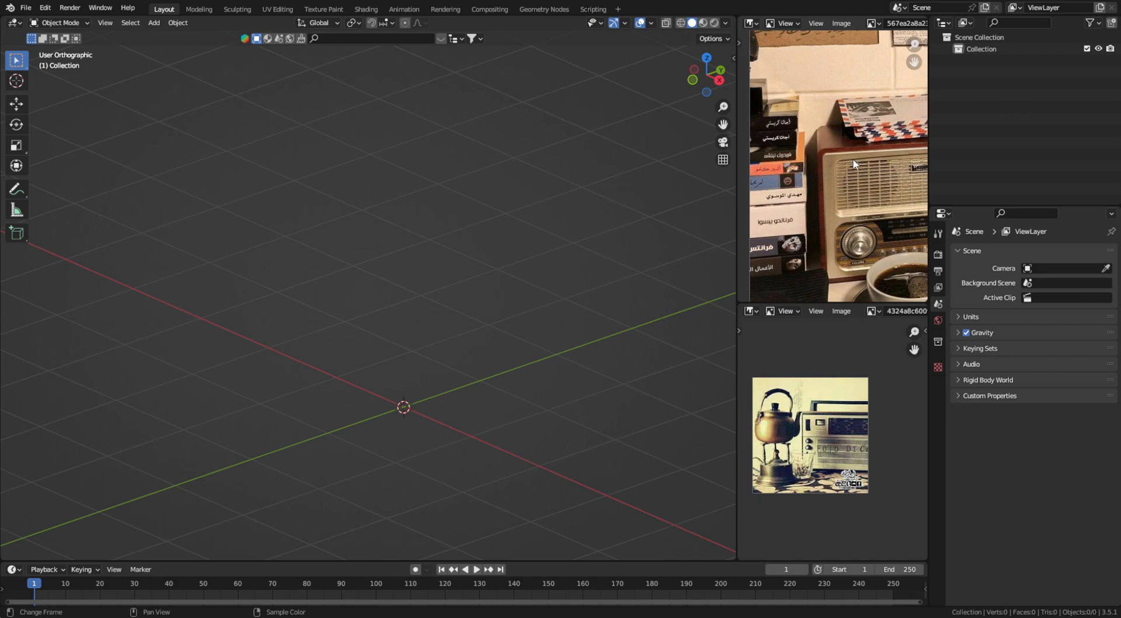
{"action": "scroll", "coordinate": [853, 164], "scroll_direction": "up", "scroll_amount": 2}
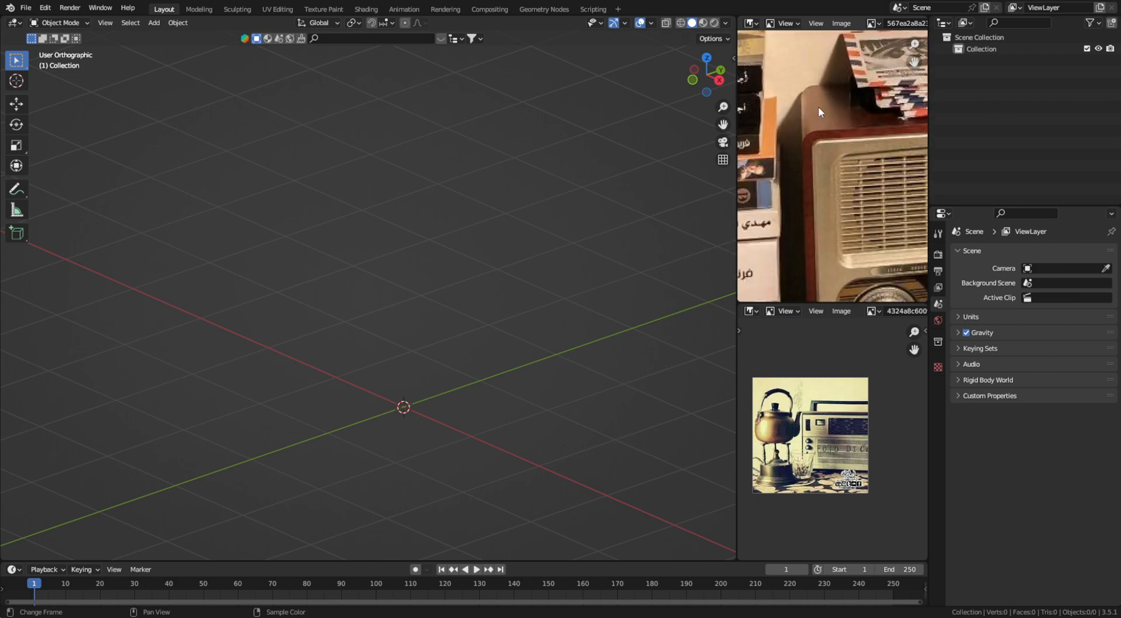
{"action": "scroll", "coordinate": [820, 109], "scroll_direction": "down", "scroll_amount": 3}
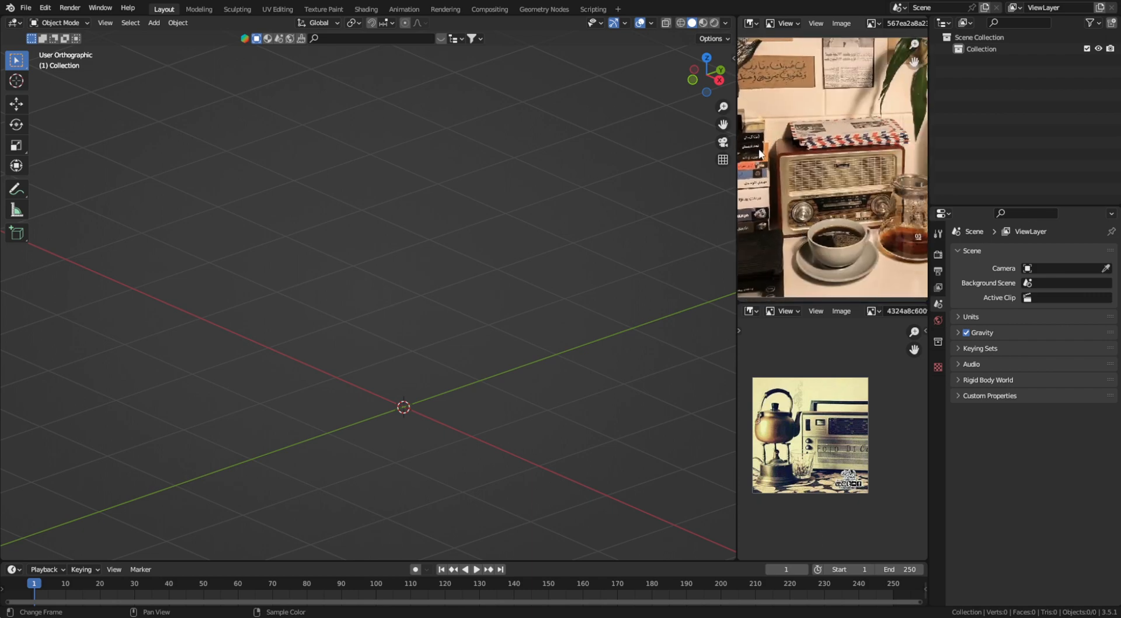
{"action": "scroll", "coordinate": [786, 202], "scroll_direction": "up", "scroll_amount": 5}
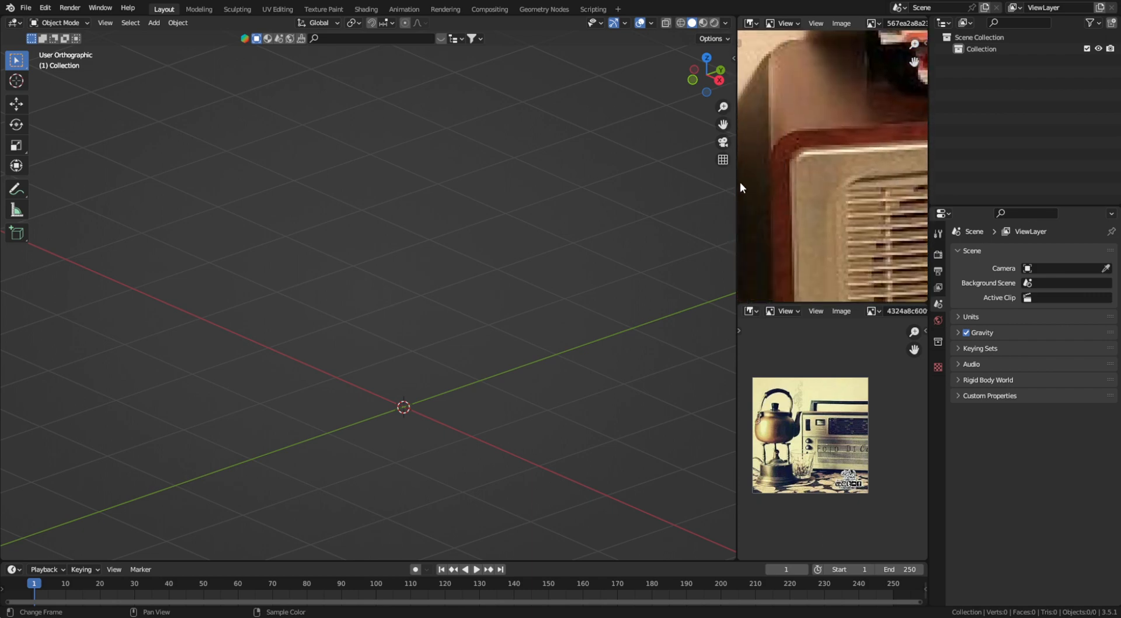
{"action": "scroll", "coordinate": [816, 239], "scroll_direction": "down", "scroll_amount": 3}
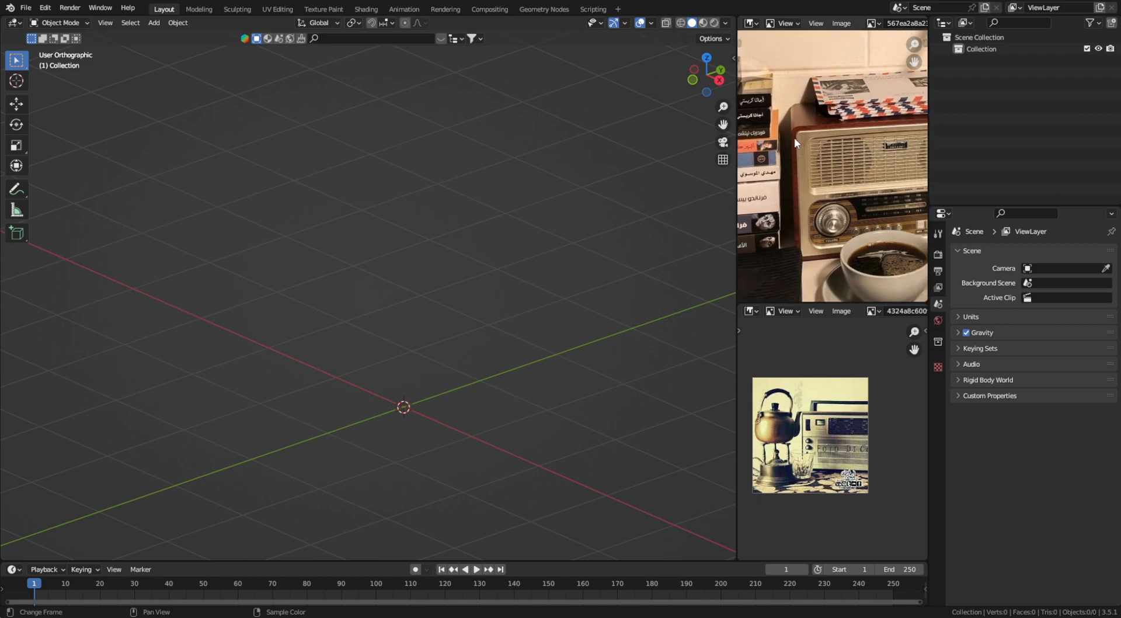
{"action": "scroll", "coordinate": [795, 141], "scroll_direction": "up", "scroll_amount": 3}
{"action": "scroll", "coordinate": [755, 138], "scroll_direction": "down", "scroll_amount": 3}
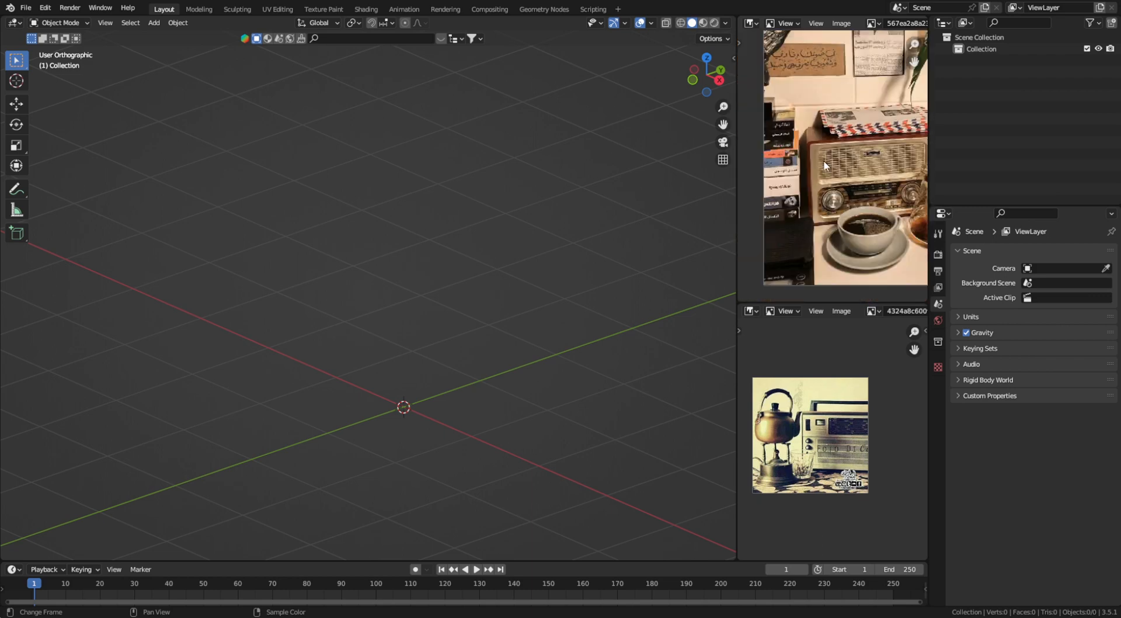
{"action": "scroll", "coordinate": [854, 157], "scroll_direction": "up", "scroll_amount": 4}
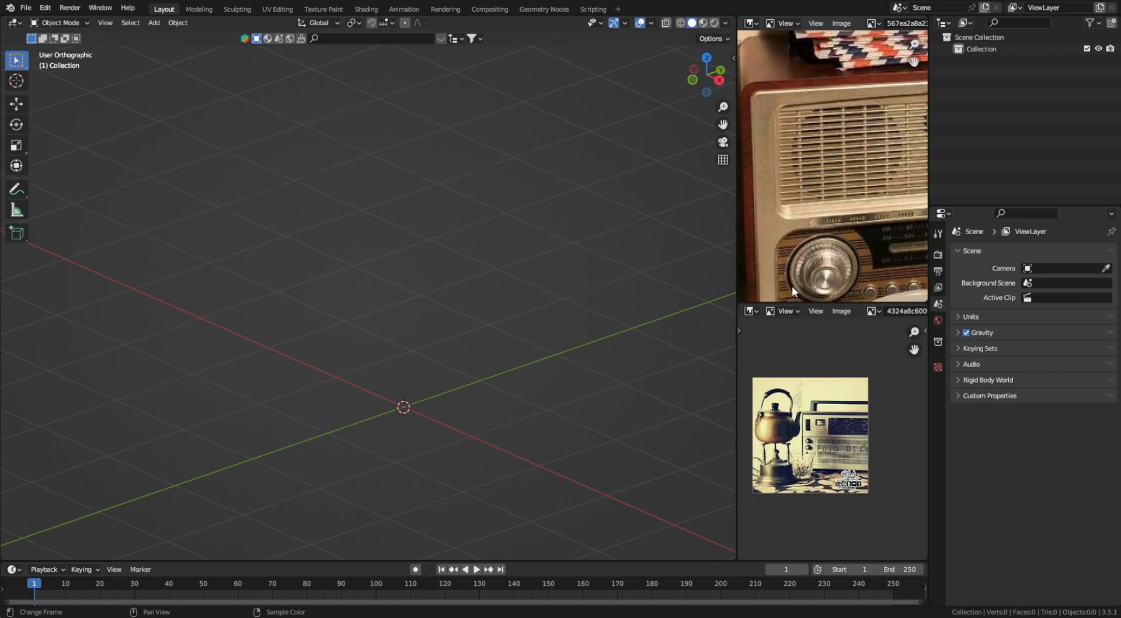
{"action": "scroll", "coordinate": [791, 286], "scroll_direction": "down", "scroll_amount": 3}
{"action": "scroll", "coordinate": [847, 116], "scroll_direction": "up", "scroll_amount": 3}
{"action": "scroll", "coordinate": [878, 155], "scroll_direction": "down", "scroll_amount": 2}
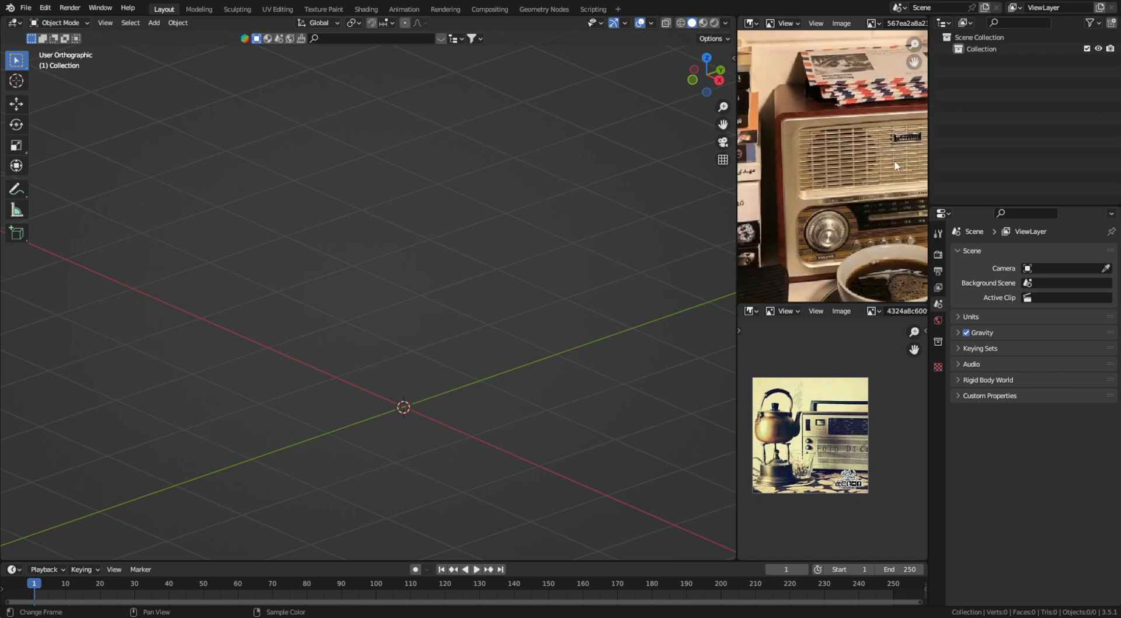
Step: Add a cube mesh for the radio body and stretch it to about 1.9 times along the X axis
{"action": "key", "text": "shift+a"}
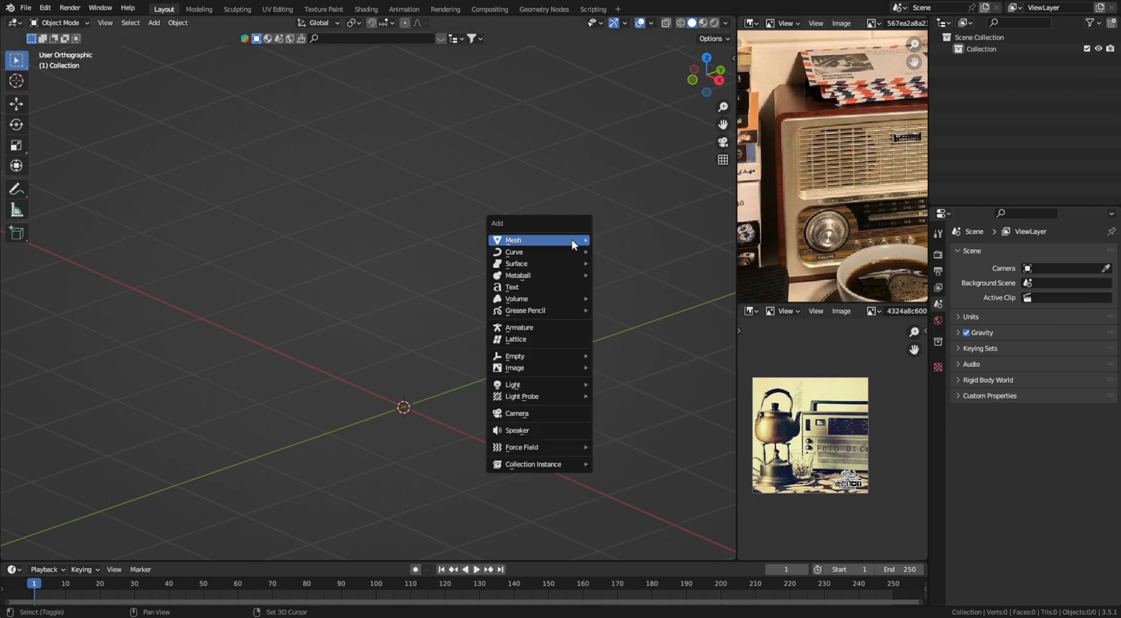
{"action": "mouse_move", "coordinate": [576, 242]}
{"action": "left_click", "coordinate": [625, 250]}
{"action": "key", "text": "s"}
{"action": "key", "text": "x"}
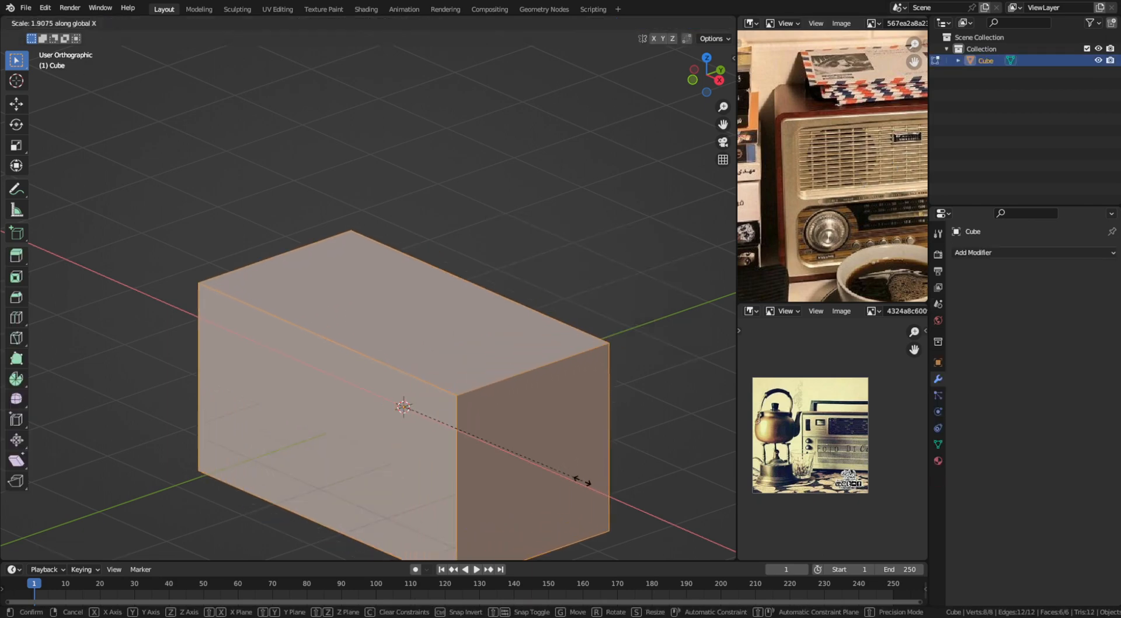
{"action": "left_click", "coordinate": [581, 476]}
{"action": "key", "text": "KP_1"}
{"action": "middle_click_drag", "start_coordinate": [634, 428], "coordinate": [518, 390]}
{"action": "key", "text": "Tab"}
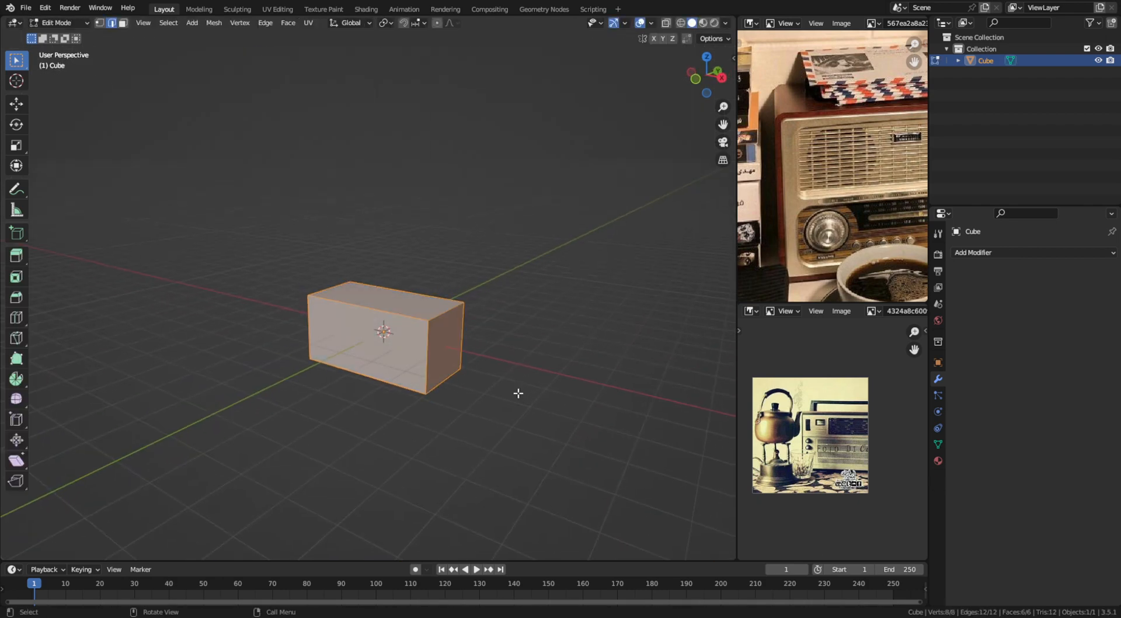
{"action": "key", "text": "s"}
{"action": "left_click", "coordinate": [509, 390]}
{"action": "key", "text": "Tab"}
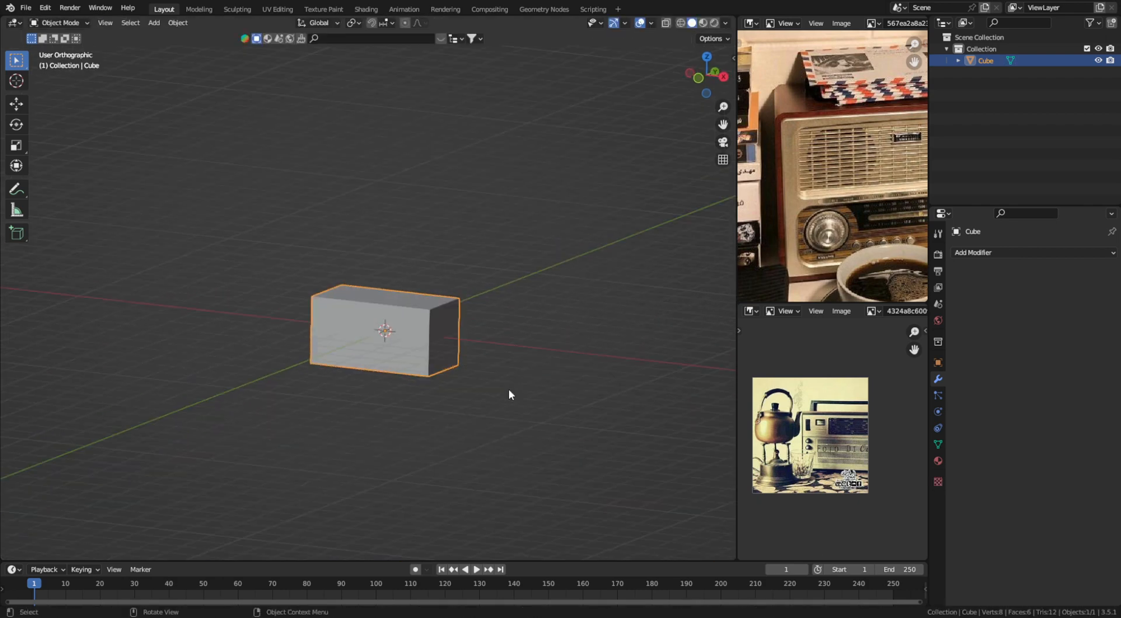
Step: Move the box up 1 m along the Z axis
{"action": "key", "text": "KP_1"}
{"action": "key", "text": "g"}
{"action": "key", "text": "z"}
{"action": "key", "text": "1"}
{"action": "key", "text": "Return"}
{"action": "middle_click_drag", "start_coordinate": [481, 379], "coordinate": [556, 307]}
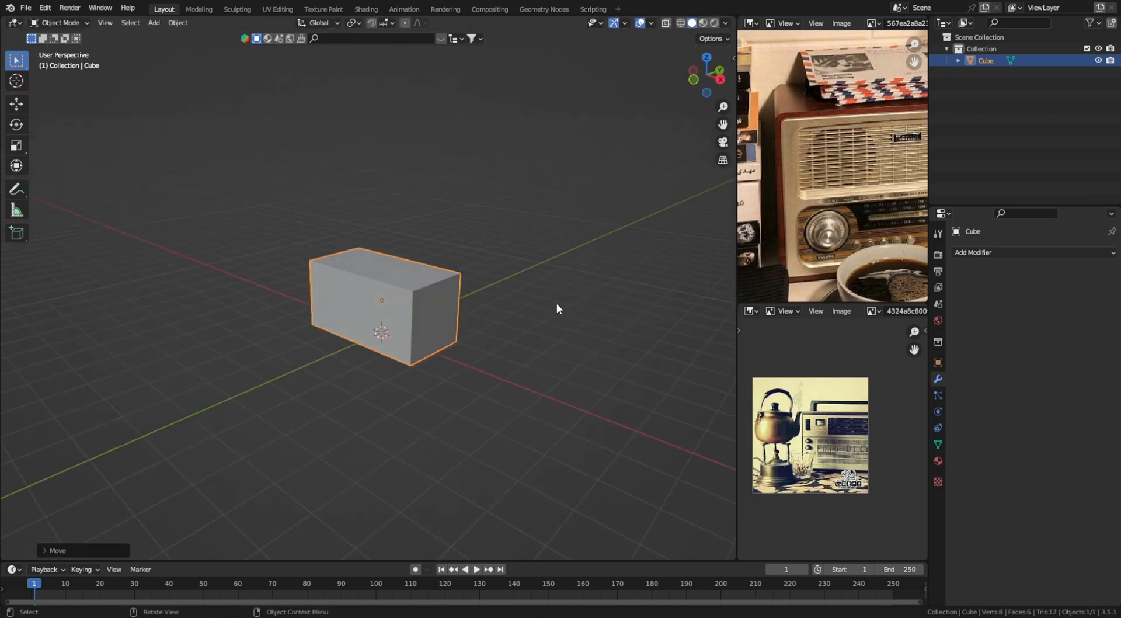
Step: Try to adjust the box's depth by scaling its mesh along Y, and save the file
{"action": "key", "text": "Tab"}
{"action": "key", "text": "s"}
{"action": "key", "text": "y"}
{"action": "left_click", "coordinate": [528, 292]}
{"action": "key", "text": "Tab"}
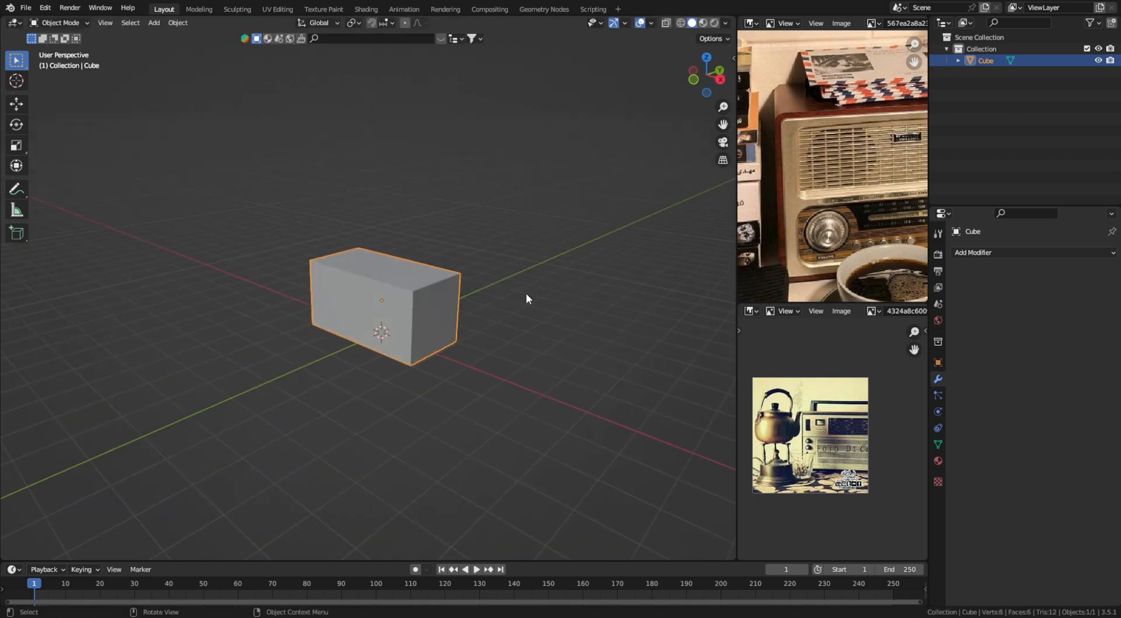
{"action": "key", "text": "KP_5"}
{"action": "middle_click_drag", "start_coordinate": [471, 307], "coordinate": [537, 316]}
{"action": "scroll", "coordinate": [482, 311], "scroll_direction": "up", "scroll_amount": 3}
{"action": "key", "text": "ctrl+s"}
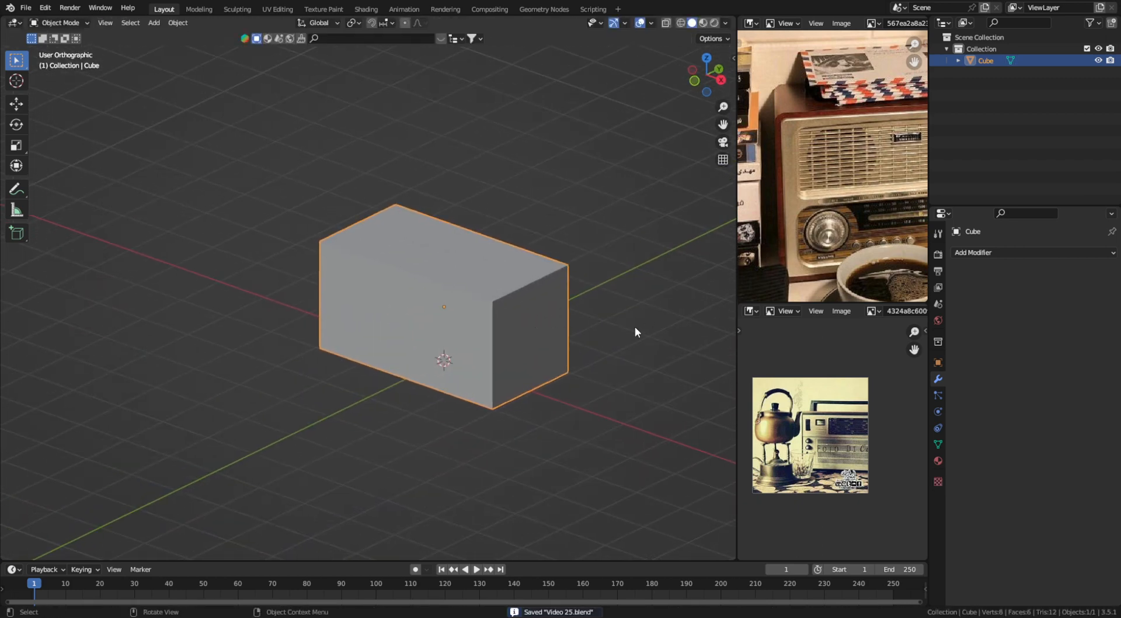
Step: Bevel the box's four front-to-back corner edges to about 0.18 m with 8 segments
{"action": "middle_click_drag", "start_coordinate": [633, 333], "coordinate": [568, 324]}
{"action": "key", "text": "Tab"}
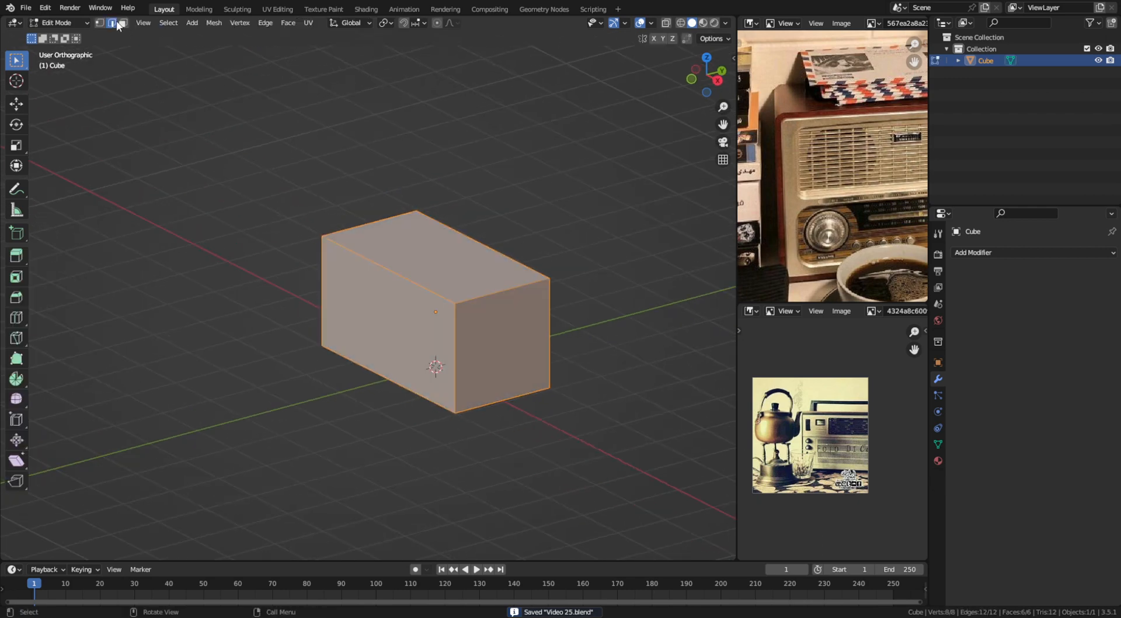
{"action": "key", "text": "z"}
{"action": "left_click", "coordinate": [297, 226]}
{"action": "middle_click_drag", "start_coordinate": [260, 228], "coordinate": [227, 239]}
{"action": "left_click_drag", "start_coordinate": [404, 447], "coordinate": [378, 208]}
{"action": "key", "text": "z"}
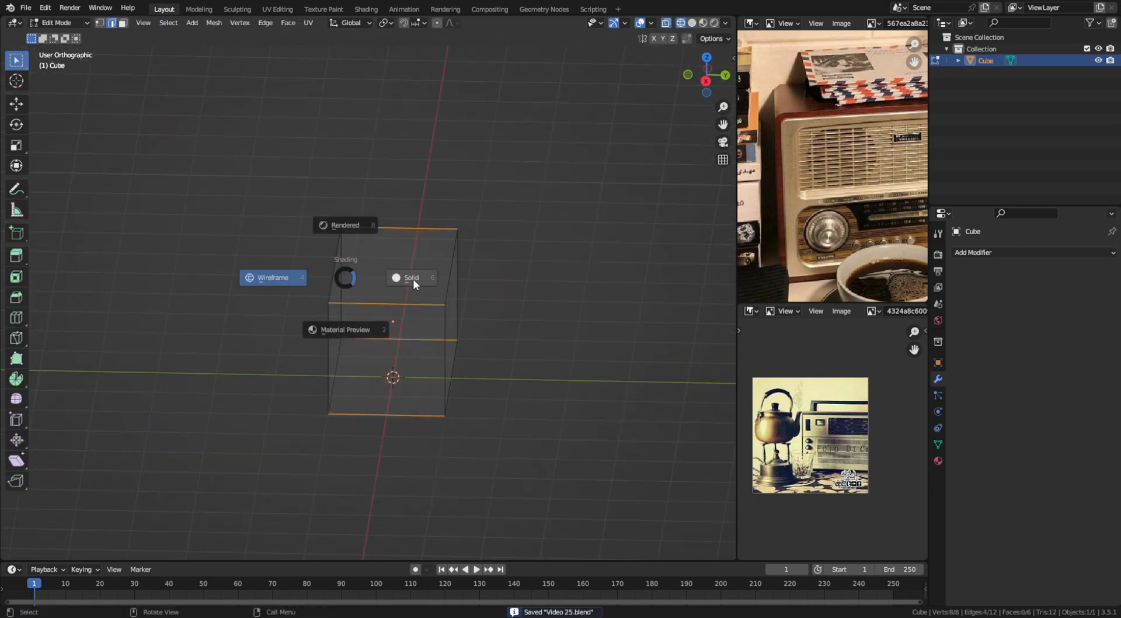
{"action": "left_click", "coordinate": [412, 279]}
{"action": "mouse_move", "coordinate": [413, 283]}
{"action": "middle_mouse_down"}
{"action": "mouse_move", "coordinate": [645, 288]}
{"action": "mouse_move", "coordinate": [545, 345]}
{"action": "middle_mouse_up"}
{"action": "key", "text": "ctrl+b"}
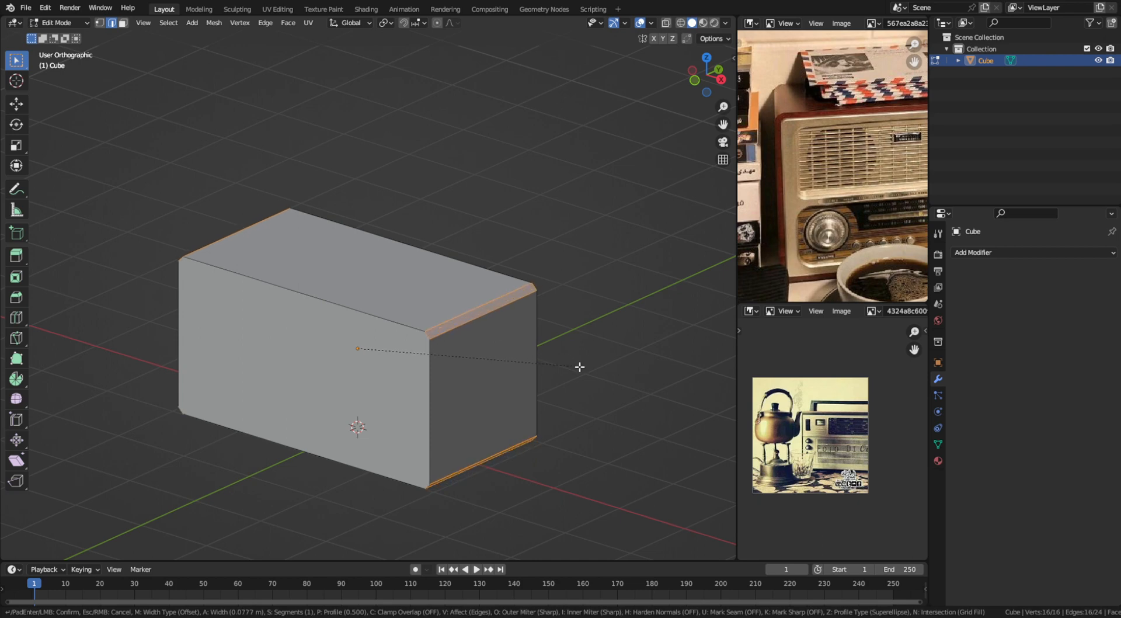
{"action": "scroll", "coordinate": [581, 369], "scroll_direction": "up", "scroll_amount": 3}
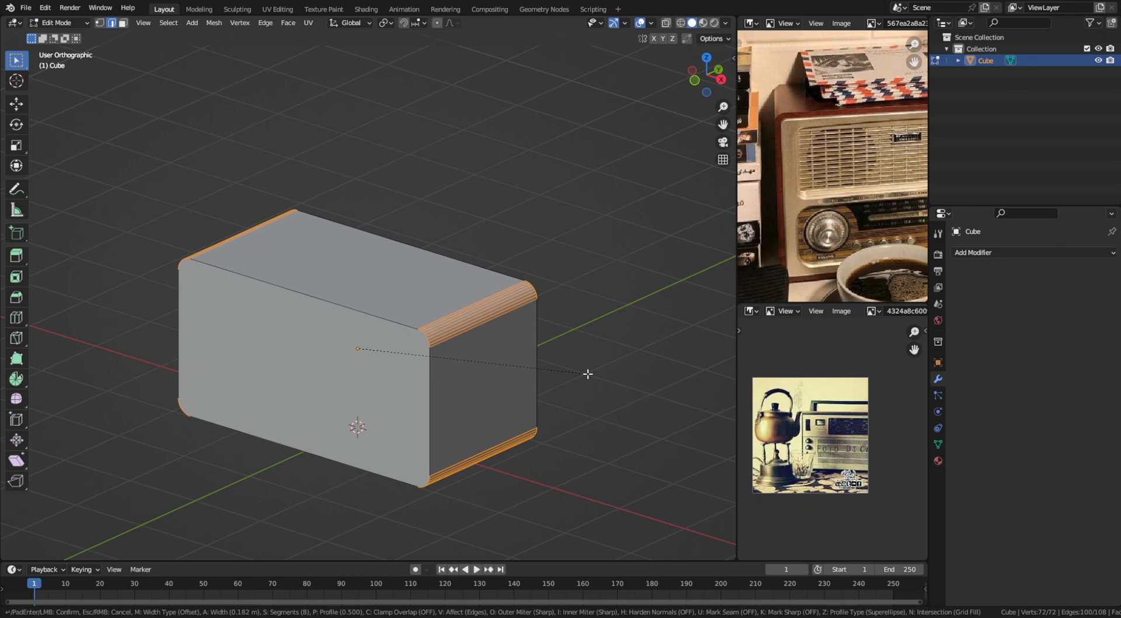
{"action": "left_click", "coordinate": [587, 374]}
{"action": "key", "text": "Tab"}
Step: Apply smooth shading to the rounded box
{"action": "scroll", "coordinate": [549, 368], "scroll_direction": "down", "scroll_amount": 2}
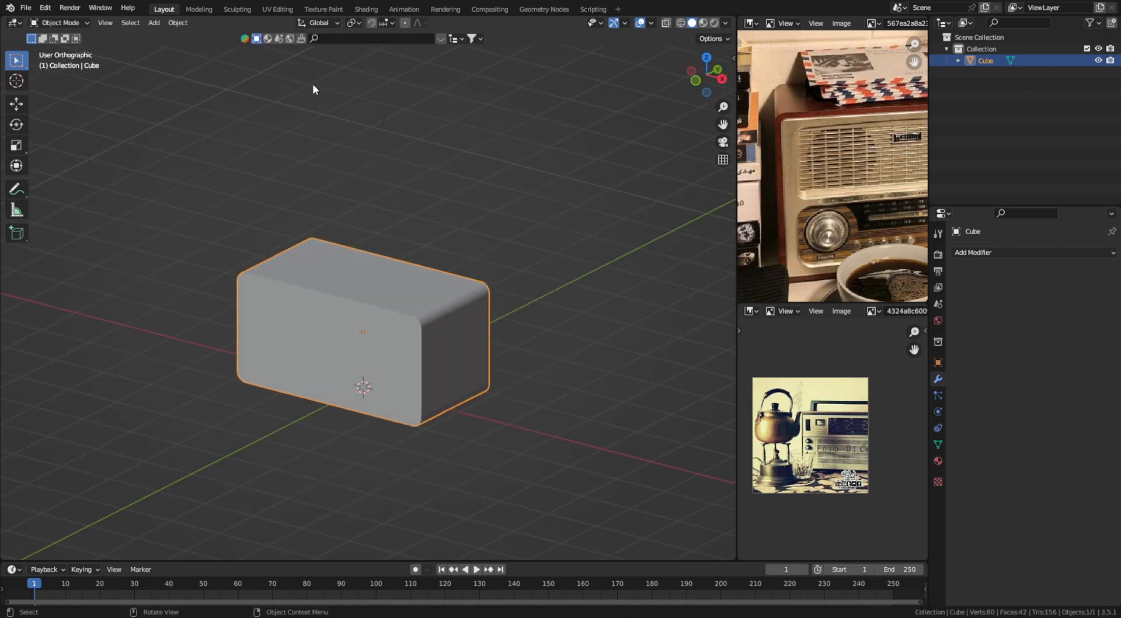
{"action": "left_click", "coordinate": [178, 23]}
{"action": "left_click", "coordinate": [248, 293]}
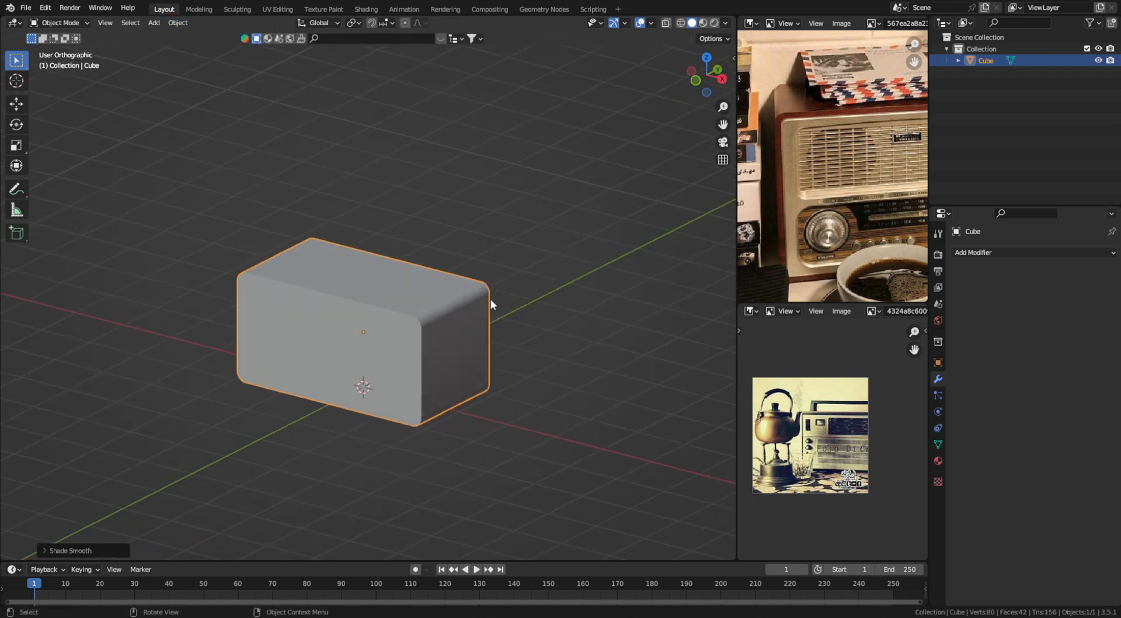
{"action": "middle_click_drag", "start_coordinate": [491, 298], "coordinate": [550, 277], "text": "shift"}
{"action": "middle_click_drag", "start_coordinate": [426, 331], "coordinate": [397, 325], "text": "shift"}
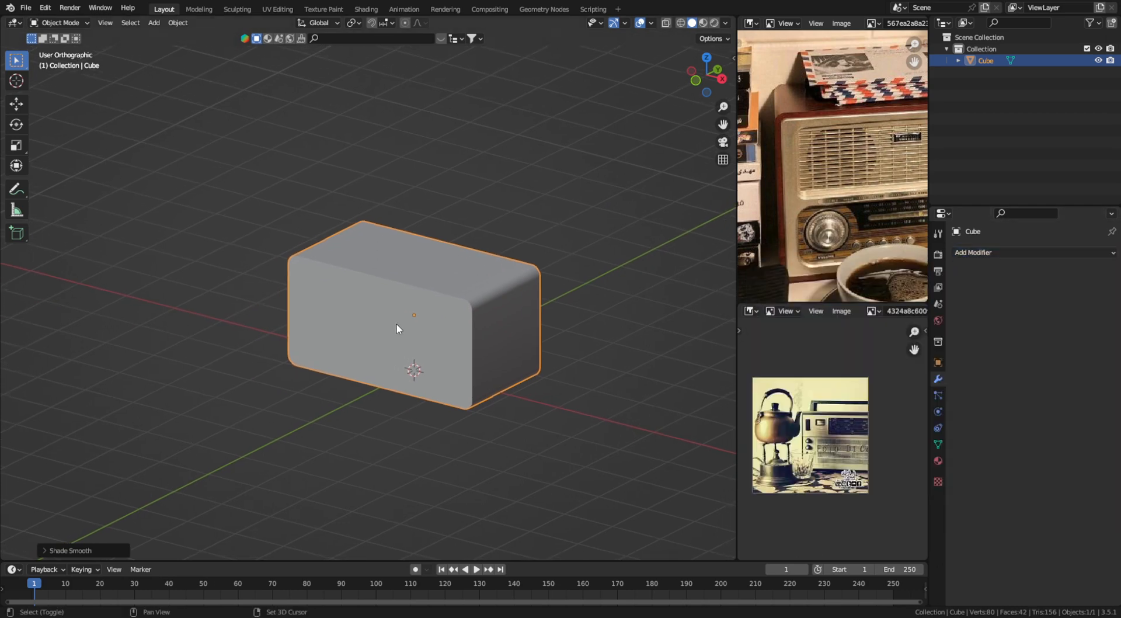
Step: Add a Bevel modifier to the box with 3 segments and an amount of 0.026 m
{"action": "left_click", "coordinate": [1062, 264]}
{"action": "left_click", "coordinate": [870, 300]}
{"action": "scroll", "coordinate": [368, 292], "scroll_direction": "up", "scroll_amount": 2}
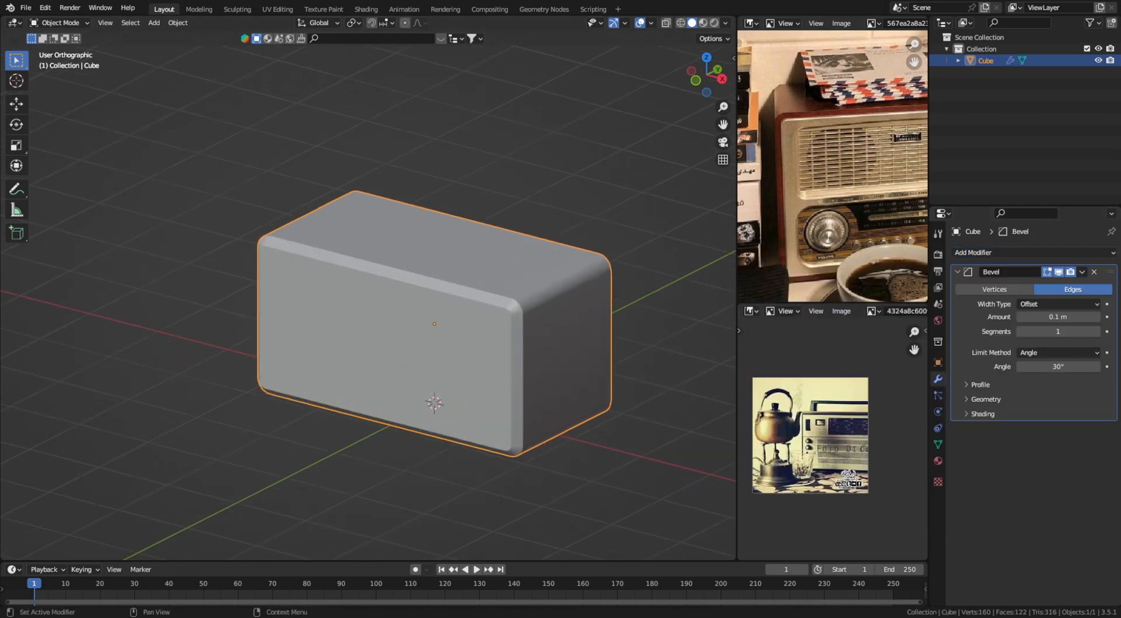
{"action": "left_click", "coordinate": [1097, 331]}
{"action": "left_click", "coordinate": [1096, 331]}
{"action": "left_click_drag", "start_coordinate": [1074, 317], "coordinate": [1048, 316]}
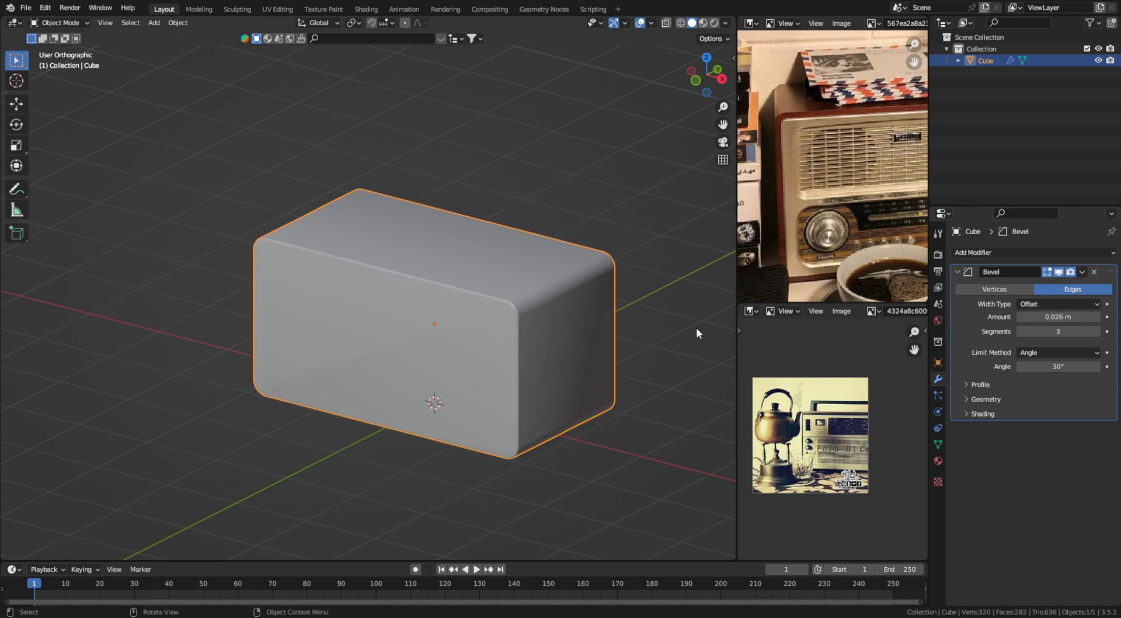
Step: Make the radio body taller by selecting its upper edges through the mesh and raising them along Z
{"action": "key", "text": "KP_1"}
{"action": "key", "text": "Tab"}
{"action": "key", "text": "alt+z"}
{"action": "left_click_drag", "start_coordinate": [257, 321], "coordinate": [700, 183]}
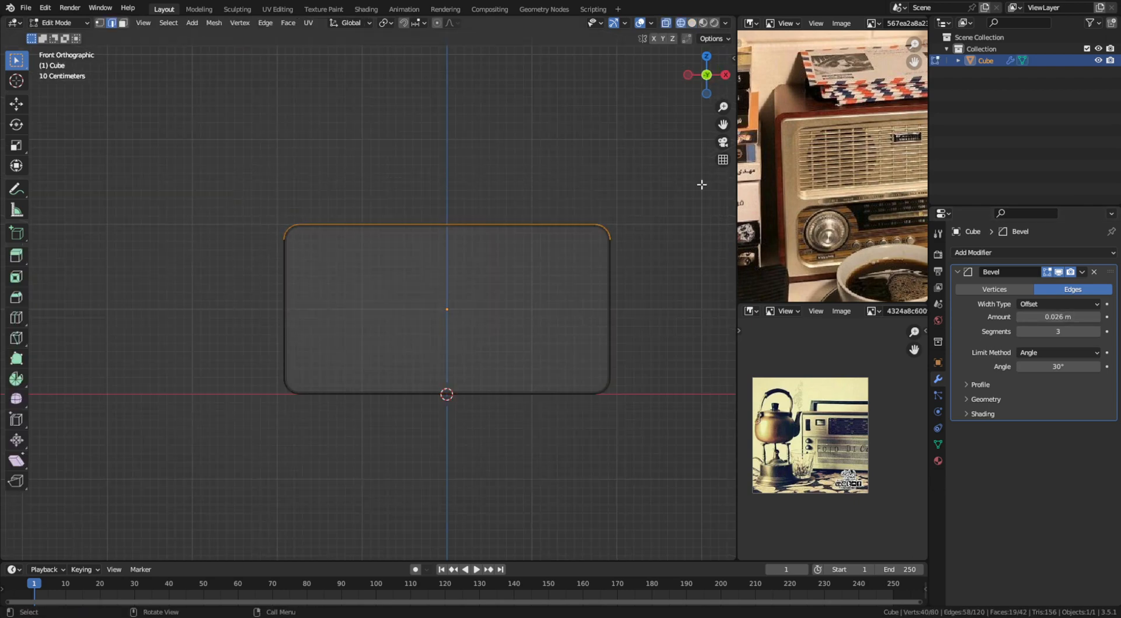
{"action": "key", "text": "g"}
{"action": "key", "text": "z"}
{"action": "left_click", "coordinate": [621, 237]}
{"action": "key", "text": "Tab"}
{"action": "key", "text": "alt+z"}
Step: Duplicate the radio body and place the copy about 0.28 m in front along negative Y
{"action": "middle_click_drag", "start_coordinate": [663, 265], "coordinate": [570, 301]}
{"action": "key", "text": "KP_5"}
{"action": "scroll", "coordinate": [563, 304], "scroll_direction": "down", "scroll_amount": 2}
{"action": "key", "text": "shift+d"}
{"action": "key", "text": "y"}
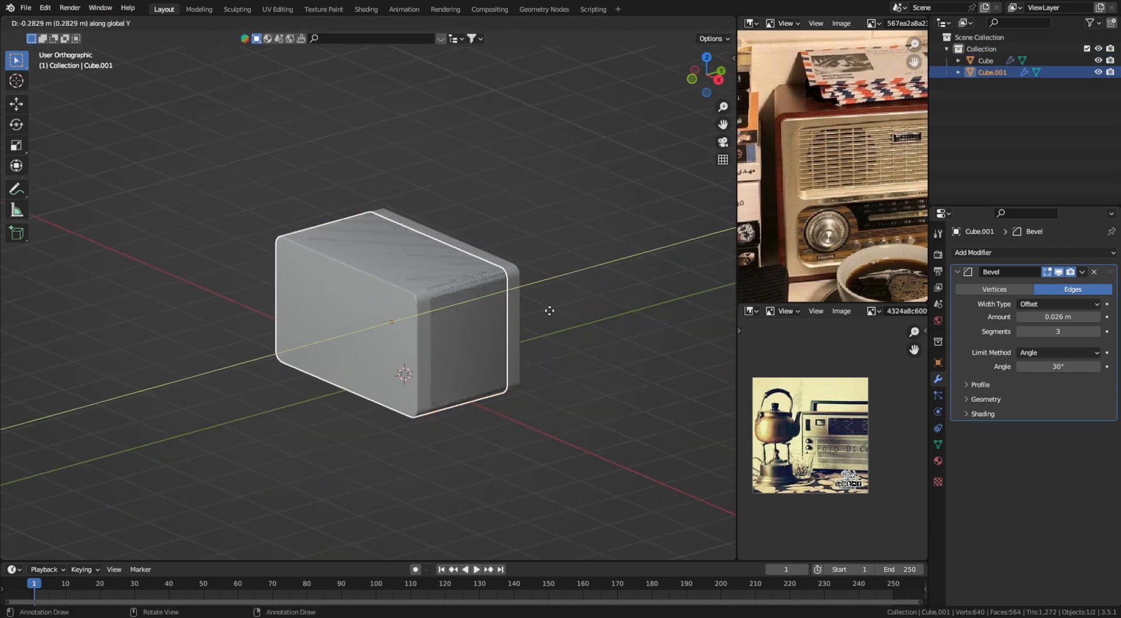
{"action": "left_click", "coordinate": [549, 311]}
Step: Scale the whole mesh of the duplicated box down to about 0.97 for a slightly inset front
{"action": "key", "text": "Tab"}
{"action": "key", "text": "KP_1"}
{"action": "key", "text": "a"}
{"action": "key", "text": "s"}
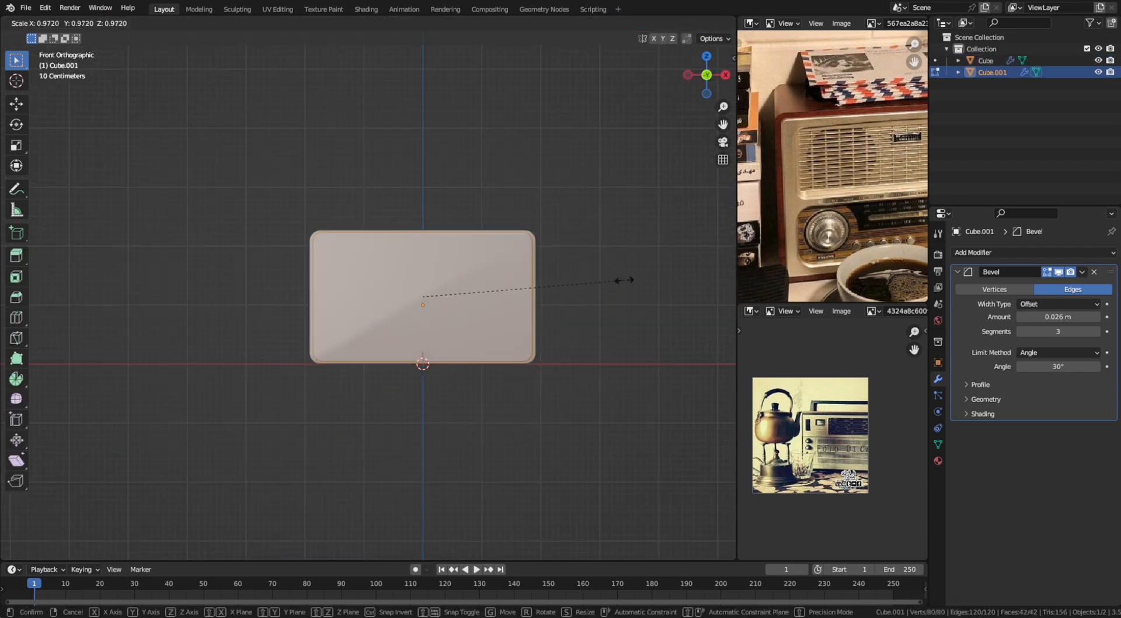
{"action": "left_click", "coordinate": [620, 281]}
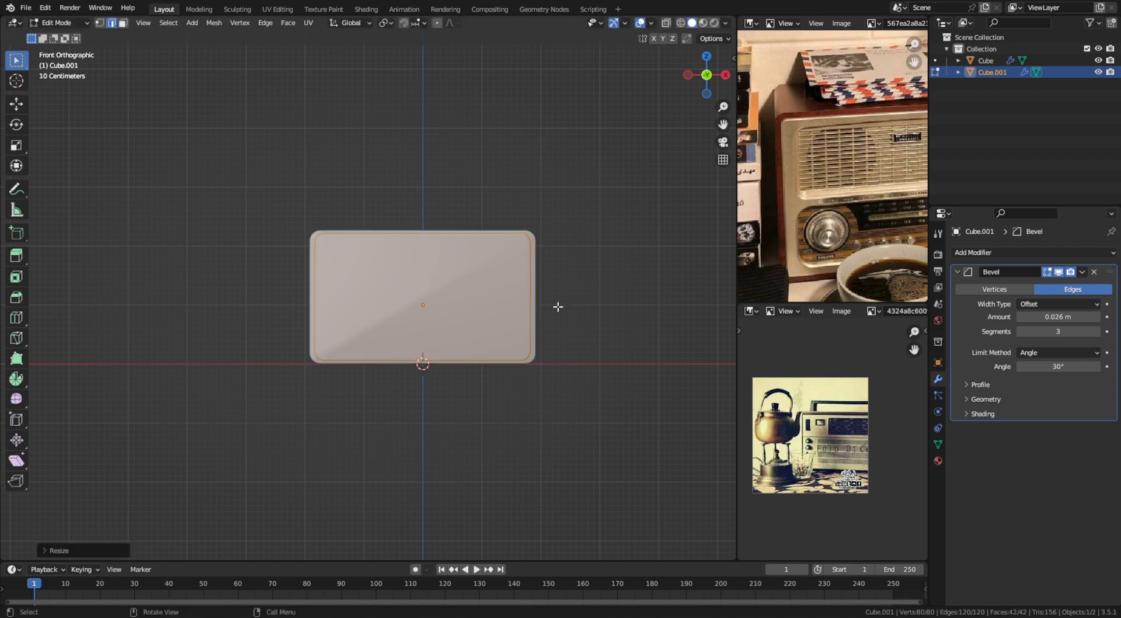
{"action": "middle_click_drag", "start_coordinate": [559, 307], "coordinate": [500, 365]}
{"action": "key", "text": "Tab"}
Step: Slide the inset box about 0.24 m back along Y so it protrudes only slightly from the body
{"action": "scroll", "coordinate": [531, 365], "scroll_direction": "up", "scroll_amount": 2}
{"action": "key", "text": "g"}
{"action": "key", "text": "y"}
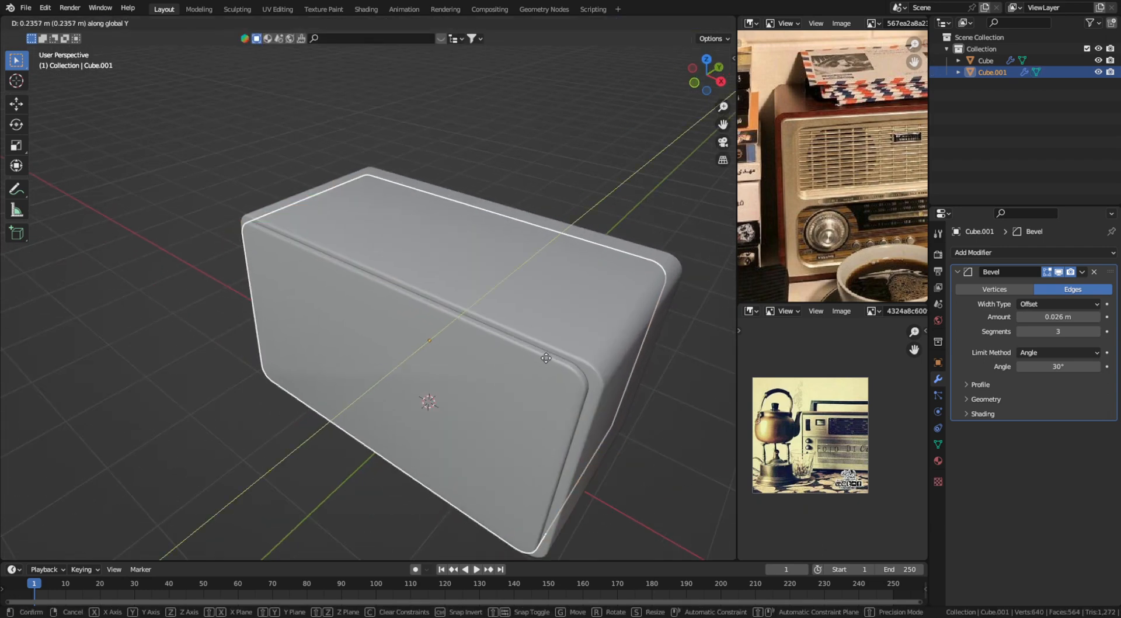
{"action": "left_click", "coordinate": [543, 361]}
Step: In wireframe front view, move the inset box's left-side edges about 0.034 m outward along negative X
{"action": "key", "text": "KP_1"}
{"action": "key", "text": "Tab"}
{"action": "key", "text": "z"}
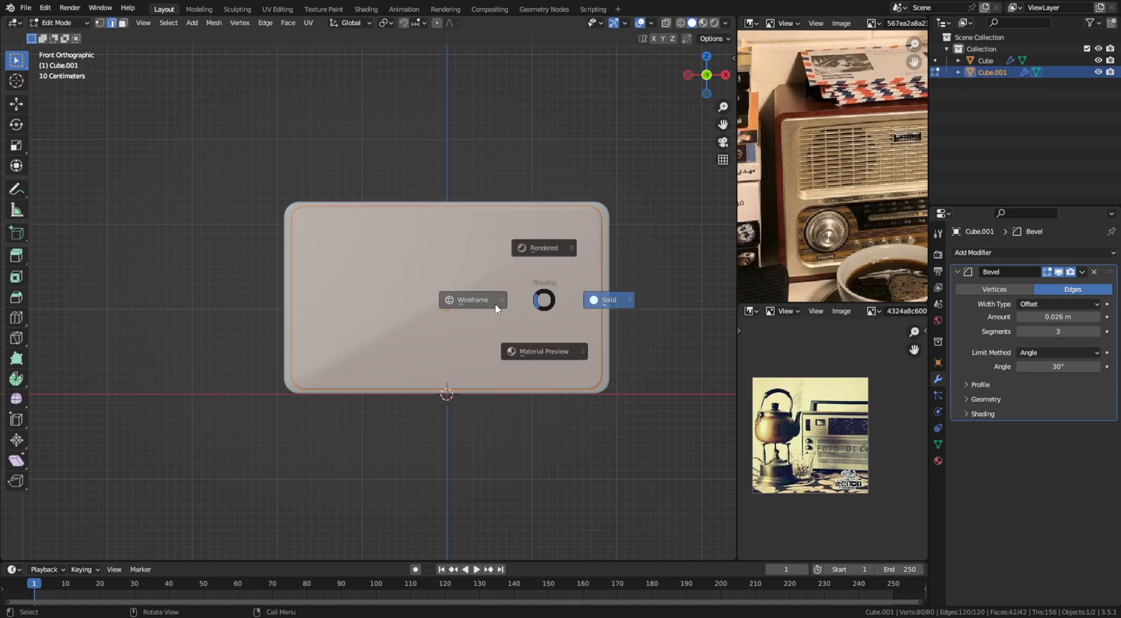
{"action": "left_click", "coordinate": [486, 307]}
{"action": "left_click_drag", "start_coordinate": [256, 455], "coordinate": [365, 188]}
{"action": "middle_click_drag", "start_coordinate": [385, 230], "coordinate": [411, 260], "text": "shift"}
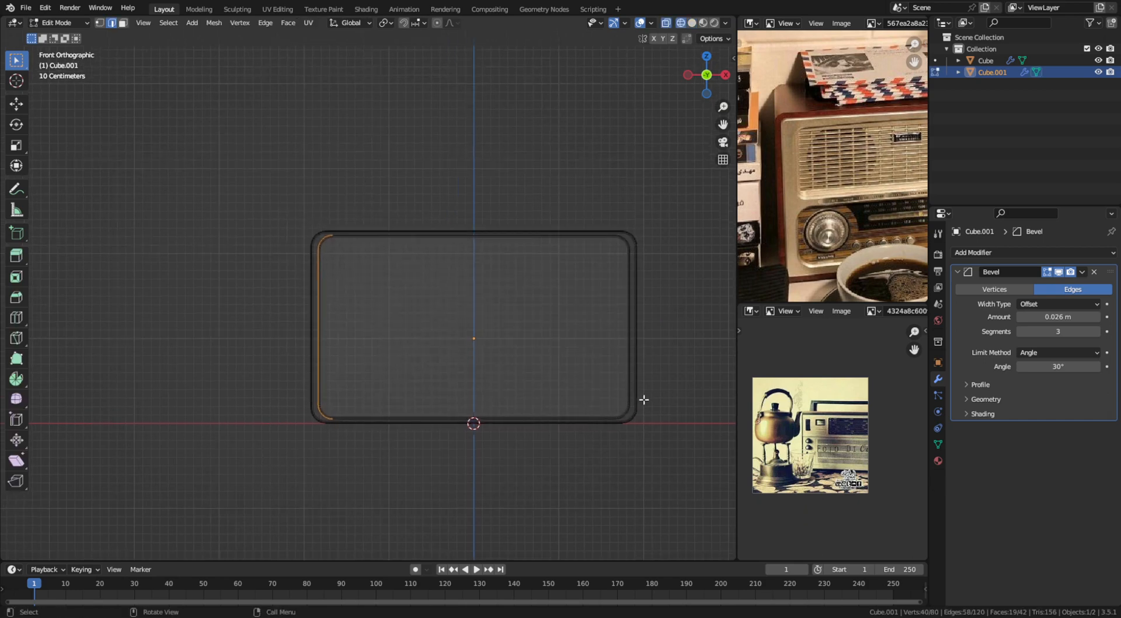
{"action": "key", "text": "g"}
{"action": "key", "text": "x"}
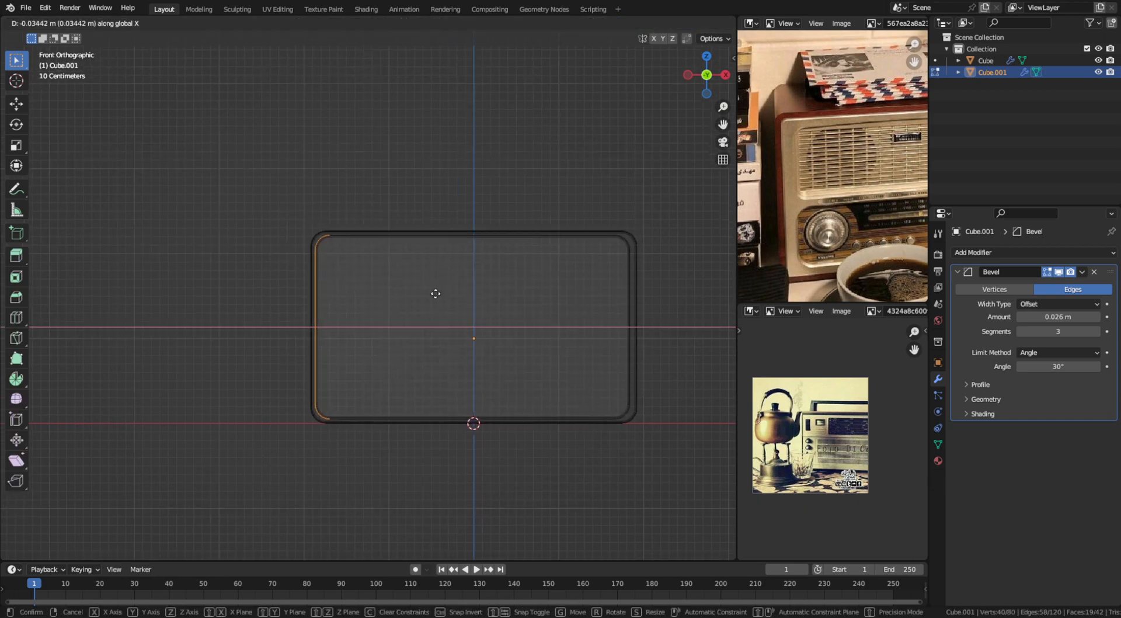
{"action": "left_click", "coordinate": [436, 294]}
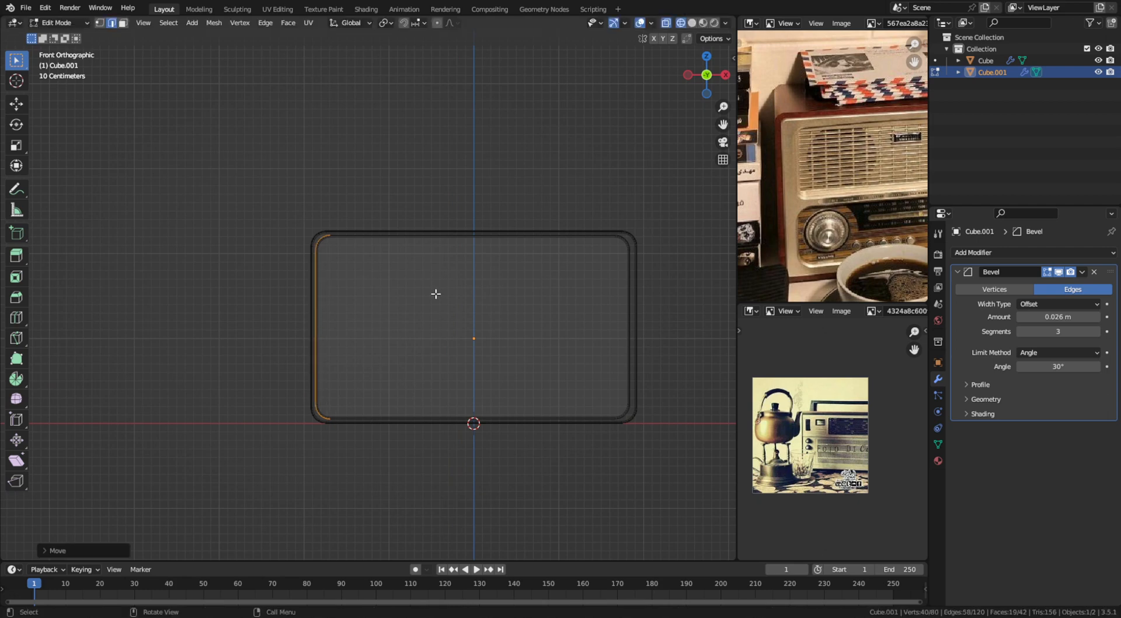
Step: Move the inset box's right-side edges about 0.03 m outward along positive X and return to Object Mode
{"action": "left_click_drag", "start_coordinate": [508, 478], "coordinate": [713, 185]}
{"action": "type", "text": "gx"}
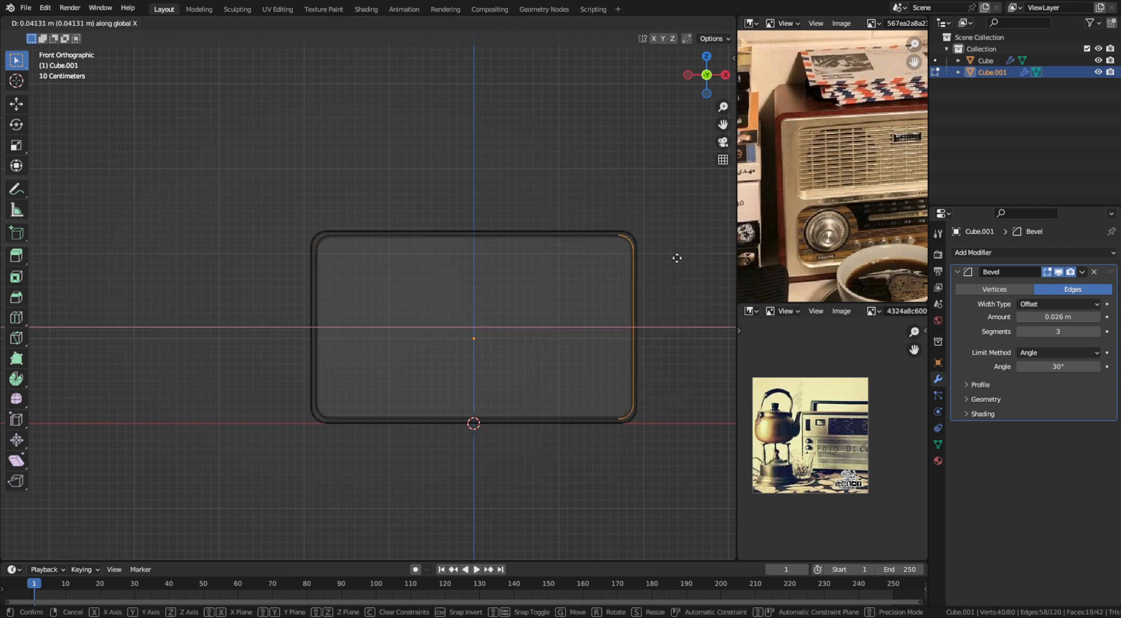
{"action": "type", "text": "-0."}
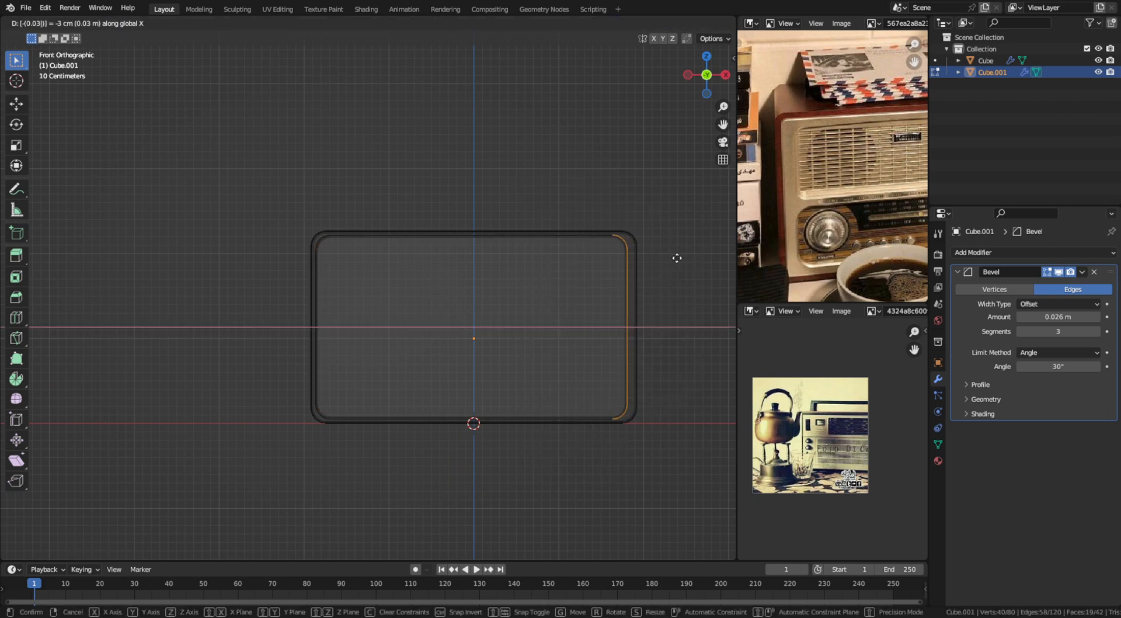
{"action": "type", "text": "03"}
{"action": "key", "text": "Return"}
{"action": "key", "text": "Tab"}
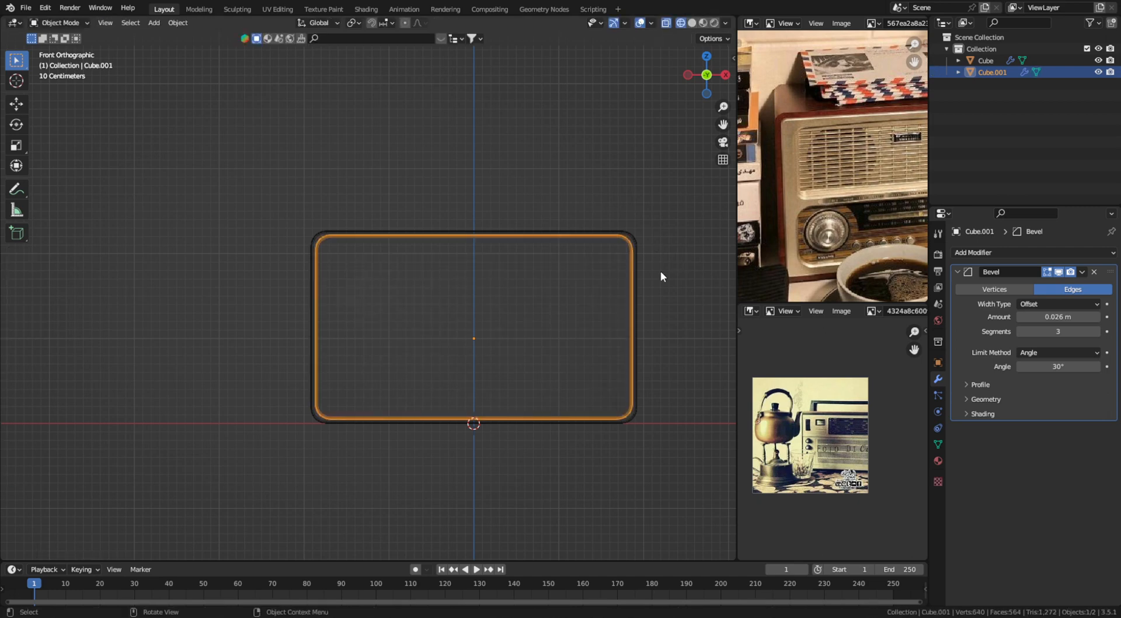
Step: Hide the viewport overlays, switch from wireframe to solid shading, and save the file
{"action": "middle_click_drag", "start_coordinate": [660, 271], "coordinate": [616, 303]}
{"action": "key", "text": "z"}
{"action": "left_click", "coordinate": [600, 463]}
{"action": "key", "text": "shift+alt+z"}
{"action": "middle_click_drag", "start_coordinate": [619, 424], "coordinate": [580, 416]}
{"action": "scroll", "coordinate": [498, 414], "scroll_direction": "down", "scroll_amount": 2}
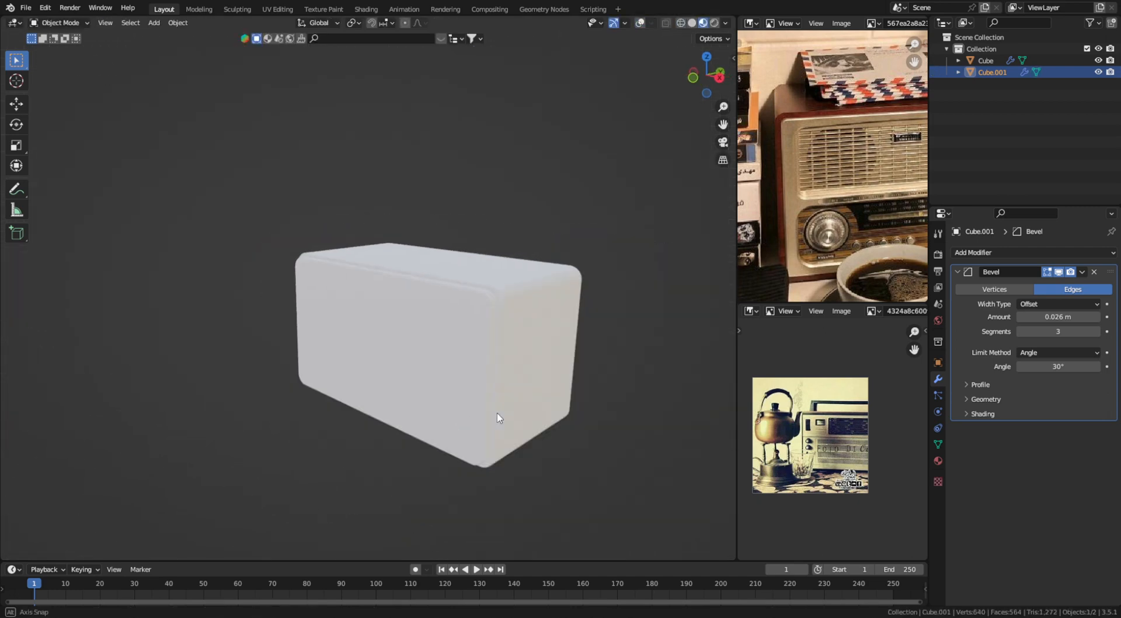
{"action": "key", "text": "z"}
{"action": "left_click", "coordinate": [699, 410]}
{"action": "key", "text": "ctrl+s"}
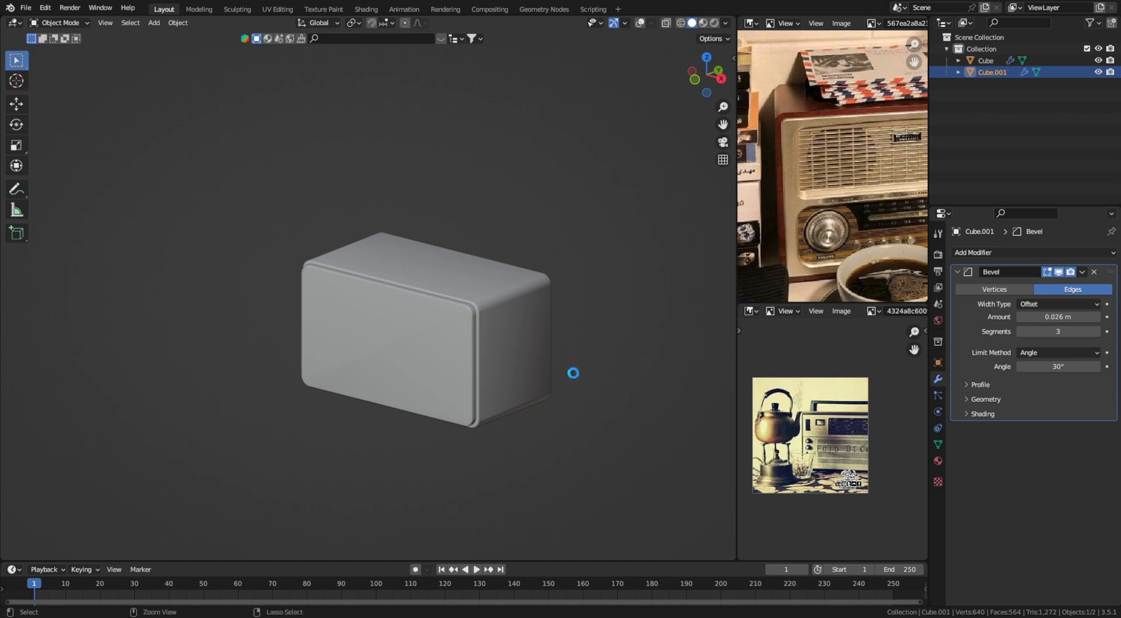
Step: Slide the inset front box very slightly back along Y into the radio body
{"action": "middle_click_drag", "start_coordinate": [573, 373], "coordinate": [511, 333]}
{"action": "scroll", "coordinate": [462, 285], "scroll_direction": "up", "scroll_amount": 3}
{"action": "scroll", "coordinate": [448, 275], "scroll_direction": "up", "scroll_amount": 1}
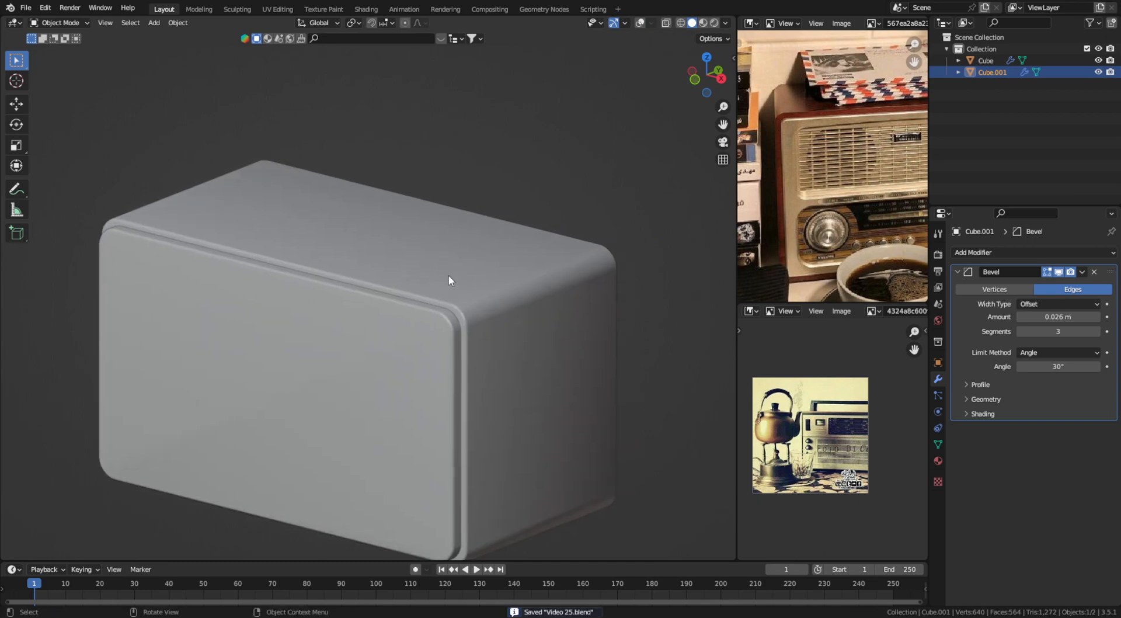
{"action": "key", "text": "g"}
{"action": "key", "text": "y"}
{"action": "left_click", "coordinate": [450, 275]}
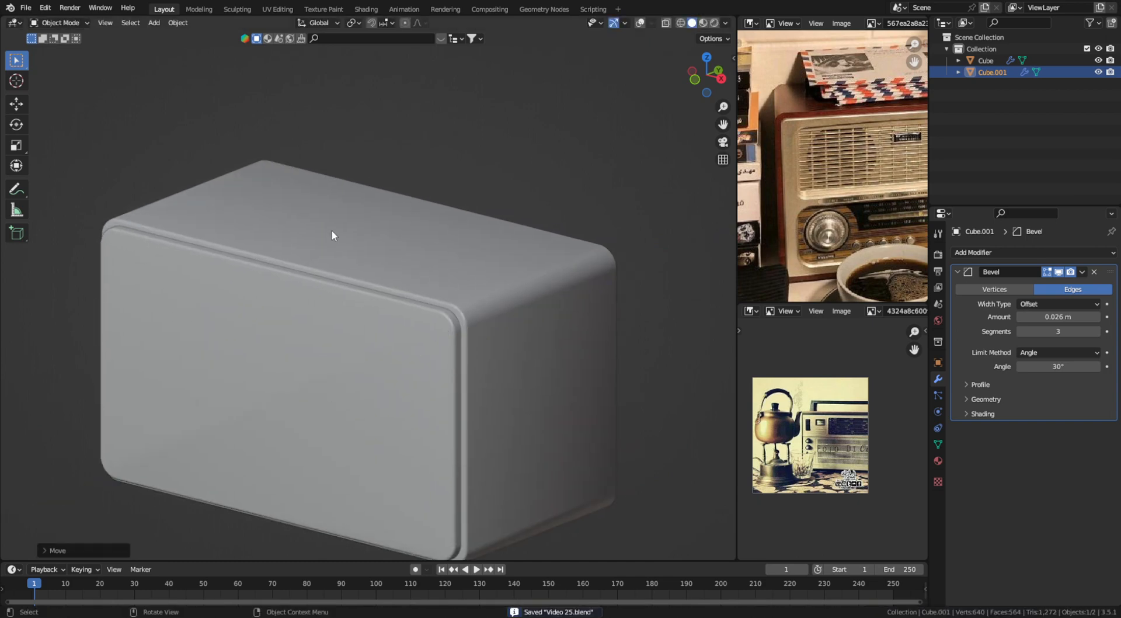
Step: Examine the front panel's rim and rounded corners against the reference radio, turning the viewport overlays back on
{"action": "scroll", "coordinate": [512, 485], "scroll_direction": "down", "scroll_amount": 3}
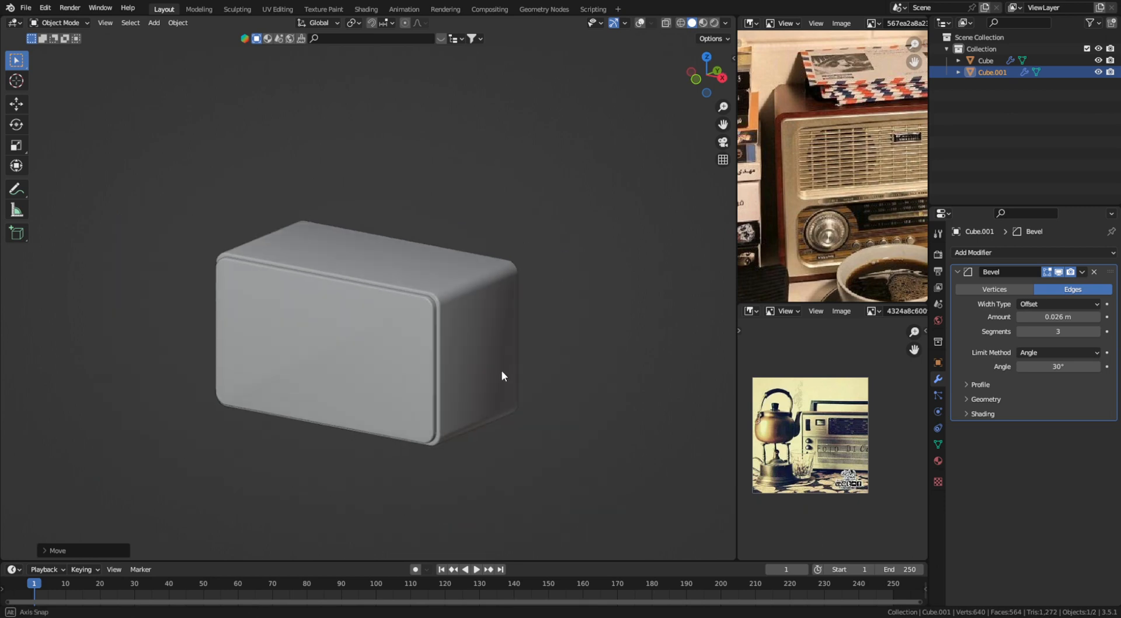
{"action": "middle_click_drag", "start_coordinate": [501, 375], "coordinate": [540, 362]}
{"action": "key", "text": "KP_1"}
{"action": "middle_click_drag", "start_coordinate": [393, 309], "coordinate": [417, 347]}
{"action": "scroll", "coordinate": [423, 347], "scroll_direction": "up", "scroll_amount": 2}
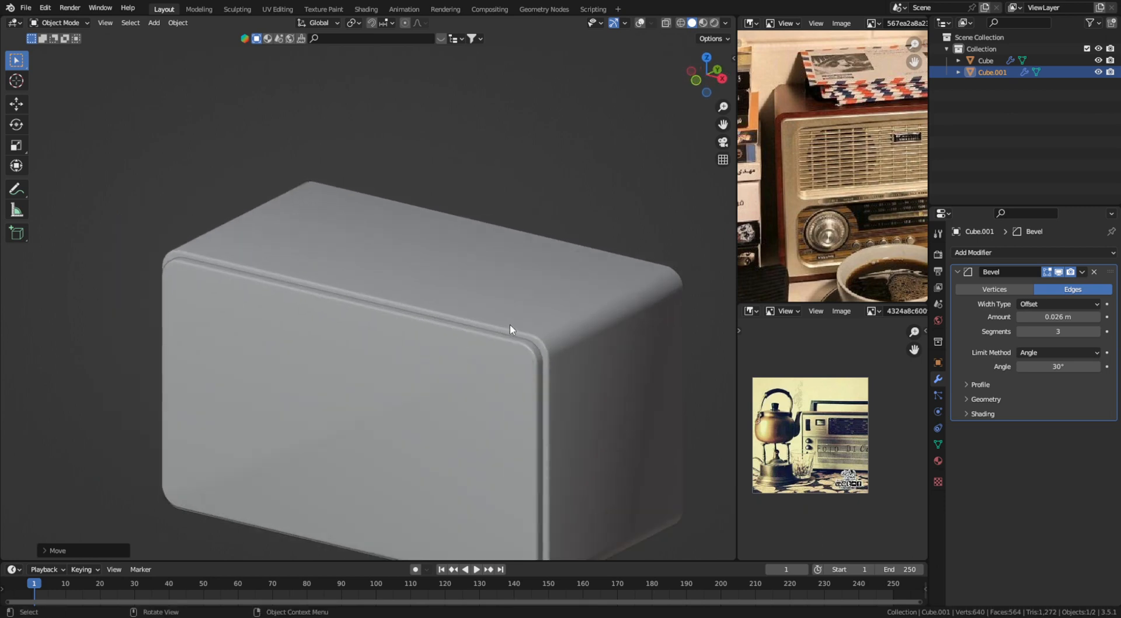
{"action": "scroll", "coordinate": [512, 387], "scroll_direction": "up", "scroll_amount": 5}
{"action": "scroll", "coordinate": [311, 330], "scroll_direction": "down", "scroll_amount": 6}
{"action": "scroll", "coordinate": [807, 138], "scroll_direction": "up", "scroll_amount": 1}
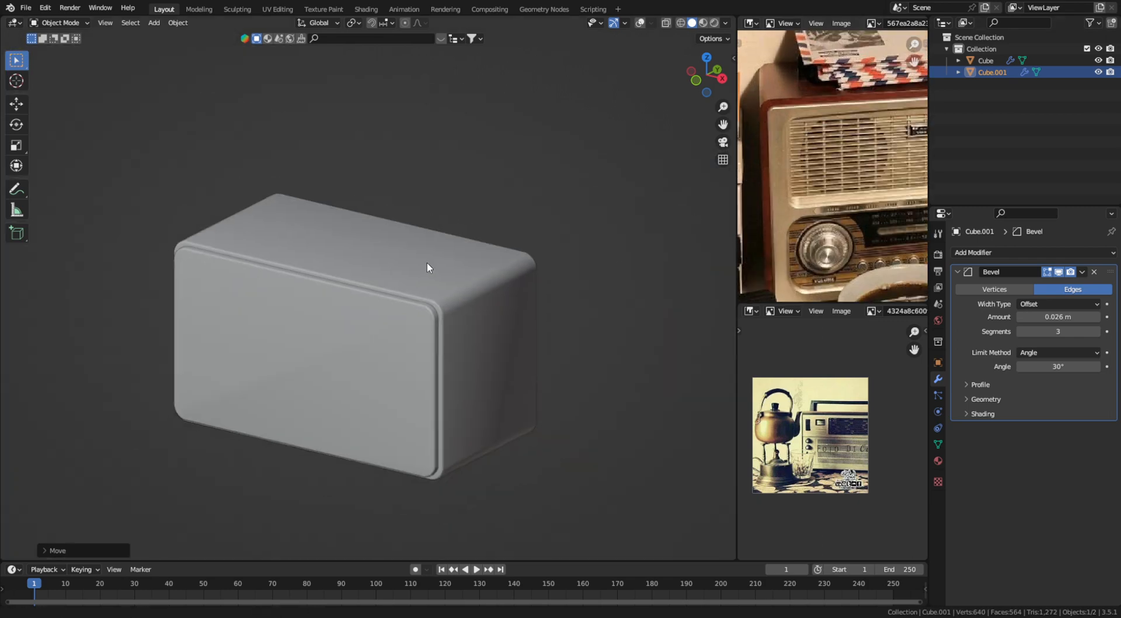
{"action": "middle_click_drag", "start_coordinate": [426, 263], "coordinate": [559, 244], "text": "shift"}
{"action": "key", "text": "shift+a"}
{"action": "key", "text": "Escape"}
{"action": "scroll", "coordinate": [619, 212], "scroll_direction": "down", "scroll_amount": 3}
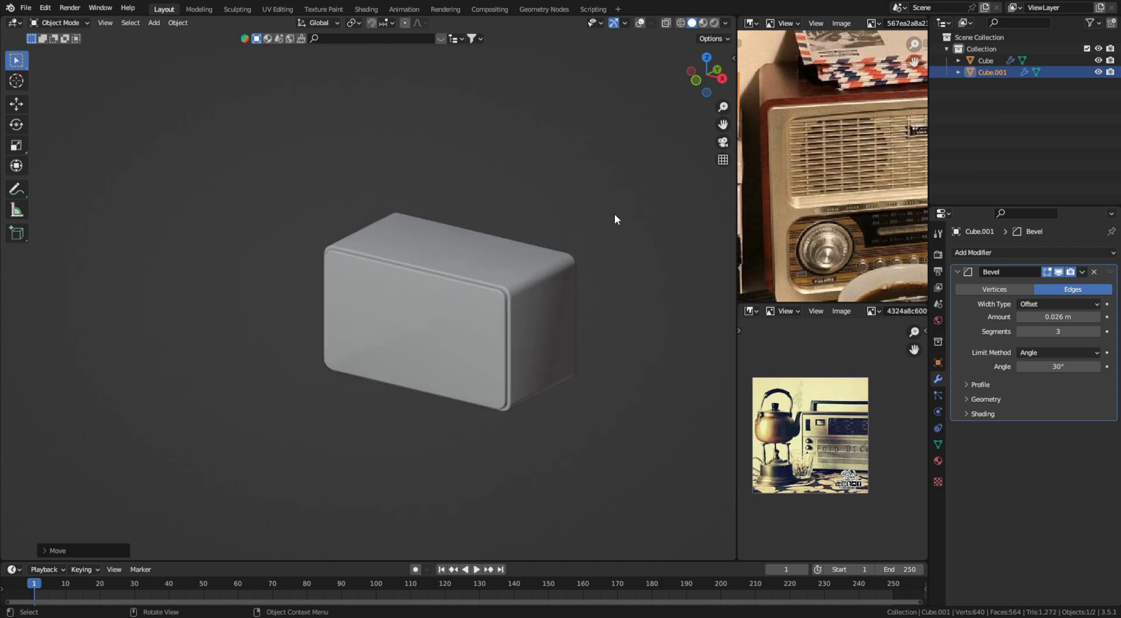
{"action": "key", "text": "shift+alt+z"}
{"action": "middle_click_drag", "start_coordinate": [608, 257], "coordinate": [654, 236], "text": "shift"}
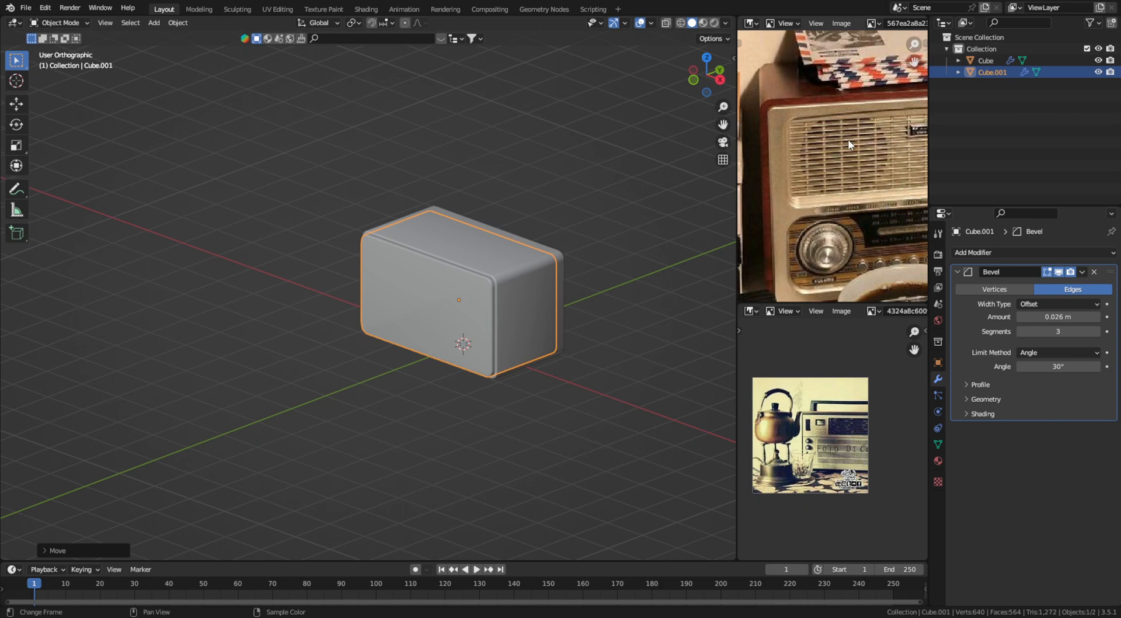
{"action": "scroll", "coordinate": [468, 322], "scroll_direction": "up", "scroll_amount": 3}
{"action": "middle_click_drag", "start_coordinate": [603, 280], "coordinate": [457, 276], "text": "shift"}
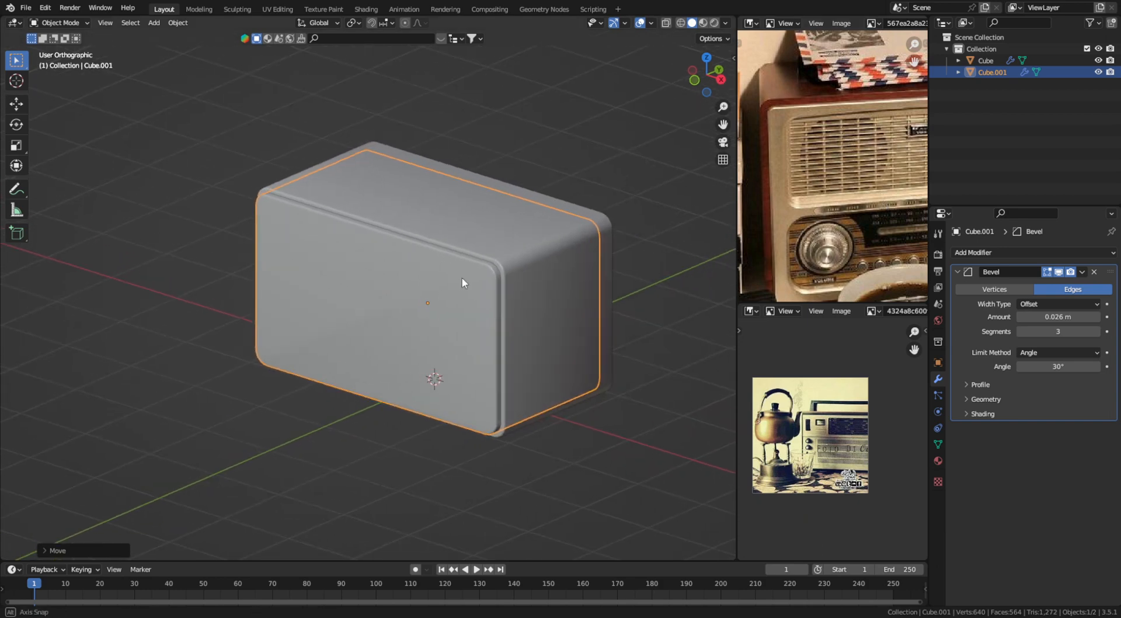
{"action": "scroll", "coordinate": [582, 264], "scroll_direction": "up", "scroll_amount": 2}
{"action": "middle_click_drag", "start_coordinate": [583, 260], "coordinate": [587, 260]}
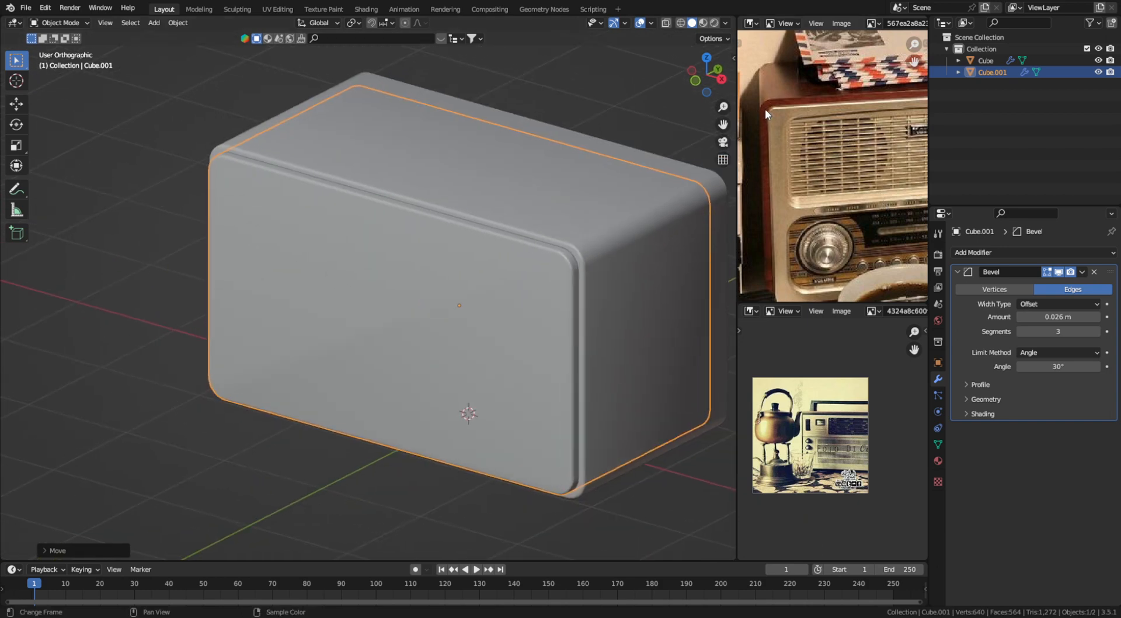
{"action": "scroll", "coordinate": [593, 275], "scroll_direction": "down", "scroll_amount": 3}
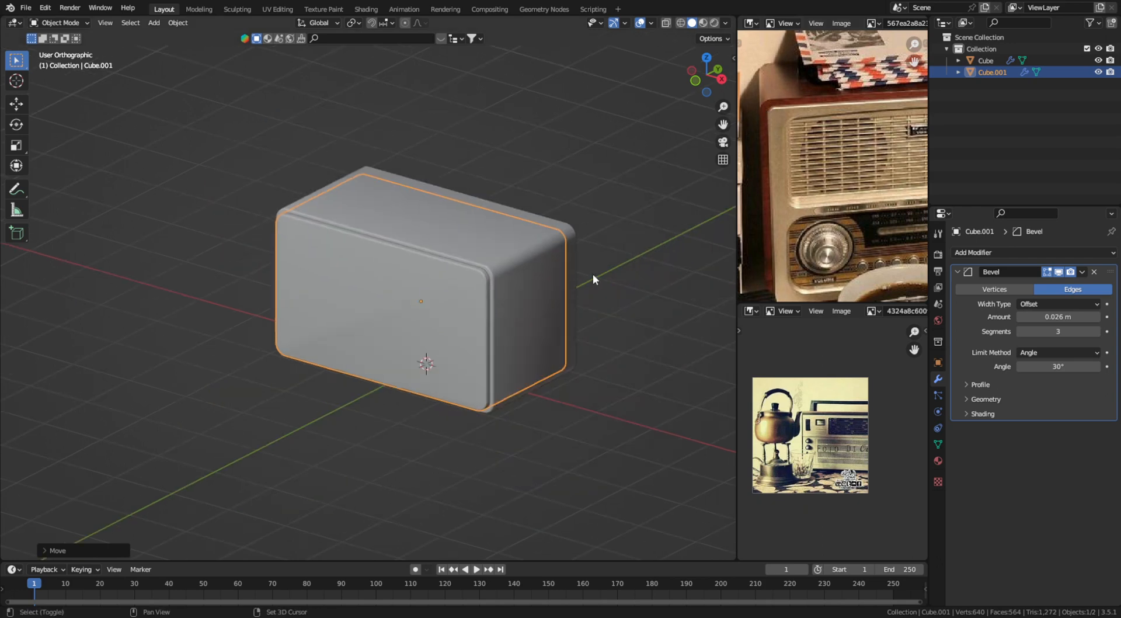
Step: Duplicate the front panel box, place the copy about 0.38 m forward along negative Y, and remove its Bevel modifier
{"action": "scroll", "coordinate": [593, 273], "scroll_direction": "up", "scroll_amount": 2}
{"action": "key", "text": "shift+d"}
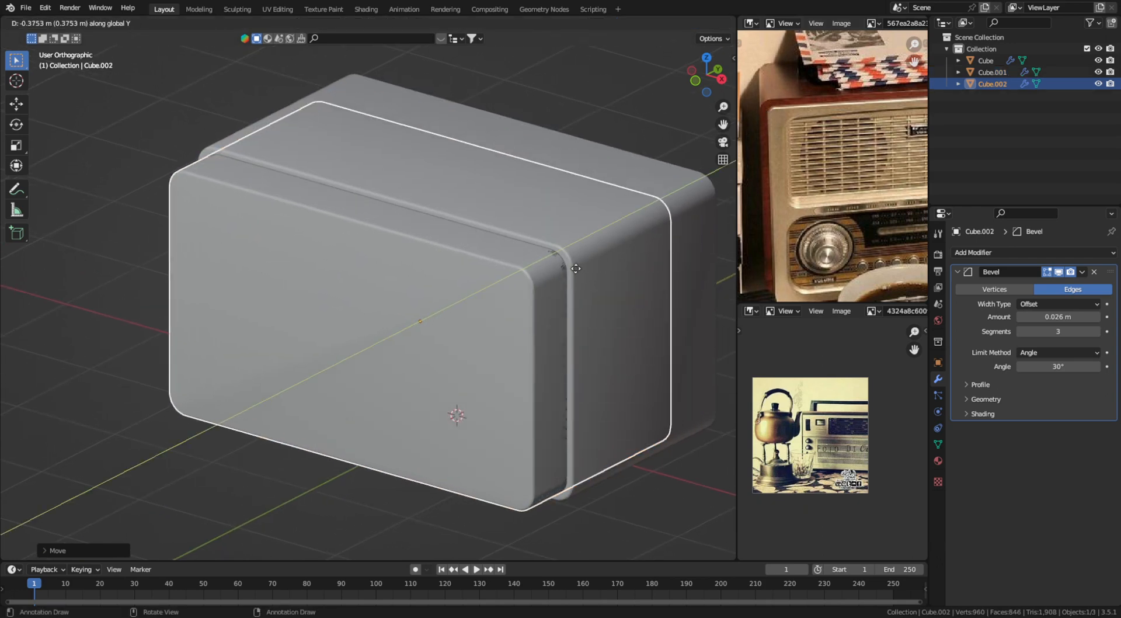
{"action": "left_click", "coordinate": [587, 278]}
{"action": "key", "text": "KP_1"}
{"action": "middle_click_drag", "start_coordinate": [608, 298], "coordinate": [453, 397], "text": "shift"}
{"action": "left_click", "coordinate": [1094, 271]}
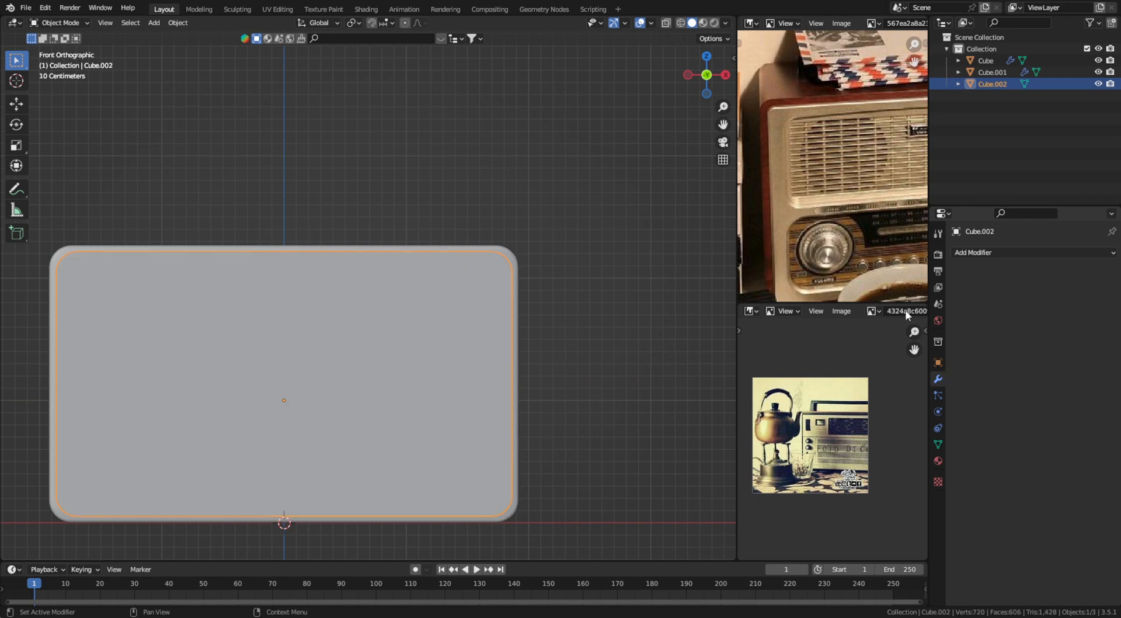
Step: Rescale the duplicated box slightly in front view, judging its outline against the body's upper corner
{"action": "middle_click_drag", "start_coordinate": [515, 306], "coordinate": [568, 305], "text": "shift"}
{"action": "key", "text": "KP_1"}
{"action": "scroll", "coordinate": [632, 260], "scroll_direction": "up", "scroll_amount": 3}
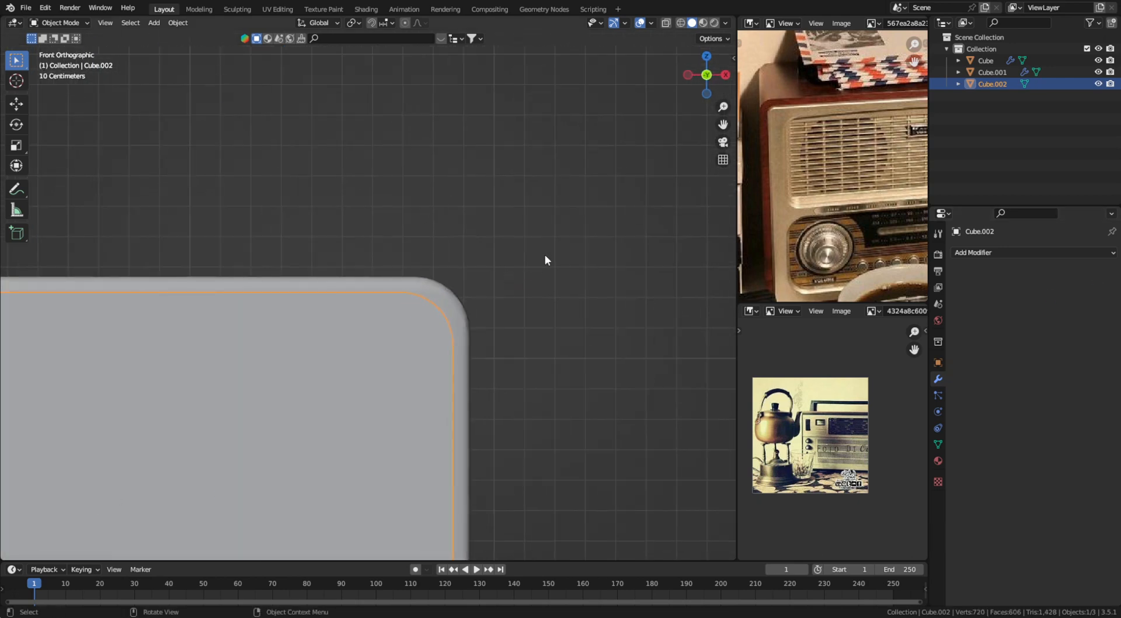
{"action": "key", "text": "s"}
{"action": "left_click", "coordinate": [533, 268]}
Step: Set the duplicated box's viewport display to Wire so it can serve as a cutter
{"action": "middle_click_drag", "start_coordinate": [534, 268], "coordinate": [498, 284]}
{"action": "left_click", "coordinate": [939, 362]}
{"action": "scroll", "coordinate": [1067, 509], "scroll_direction": "down", "scroll_amount": 5}
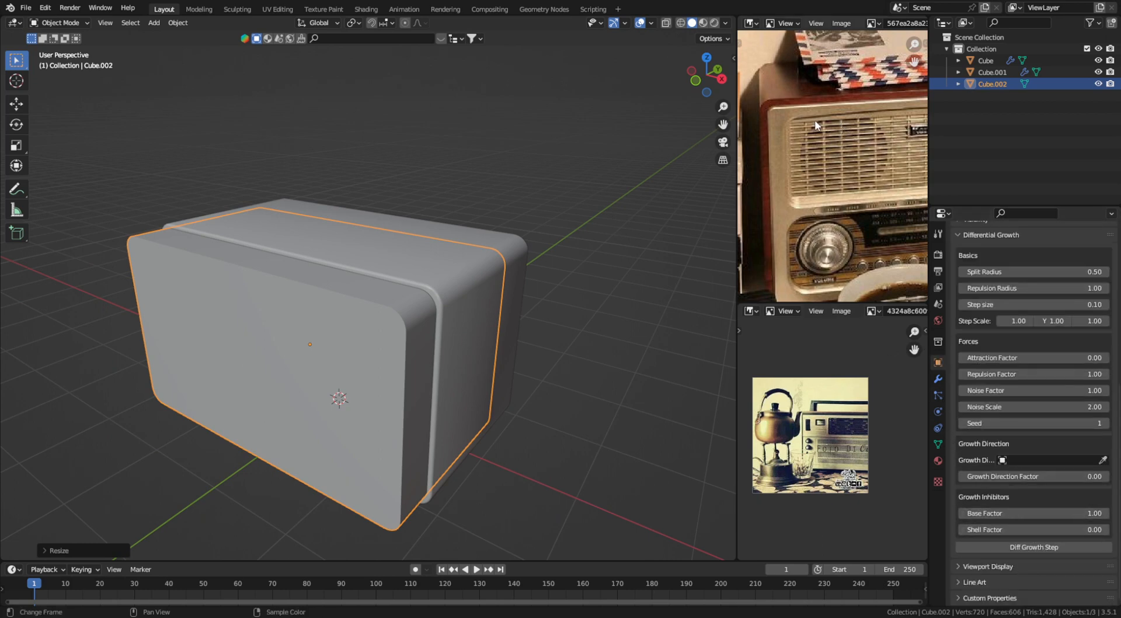
{"action": "left_click", "coordinate": [938, 378]}
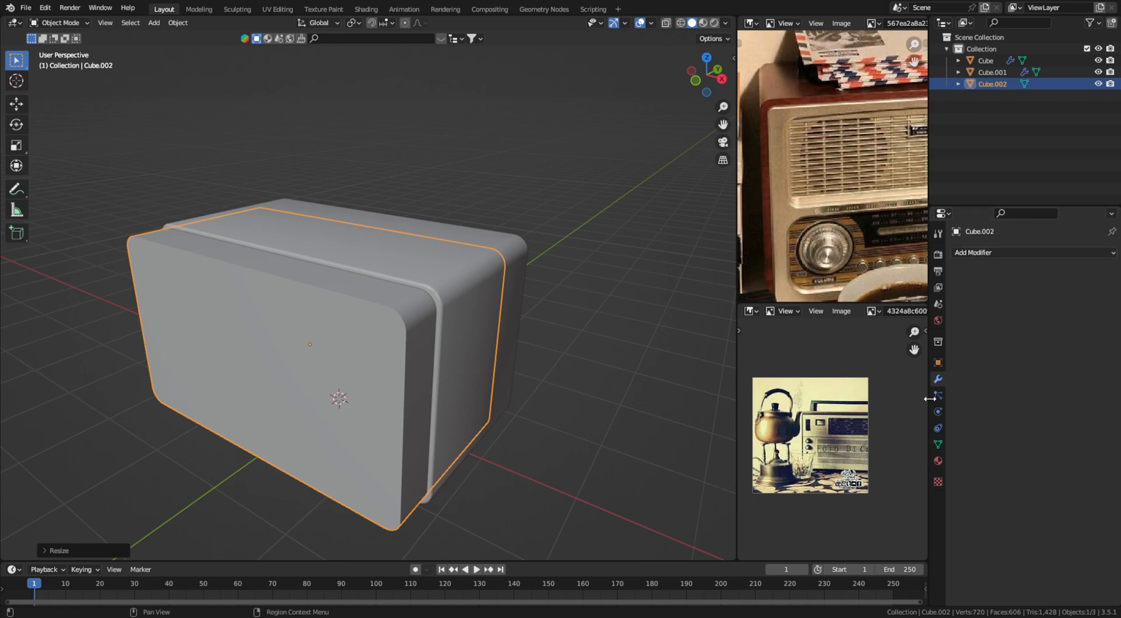
{"action": "left_click", "coordinate": [938, 363]}
{"action": "scroll", "coordinate": [1006, 525], "scroll_direction": "down", "scroll_amount": 8}
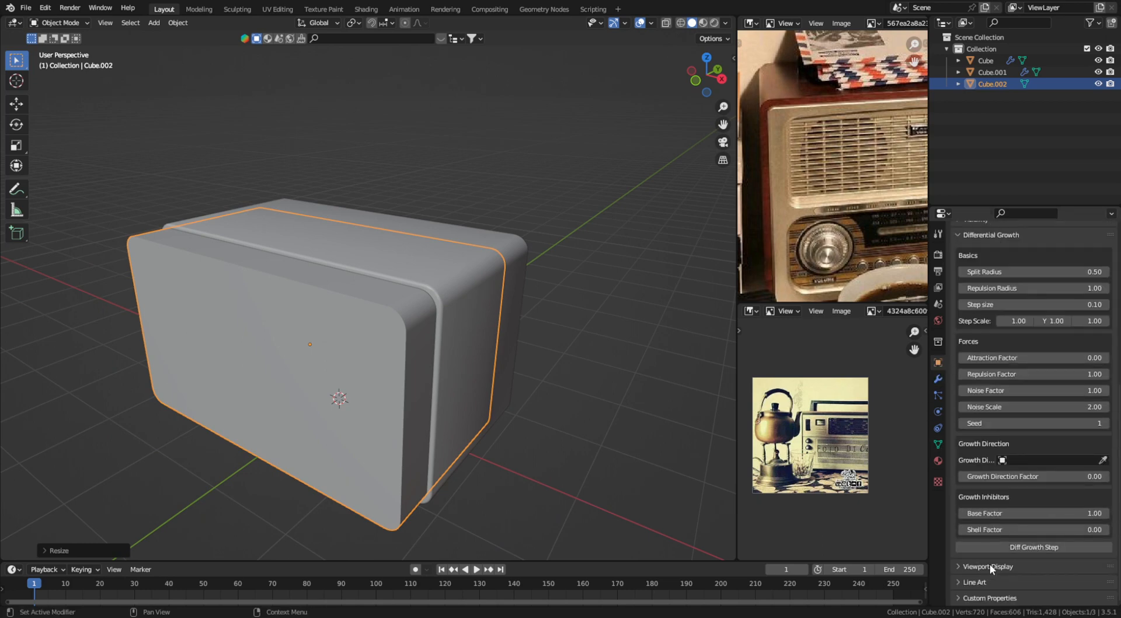
{"action": "left_click", "coordinate": [989, 565]}
{"action": "scroll", "coordinate": [990, 566], "scroll_direction": "down", "scroll_amount": 5}
{"action": "left_click", "coordinate": [1051, 548]}
{"action": "left_click", "coordinate": [1045, 524]}
Step: Add a Boolean Difference modifier to the radio body with the wire-displayed box as its object
{"action": "left_click", "coordinate": [442, 268]}
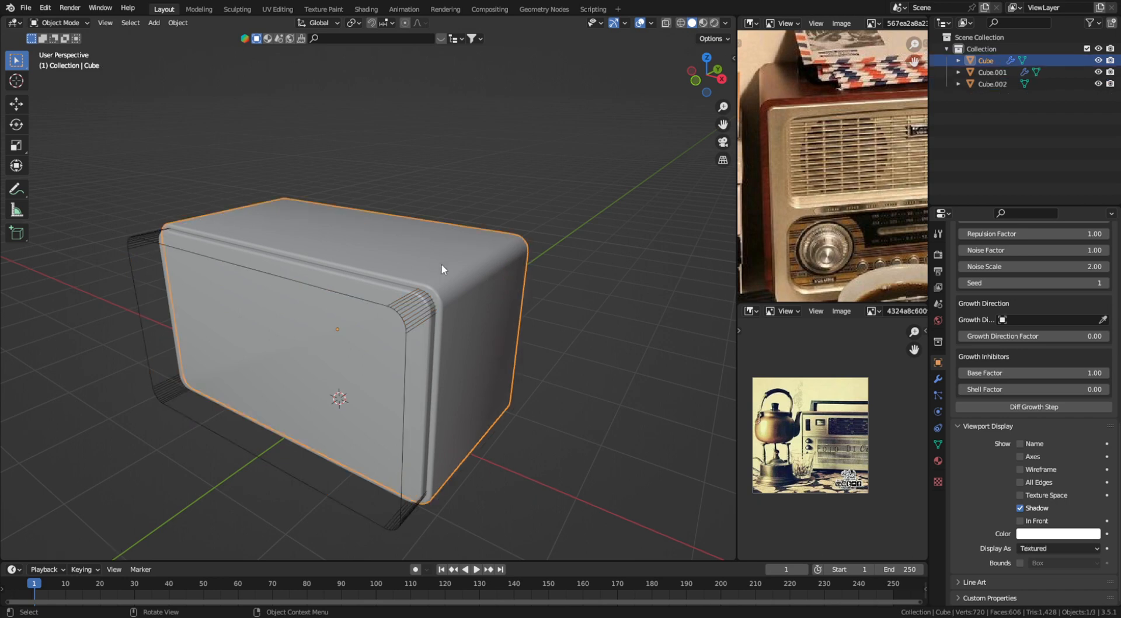
{"action": "left_click", "coordinate": [939, 379]}
{"action": "left_click", "coordinate": [993, 253]}
{"action": "left_click", "coordinate": [914, 312]}
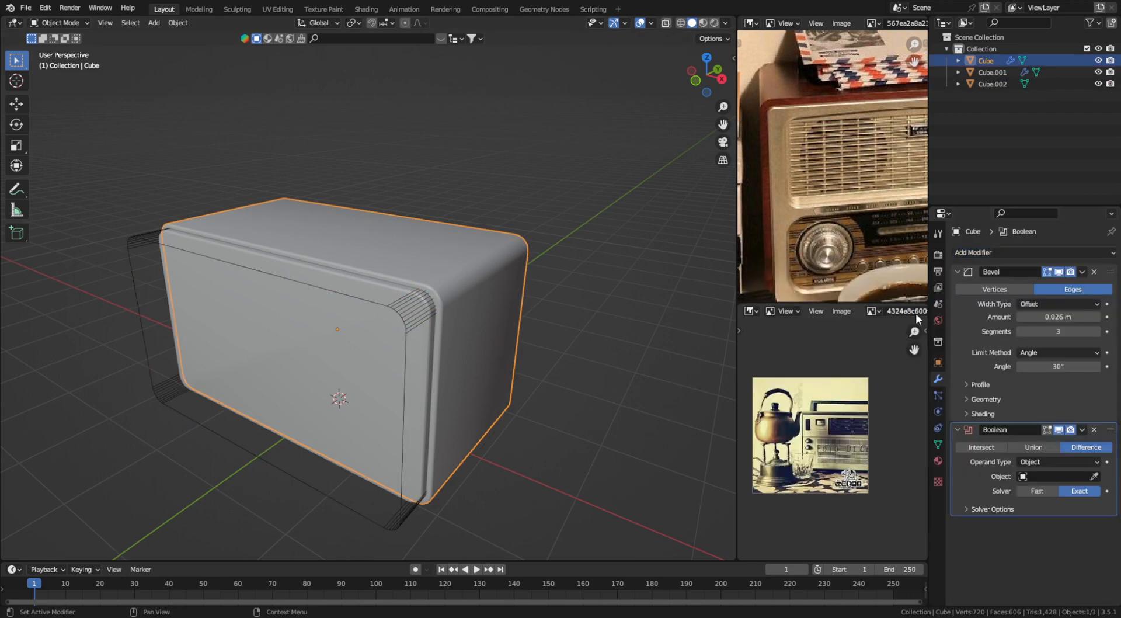
{"action": "left_click", "coordinate": [1093, 475]}
{"action": "left_click", "coordinate": [365, 514]}
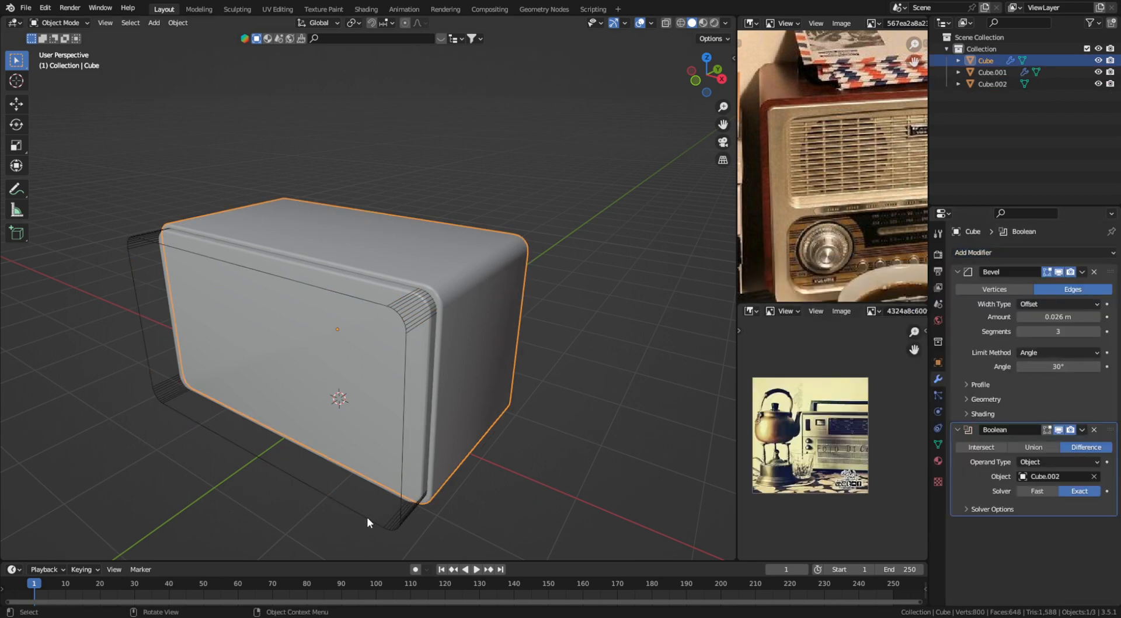
Step: Select the front panel box, try scaling it down to about 0.97, and save the file with overlays hidden
{"action": "middle_click_drag", "start_coordinate": [367, 523], "coordinate": [399, 468]}
{"action": "key", "text": "shift+alt+z"}
{"action": "left_click", "coordinate": [374, 383]}
{"action": "key", "text": "shift+alt+z"}
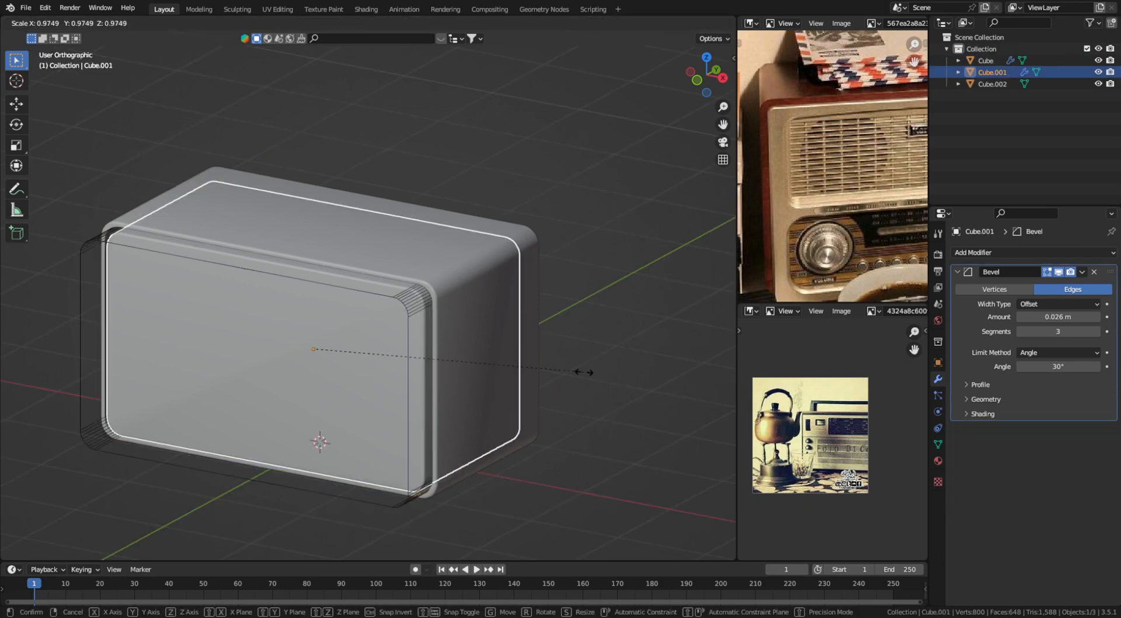
{"action": "key", "text": "shift+alt+z"}
{"action": "middle_click_drag", "start_coordinate": [505, 402], "coordinate": [593, 363], "text": "shift"}
{"action": "key", "text": "ctrl+s"}
Step: Duplicate the front panel box forward along Y and disable the copy's Bevel modifier in both viewport and renders
{"action": "scroll", "coordinate": [610, 340], "scroll_direction": "down", "scroll_amount": 2}
{"action": "key", "text": "shift+d"}
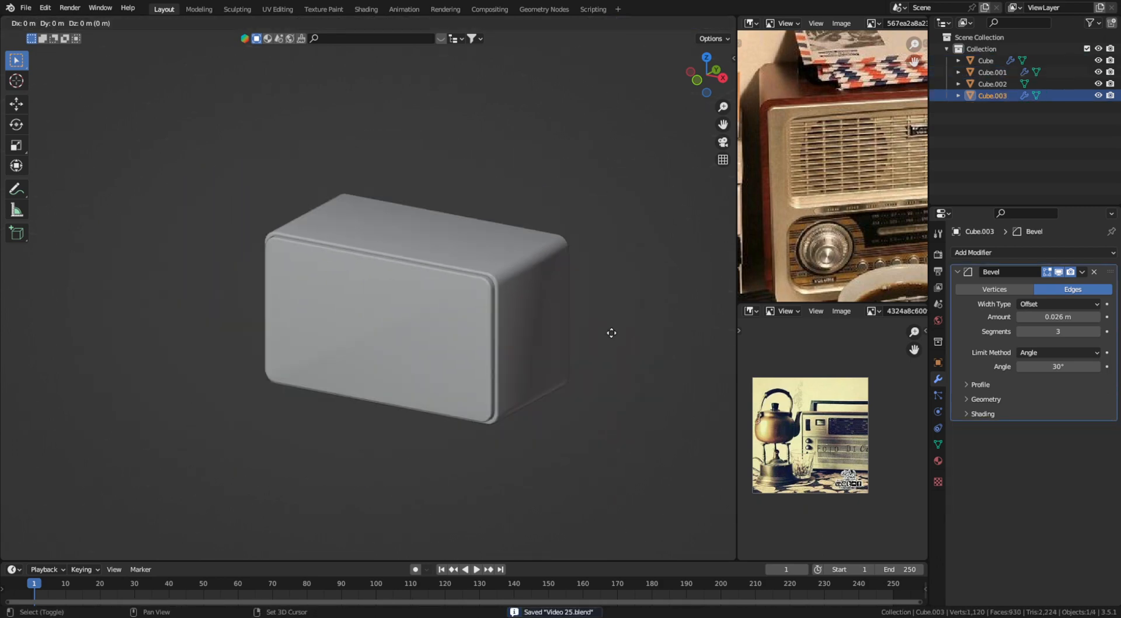
{"action": "key", "text": "y"}
{"action": "left_click", "coordinate": [571, 321]}
{"action": "key", "text": "KP_1"}
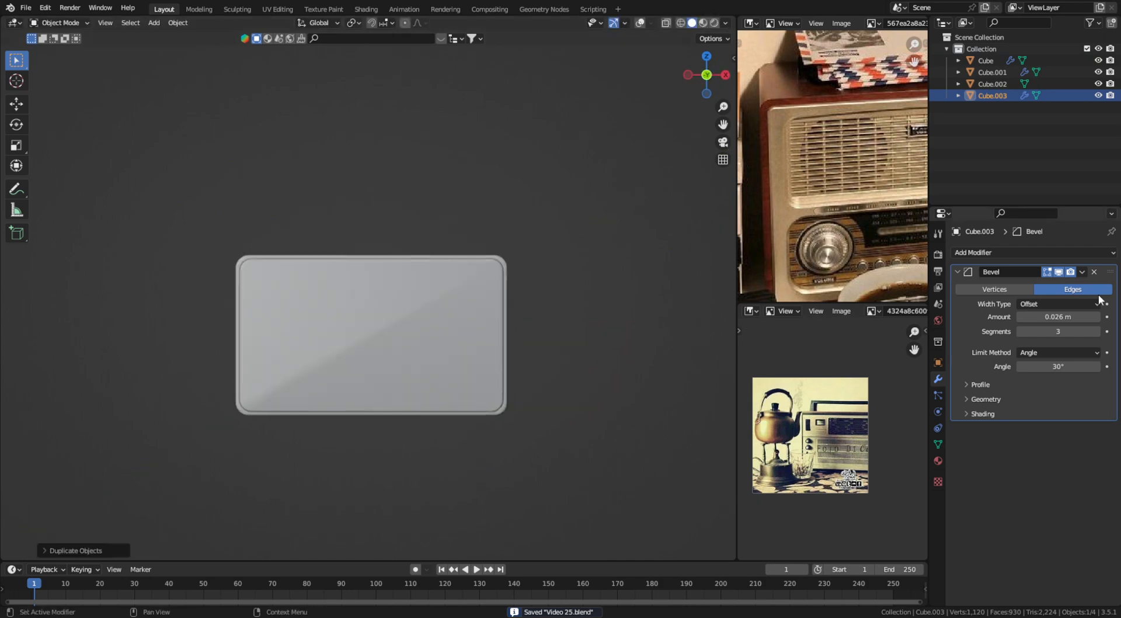
{"action": "left_click_drag", "start_coordinate": [1058, 273], "coordinate": [1071, 273]}
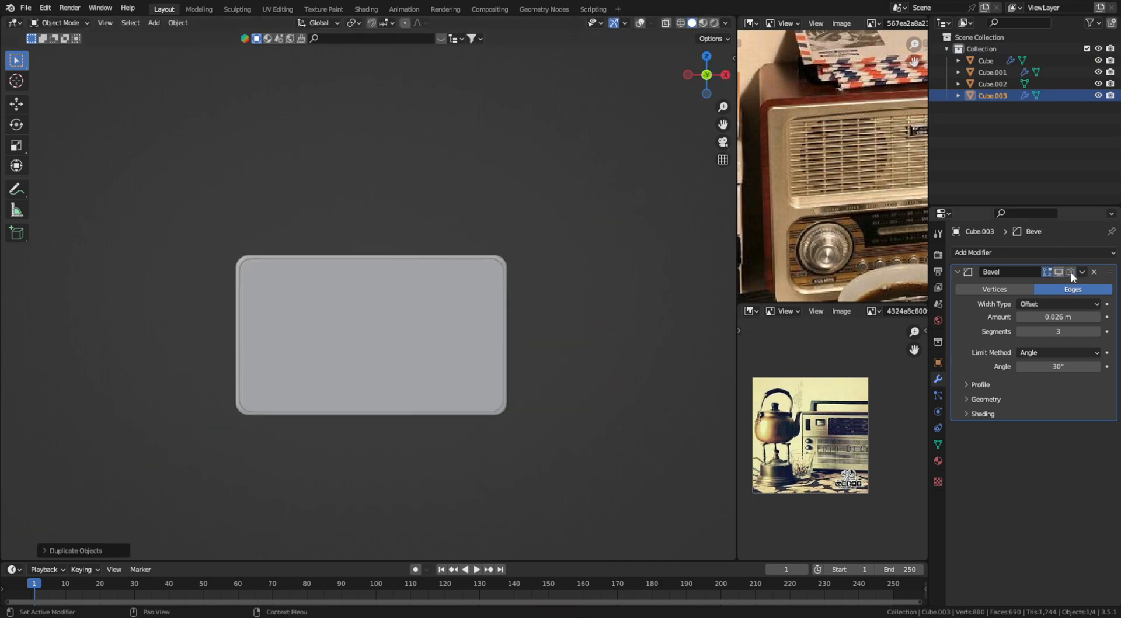
Step: In wireframe front view, raise the new copy's bottom edges along Z to about the middle of the radio
{"action": "middle_click_drag", "start_coordinate": [393, 301], "coordinate": [498, 305], "text": "shift"}
{"action": "key", "text": "alt+shift+z"}
{"action": "key", "text": "Tab"}
{"action": "key", "text": "shift+z"}
{"action": "left_click_drag", "start_coordinate": [253, 465], "coordinate": [668, 364]}
{"action": "key", "text": "g"}
{"action": "key", "text": "z"}
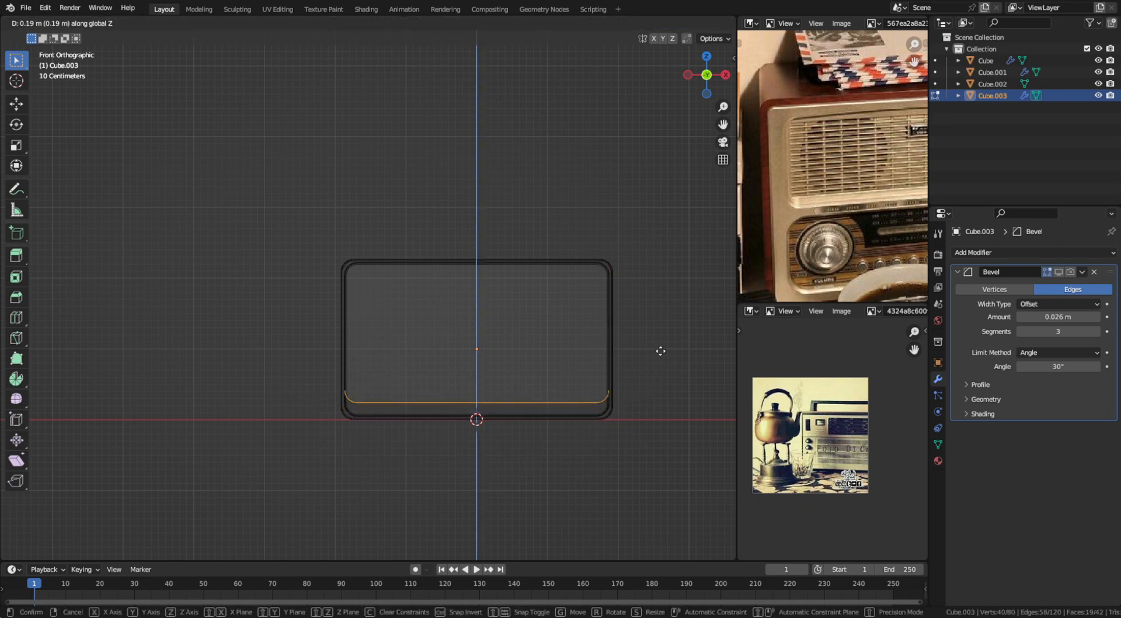
{"action": "left_click", "coordinate": [668, 272]}
{"action": "key", "text": "Tab"}
{"action": "key", "text": "Tab"}
{"action": "key", "text": "Tab"}
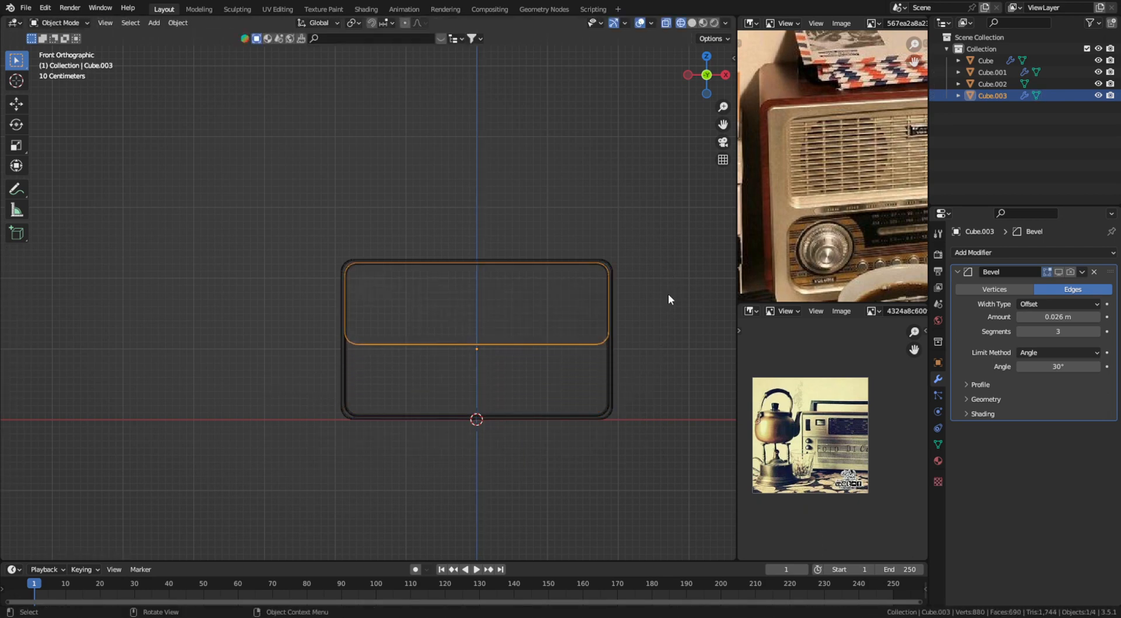
Step: Scale the half-height box down slightly and lower it along Z, leaving a margin inside the front panel
{"action": "key", "text": "s"}
{"action": "left_click", "coordinate": [655, 293]}
{"action": "key", "text": "g"}
{"action": "key", "text": "z"}
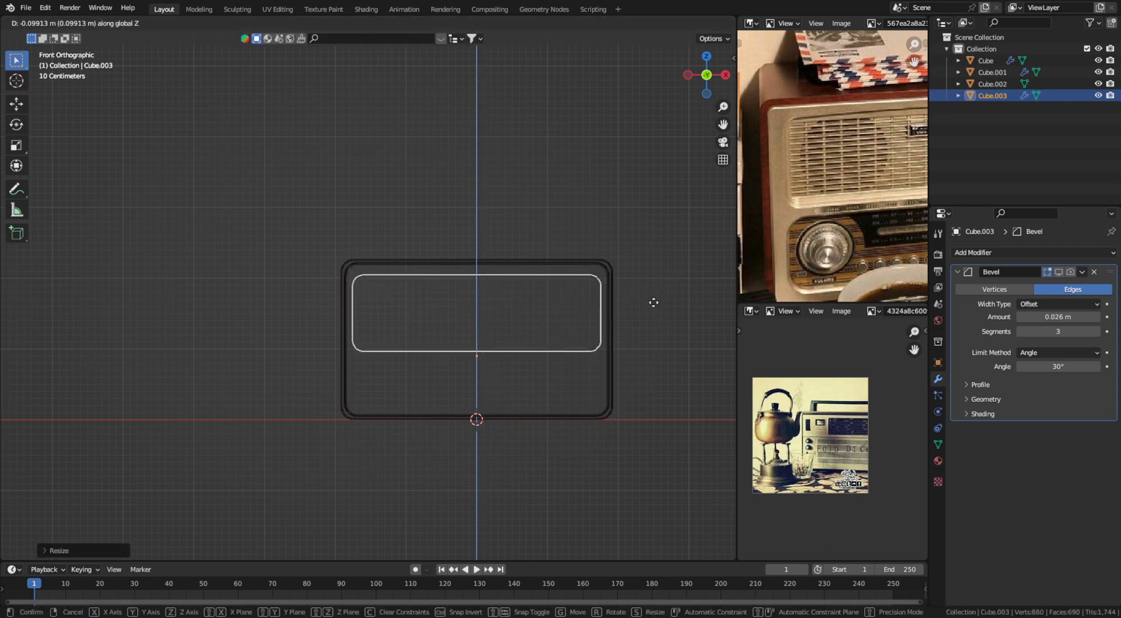
{"action": "left_click", "coordinate": [653, 311]}
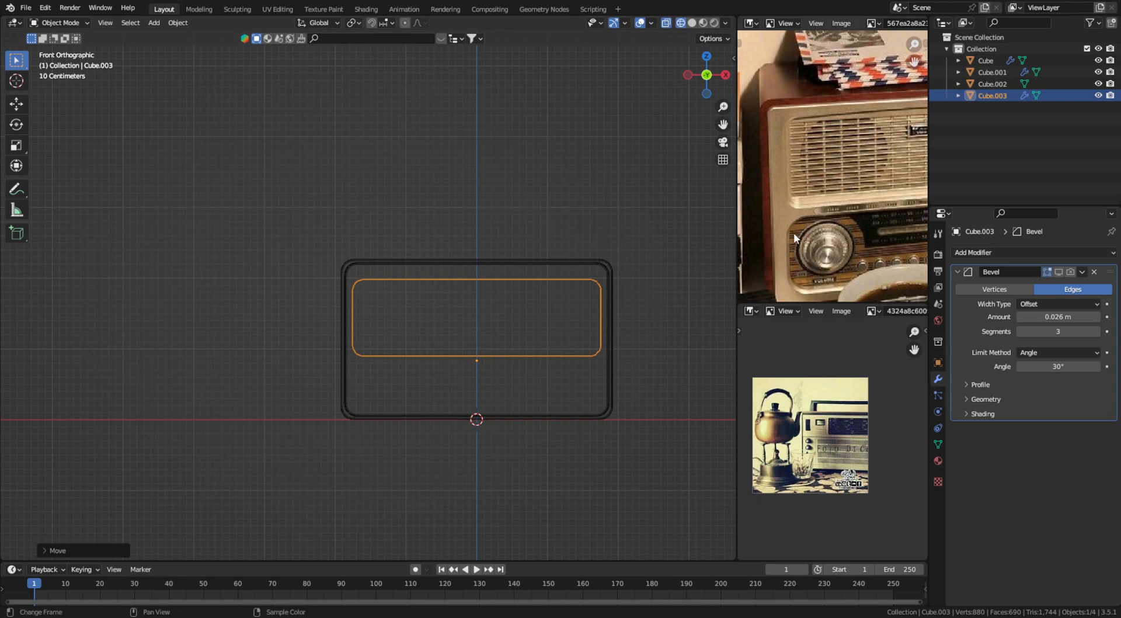
Step: Nudge the half-height box slightly up along Z and return the viewport to solid shading
{"action": "key", "text": "Tab"}
{"action": "key", "text": "a"}
{"action": "key", "text": "Tab"}
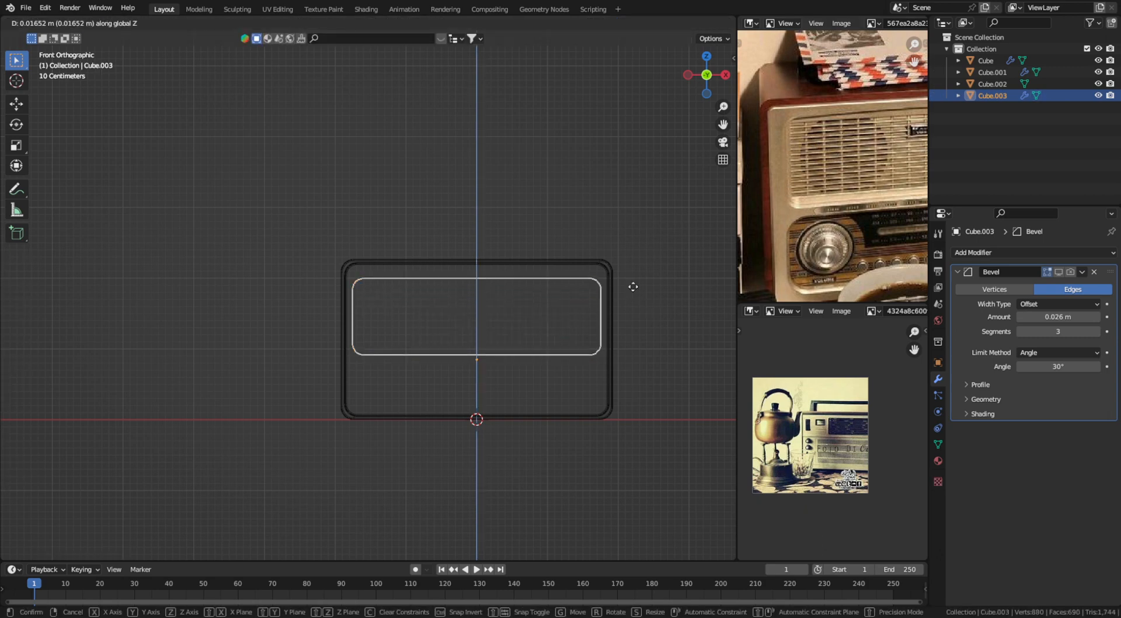
{"action": "key", "text": "z"}
{"action": "left_click", "coordinate": [538, 331]}
{"action": "middle_click_drag", "start_coordinate": [636, 319], "coordinate": [559, 334]}
{"action": "scroll", "coordinate": [555, 336], "scroll_direction": "up", "scroll_amount": 4}
{"action": "key", "text": "g"}
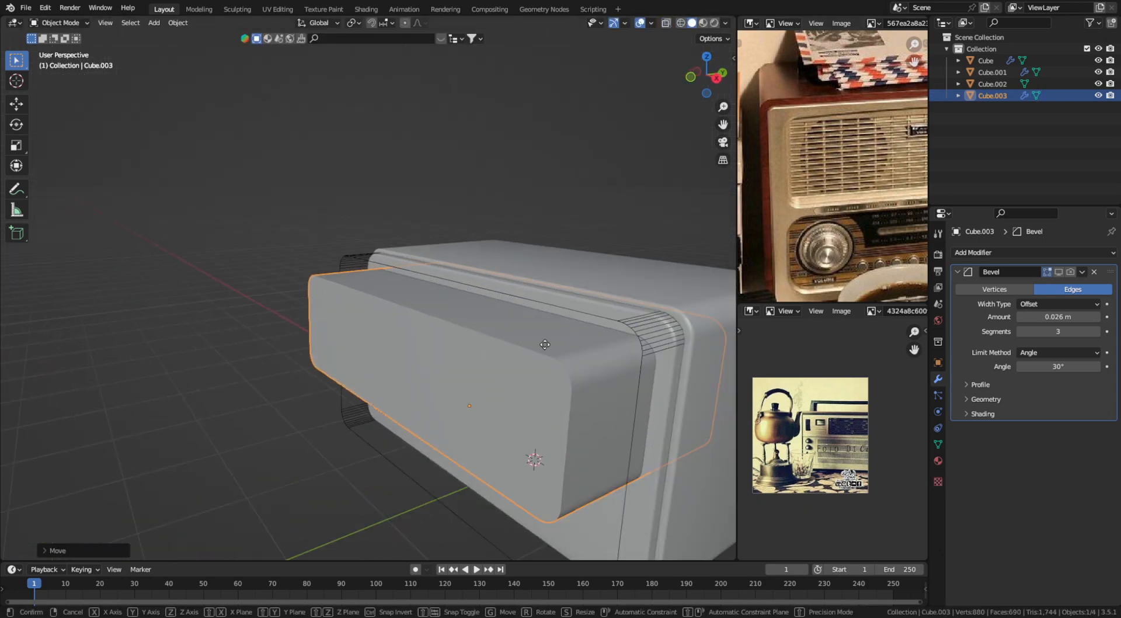
{"action": "key", "text": "y"}
{"action": "right_click", "coordinate": [543, 341]}
{"action": "scroll", "coordinate": [790, 237], "scroll_direction": "up", "scroll_amount": 2}
{"action": "scroll", "coordinate": [578, 265], "scroll_direction": "down", "scroll_amount": 4}
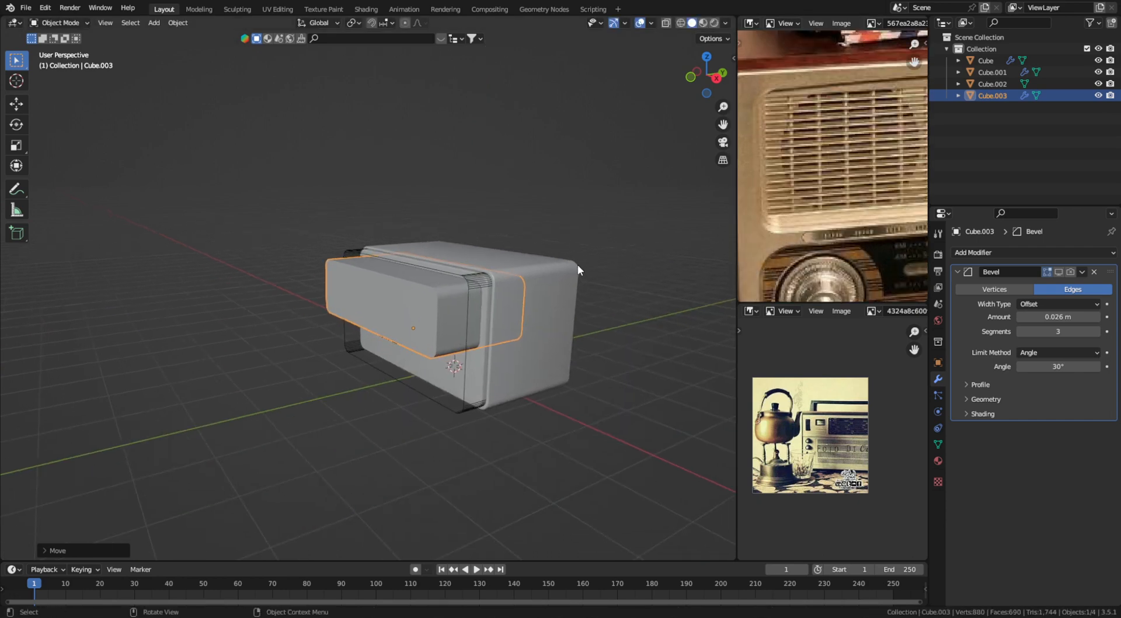
{"action": "scroll", "coordinate": [578, 263], "scroll_direction": "up", "scroll_amount": 4}
{"action": "scroll", "coordinate": [579, 259], "scroll_direction": "down", "scroll_amount": 4}
{"action": "key", "text": "shift+a"}
{"action": "mouse_move", "coordinate": [579, 265]}
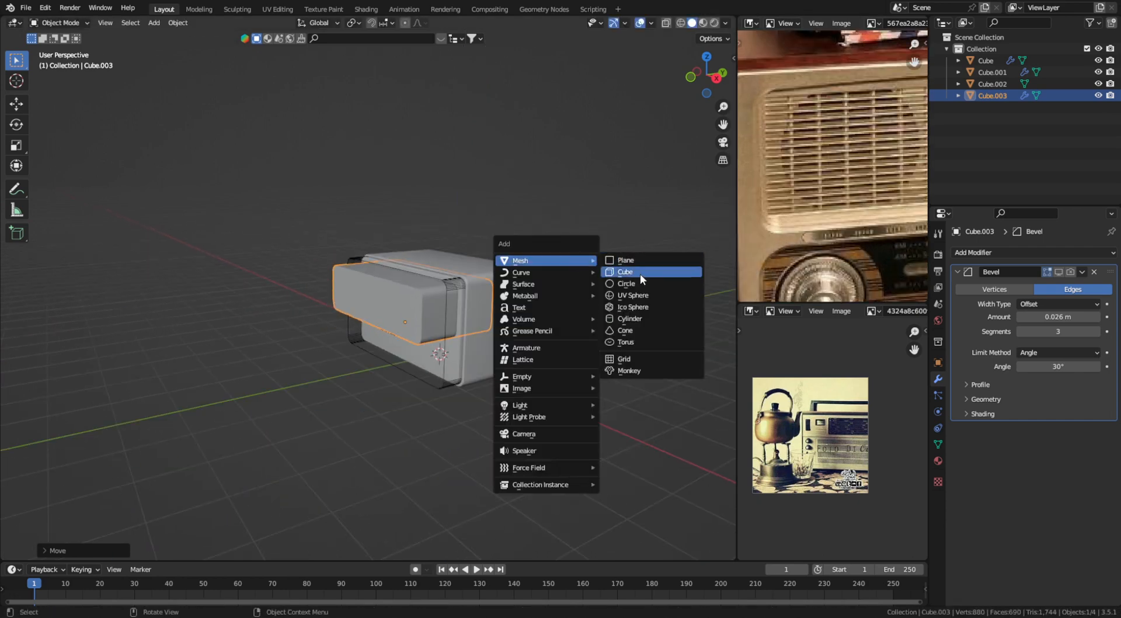
{"action": "left_click", "coordinate": [640, 274]}
{"action": "key", "text": "ctrl+z"}
Step: Reduce the half-height box's depth in Edit Mode and move the box about 0.33 m forward along Y
{"action": "scroll", "coordinate": [409, 307], "scroll_direction": "up", "scroll_amount": 3}
{"action": "middle_click_drag", "start_coordinate": [457, 289], "coordinate": [491, 289]}
{"action": "key", "text": "Tab"}
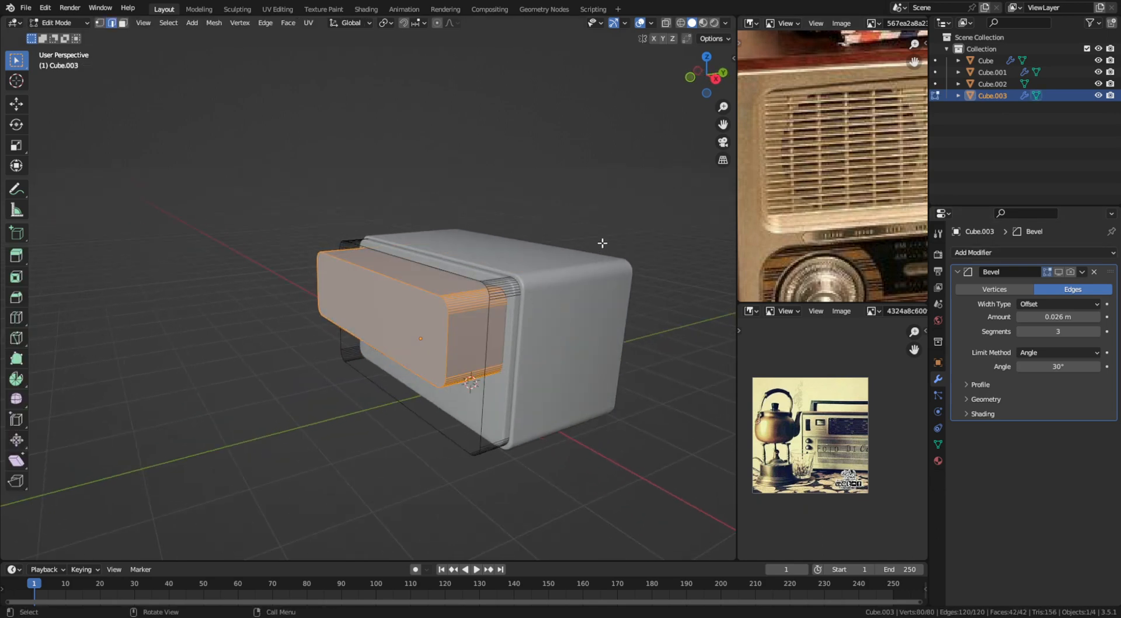
{"action": "key", "text": "s"}
{"action": "left_click", "coordinate": [516, 280]}
{"action": "key", "text": "Tab"}
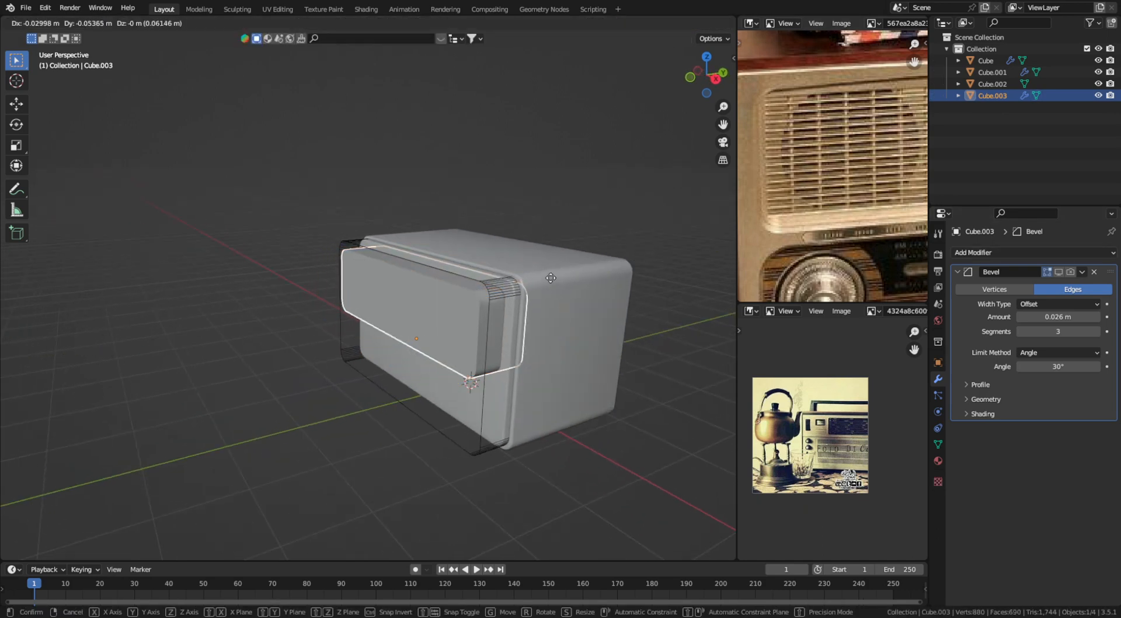
{"action": "key", "text": "g"}
{"action": "key", "text": "y"}
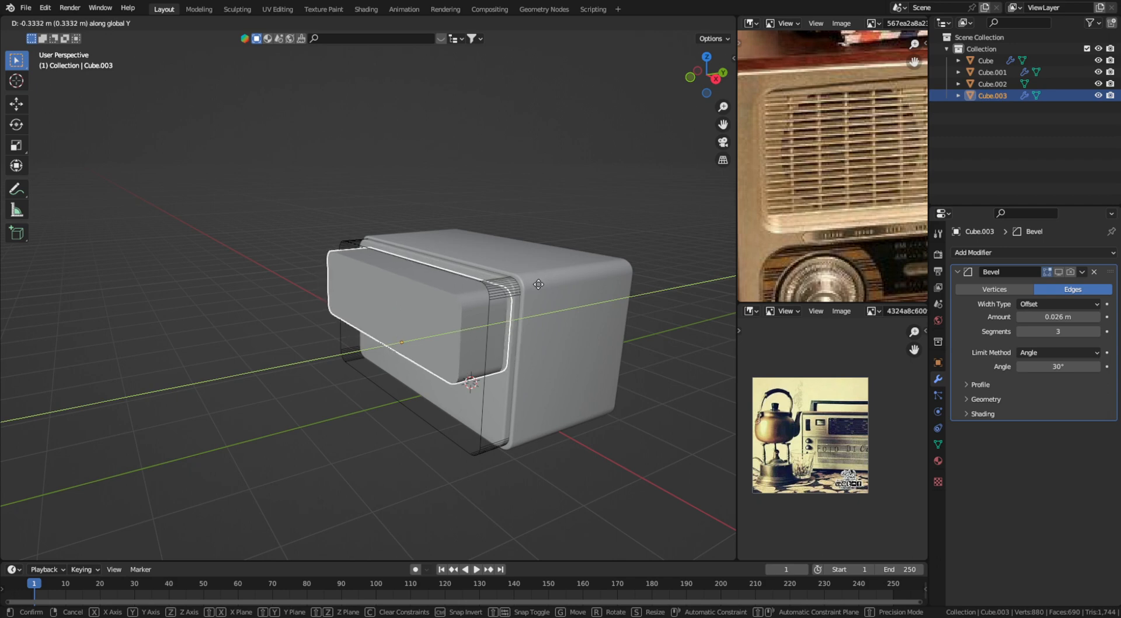
{"action": "left_click", "coordinate": [539, 283]}
Step: In wireframe front view, raise the half-height box's bottom edges slightly along Z and return to solid shading
{"action": "key", "text": "Tab"}
{"action": "key", "text": "KP_1"}
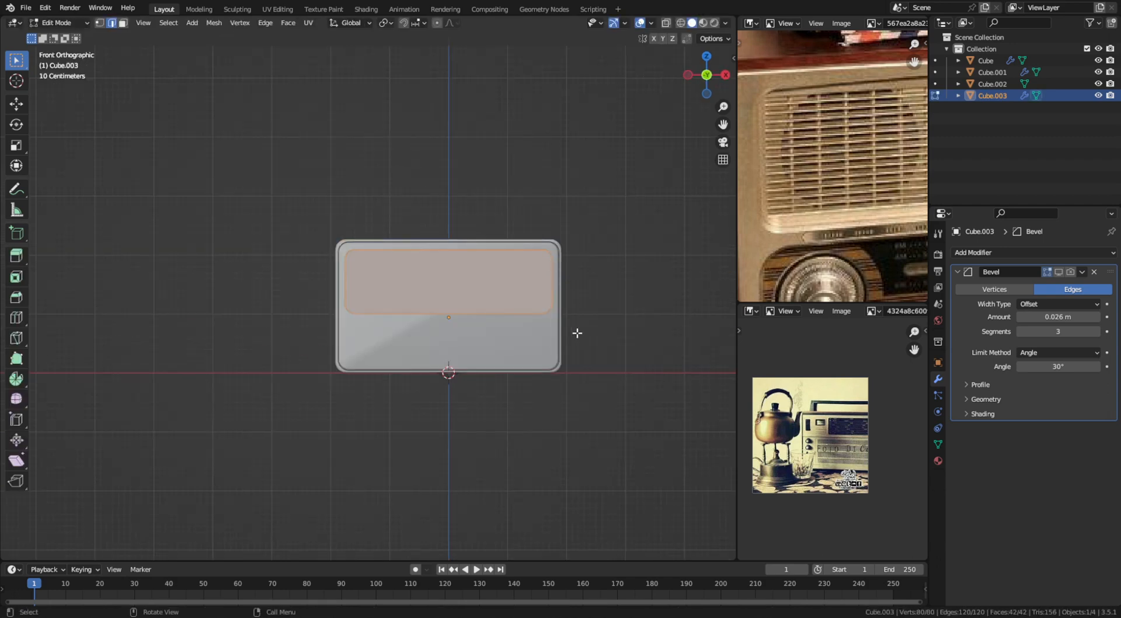
{"action": "key", "text": "z"}
{"action": "key", "text": "Tab"}
{"action": "key", "text": "z"}
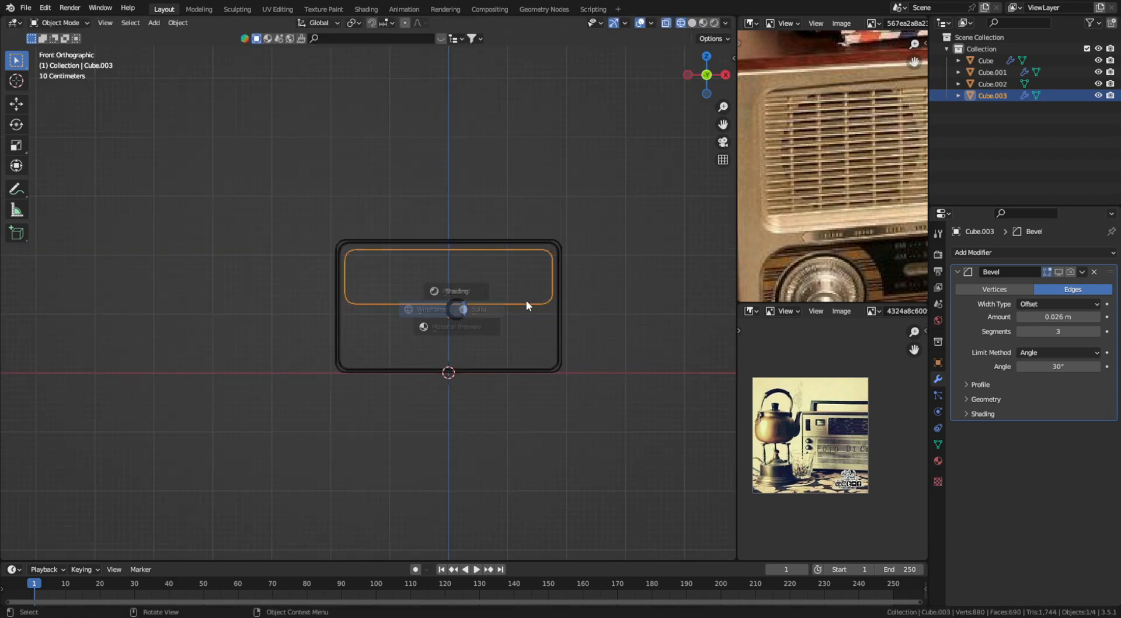
{"action": "left_click", "coordinate": [527, 305]}
Step: Duplicate the half-height box within its mesh down along Z and position the copy in the lower half of the front panel
{"action": "middle_click_drag", "start_coordinate": [527, 304], "coordinate": [502, 303]}
{"action": "key", "text": "Tab"}
{"action": "key", "text": "shift+d"}
{"action": "key", "text": "z"}
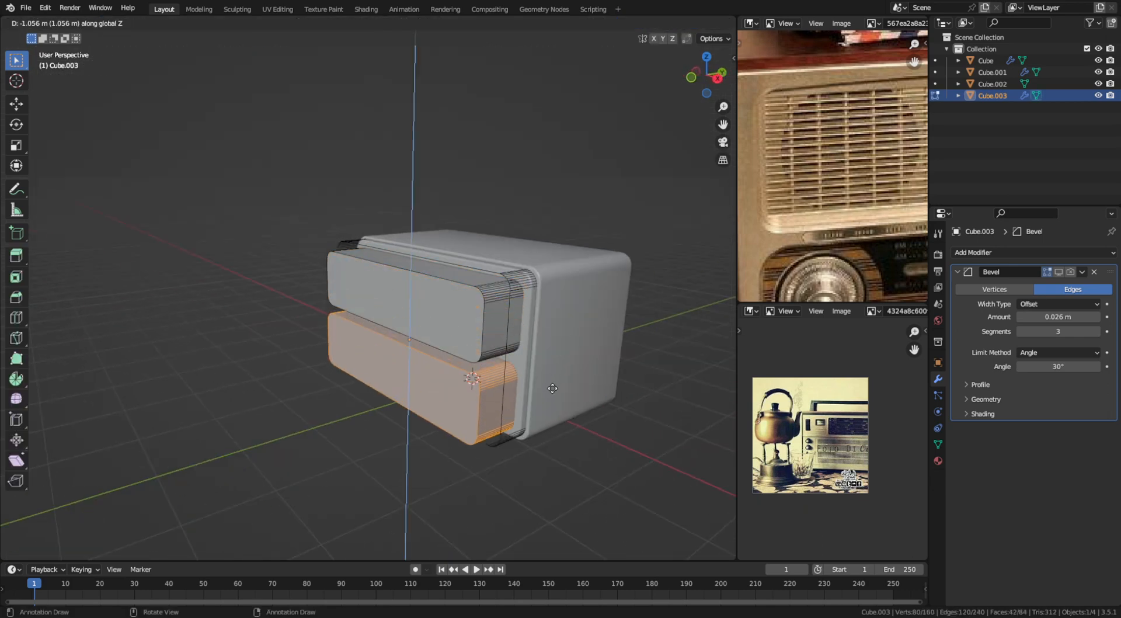
{"action": "key", "text": "KP_1"}
{"action": "scroll", "coordinate": [554, 383], "scroll_direction": "up", "scroll_amount": 3}
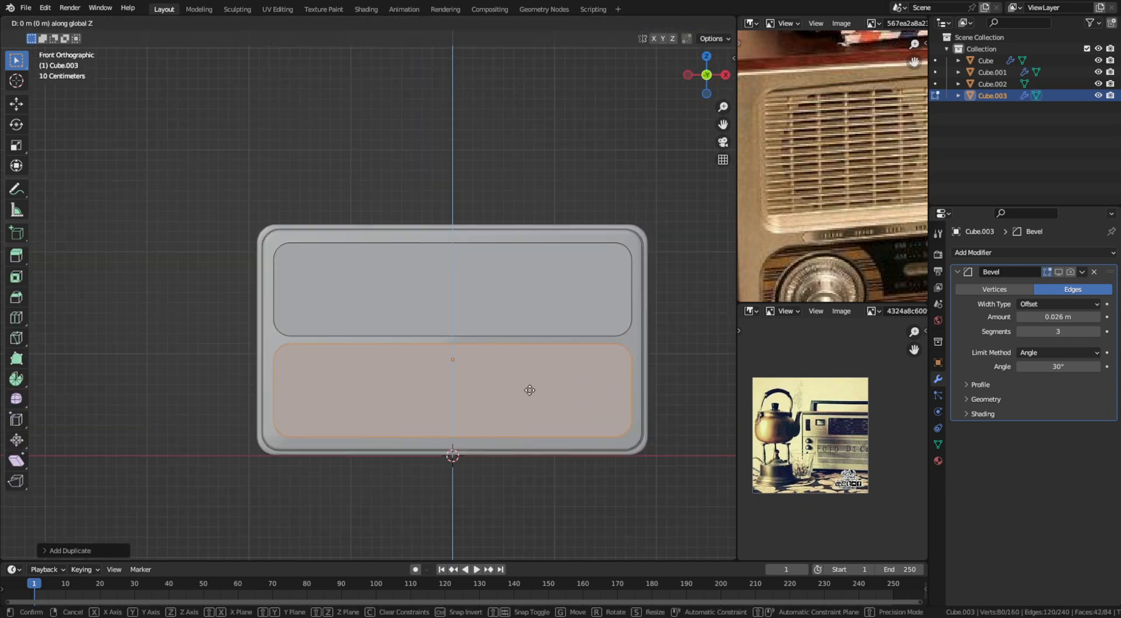
{"action": "left_click", "coordinate": [530, 390]}
{"action": "scroll", "coordinate": [856, 202], "scroll_direction": "down", "scroll_amount": 4}
{"action": "key", "text": "g"}
{"action": "key", "text": "z"}
{"action": "left_click", "coordinate": [455, 329]}
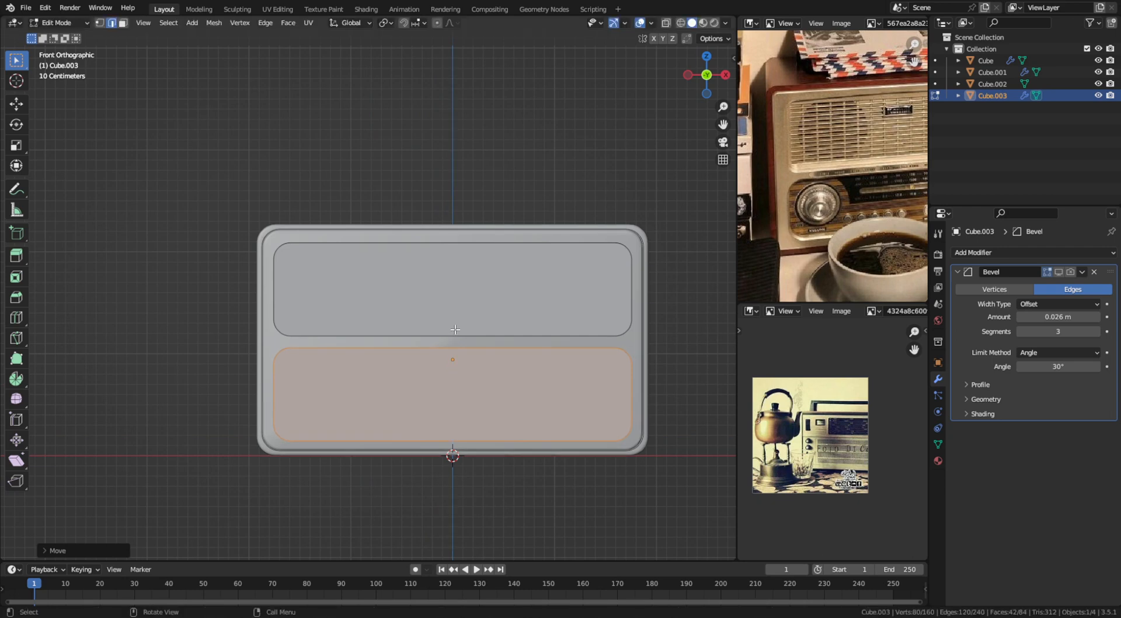
Step: In X-ray front view, adjust the facing horizontal edges of the two boxes along Z, leaving a narrow strip between them
{"action": "key", "text": "alt+z"}
{"action": "left_click_drag", "start_coordinate": [220, 383], "coordinate": [221, 306]}
{"action": "key", "text": "g"}
{"action": "key", "text": "z"}
{"action": "left_click", "coordinate": [701, 352]}
{"action": "key", "text": "g"}
{"action": "key", "text": "z"}
{"action": "left_click", "coordinate": [185, 300]}
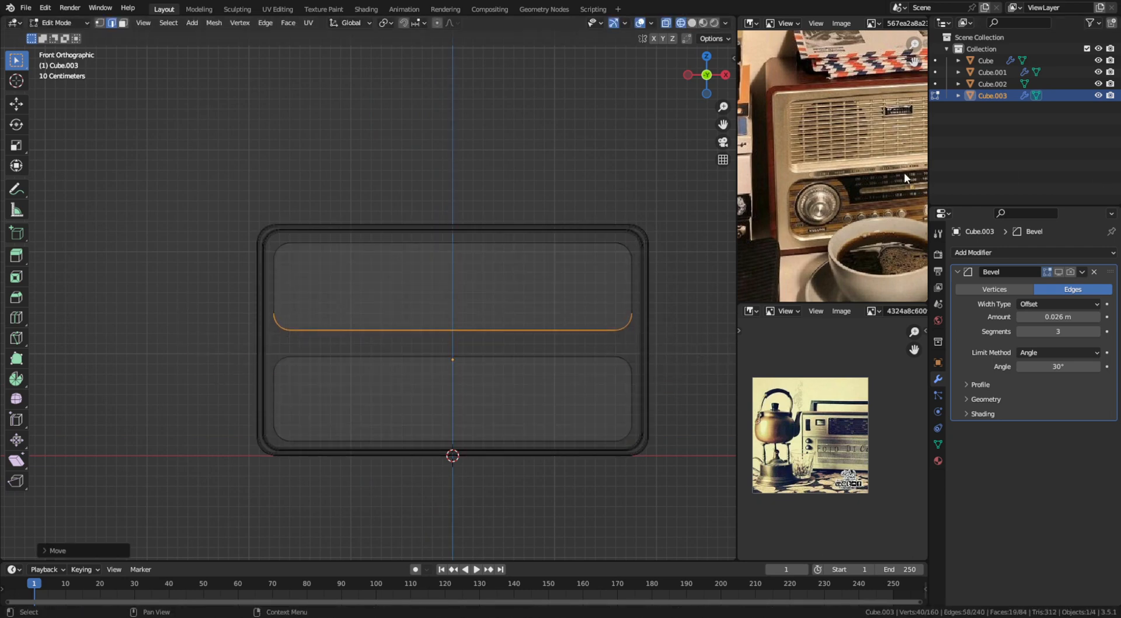
{"action": "left_click_drag", "start_coordinate": [216, 382], "coordinate": [217, 304]}
{"action": "key", "text": "g"}
{"action": "key", "text": "z"}
{"action": "left_click", "coordinate": [664, 337]}
Step: Select the whole lower box, fine-tune its height along Z, leave Edit Mode and save the file
{"action": "left_click", "coordinate": [280, 341]}
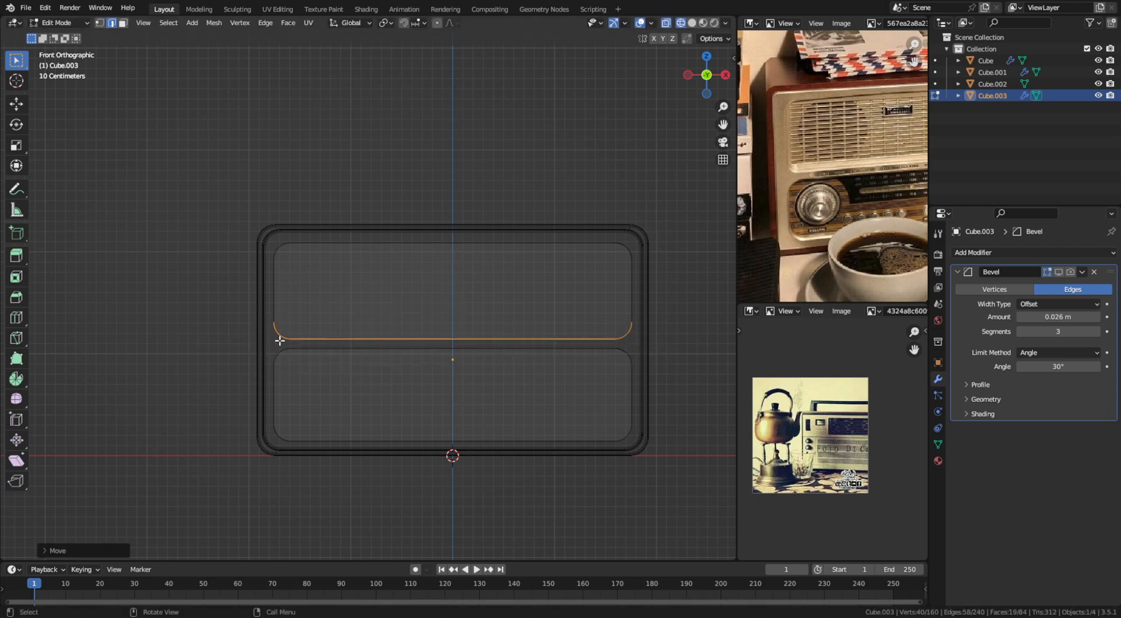
{"action": "key", "text": "l"}
{"action": "key", "text": "g"}
{"action": "key", "text": "z"}
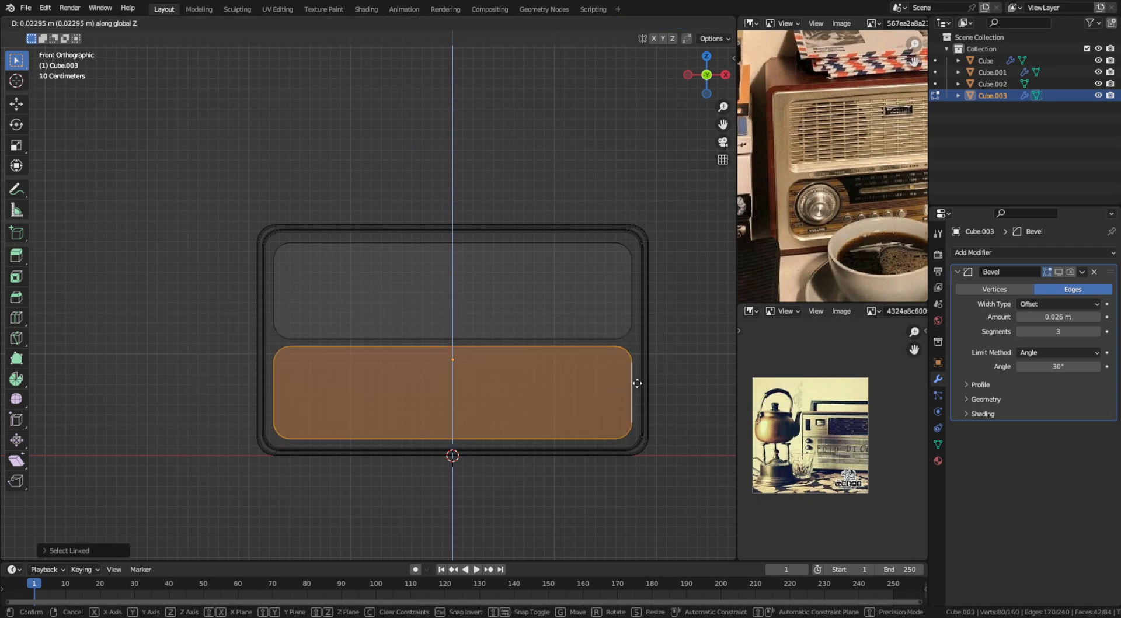
{"action": "left_click", "coordinate": [633, 385]}
{"action": "key", "text": "Tab"}
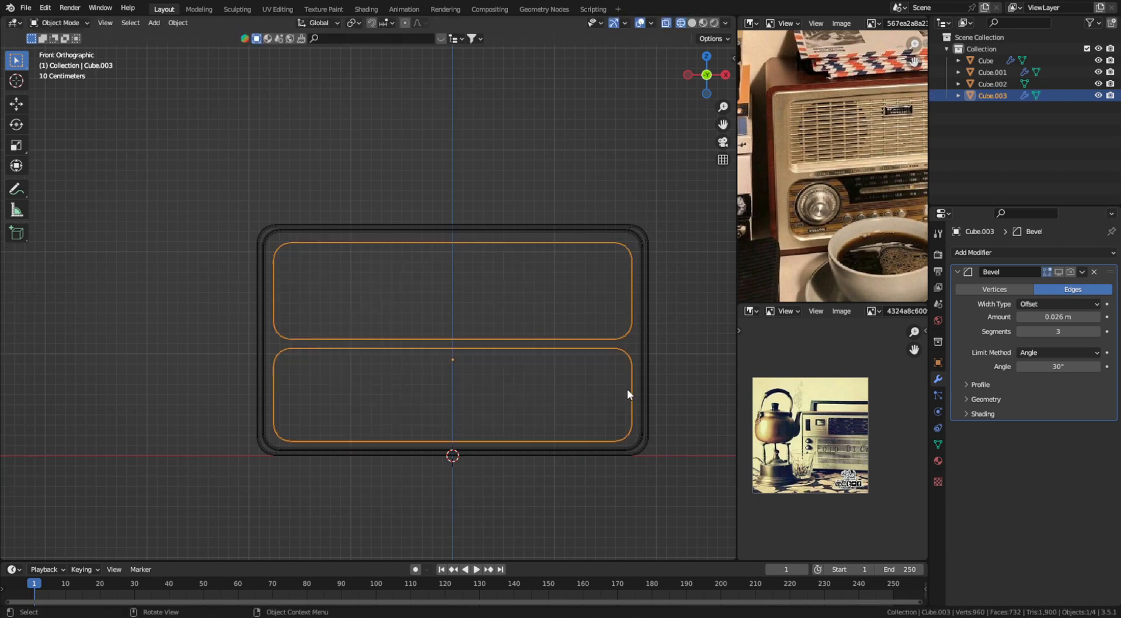
{"action": "scroll", "coordinate": [633, 374], "scroll_direction": "down", "scroll_amount": 2}
{"action": "middle_click_drag", "start_coordinate": [633, 365], "coordinate": [541, 380]}
{"action": "key", "text": "ctrl+s"}
{"action": "left_click", "coordinate": [541, 380]}
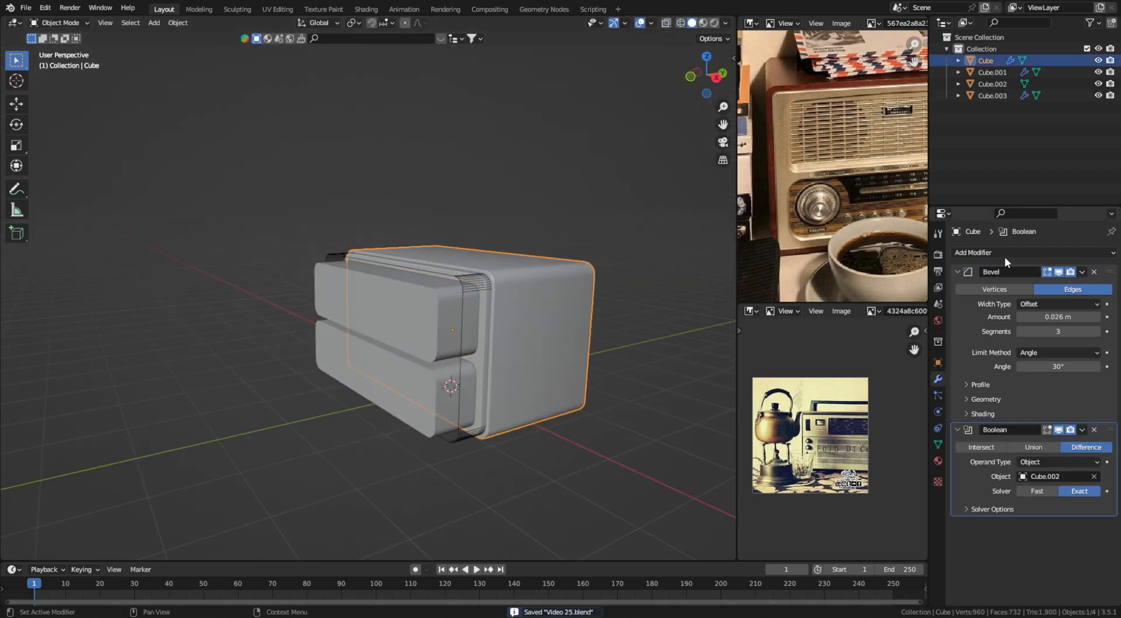
{"action": "left_click", "coordinate": [1005, 260]}
{"action": "left_click", "coordinate": [878, 311]}
{"action": "scroll", "coordinate": [1028, 525], "scroll_direction": "down", "scroll_amount": 1}
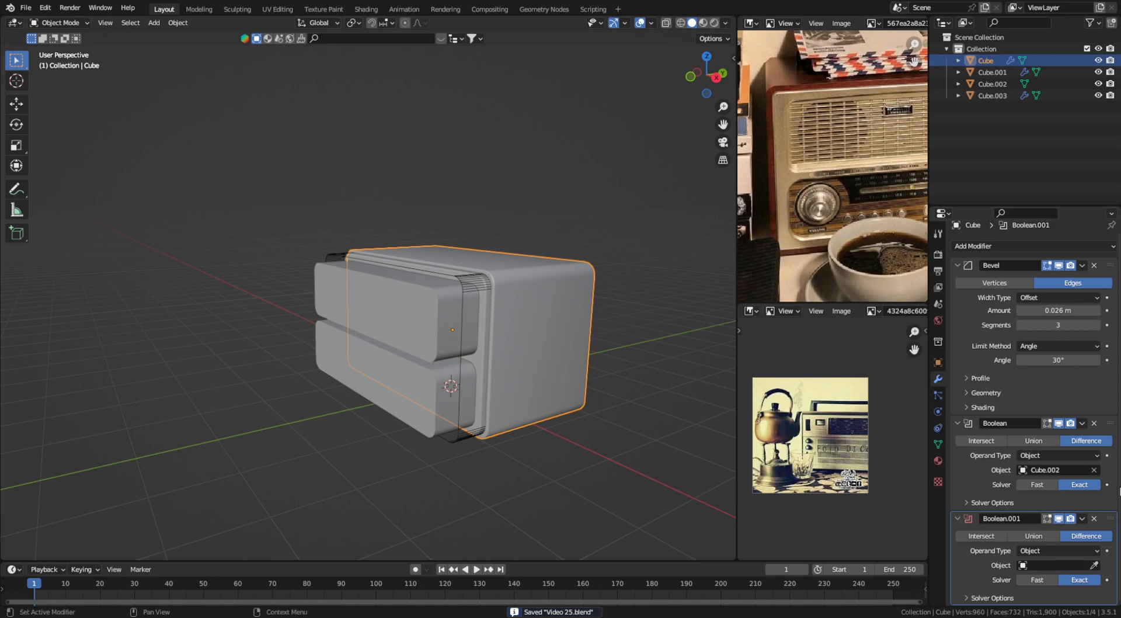
{"action": "left_click", "coordinate": [1095, 519]}
Step: Add a Boolean Difference modifier to the front panel, using the two-box object as the cutter
{"action": "scroll", "coordinate": [501, 330], "scroll_direction": "up", "scroll_amount": 3}
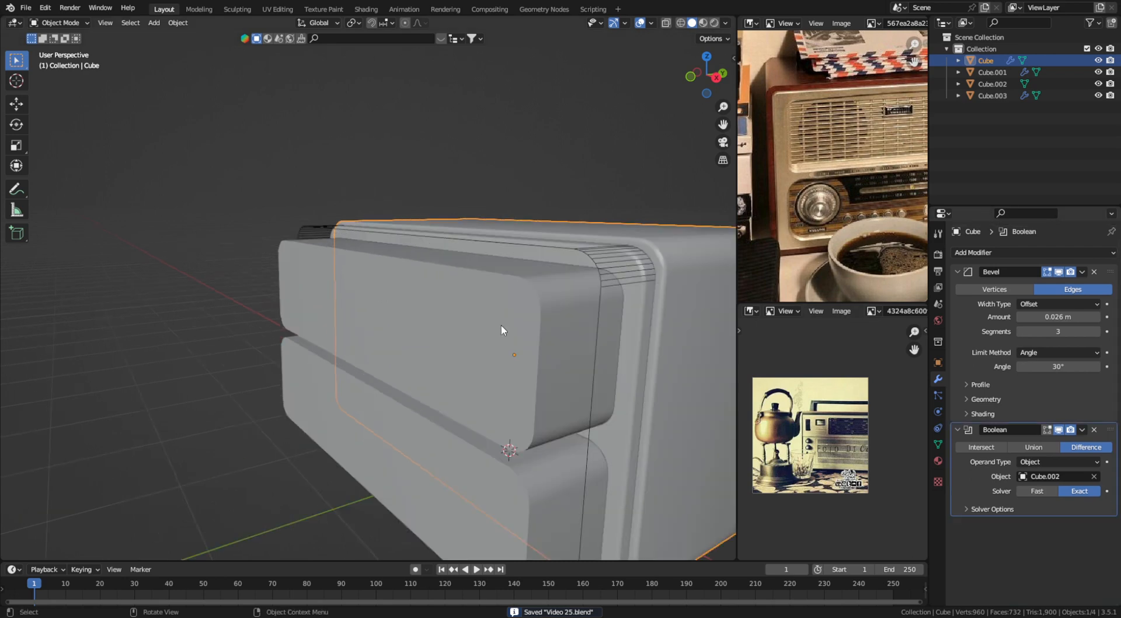
{"action": "left_click", "coordinate": [621, 358]}
{"action": "left_click", "coordinate": [1001, 249]}
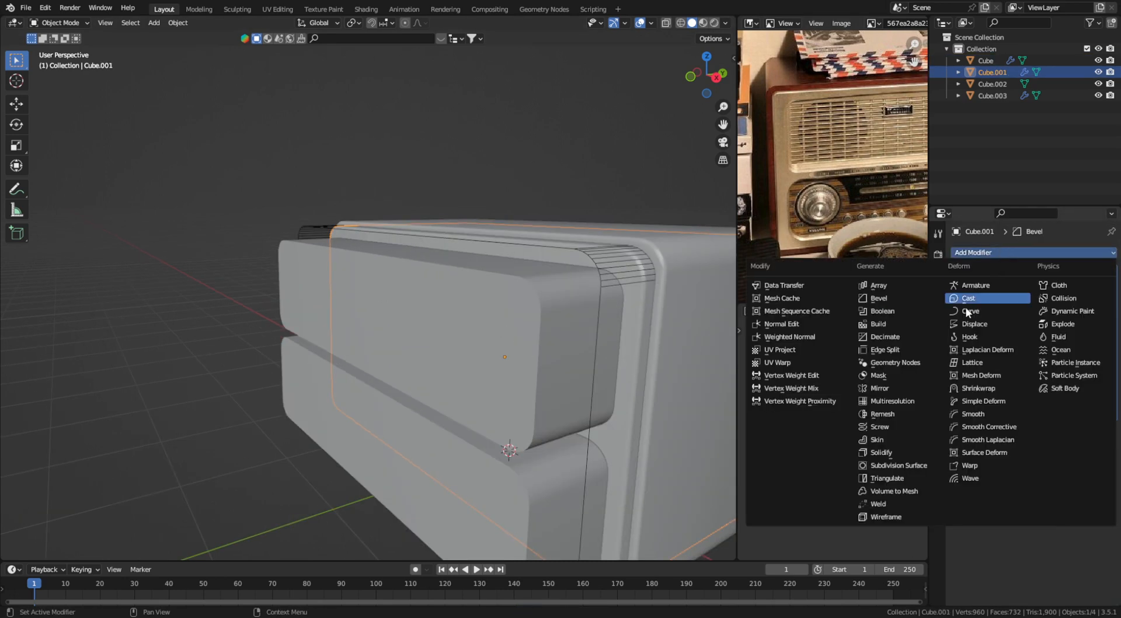
{"action": "left_click", "coordinate": [923, 314]}
{"action": "left_click", "coordinate": [452, 332]}
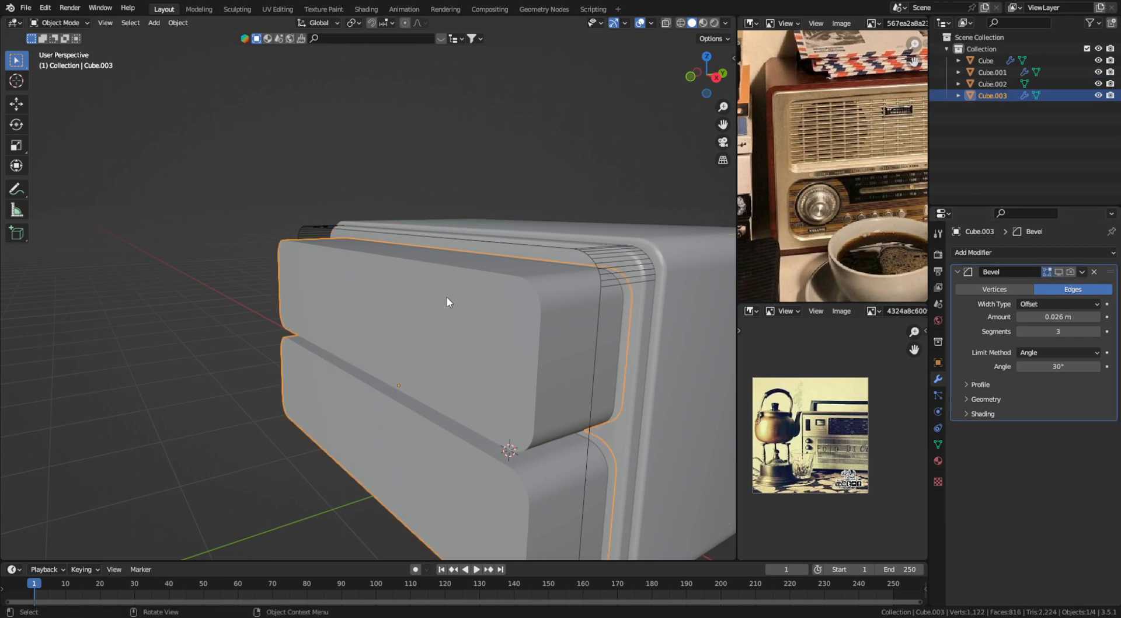
Step: Set the two-box cutter's viewport display to Wire and hide the viewport overlays in orthographic view
{"action": "left_click", "coordinate": [938, 362]}
{"action": "scroll", "coordinate": [1027, 496], "scroll_direction": "down", "scroll_amount": 10}
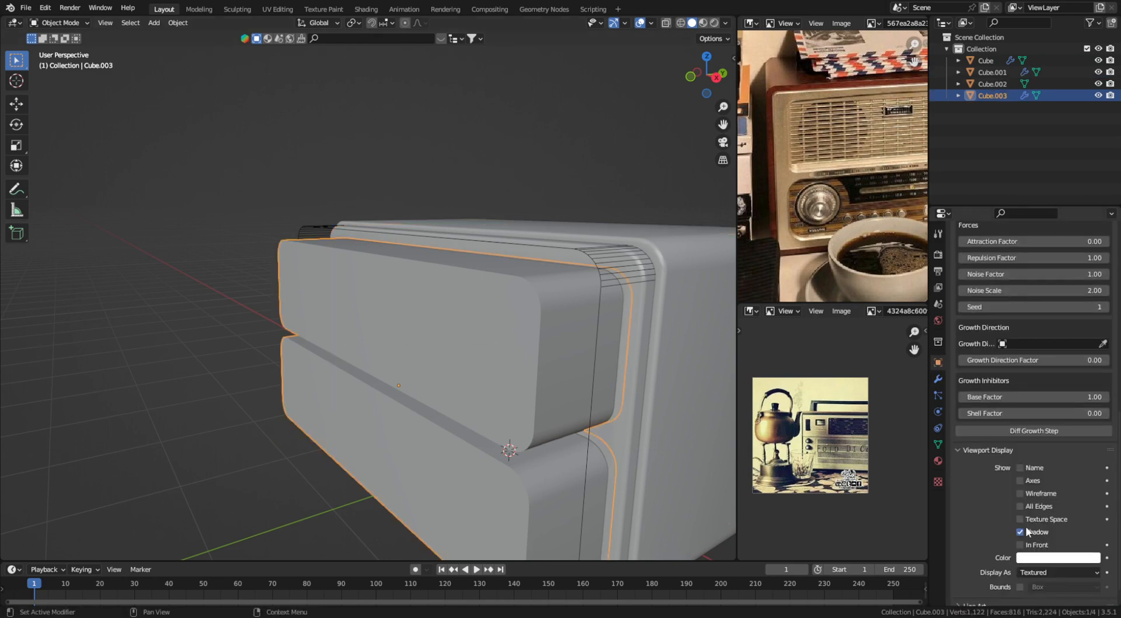
{"action": "left_click", "coordinate": [1036, 573]}
{"action": "left_click", "coordinate": [1043, 544]}
{"action": "key", "text": "KP_5"}
{"action": "key", "text": "shift+alt+z"}
Step: Move the two-box cutter along Y to adjust the depth of the front panel recesses
{"action": "middle_click_drag", "start_coordinate": [383, 299], "coordinate": [393, 300]}
{"action": "scroll", "coordinate": [395, 301], "scroll_direction": "up", "scroll_amount": 4}
{"action": "key", "text": "g"}
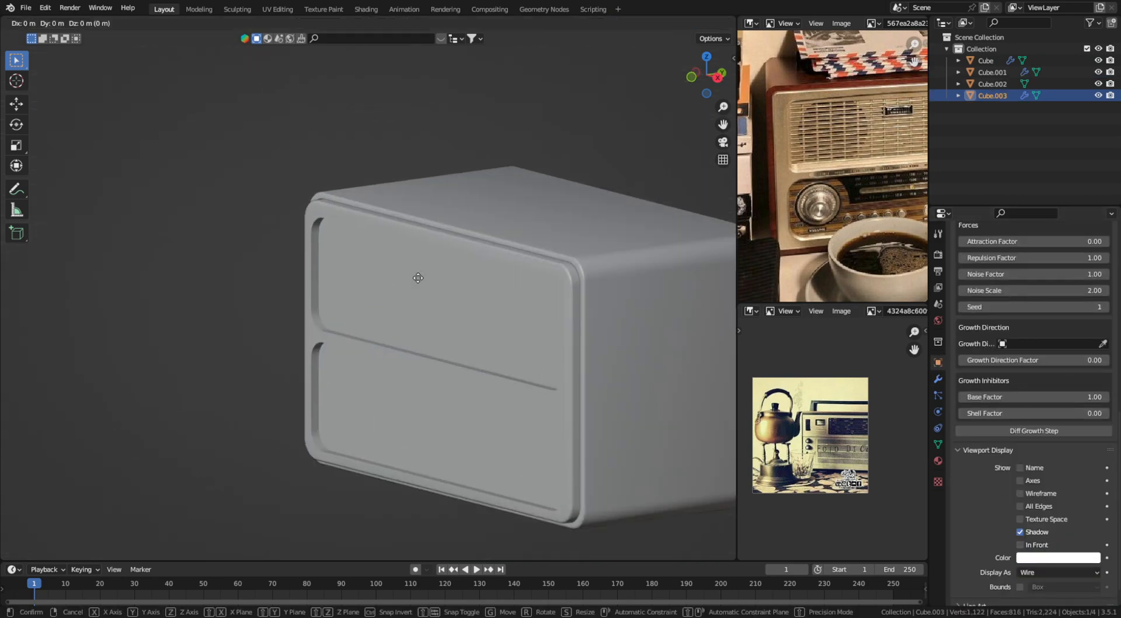
{"action": "key", "text": "y"}
{"action": "left_click", "coordinate": [416, 278]}
Step: Enable the cutter's Bevel modifier in viewport and renders, and shift the cutter along Y to refine the recess edges
{"action": "left_click", "coordinate": [937, 378]}
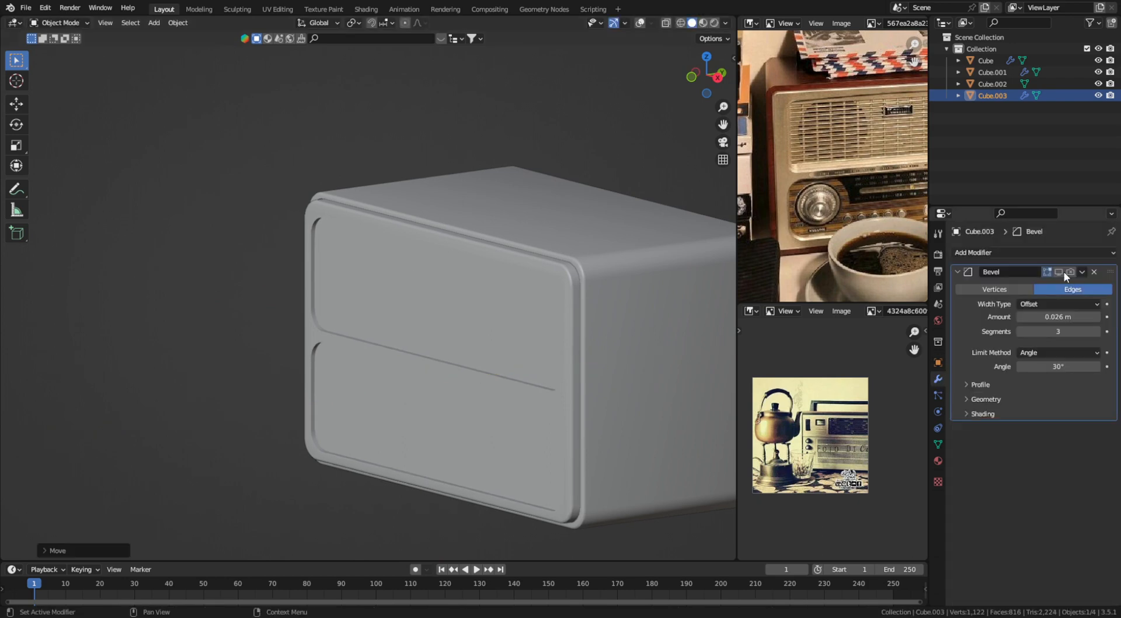
{"action": "left_click", "coordinate": [1059, 272]}
{"action": "key", "text": "shift+alt+z"}
{"action": "scroll", "coordinate": [360, 283], "scroll_direction": "up", "scroll_amount": 3}
{"action": "key", "text": "shift+alt+z"}
{"action": "key", "text": "g"}
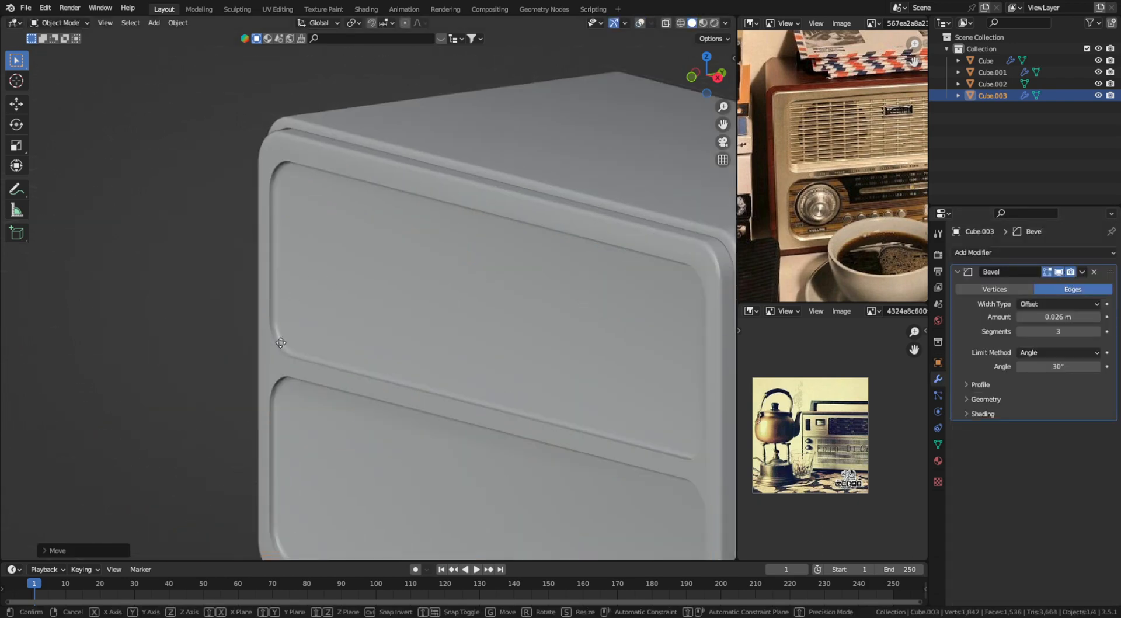
{"action": "key", "text": "y"}
{"action": "left_click", "coordinate": [368, 317]}
Step: Examine the bevelled recesses and edges of the front panel up close and from a distance
{"action": "scroll", "coordinate": [369, 317], "scroll_direction": "down", "scroll_amount": 5}
{"action": "middle_click_drag", "start_coordinate": [467, 293], "coordinate": [473, 281], "text": "shift"}
{"action": "scroll", "coordinate": [473, 281], "scroll_direction": "up", "scroll_amount": 4}
{"action": "middle_click_drag", "start_coordinate": [267, 310], "coordinate": [439, 314], "text": "shift"}
{"action": "scroll", "coordinate": [439, 313], "scroll_direction": "up", "scroll_amount": 4}
{"action": "scroll", "coordinate": [607, 339], "scroll_direction": "down", "scroll_amount": 7}
{"action": "middle_click_drag", "start_coordinate": [607, 318], "coordinate": [431, 320], "text": "shift"}
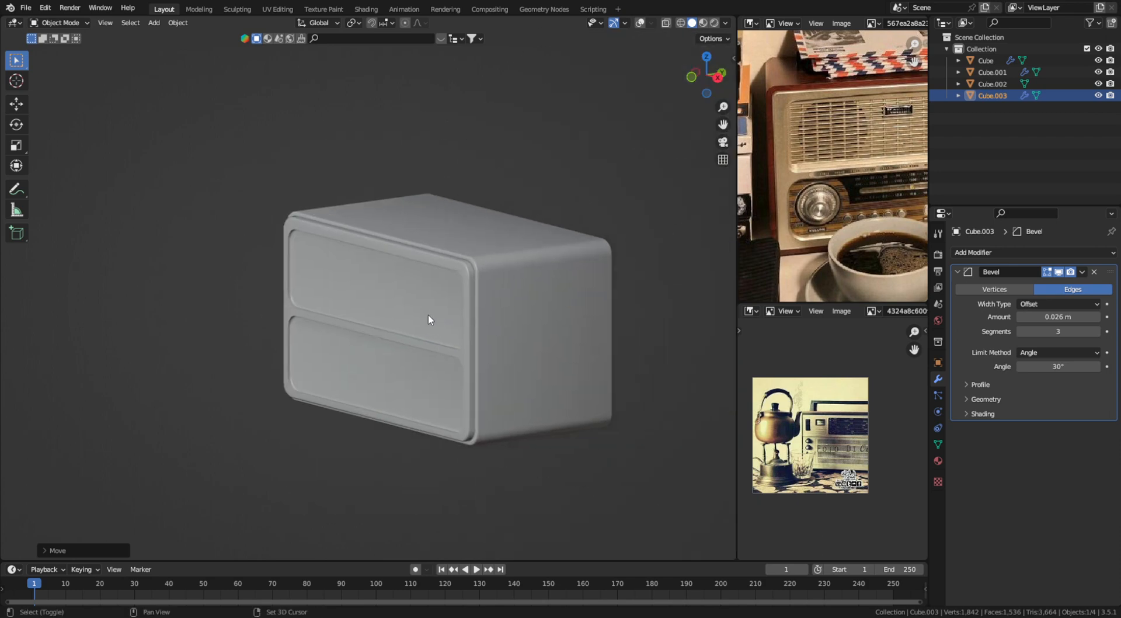
{"action": "scroll", "coordinate": [430, 315], "scroll_direction": "up", "scroll_amount": 3}
{"action": "scroll", "coordinate": [432, 309], "scroll_direction": "down", "scroll_amount": 1}
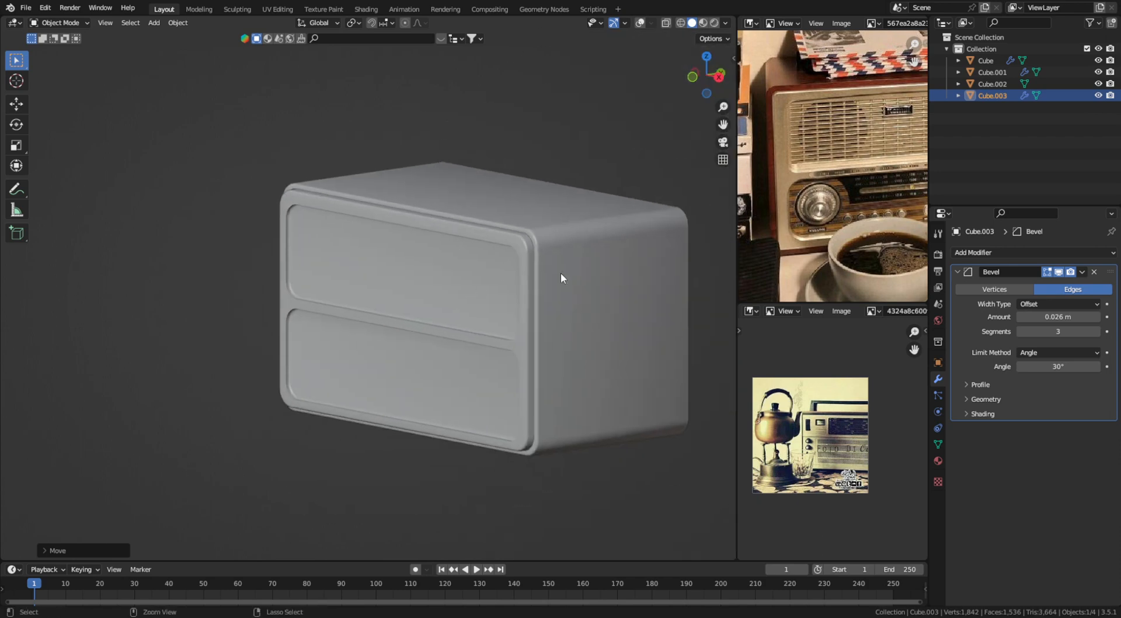
Step: Save the file, restore the overlays, and add a cube raised along Z to the middle of the radio's front
{"action": "key", "text": "ctrl+s"}
{"action": "key", "text": "KP_1"}
{"action": "key", "text": "shift+alt+z"}
{"action": "key", "text": "shift+a"}
{"action": "left_click", "coordinate": [601, 297]}
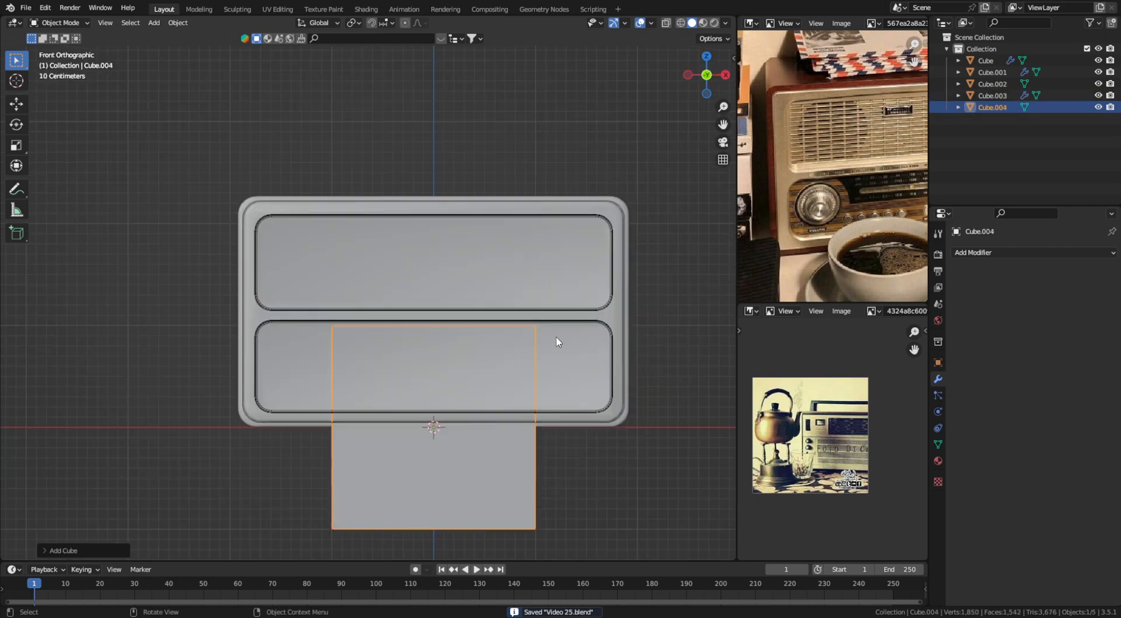
{"action": "key", "text": "g"}
{"action": "key", "text": "z"}
{"action": "left_click", "coordinate": [564, 242]}
Step: Flatten the cube along Z, stretch it along X, and center it on the strip between the two recesses
{"action": "key", "text": "s"}
{"action": "key", "text": "z"}
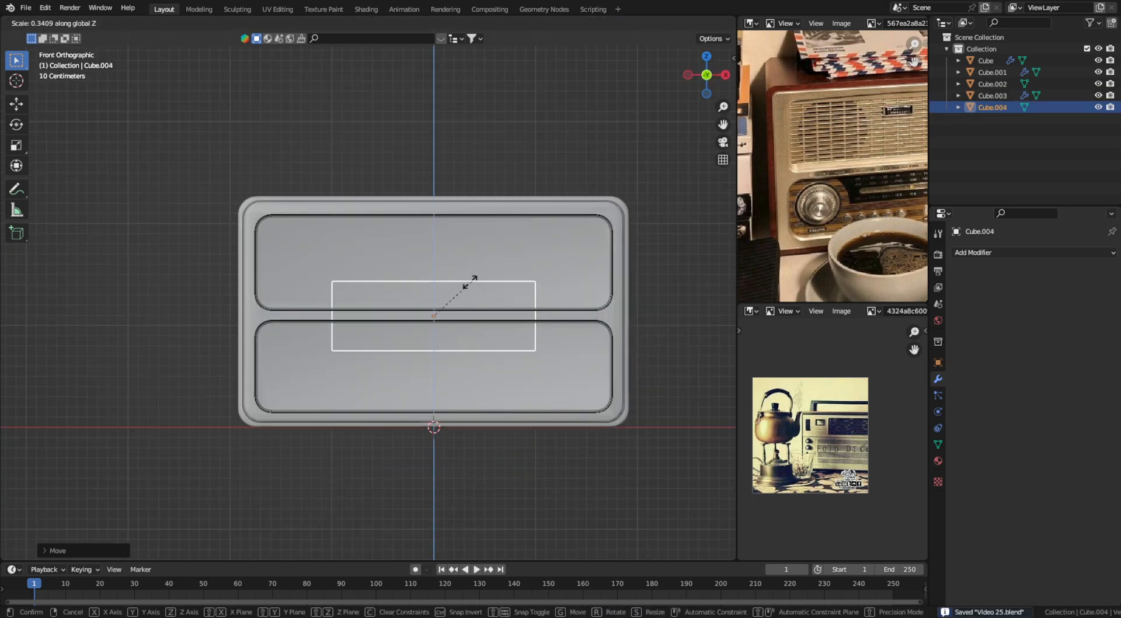
{"action": "left_click", "coordinate": [437, 311]}
{"action": "scroll", "coordinate": [573, 343], "scroll_direction": "up", "scroll_amount": 2}
{"action": "key", "text": "s"}
{"action": "key", "text": "x"}
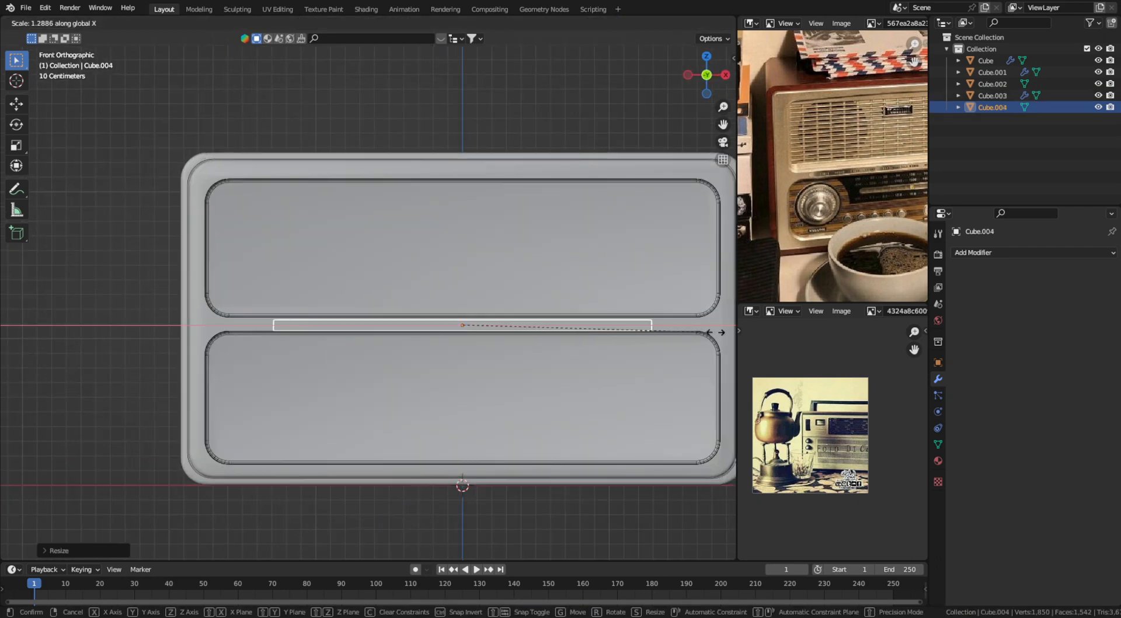
{"action": "left_click", "coordinate": [663, 323]}
{"action": "key", "text": "g"}
{"action": "key", "text": "z"}
{"action": "left_click", "coordinate": [659, 320]}
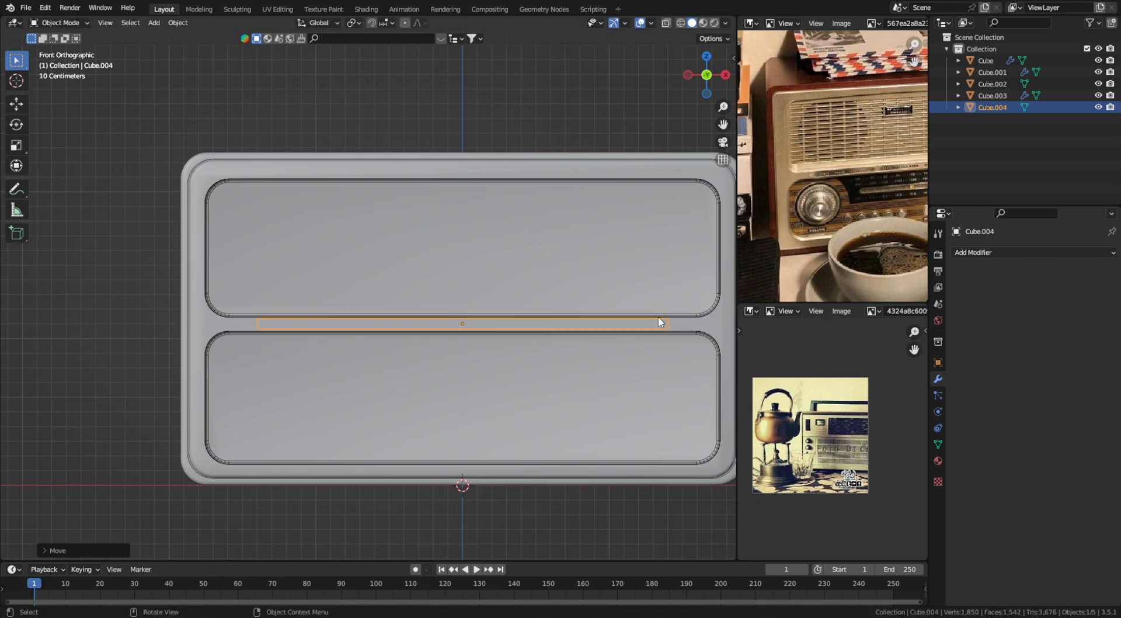
Step: Lengthen the bar along X, then refine its height and vertical position to fit the strip between the recesses
{"action": "middle_click_drag", "start_coordinate": [661, 320], "coordinate": [567, 322], "text": "shift"}
{"action": "scroll", "coordinate": [681, 323], "scroll_direction": "up", "scroll_amount": 3}
{"action": "key", "text": "s"}
{"action": "key", "text": "x"}
{"action": "left_click", "coordinate": [695, 320]}
{"action": "scroll", "coordinate": [692, 320], "scroll_direction": "down", "scroll_amount": 3}
{"action": "middle_click_drag", "start_coordinate": [678, 317], "coordinate": [428, 328], "text": "shift"}
{"action": "scroll", "coordinate": [429, 333], "scroll_direction": "up", "scroll_amount": 3}
{"action": "key", "text": "s"}
{"action": "key", "text": "z"}
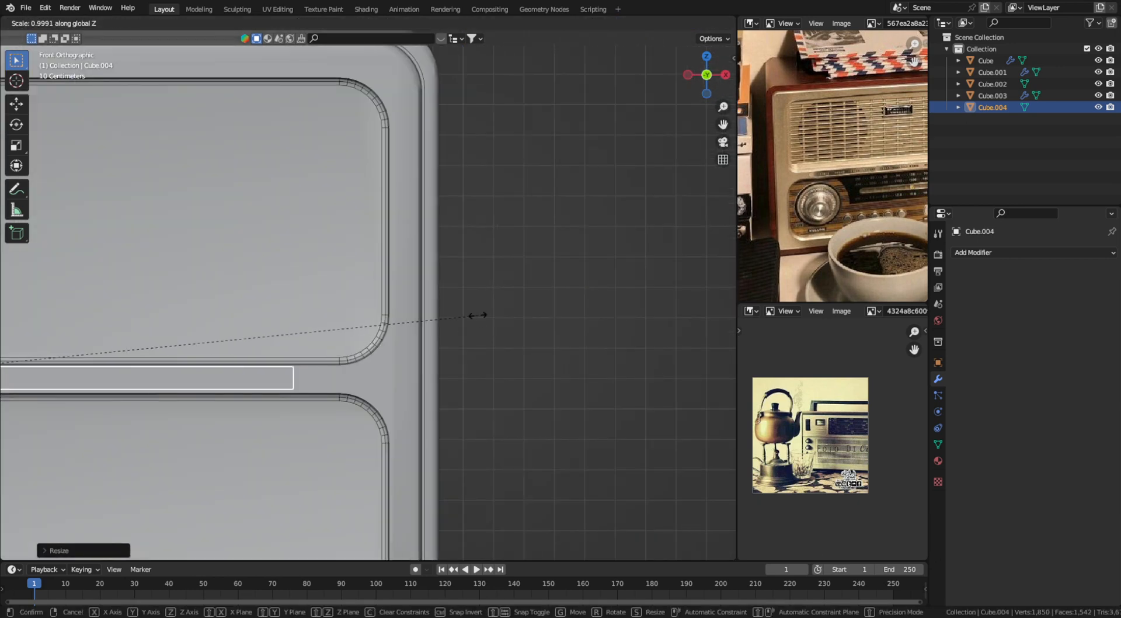
{"action": "left_click", "coordinate": [301, 337]}
{"action": "middle_click_drag", "start_coordinate": [300, 337], "coordinate": [467, 298], "text": "shift"}
{"action": "key", "text": "g"}
{"action": "key", "text": "z"}
{"action": "left_click", "coordinate": [488, 272]}
Step: Reduce the bar's depth along Y and position it so that it protrudes slightly from the front panel
{"action": "scroll", "coordinate": [467, 299], "scroll_direction": "up", "scroll_amount": 2}
{"action": "key", "text": "g"}
{"action": "key", "text": "y"}
{"action": "left_click", "coordinate": [460, 303]}
{"action": "key", "text": "s"}
{"action": "key", "text": "y"}
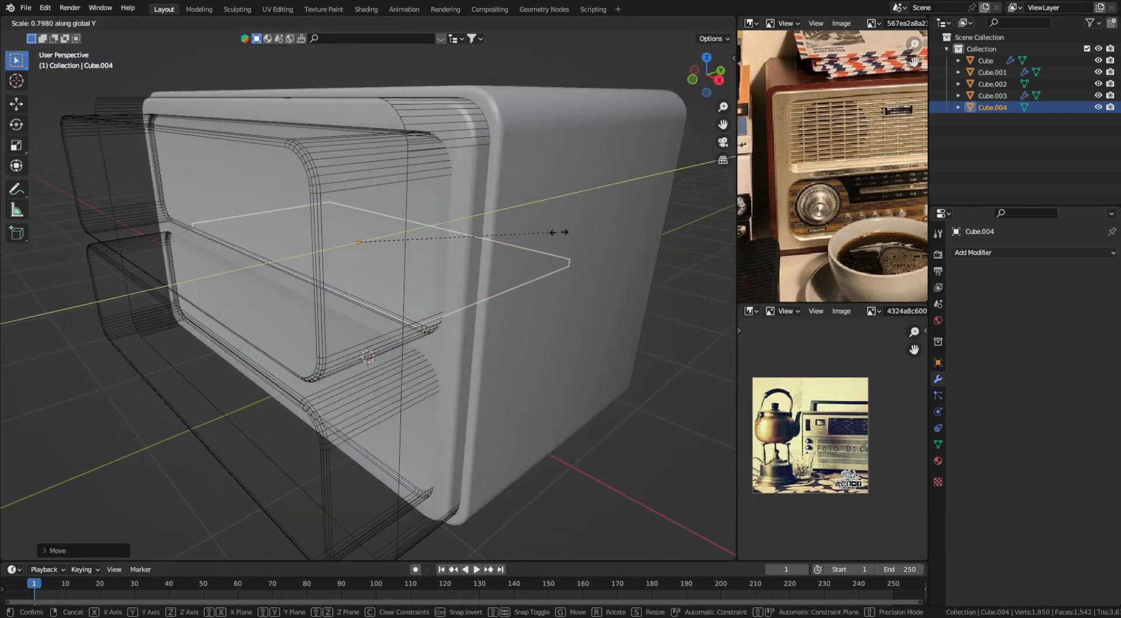
{"action": "left_click", "coordinate": [435, 262]}
{"action": "key", "text": "g"}
{"action": "key", "text": "y"}
{"action": "left_click", "coordinate": [349, 296]}
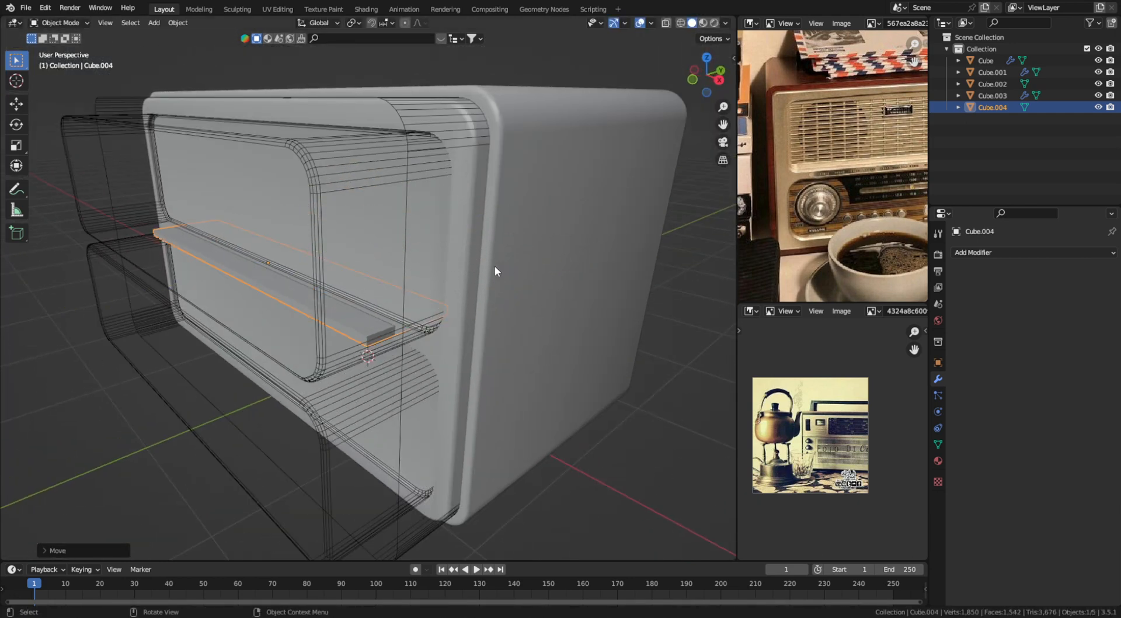
Step: Apply the bar's scale and add a Bevel modifier with an amount of 0.019 m and 4 segments
{"action": "key", "text": "ctrl+a"}
{"action": "left_click", "coordinate": [433, 293]}
{"action": "scroll", "coordinate": [434, 295], "scroll_direction": "up", "scroll_amount": 3}
{"action": "left_click", "coordinate": [1033, 252]}
{"action": "left_click", "coordinate": [844, 294]}
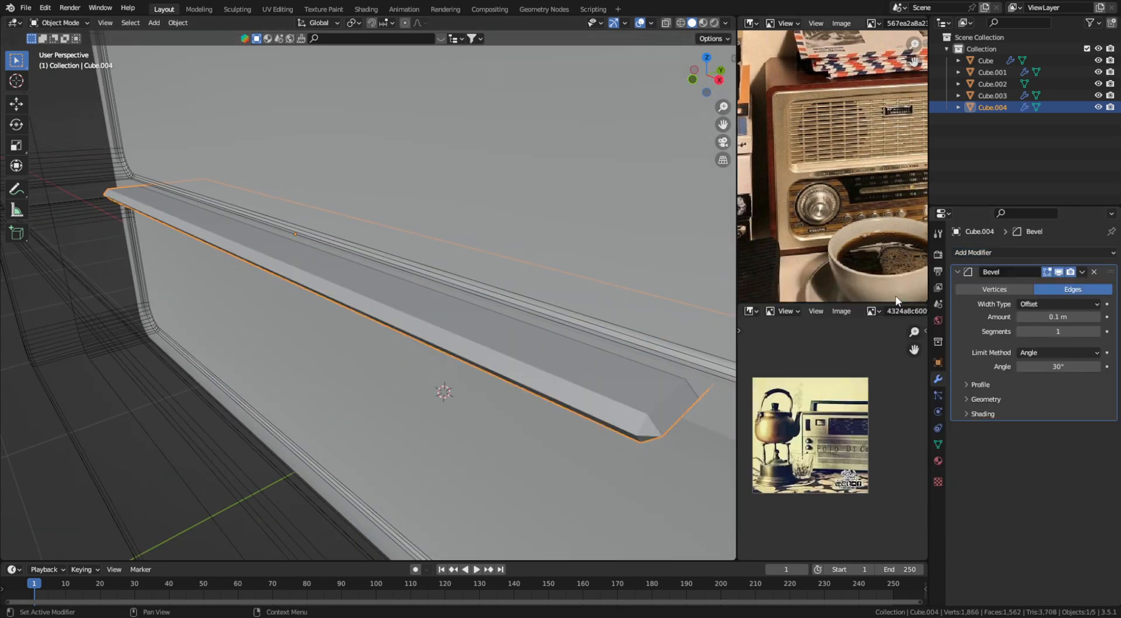
{"action": "left_click", "coordinate": [1093, 332]}
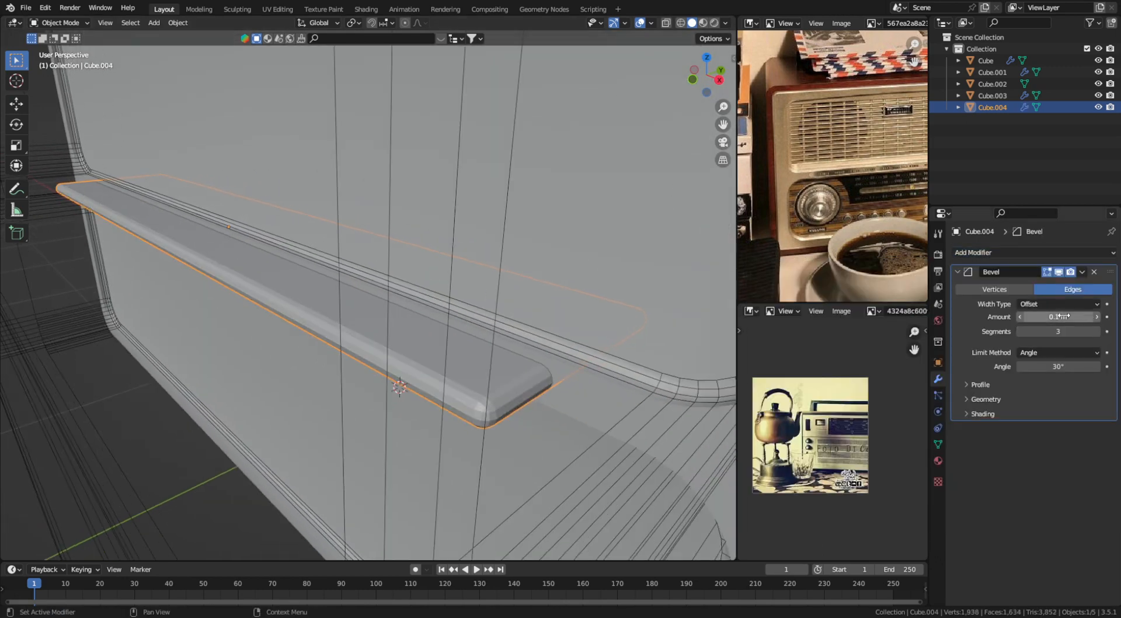
{"action": "left_click_drag", "start_coordinate": [1058, 317], "coordinate": [1046, 317]}
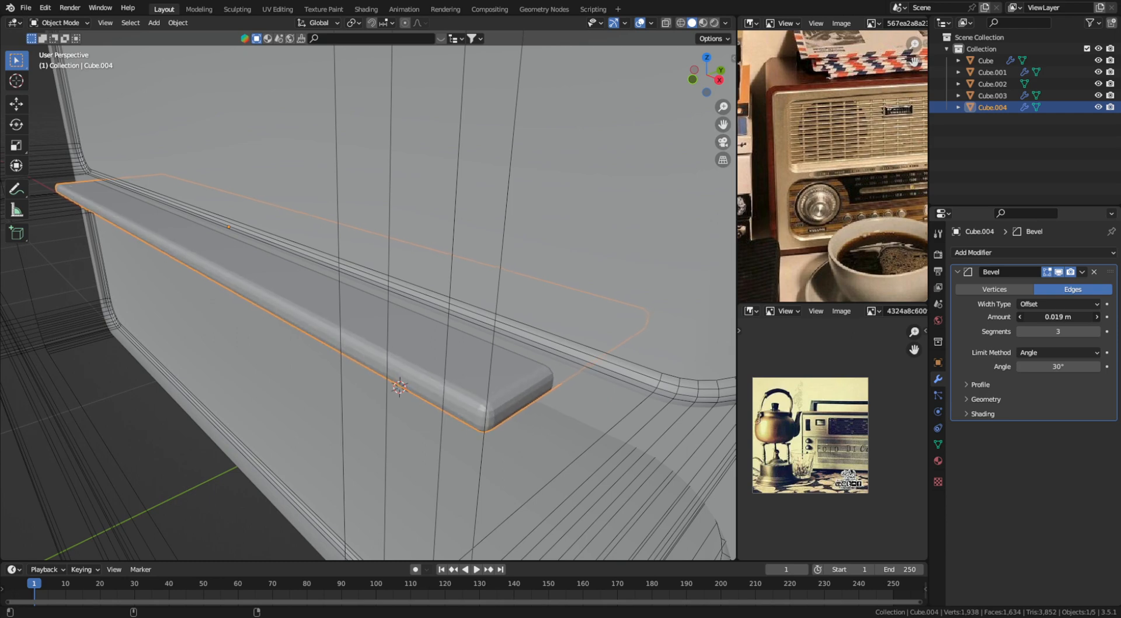
{"action": "left_click", "coordinate": [1094, 331]}
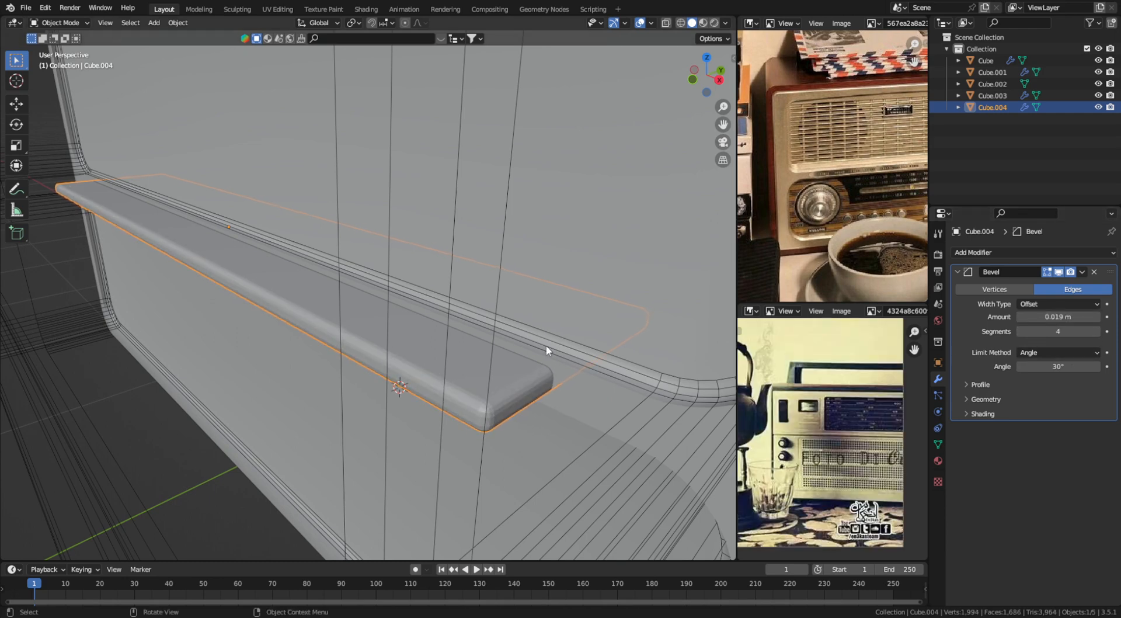
Step: Set the trim bar's viewport display to Wire
{"action": "left_click", "coordinate": [583, 387]}
{"action": "scroll", "coordinate": [584, 387], "scroll_direction": "down", "scroll_amount": 5}
{"action": "left_click", "coordinate": [1000, 253]}
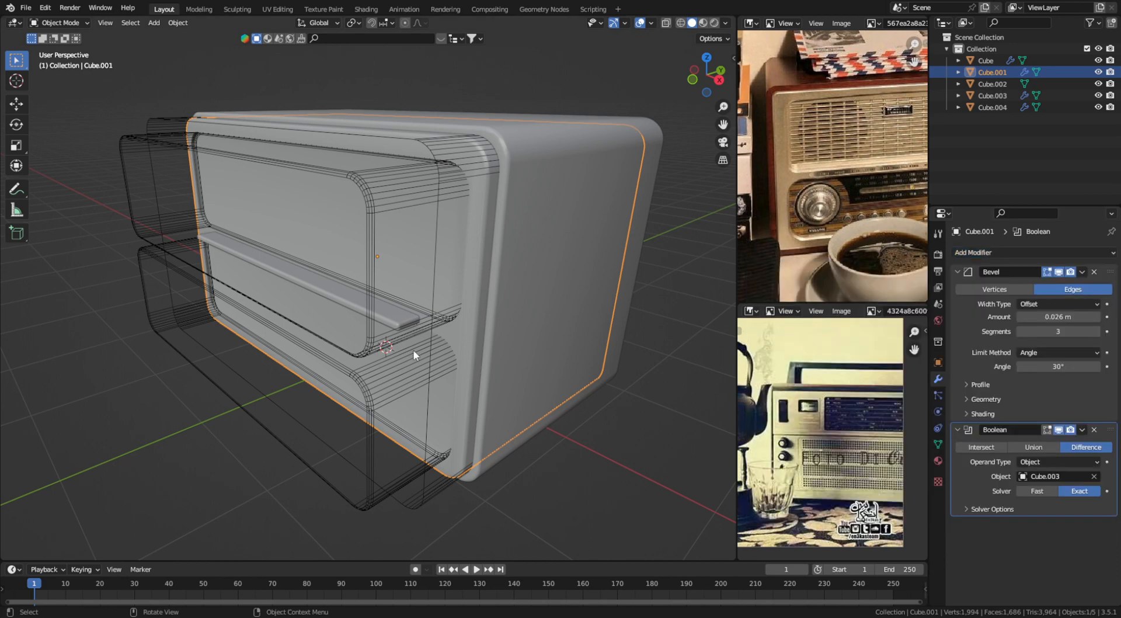
{"action": "left_click", "coordinate": [411, 320]}
{"action": "left_click", "coordinate": [939, 362]}
{"action": "scroll", "coordinate": [1045, 525], "scroll_direction": "down", "scroll_amount": 15}
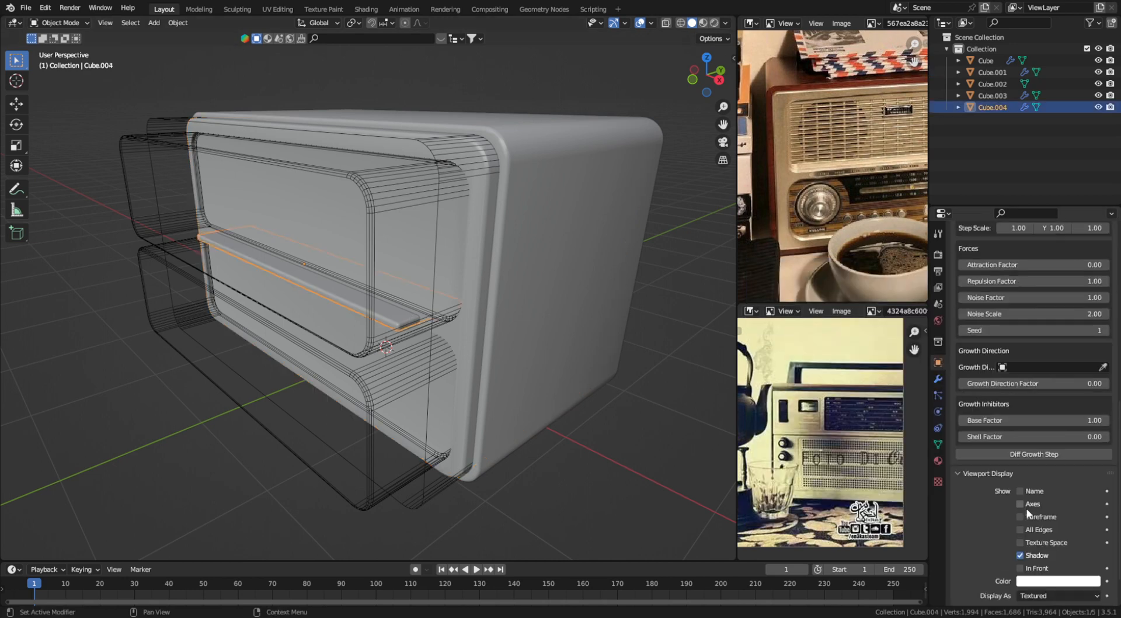
{"action": "left_click", "coordinate": [1046, 547]}
{"action": "scroll", "coordinate": [479, 414], "scroll_direction": "up", "scroll_amount": 5}
{"action": "left_click", "coordinate": [549, 373]}
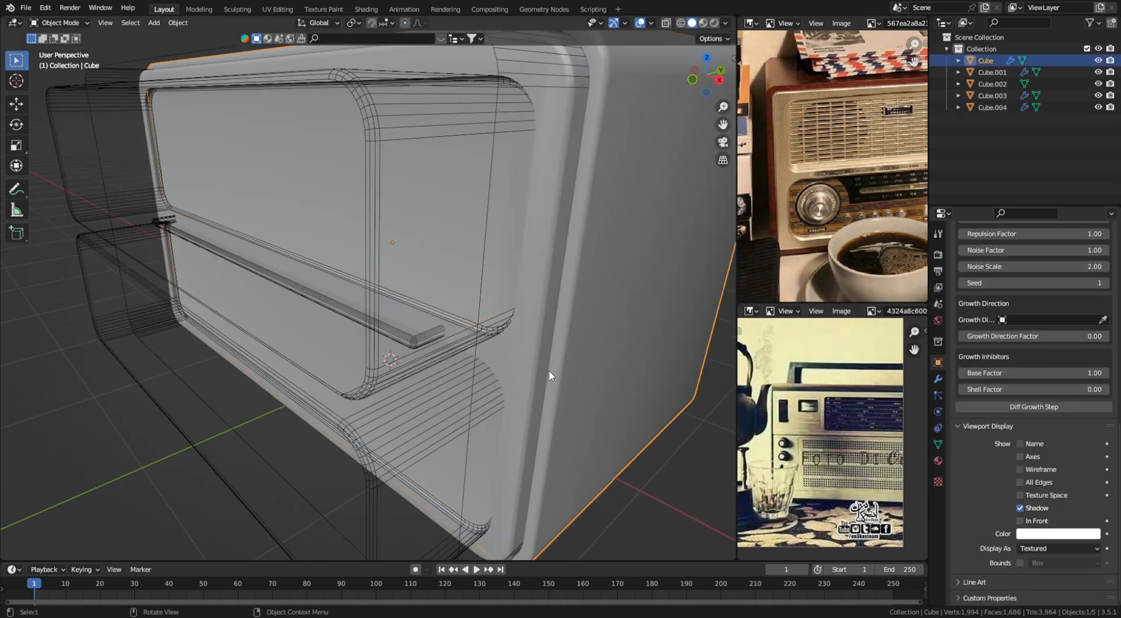
{"action": "scroll", "coordinate": [553, 350], "scroll_direction": "up", "scroll_amount": 6}
{"action": "middle_click_drag", "start_coordinate": [550, 420], "coordinate": [542, 414]}
{"action": "scroll", "coordinate": [541, 414], "scroll_direction": "up", "scroll_amount": 2}
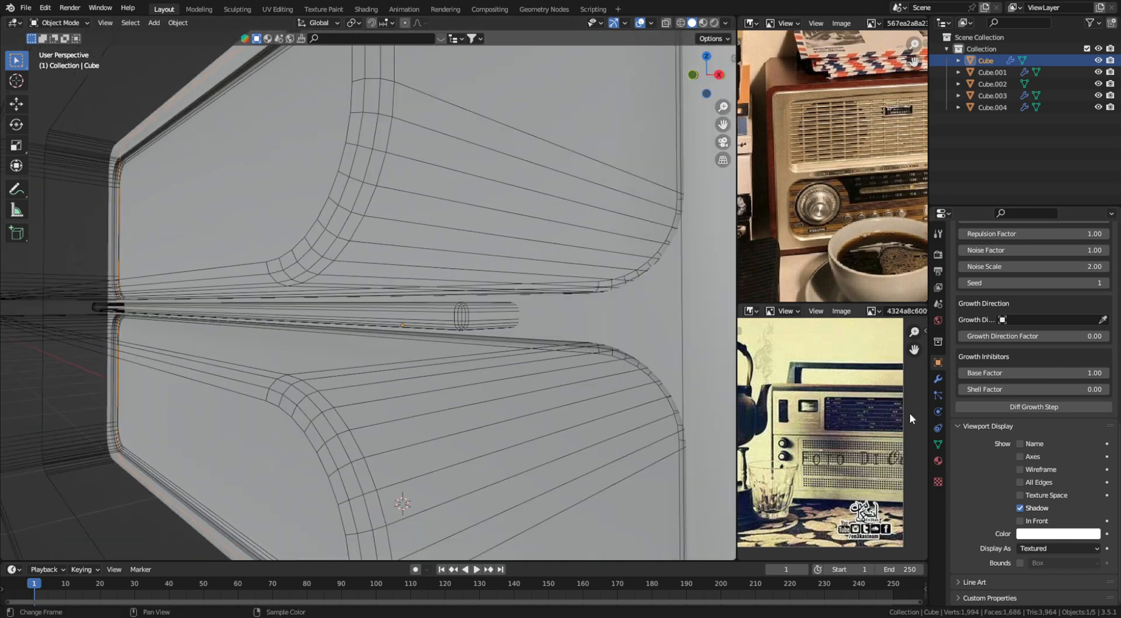
{"action": "left_click", "coordinate": [936, 379]}
{"action": "left_click", "coordinate": [1008, 253]}
{"action": "left_click", "coordinate": [940, 285]}
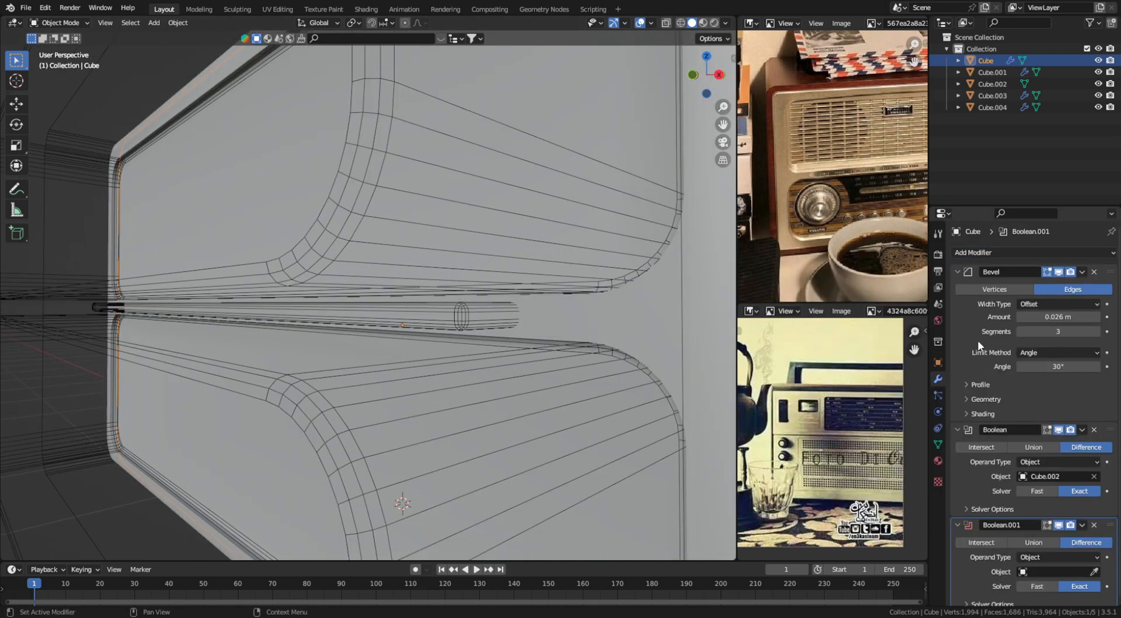
{"action": "left_click", "coordinate": [458, 317]}
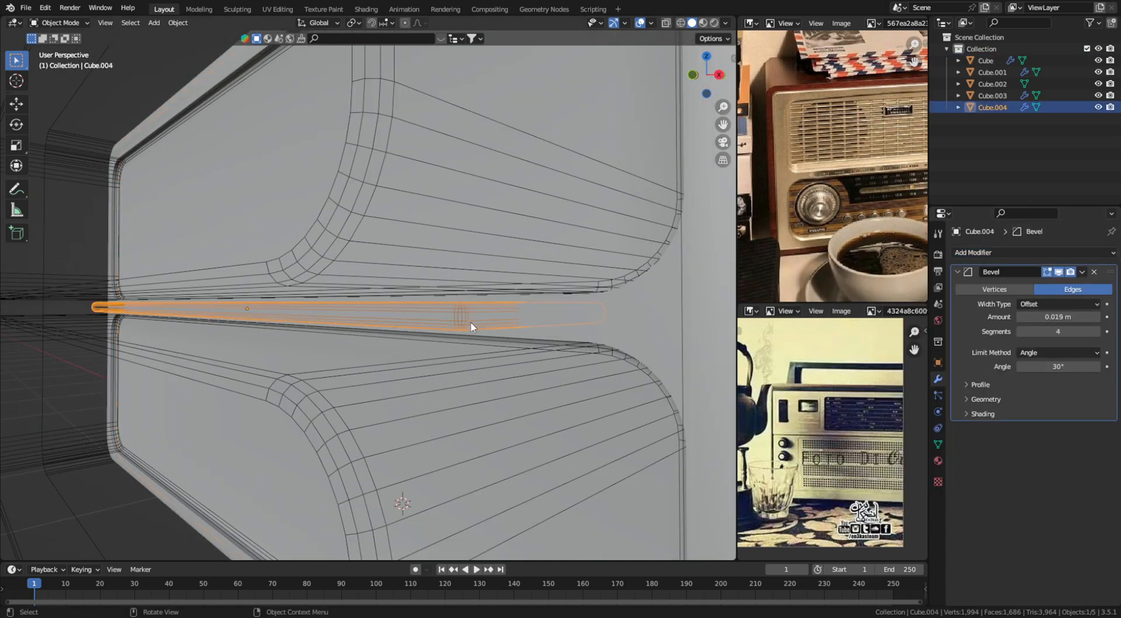
{"action": "scroll", "coordinate": [619, 317], "scroll_direction": "down", "scroll_amount": 5}
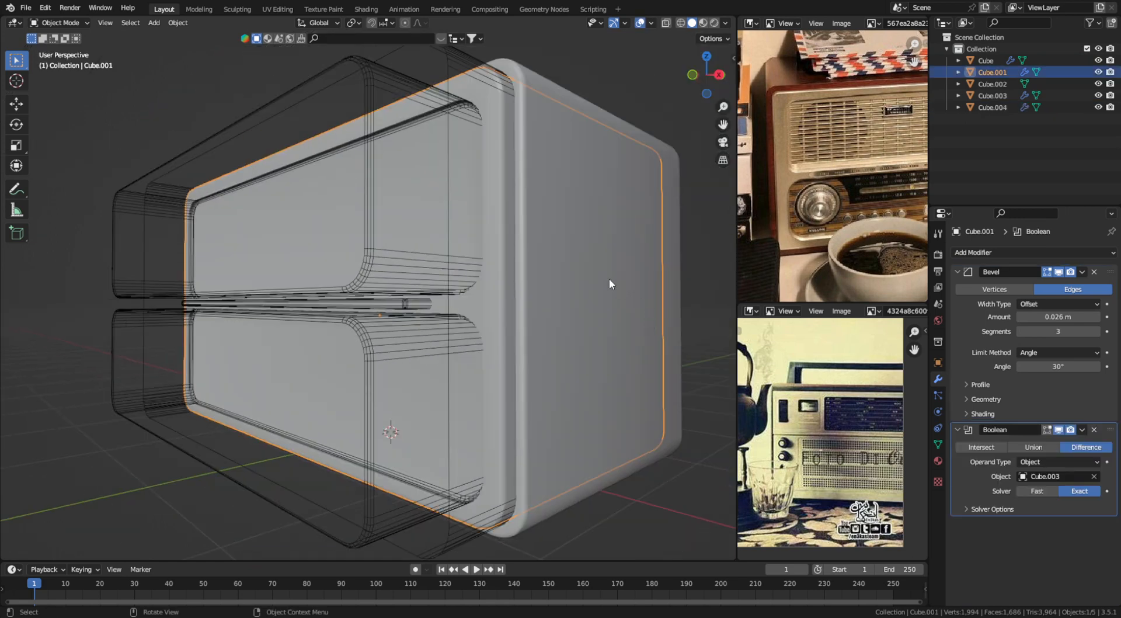
{"action": "left_click", "coordinate": [609, 278]}
{"action": "scroll", "coordinate": [1087, 553], "scroll_direction": "down", "scroll_amount": 1}
{"action": "left_click", "coordinate": [1095, 518]}
{"action": "scroll", "coordinate": [593, 362], "scroll_direction": "up", "scroll_amount": 1}
Step: Cut the trim bar's shape (Cube.004) into the front panel with a Boolean Difference modifier
{"action": "left_click", "coordinate": [546, 355]}
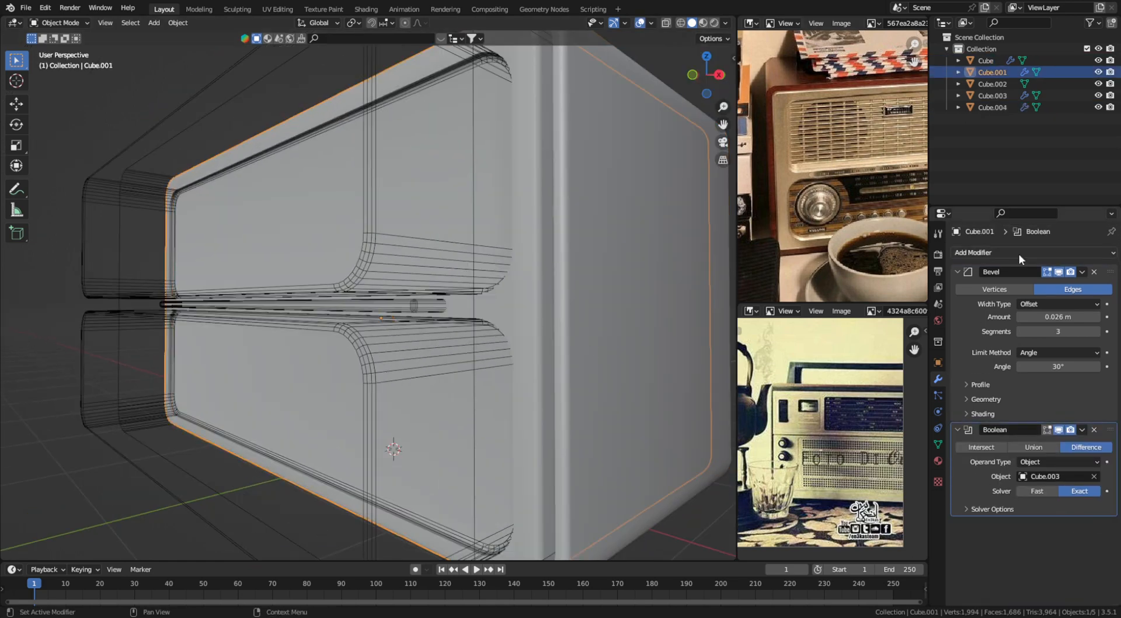
{"action": "left_click", "coordinate": [1017, 253]}
{"action": "left_click", "coordinate": [927, 311]}
{"action": "scroll", "coordinate": [1092, 556], "scroll_direction": "down", "scroll_amount": 1}
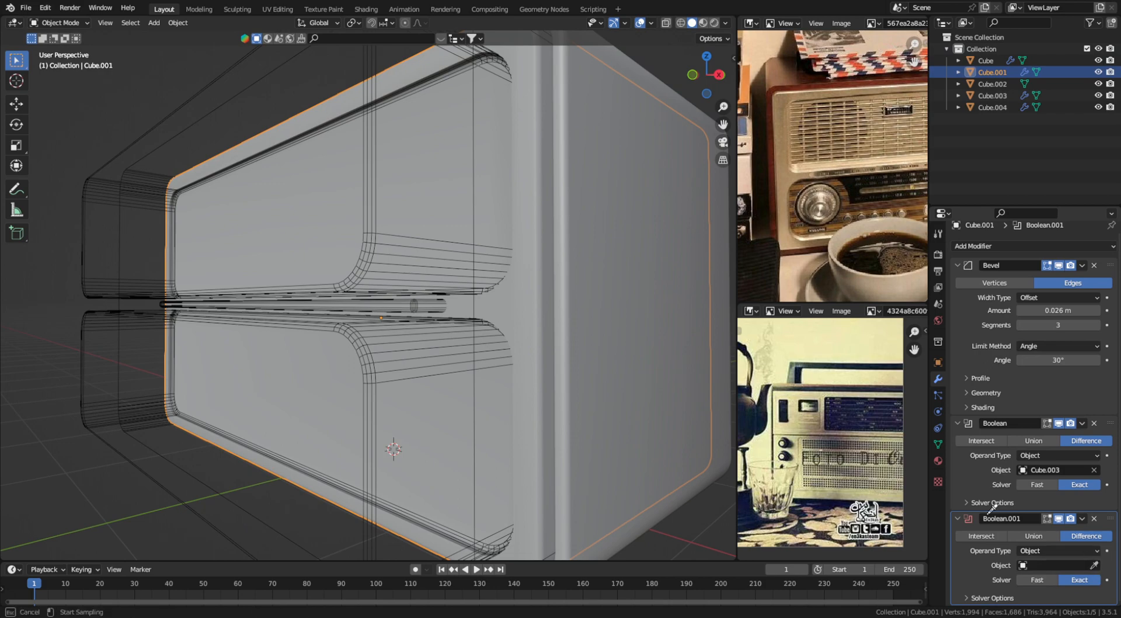
{"action": "left_click", "coordinate": [437, 302]}
{"action": "scroll", "coordinate": [438, 307], "scroll_direction": "down", "scroll_amount": 8}
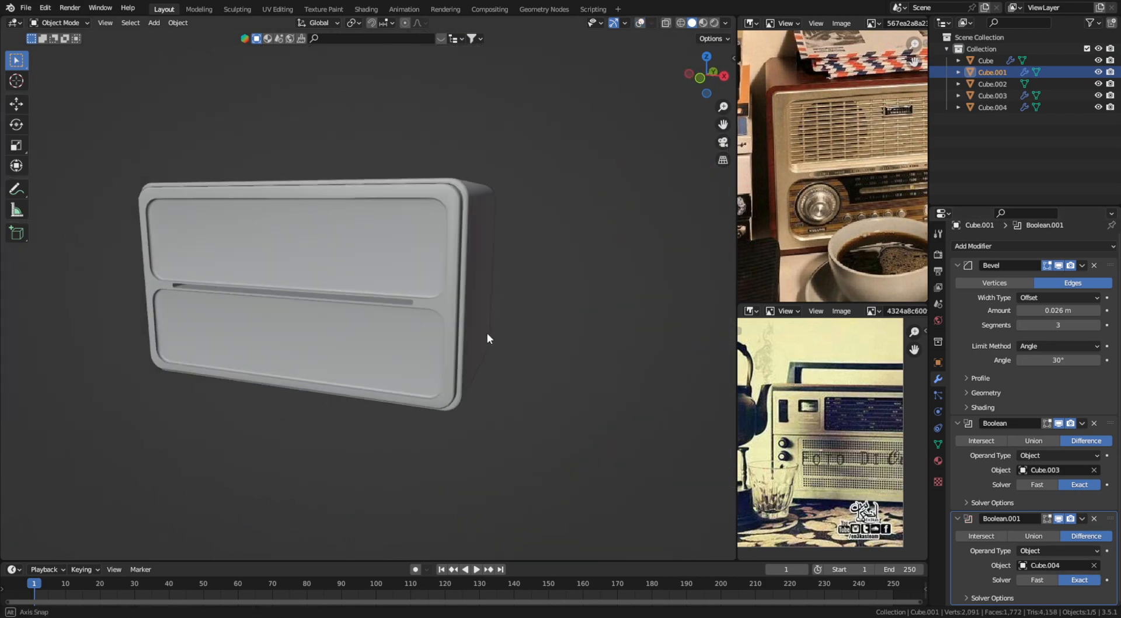
{"action": "middle_click_drag", "start_coordinate": [487, 331], "coordinate": [419, 321]}
Step: Move the trim bar cutter forward along Y by about 0.37 m to reduce the depth of its slot
{"action": "scroll", "coordinate": [395, 318], "scroll_direction": "up", "scroll_amount": 6}
{"action": "left_click", "coordinate": [443, 321]}
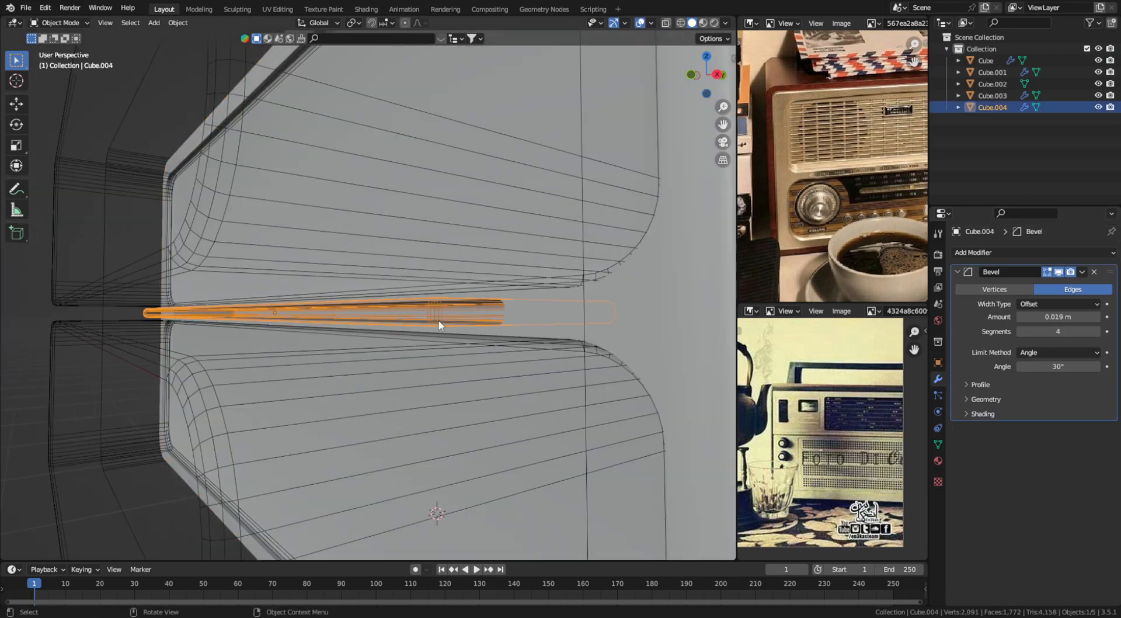
{"action": "key", "text": "g"}
{"action": "key", "text": "y"}
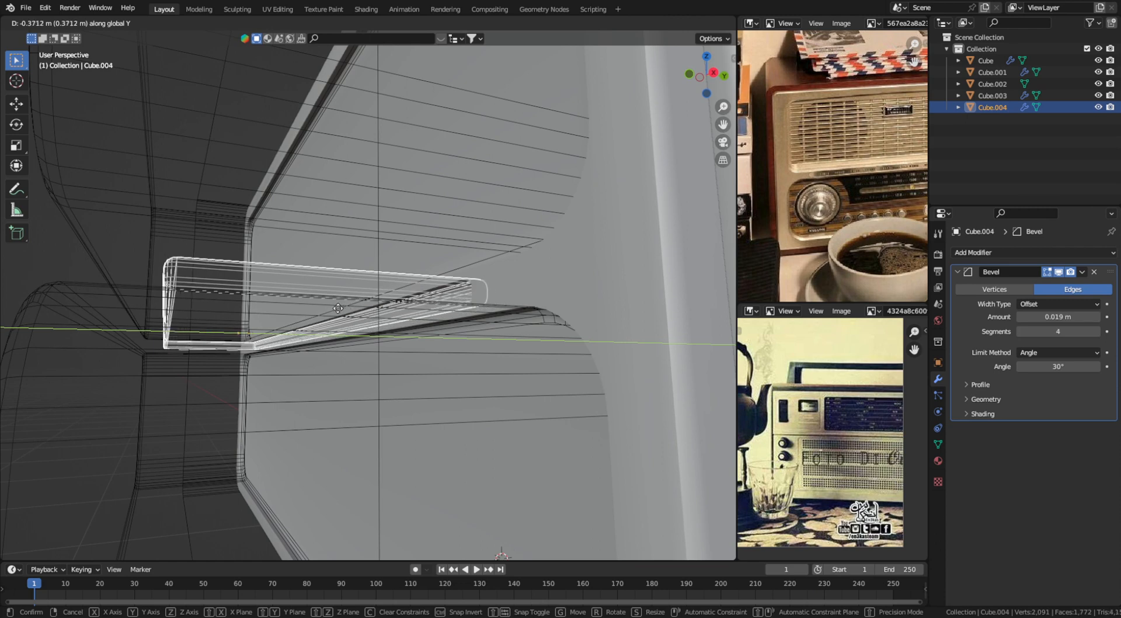
{"action": "left_click", "coordinate": [337, 313]}
{"action": "key", "text": "alt+z"}
{"action": "scroll", "coordinate": [440, 320], "scroll_direction": "down", "scroll_amount": 6}
{"action": "middle_click_drag", "start_coordinate": [448, 328], "coordinate": [415, 345]}
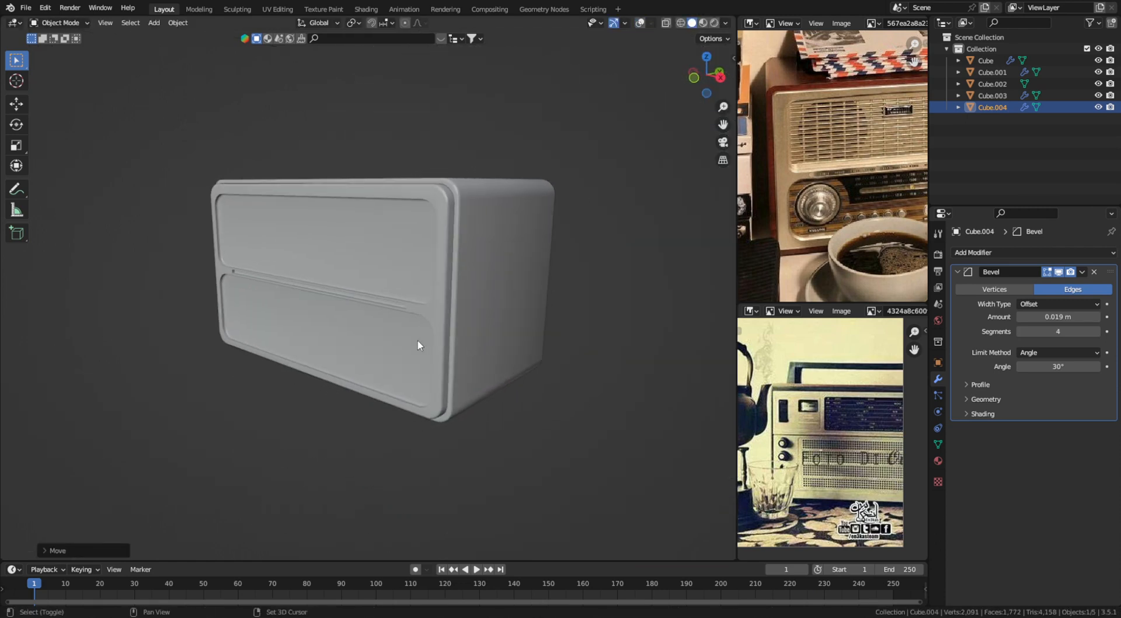
Step: Move the bar cutter about 0.016 m further forward along Y and apply Shade Auto Smooth to it
{"action": "scroll", "coordinate": [473, 333], "scroll_direction": "up", "scroll_amount": 5}
{"action": "scroll", "coordinate": [468, 315], "scroll_direction": "up", "scroll_amount": 2}
{"action": "key", "text": "g"}
{"action": "key", "text": "y"}
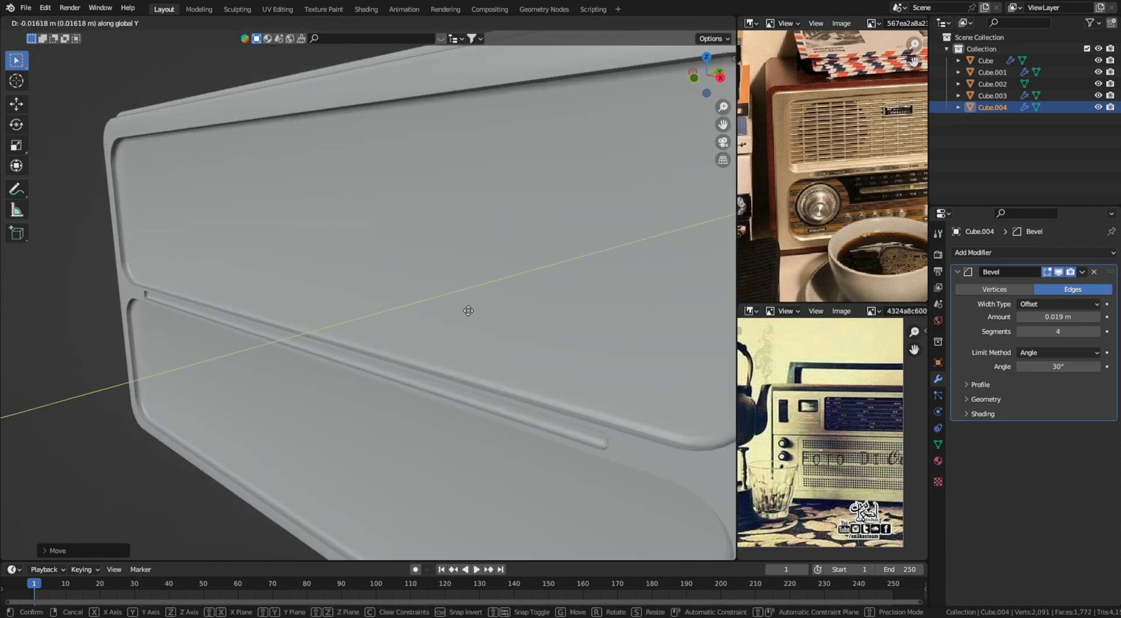
{"action": "left_click", "coordinate": [468, 311]}
{"action": "left_click", "coordinate": [178, 23]}
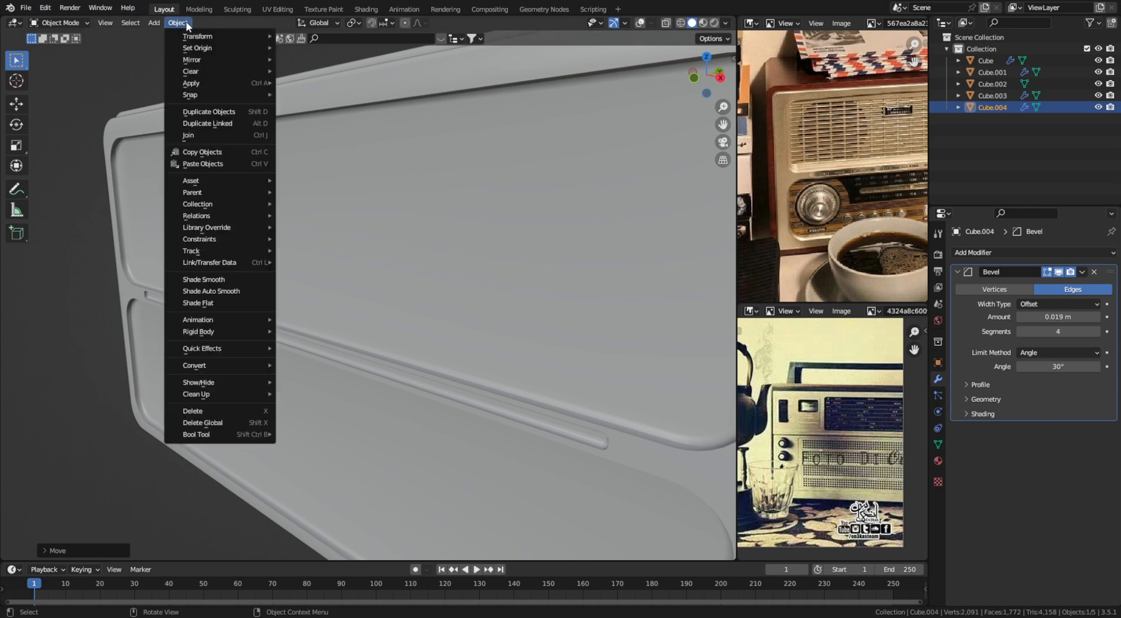
{"action": "left_click", "coordinate": [237, 293]}
{"action": "scroll", "coordinate": [605, 444], "scroll_direction": "down", "scroll_amount": 4}
{"action": "scroll", "coordinate": [465, 370], "scroll_direction": "down", "scroll_amount": 2}
{"action": "middle_click_drag", "start_coordinate": [438, 370], "coordinate": [485, 344]}
Step: Shift the bar cutter slightly forward along Y to make the groove shallower, and save the file
{"action": "scroll", "coordinate": [451, 344], "scroll_direction": "up", "scroll_amount": 8}
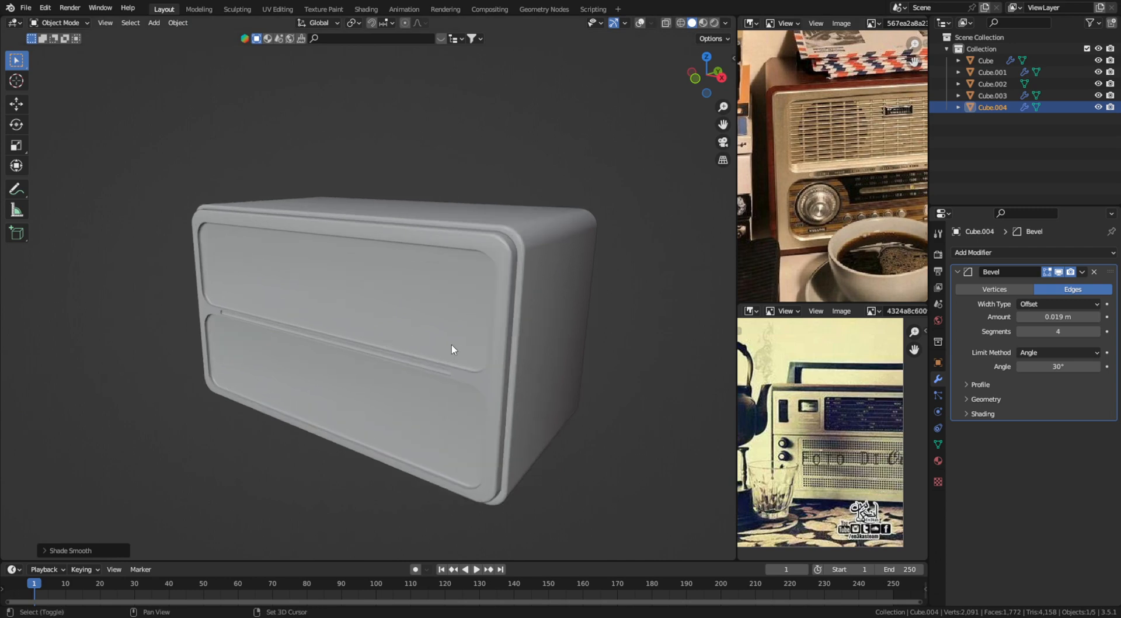
{"action": "key", "text": "g"}
{"action": "key", "text": "y"}
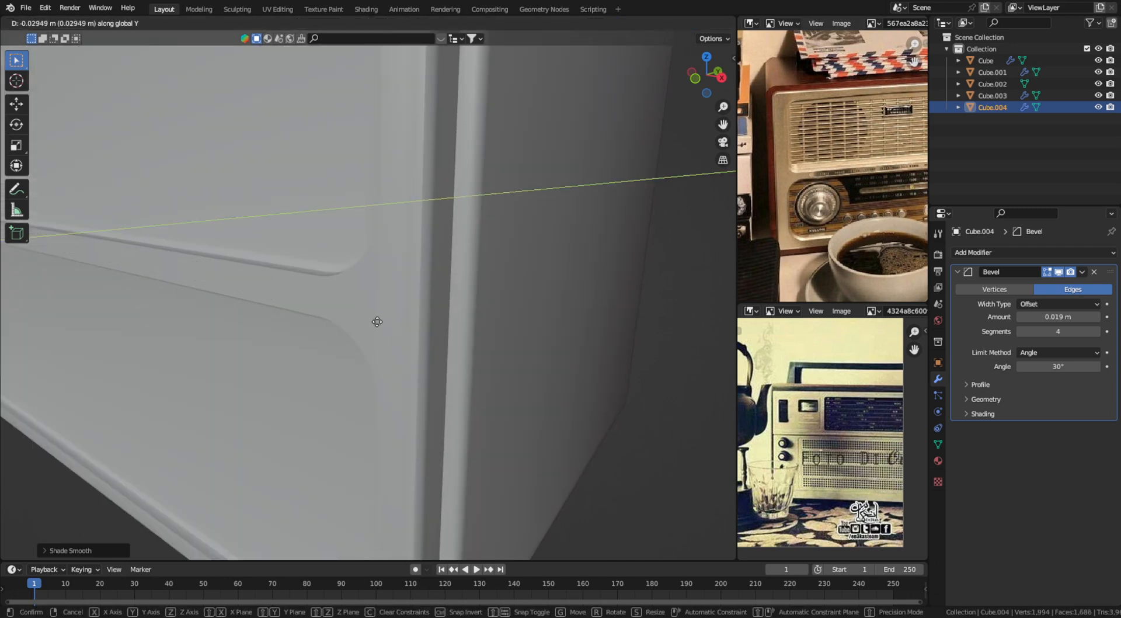
{"action": "left_click", "coordinate": [379, 322]}
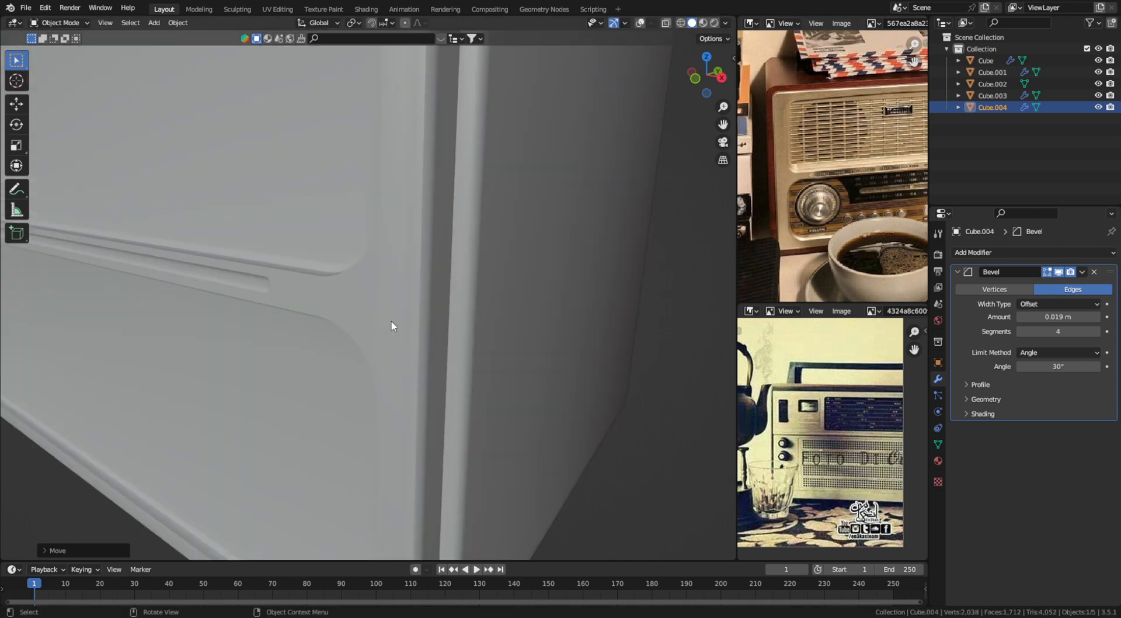
{"action": "scroll", "coordinate": [388, 325], "scroll_direction": "down", "scroll_amount": 8}
{"action": "middle_click_drag", "start_coordinate": [388, 325], "coordinate": [558, 350]}
{"action": "scroll", "coordinate": [558, 350], "scroll_direction": "down", "scroll_amount": 2}
{"action": "scroll", "coordinate": [770, 240], "scroll_direction": "down", "scroll_amount": 3}
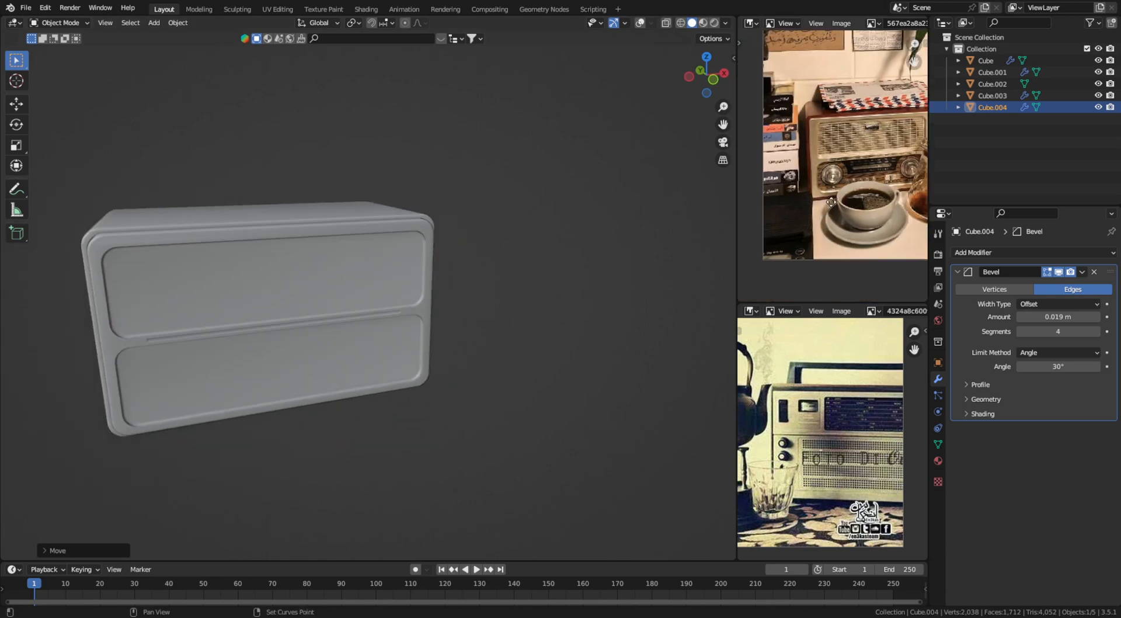
{"action": "middle_click_drag", "start_coordinate": [243, 375], "coordinate": [573, 301]}
{"action": "key", "text": "ctrl+s"}
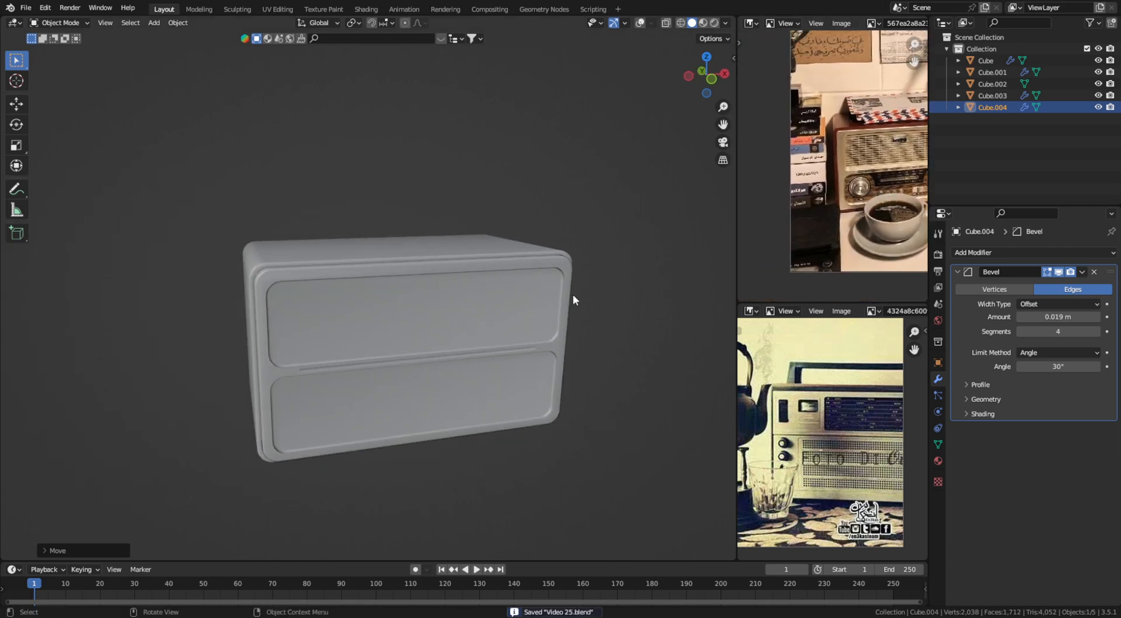
Step: Add a cylinder mesh and raise it along Z by about 1.8 m to the radio's upper half
{"action": "scroll", "coordinate": [793, 164], "scroll_direction": "up", "scroll_amount": 5}
{"action": "key", "text": "shift+a"}
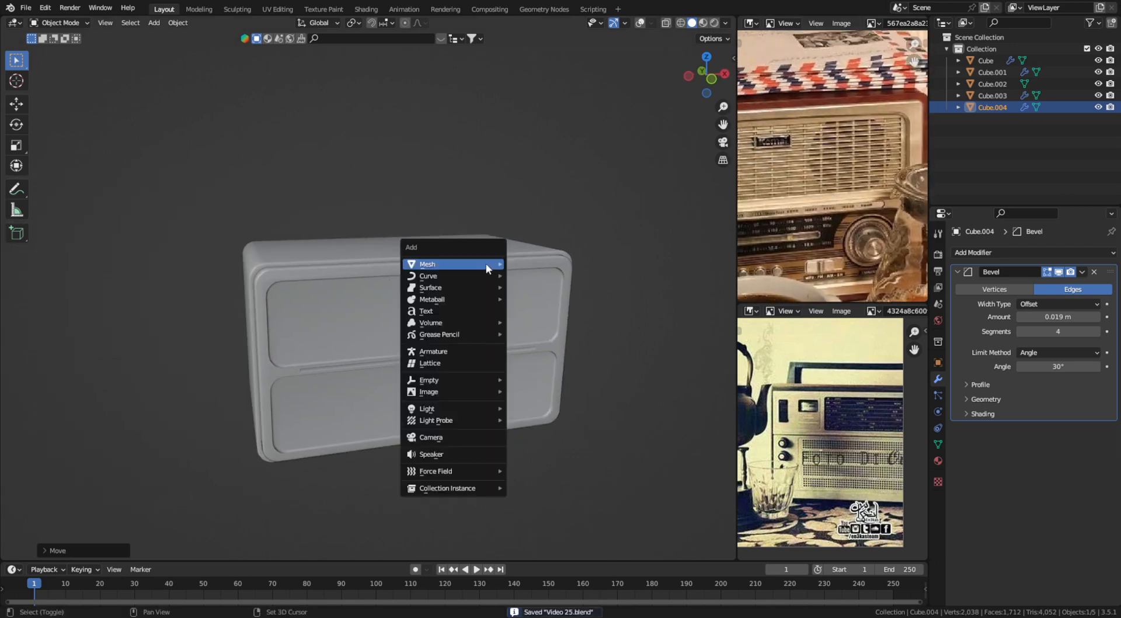
{"action": "left_click", "coordinate": [539, 320]}
{"action": "key", "text": "shift+alt+z"}
{"action": "middle_click_drag", "start_coordinate": [539, 320], "coordinate": [524, 353]}
{"action": "scroll", "coordinate": [523, 353], "scroll_direction": "down", "scroll_amount": 2}
{"action": "key", "text": "g"}
{"action": "key", "text": "z"}
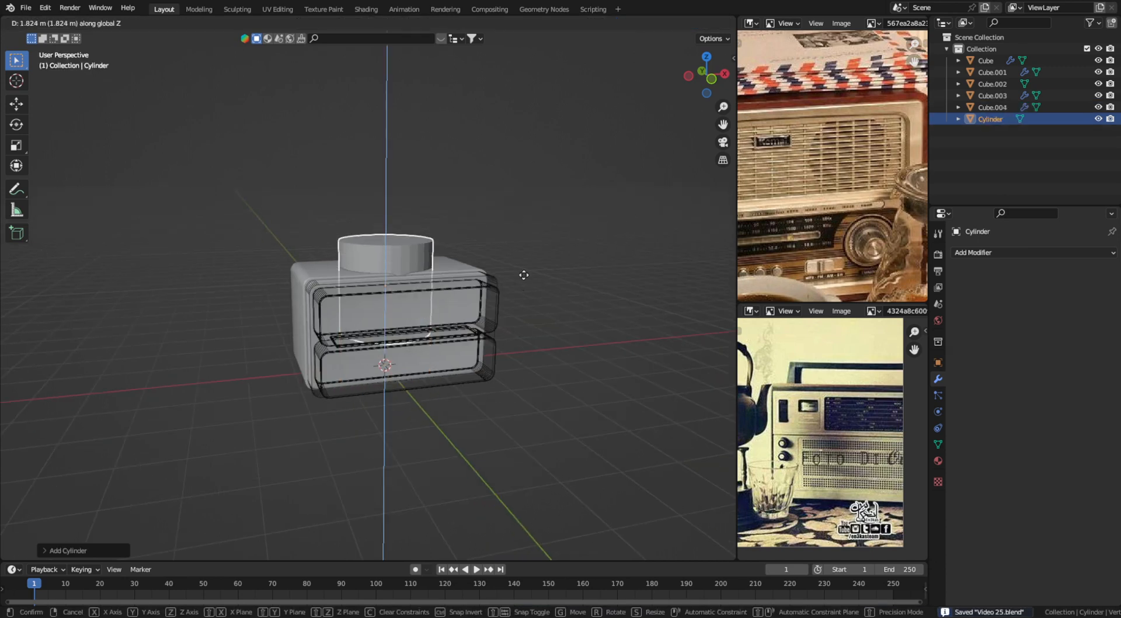
{"action": "left_click", "coordinate": [524, 273]}
Step: Rotate the cylinder 90° about X and move it forward along Y to the radio's front
{"action": "type", "text": "rx"}
{"action": "type", "text": "90"}
{"action": "key", "text": "Return"}
{"action": "scroll", "coordinate": [461, 310], "scroll_direction": "up", "scroll_amount": 4}
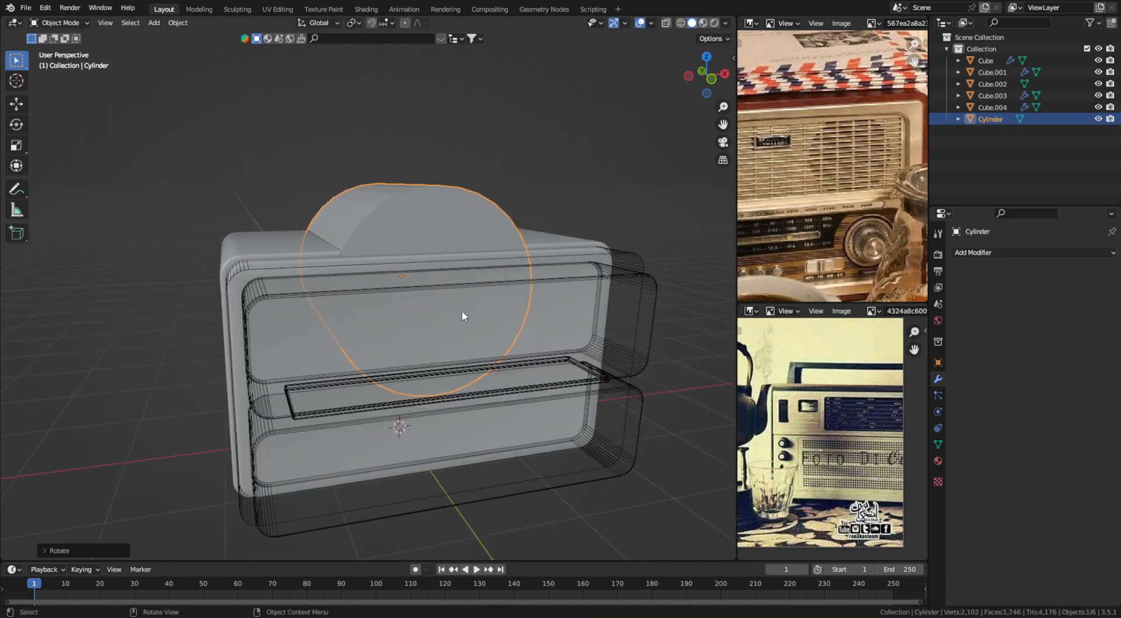
{"action": "key", "text": "g"}
{"action": "key", "text": "y"}
{"action": "left_click", "coordinate": [693, 272]}
Step: Scale the cylinder to about 0.41, place it in the upper recess's left half at about X -0.97 m, Z 1.61 m, and save
{"action": "key", "text": "s"}
{"action": "left_click", "coordinate": [560, 293]}
{"action": "key", "text": "KP_1"}
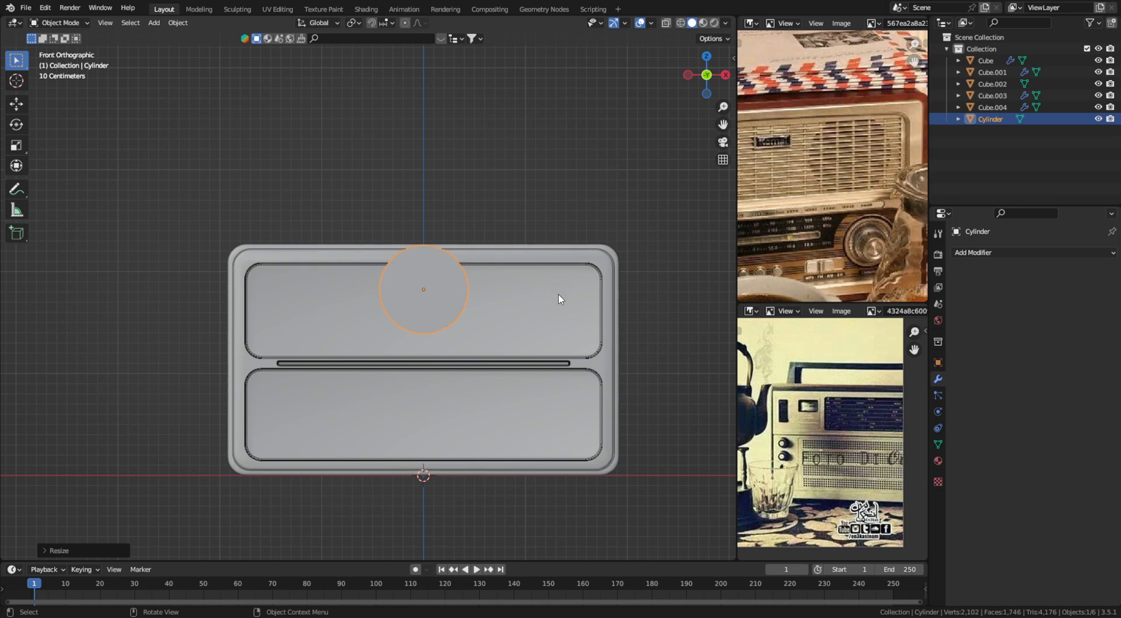
{"action": "key", "text": "g"}
{"action": "left_click", "coordinate": [457, 318]}
{"action": "key", "text": "s"}
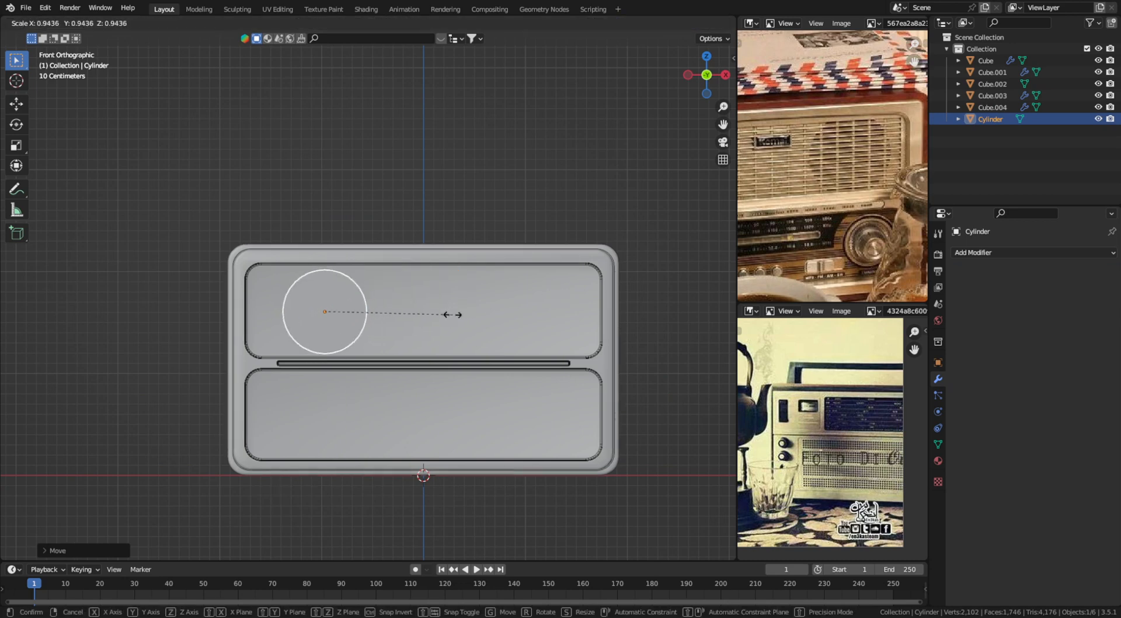
{"action": "left_click", "coordinate": [453, 315]}
{"action": "key", "text": "g"}
{"action": "key", "text": "z"}
{"action": "left_click", "coordinate": [453, 314]}
{"action": "scroll", "coordinate": [453, 315], "scroll_direction": "down", "scroll_amount": 3}
{"action": "middle_click_drag", "start_coordinate": [453, 316], "coordinate": [428, 332]}
{"action": "key", "text": "ctrl+s"}
Step: Push the cylinder back along Y to about -0.75 m so that it sinks into the front panel
{"action": "middle_click_drag", "start_coordinate": [438, 266], "coordinate": [396, 281]}
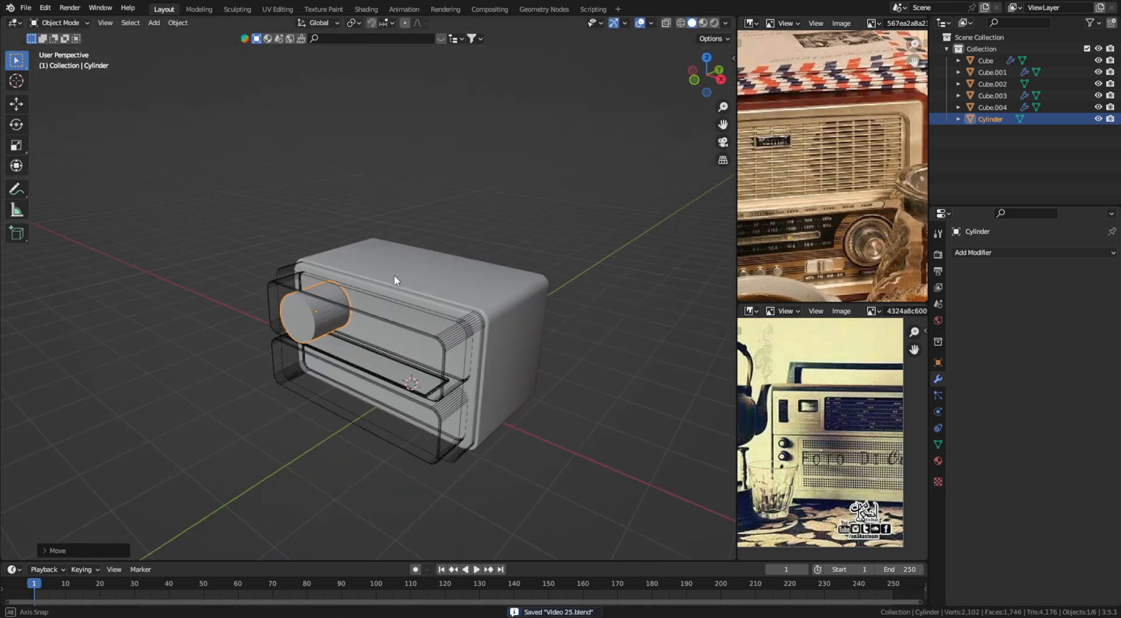
{"action": "key", "text": "g"}
{"action": "key", "text": "y"}
{"action": "left_click", "coordinate": [421, 263]}
Step: Mirror the cylinder on X with a Mirror modifier using Cube as mirror object, and set its viewport display to Wire
{"action": "left_click", "coordinate": [1036, 253]}
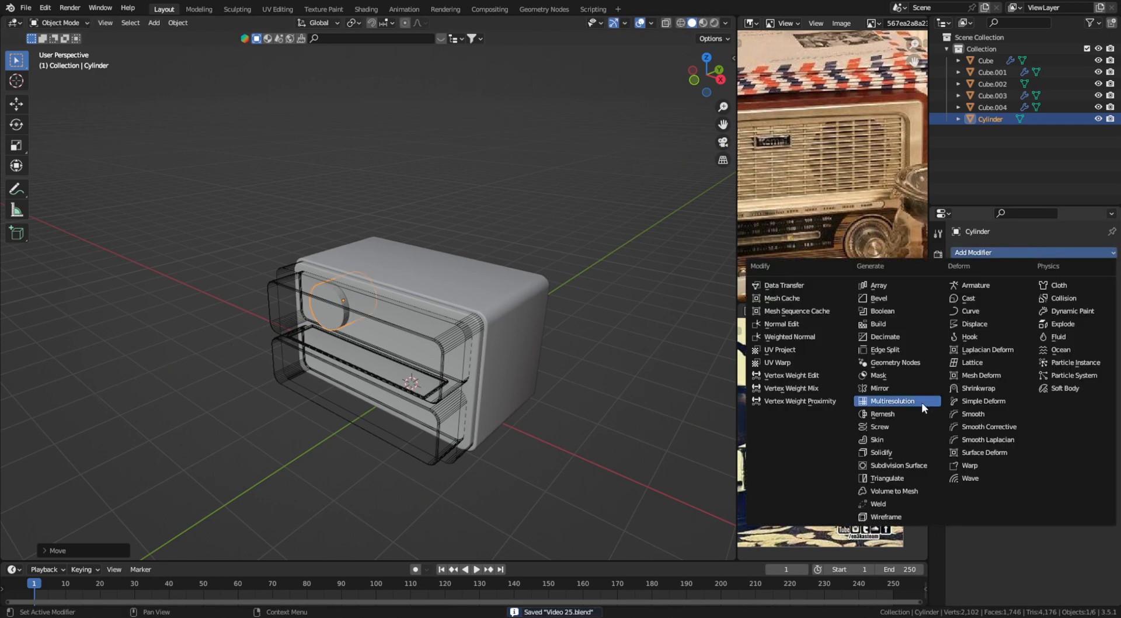
{"action": "left_click", "coordinate": [864, 388]}
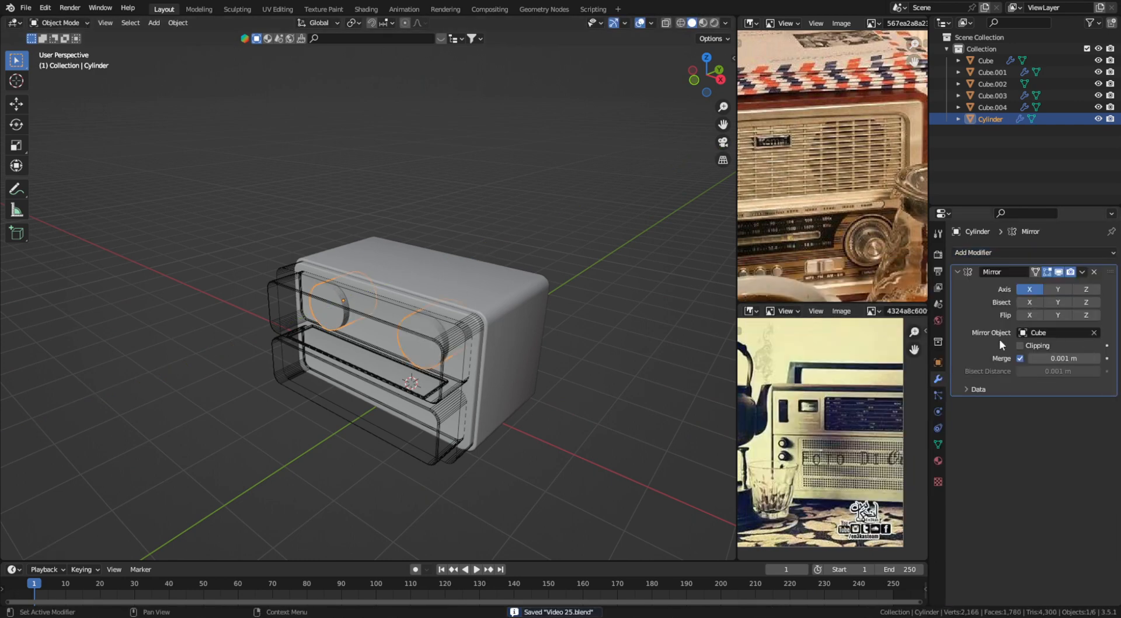
{"action": "scroll", "coordinate": [368, 333], "scroll_direction": "up", "scroll_amount": 2}
{"action": "left_click", "coordinate": [938, 362]}
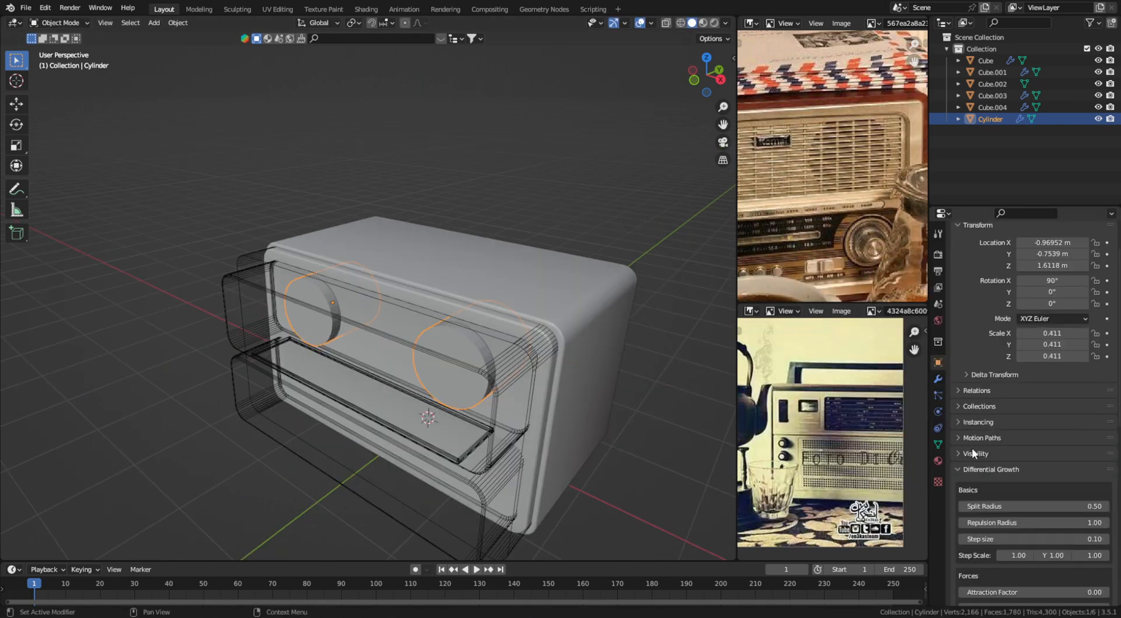
{"action": "scroll", "coordinate": [1013, 538], "scroll_direction": "down", "scroll_amount": 8}
{"action": "left_click", "coordinate": [1042, 566]}
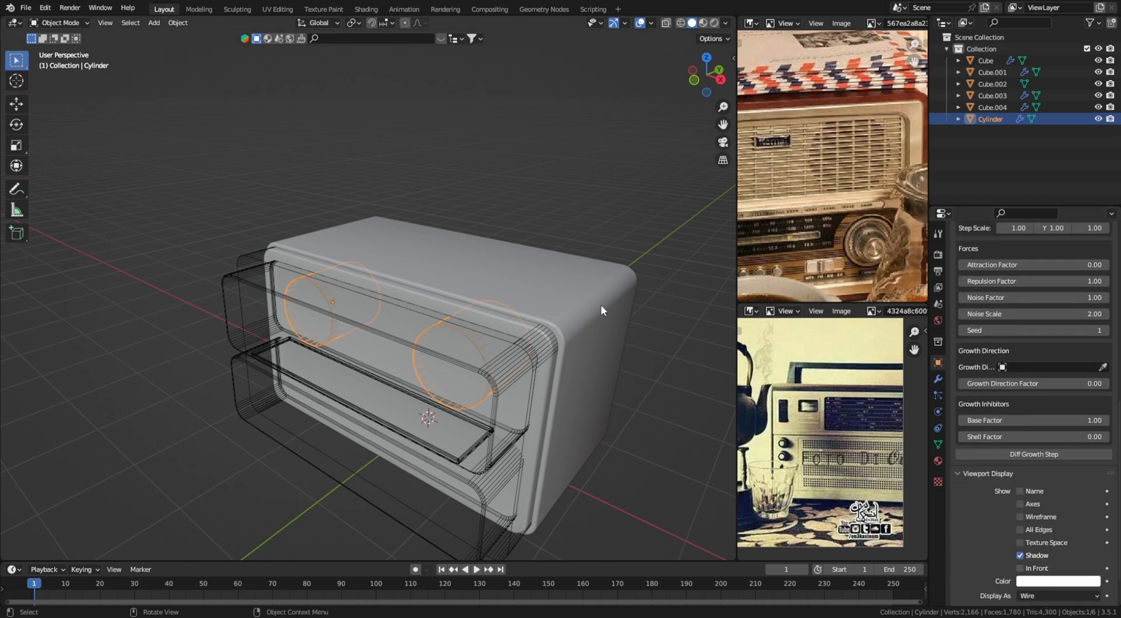
{"action": "left_click", "coordinate": [601, 303]}
{"action": "left_click", "coordinate": [938, 379]}
{"action": "scroll", "coordinate": [525, 376], "scroll_direction": "up", "scroll_amount": 2}
{"action": "middle_click_drag", "start_coordinate": [512, 379], "coordinate": [506, 346]}
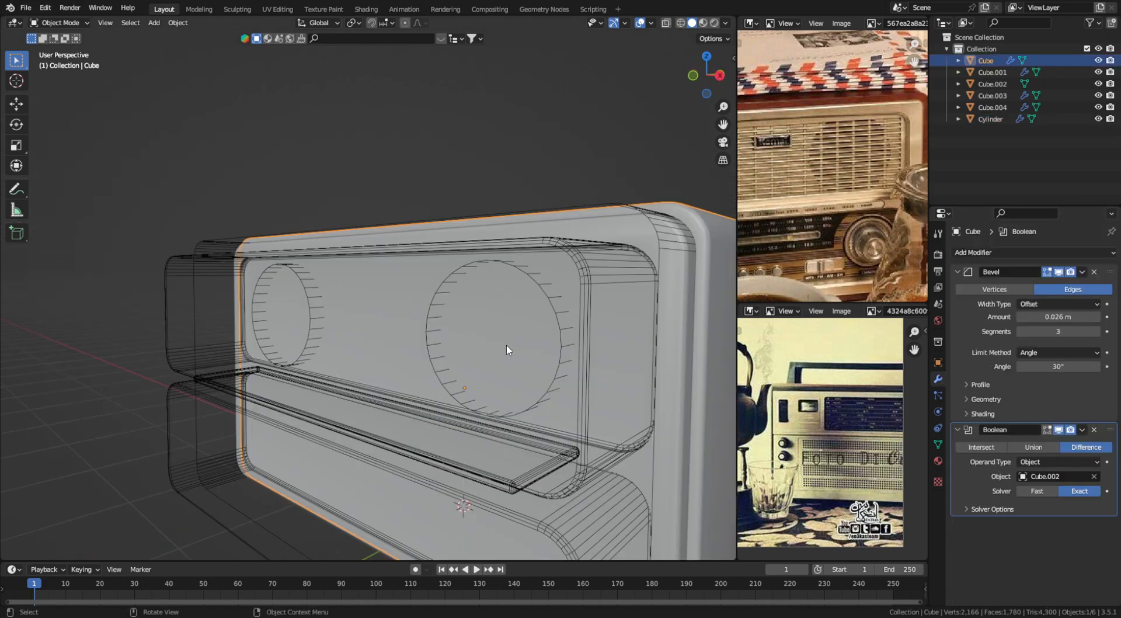
{"action": "left_click", "coordinate": [1024, 254]}
{"action": "left_click", "coordinate": [891, 313]}
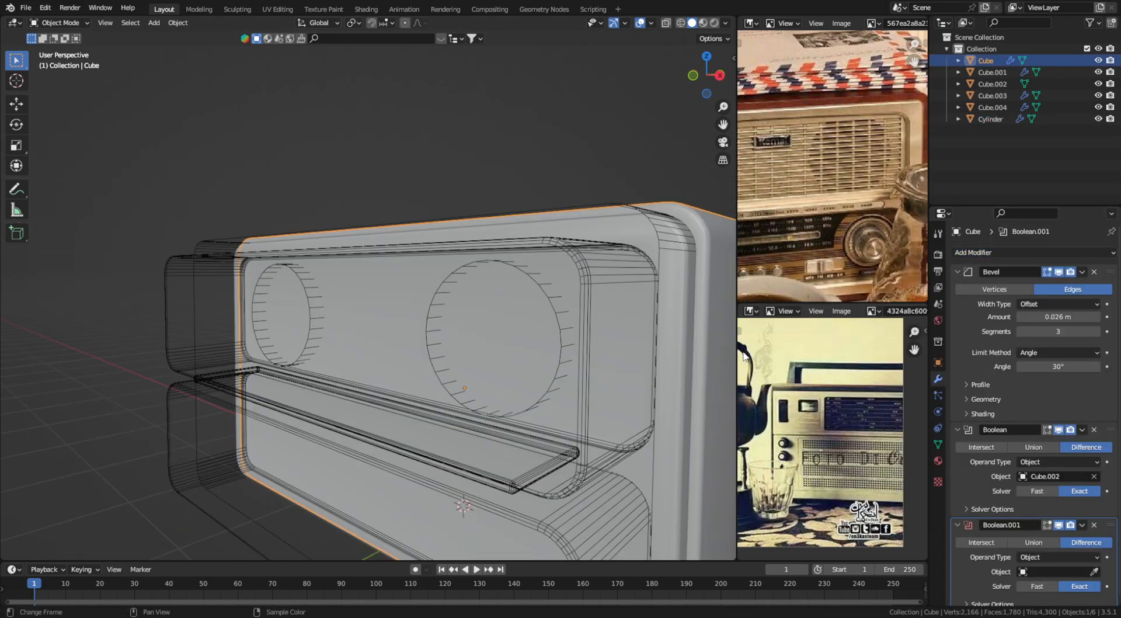
{"action": "left_click", "coordinate": [1094, 518]}
Step: Cut the two mirrored cylinders out of the front panel (Cube.001) with a Boolean Difference modifier
{"action": "left_click", "coordinate": [679, 303]}
{"action": "left_click", "coordinate": [964, 254]}
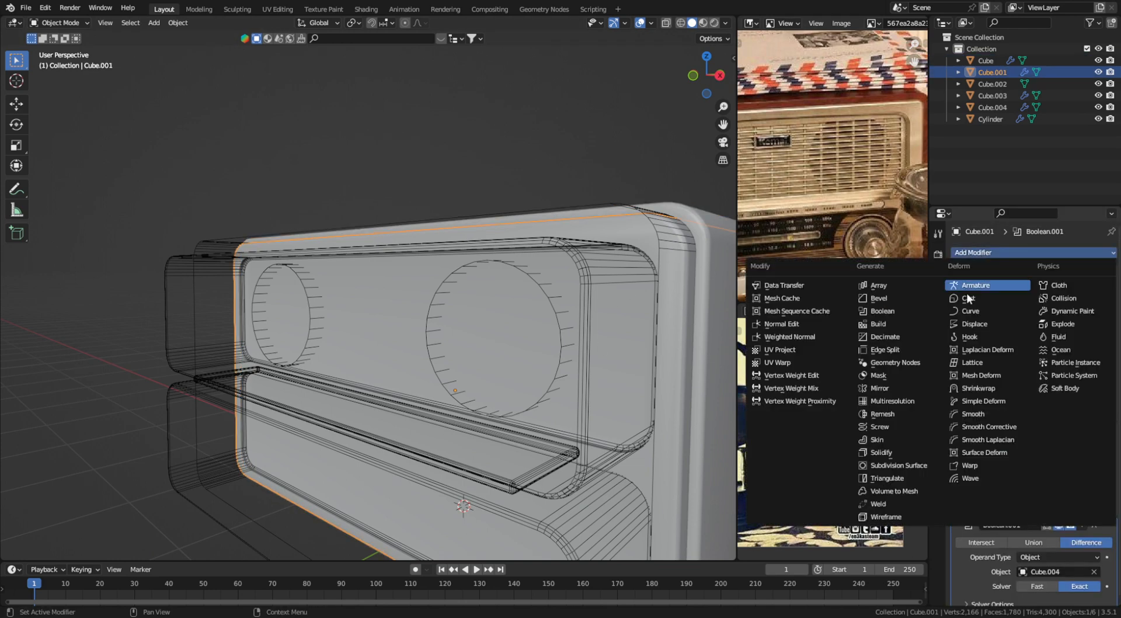
{"action": "left_click", "coordinate": [890, 313]}
{"action": "scroll", "coordinate": [992, 409], "scroll_direction": "down", "scroll_amount": 4}
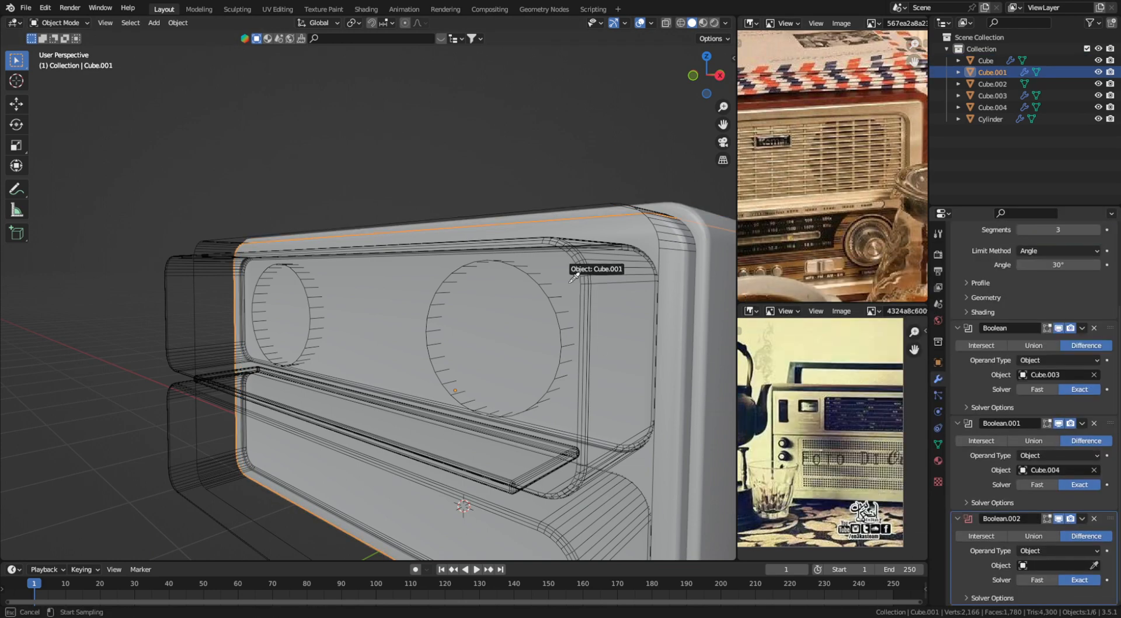
{"action": "left_click", "coordinate": [533, 275]}
Step: Apply Shade Auto Smooth to the cylinder cutter
{"action": "left_click", "coordinate": [534, 277]}
{"action": "middle_click_drag", "start_coordinate": [534, 277], "coordinate": [319, 331]}
{"action": "key", "text": "shift+alt+z"}
{"action": "scroll", "coordinate": [318, 331], "scroll_direction": "up", "scroll_amount": 3}
{"action": "left_click", "coordinate": [184, 27]}
{"action": "left_click", "coordinate": [225, 291]}
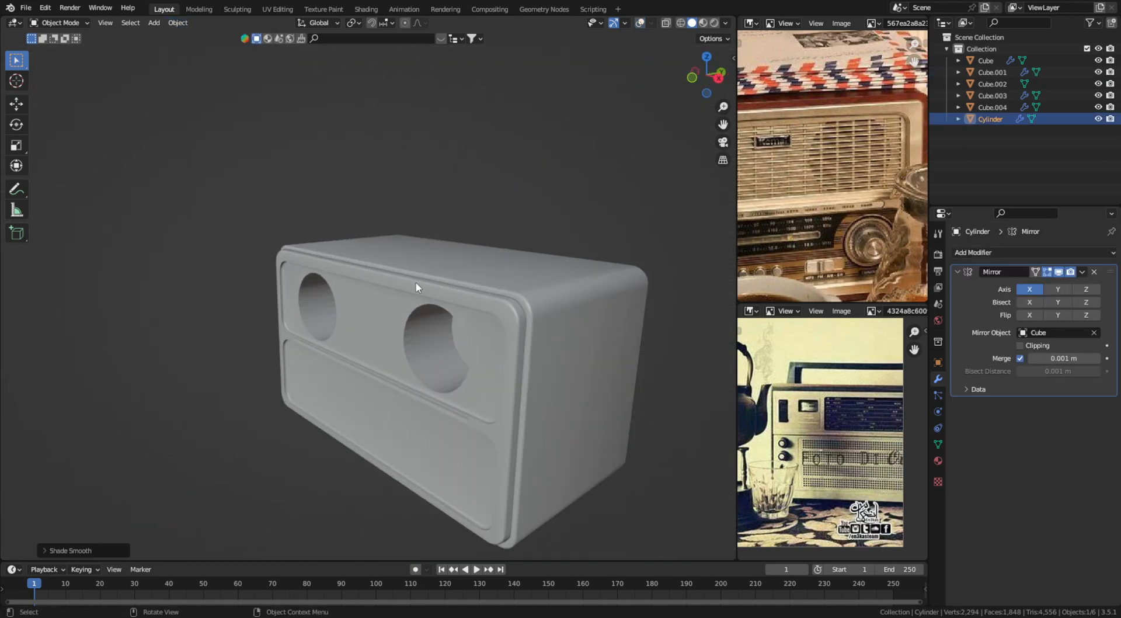
Step: Add a cube, scale it down and move it up to the middle of the radio's front view
{"action": "scroll", "coordinate": [839, 189], "scroll_direction": "up", "scroll_amount": 1}
{"action": "middle_click_drag", "start_coordinate": [757, 167], "coordinate": [859, 221]}
{"action": "scroll", "coordinate": [859, 223], "scroll_direction": "up", "scroll_amount": 1}
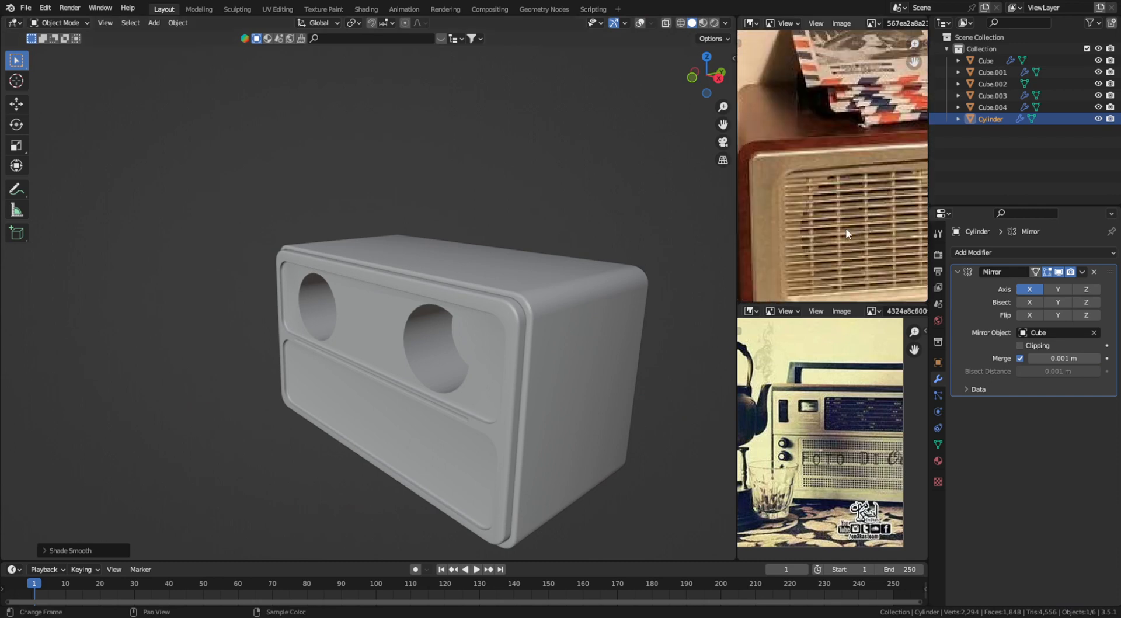
{"action": "middle_click_drag", "start_coordinate": [799, 198], "coordinate": [801, 178]}
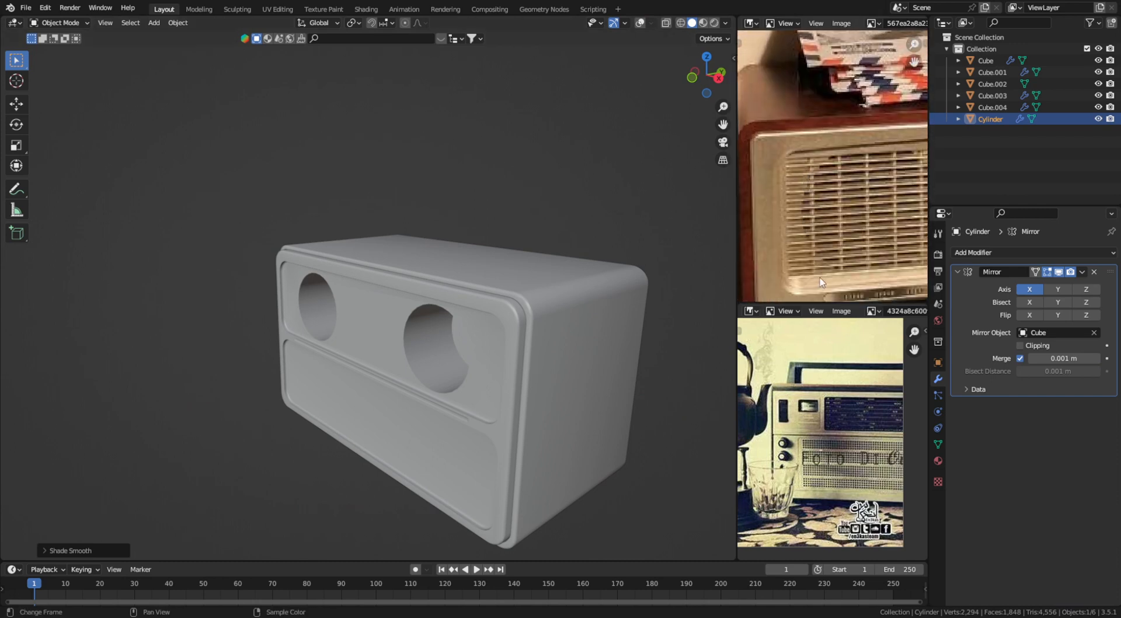
{"action": "key", "text": "KP_1"}
{"action": "key", "text": "shift+a"}
{"action": "mouse_move", "coordinate": [514, 233]}
{"action": "left_click", "coordinate": [558, 245]}
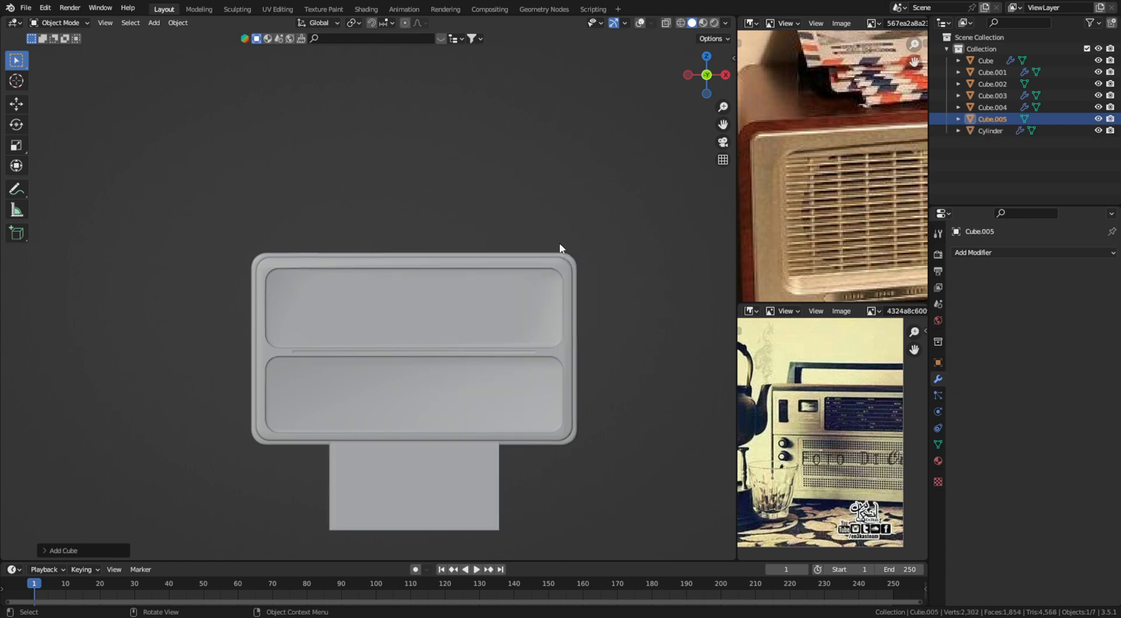
{"action": "key", "text": "s"}
{"action": "left_click", "coordinate": [436, 389]}
{"action": "key", "text": "g"}
{"action": "left_click", "coordinate": [424, 291]}
Step: Bring the small cube forward along Y in front of the panel and shrink it further
{"action": "middle_click_drag", "start_coordinate": [424, 292], "coordinate": [400, 341]}
{"action": "key", "text": "g"}
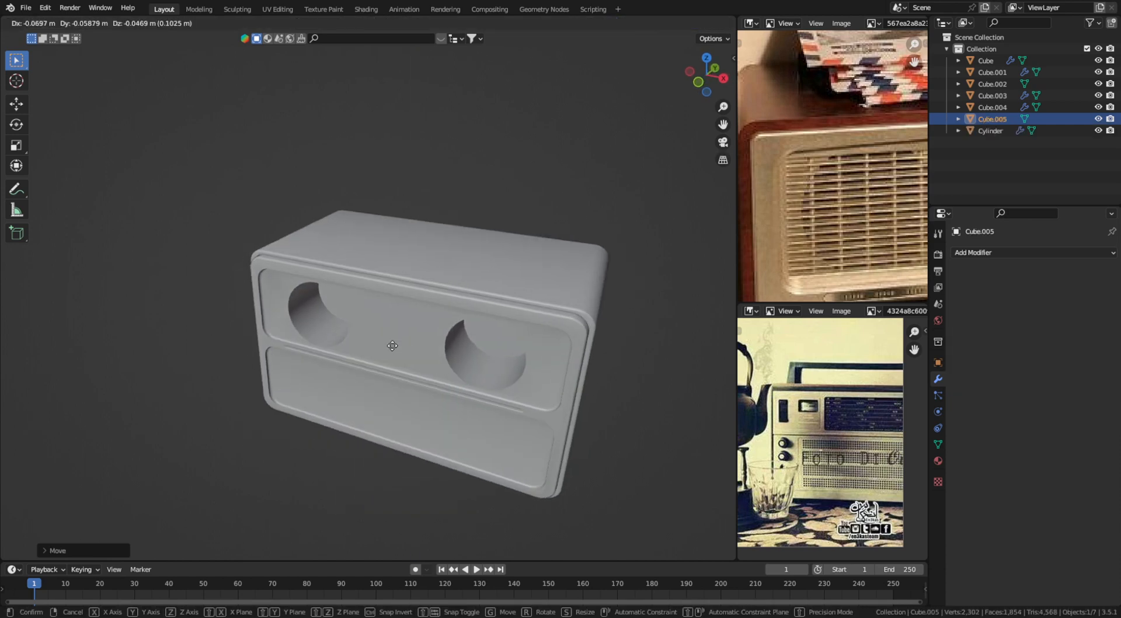
{"action": "key", "text": "y"}
{"action": "left_click", "coordinate": [351, 371]}
{"action": "key", "text": "s"}
{"action": "left_click", "coordinate": [450, 387]}
Step: Shape the cube into a thin vertical bar by reducing it along Y and X and stretching it about 7 times along Z
{"action": "scroll", "coordinate": [496, 373], "scroll_direction": "up", "scroll_amount": 2}
{"action": "key", "text": "s"}
{"action": "key", "text": "y"}
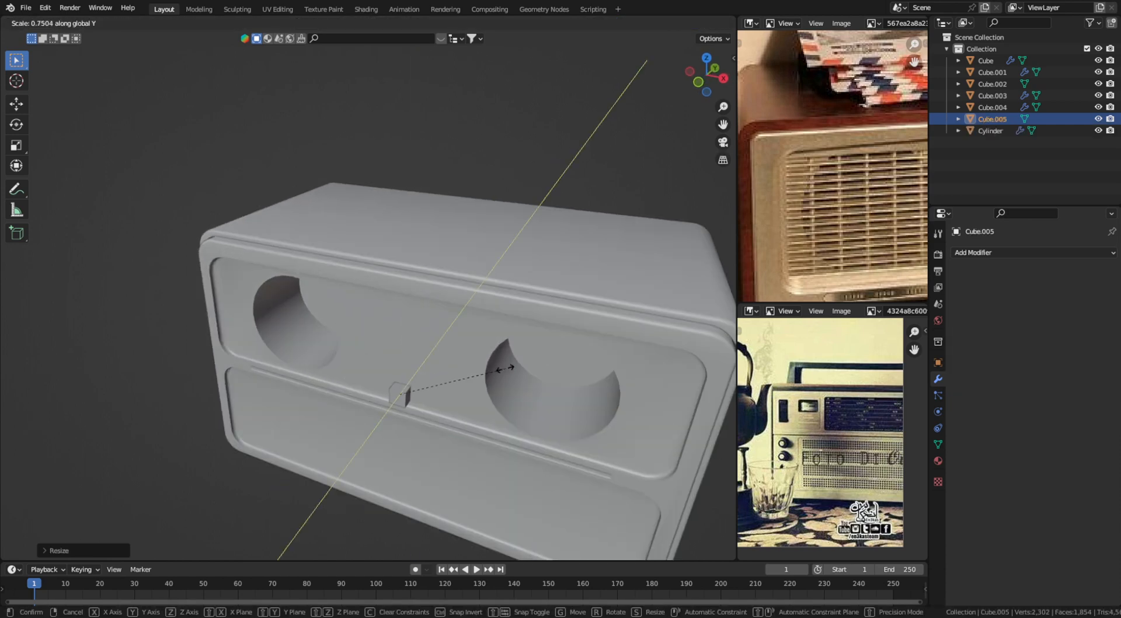
{"action": "left_click", "coordinate": [437, 378]}
{"action": "key", "text": "s"}
{"action": "key", "text": "x"}
{"action": "left_click", "coordinate": [415, 401]}
{"action": "middle_click_drag", "start_coordinate": [433, 395], "coordinate": [413, 373]}
{"action": "key", "text": "s"}
{"action": "key", "text": "z"}
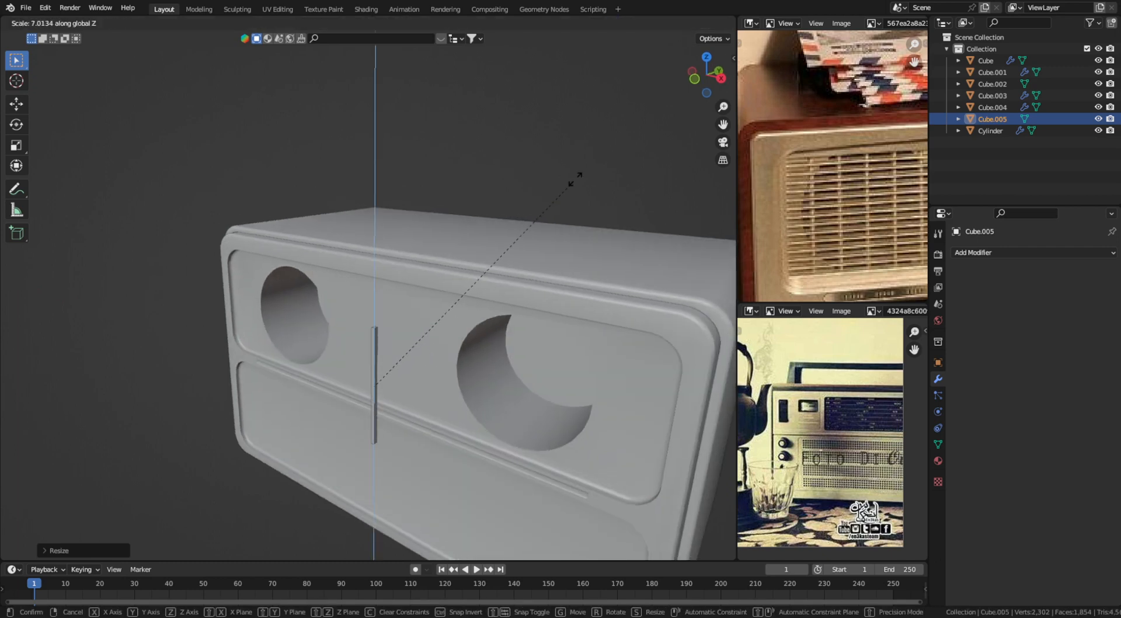
{"action": "left_click", "coordinate": [575, 178]}
Step: Move the bar back along Y and up along Z into the upper recess between the two speaker holes
{"action": "key", "text": "g"}
{"action": "key", "text": "y"}
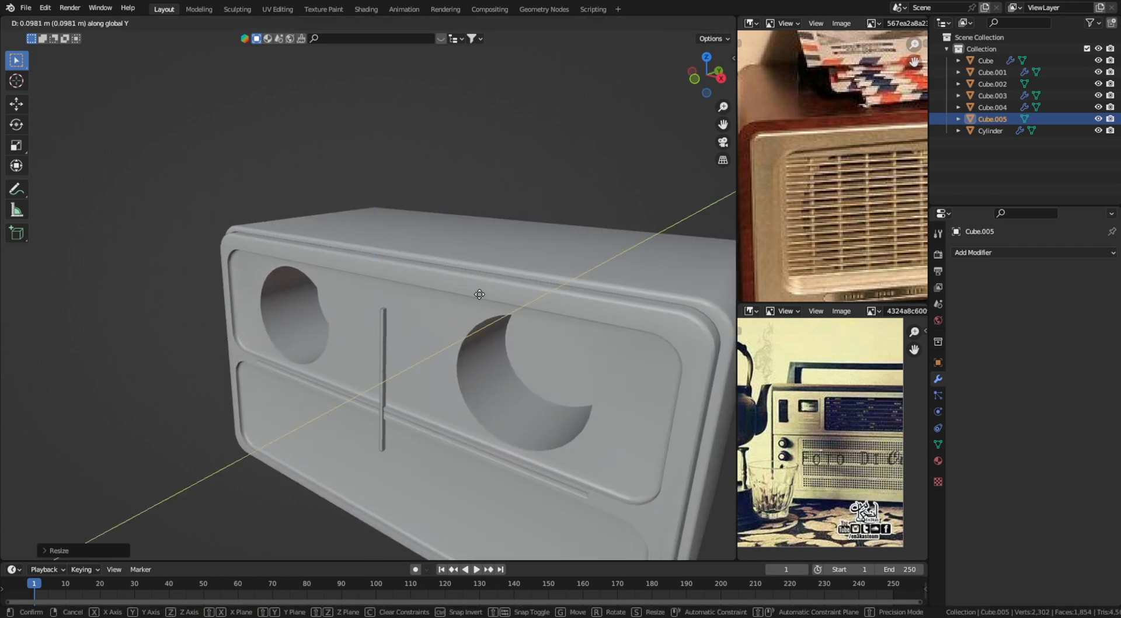
{"action": "left_click", "coordinate": [480, 296]}
{"action": "key", "text": "g"}
{"action": "key", "text": "z"}
{"action": "left_click", "coordinate": [467, 293]}
{"action": "key", "text": "g"}
{"action": "key", "text": "y"}
{"action": "left_click", "coordinate": [473, 293]}
Step: Enlarge the bar to about 1.06 times its size and re-seat it along Z and Y in the upper recess
{"action": "key", "text": "s"}
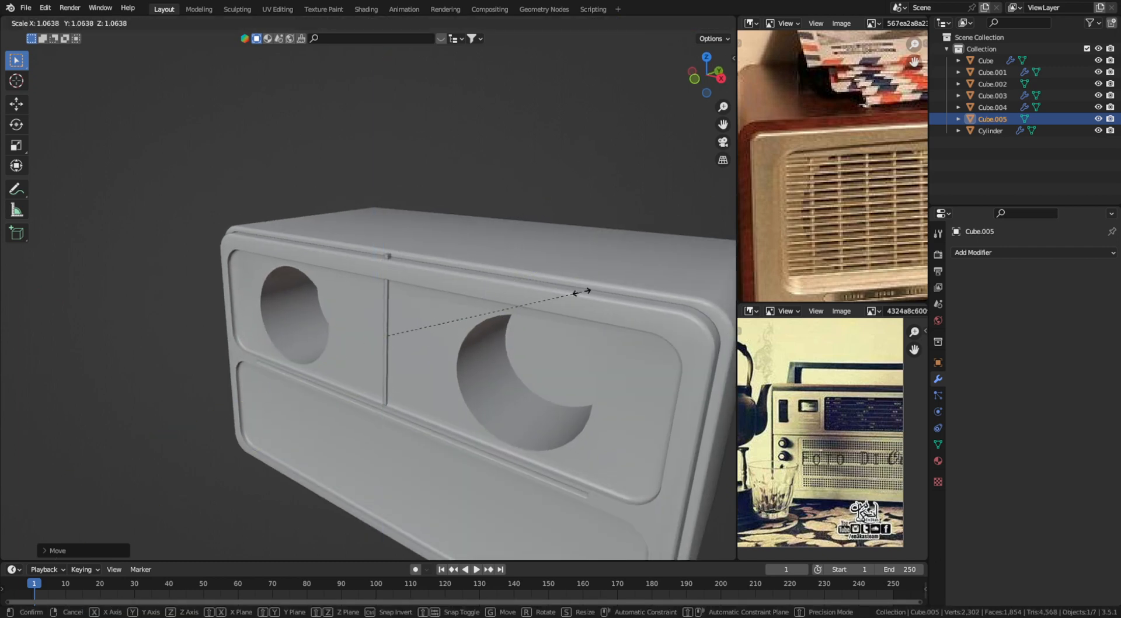
{"action": "left_click", "coordinate": [581, 292]}
{"action": "key", "text": "g"}
{"action": "key", "text": "z"}
{"action": "left_click", "coordinate": [551, 303]}
{"action": "key", "text": "g"}
{"action": "key", "text": "y"}
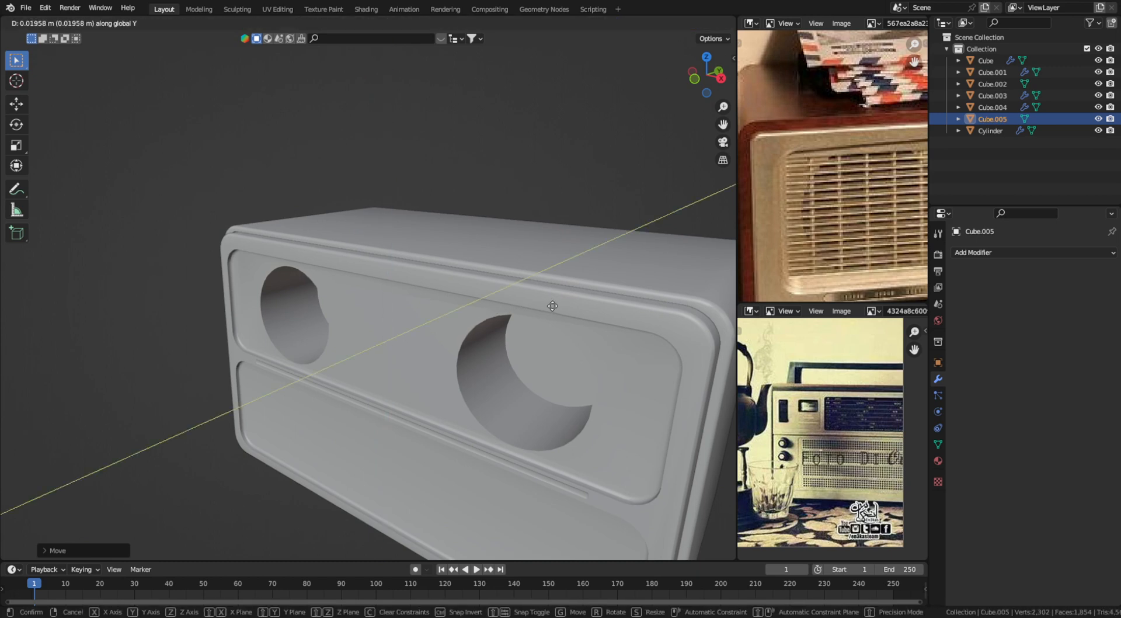
{"action": "left_click", "coordinate": [551, 306]}
Step: Move the bar along X to the left end of the upper recess
{"action": "key", "text": "KP_1"}
{"action": "key", "text": "g"}
{"action": "key", "text": "x"}
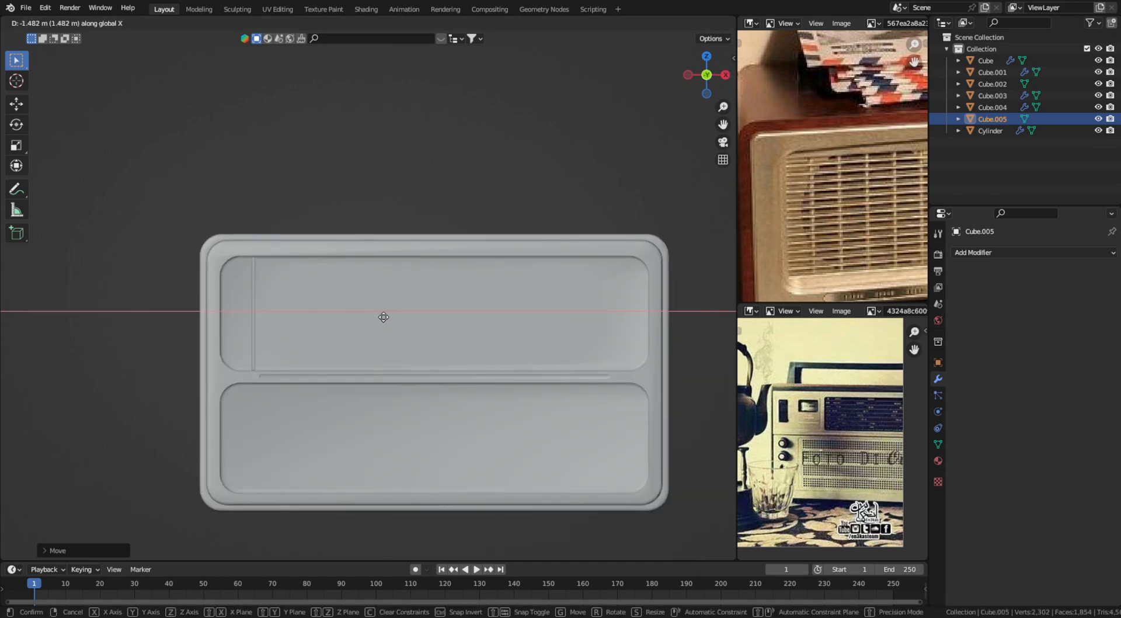
{"action": "left_click", "coordinate": [368, 319]}
{"action": "middle_click_drag", "start_coordinate": [368, 321], "coordinate": [501, 305]}
{"action": "scroll", "coordinate": [465, 358], "scroll_direction": "up", "scroll_amount": 3}
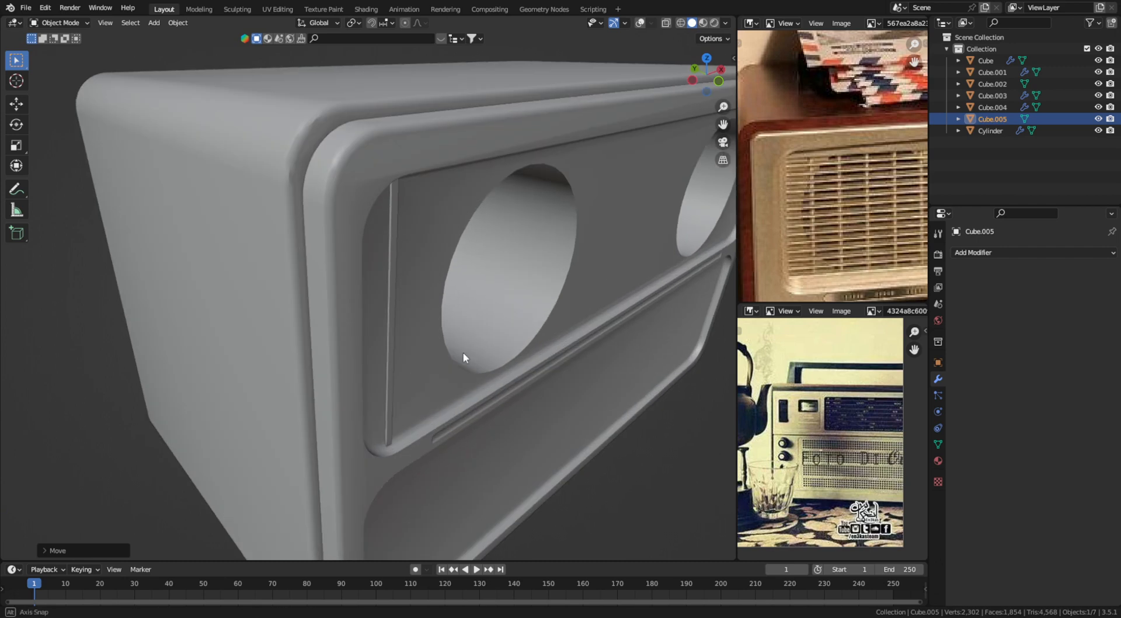
Step: Adjust the bar's depth along Y and rescale it along Z to fit the height of the upper recess
{"action": "key", "text": "g"}
{"action": "key", "text": "x"}
{"action": "key", "text": "y"}
{"action": "key", "text": "Escape"}
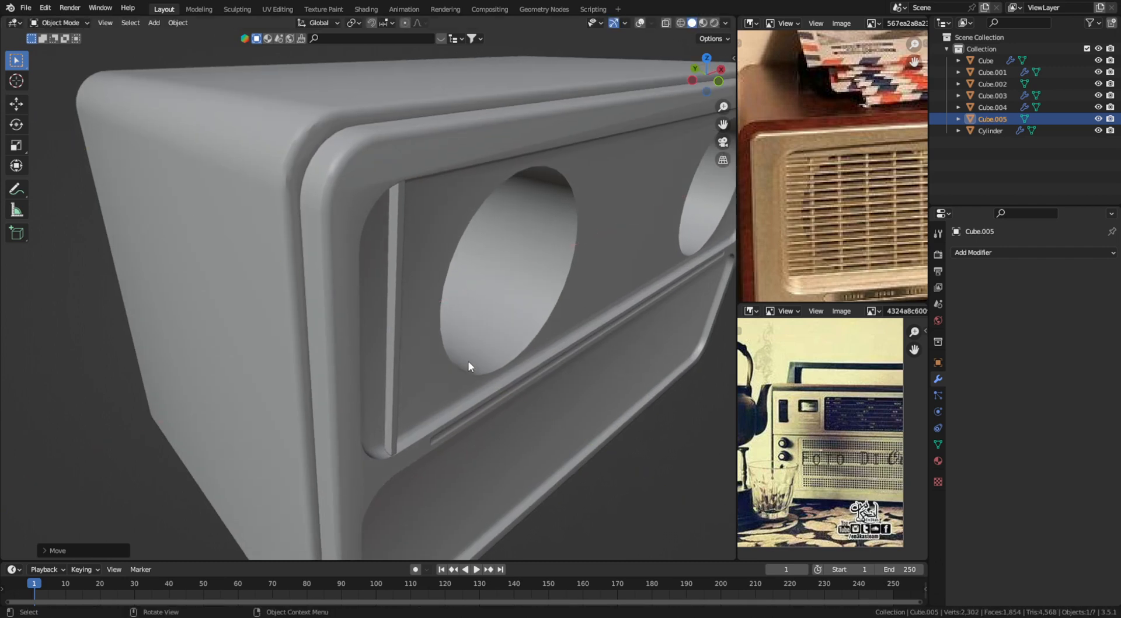
{"action": "key", "text": "s"}
{"action": "key", "text": "z"}
{"action": "left_click", "coordinate": [480, 359]}
{"action": "mouse_move", "coordinate": [478, 360]}
{"action": "middle_mouse_down"}
{"action": "mouse_move", "coordinate": [435, 348]}
{"action": "mouse_move", "coordinate": [477, 345]}
{"action": "middle_mouse_up"}
{"action": "key", "text": "x"}
{"action": "key", "text": "Escape"}
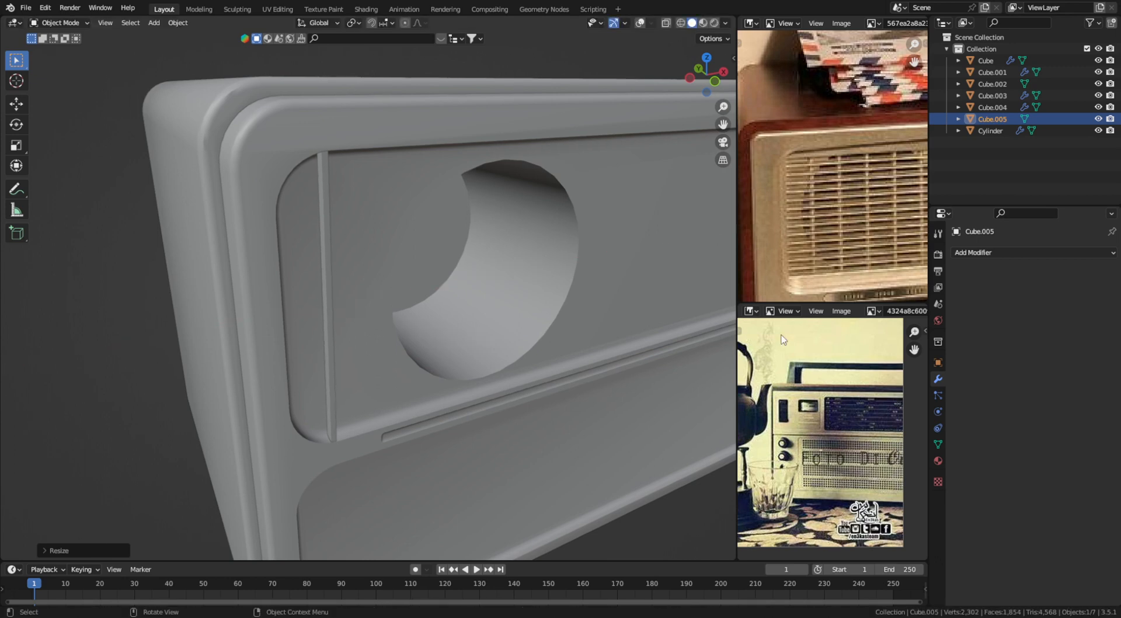
Step: Add an Array modifier to the bar, apply its scale, and set 28 copies with a relative X factor of 6.200
{"action": "left_click", "coordinate": [985, 252]}
{"action": "left_click", "coordinate": [870, 286]}
{"action": "scroll", "coordinate": [541, 297], "scroll_direction": "down", "scroll_amount": 5}
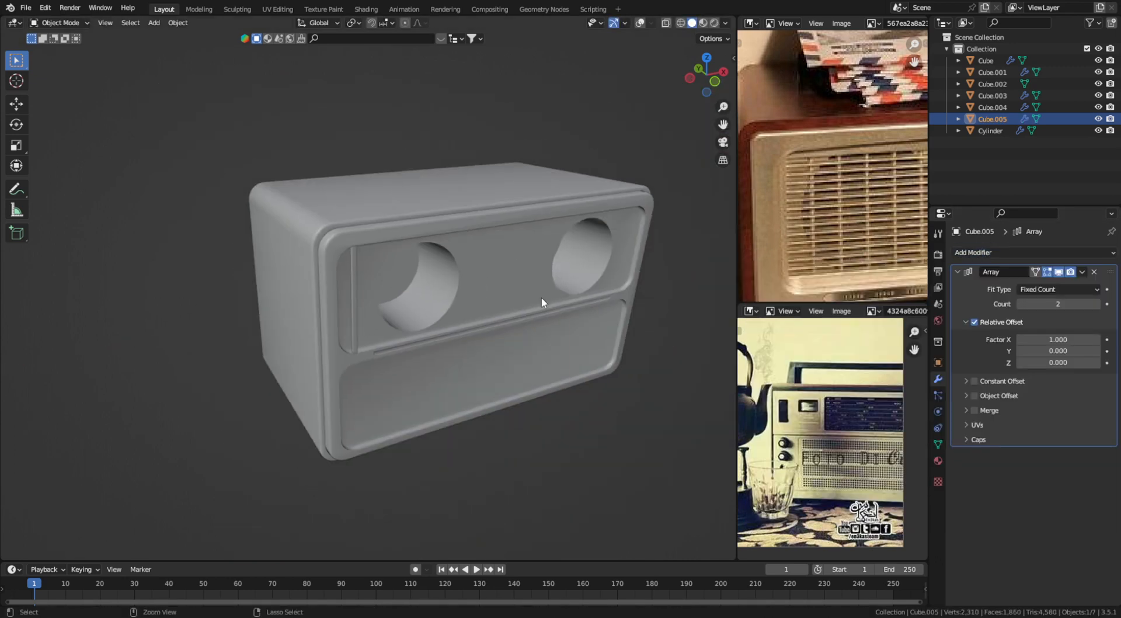
{"action": "key", "text": "ctrl+a"}
{"action": "left_click", "coordinate": [541, 297]}
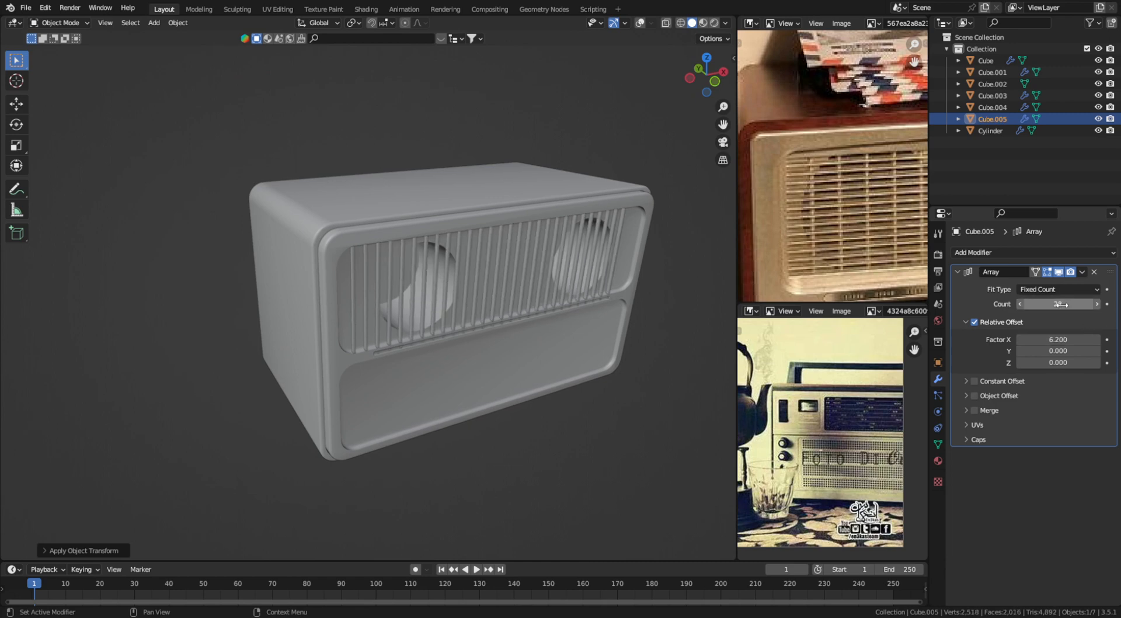
Step: Narrow the arrayed bars along X and set the relative X factor to 13.420 to spread them across the recess
{"action": "key", "text": "s"}
{"action": "key", "text": "x"}
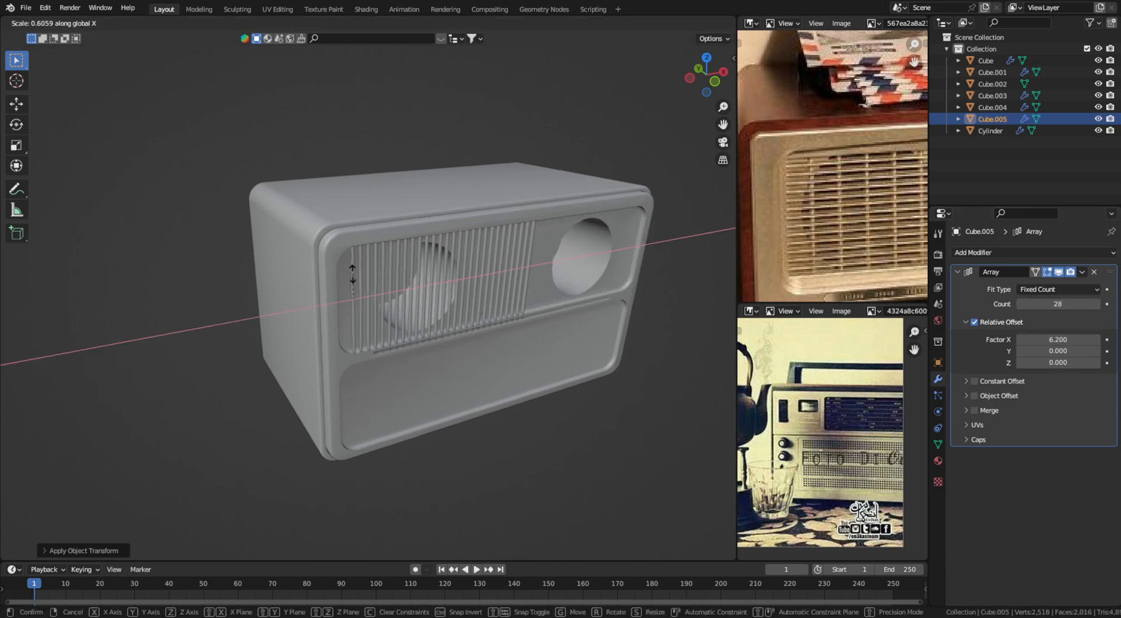
{"action": "left_click", "coordinate": [429, 278]}
{"action": "left_click_drag", "start_coordinate": [1057, 338], "coordinate": [1103, 339]}
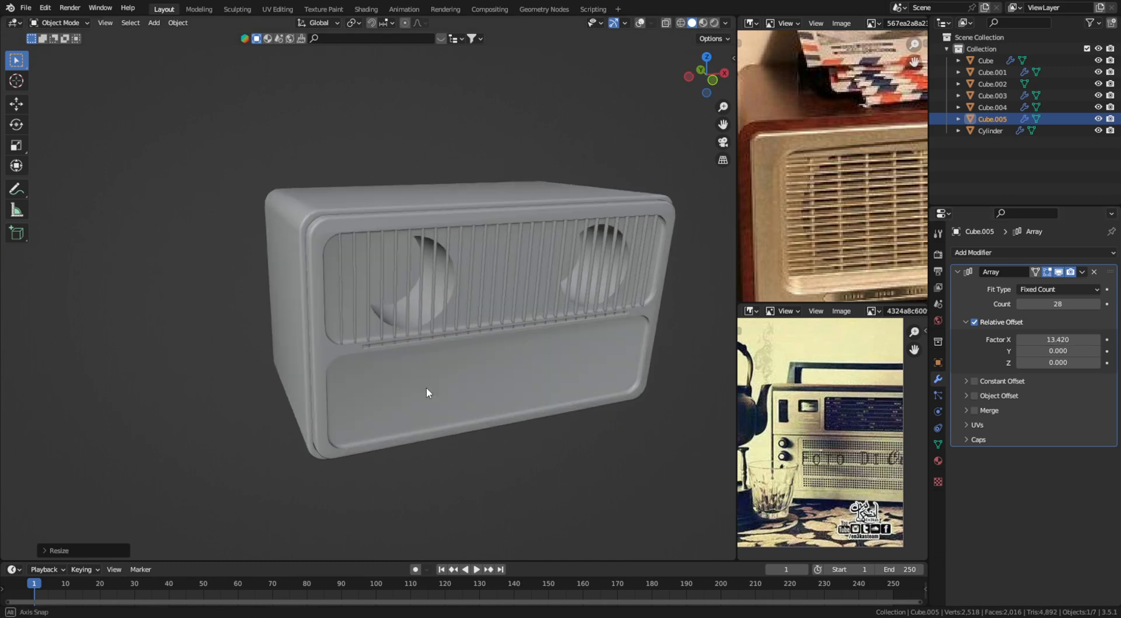
Step: Select the bar's lower end face in Edit Mode and lower it along Z to the recess's bottom edge
{"action": "scroll", "coordinate": [426, 386], "scroll_direction": "up", "scroll_amount": 3}
{"action": "key", "text": "Tab"}
{"action": "key", "text": "shift+z"}
{"action": "left_click_drag", "start_coordinate": [235, 385], "coordinate": [371, 331]}
{"action": "key", "text": "g"}
{"action": "key", "text": "z"}
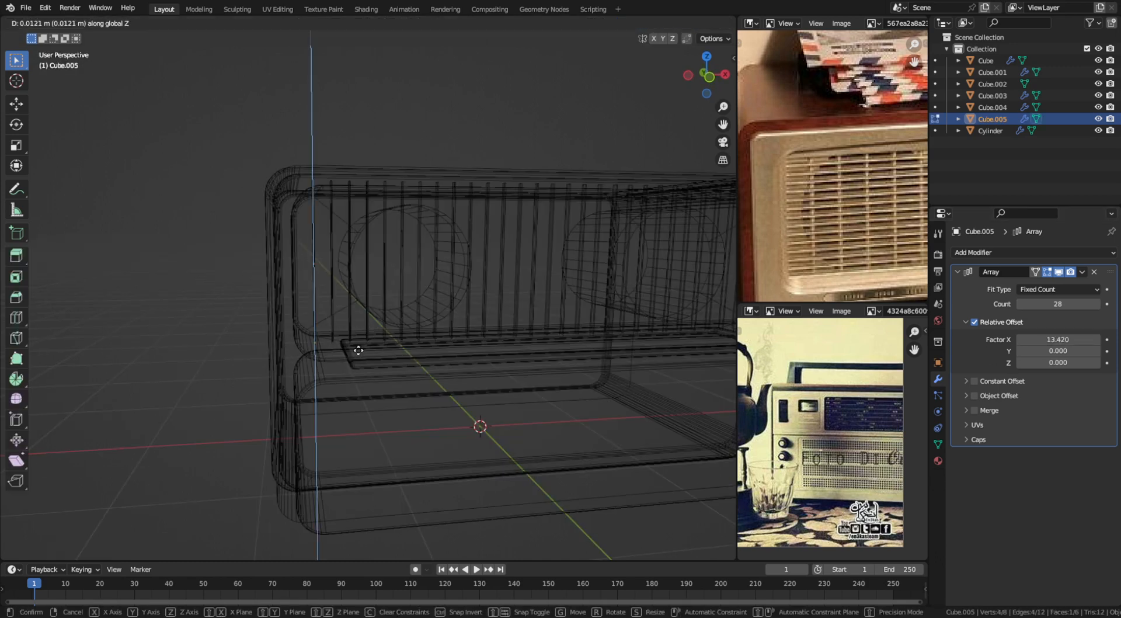
{"action": "left_click", "coordinate": [310, 378]}
{"action": "key", "text": "shift+z"}
{"action": "scroll", "coordinate": [423, 370], "scroll_direction": "up", "scroll_amount": 3}
{"action": "key", "text": "shift+alt+z"}
{"action": "middle_click_drag", "start_coordinate": [423, 370], "coordinate": [426, 336]}
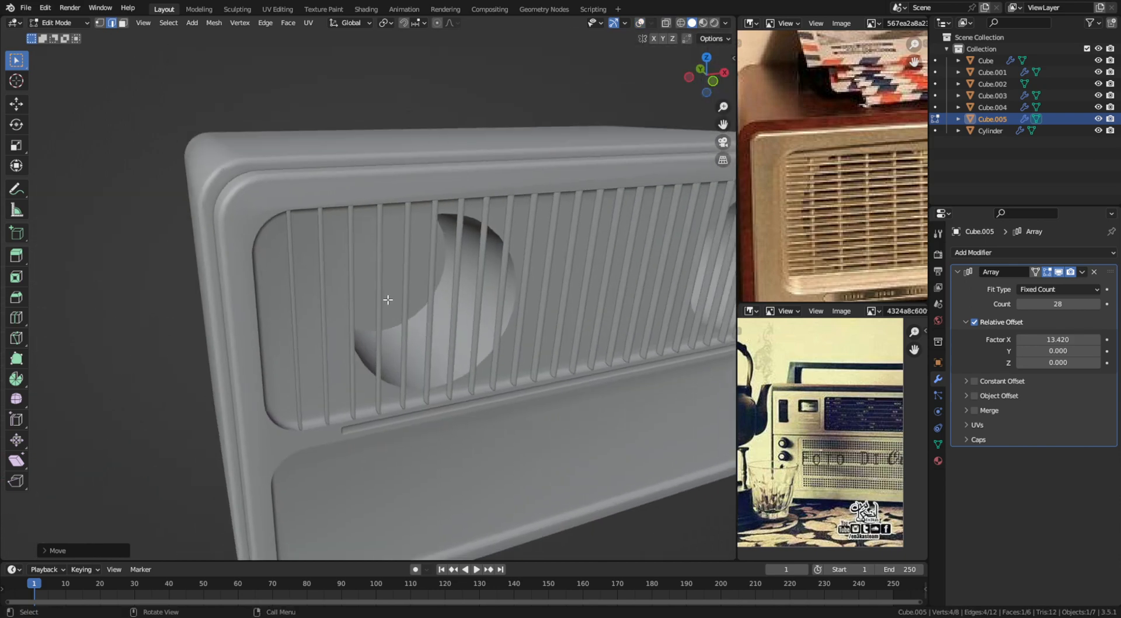
Step: Return to Object Mode and save the file Video 25.blend
{"action": "scroll", "coordinate": [387, 299], "scroll_direction": "down", "scroll_amount": 5}
{"action": "middle_click_drag", "start_coordinate": [388, 299], "coordinate": [321, 306]}
{"action": "key", "text": "Tab"}
{"action": "key", "text": "shift+alt+z"}
{"action": "key", "text": "shift+alt+z"}
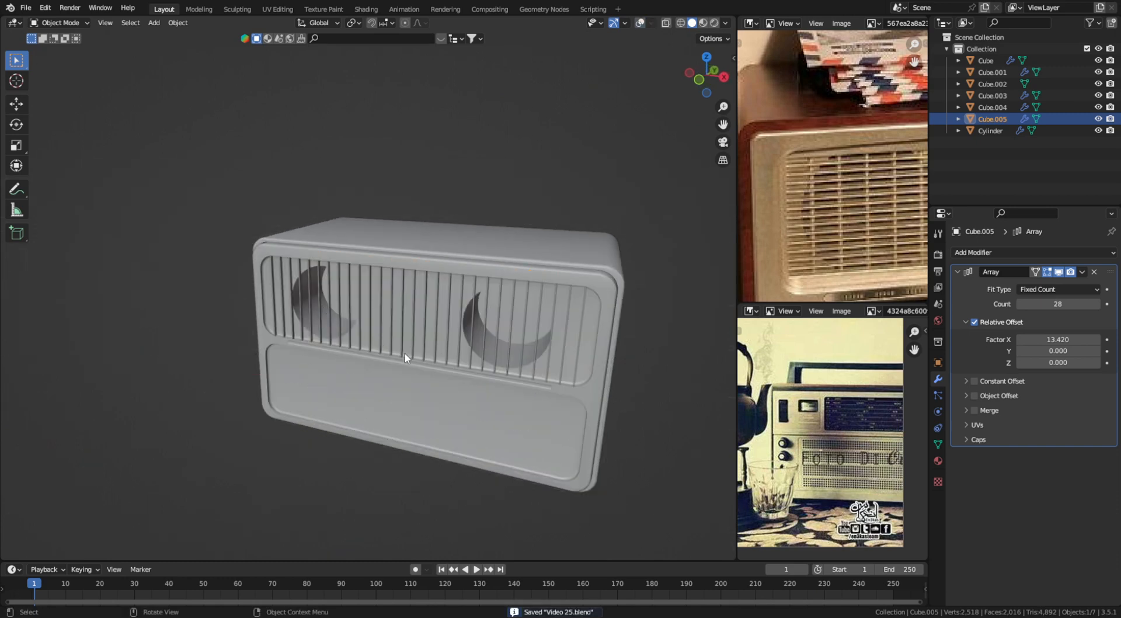
Step: Duplicate the vertical bars, rotate the copy 90° into horizontal slats, and place it at the left end of the upper recess
{"action": "key", "text": "KP_1"}
{"action": "key", "text": "shift+d"}
{"action": "key", "text": "Escape"}
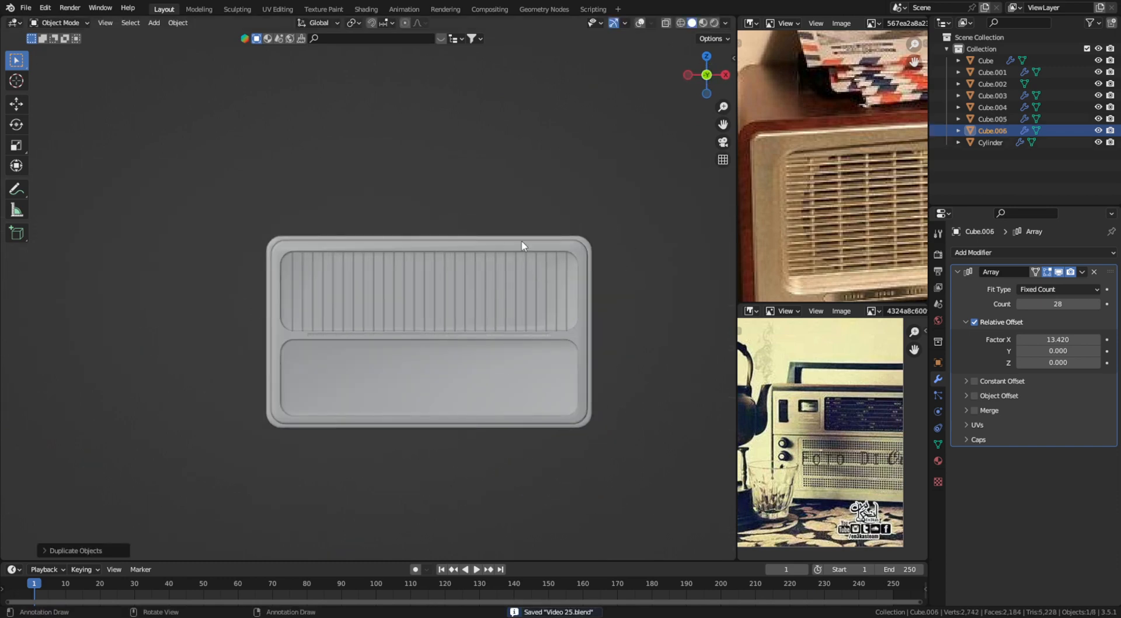
{"action": "key", "text": "r"}
{"action": "left_click", "coordinate": [402, 377]}
{"action": "scroll", "coordinate": [350, 327], "scroll_direction": "up", "scroll_amount": 3}
{"action": "key", "text": "g"}
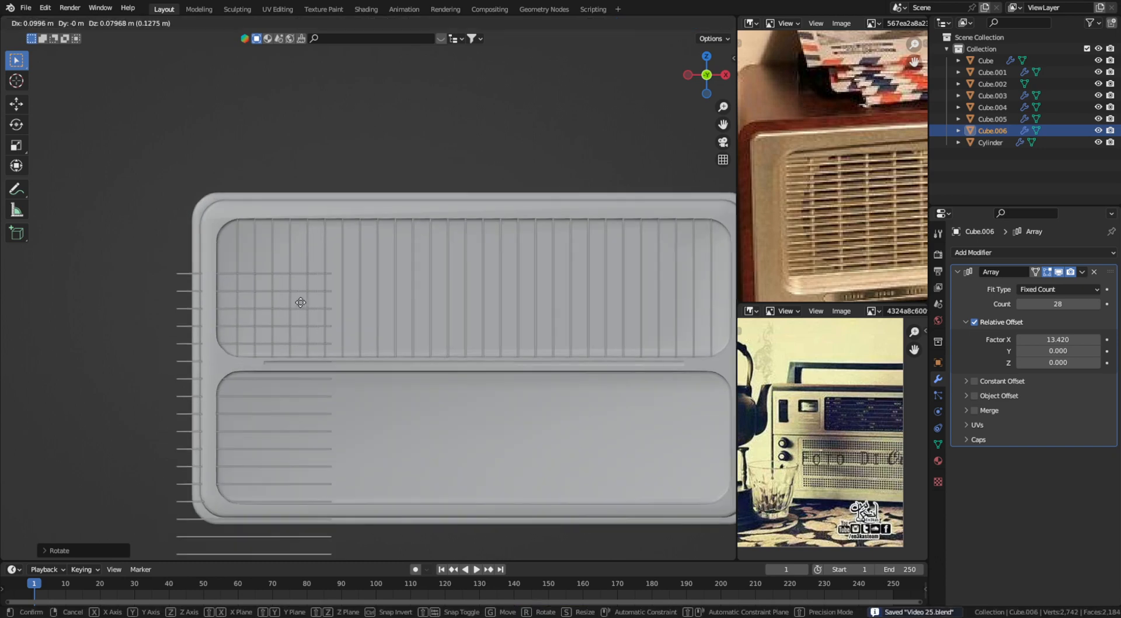
{"action": "left_click", "coordinate": [339, 296]}
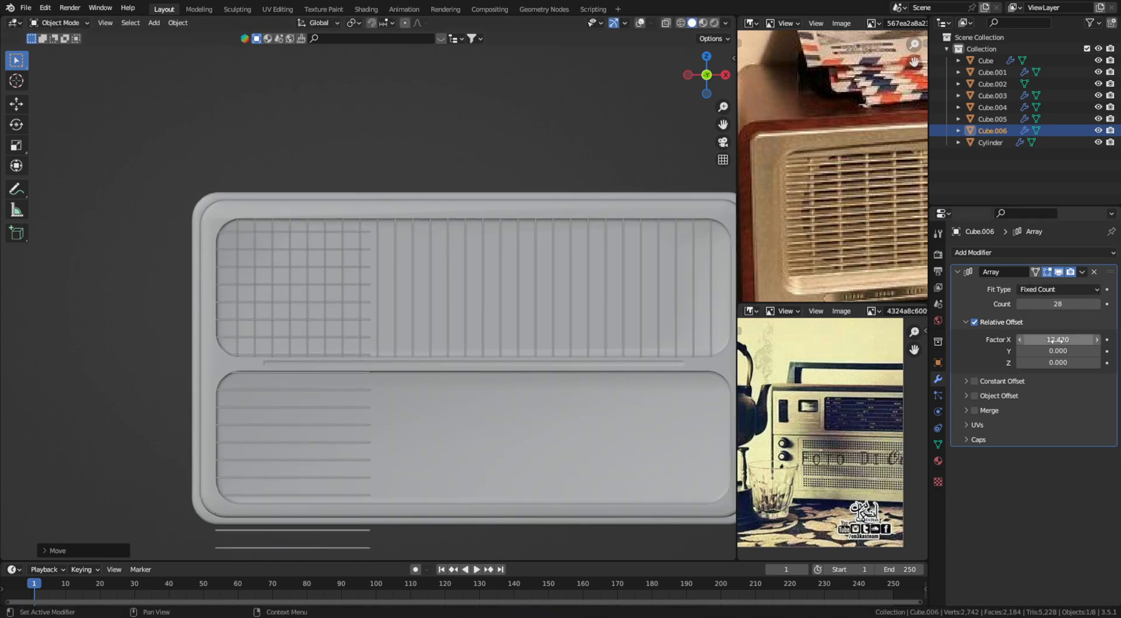
Step: Set the horizontal slats' array to 14 copies with relative X factor 6.820, and lengthen them about 2.43 m along X to the recess's right end
{"action": "left_click_drag", "start_coordinate": [1058, 340], "coordinate": [1028, 340]}
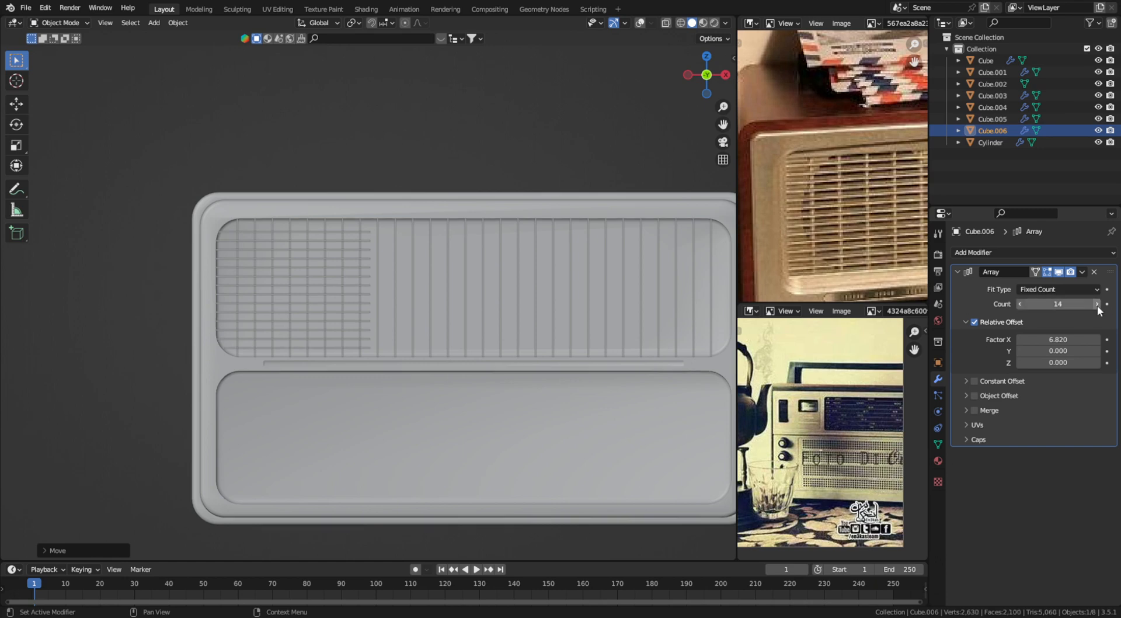
{"action": "key", "text": "Tab"}
{"action": "key", "text": "shift+z"}
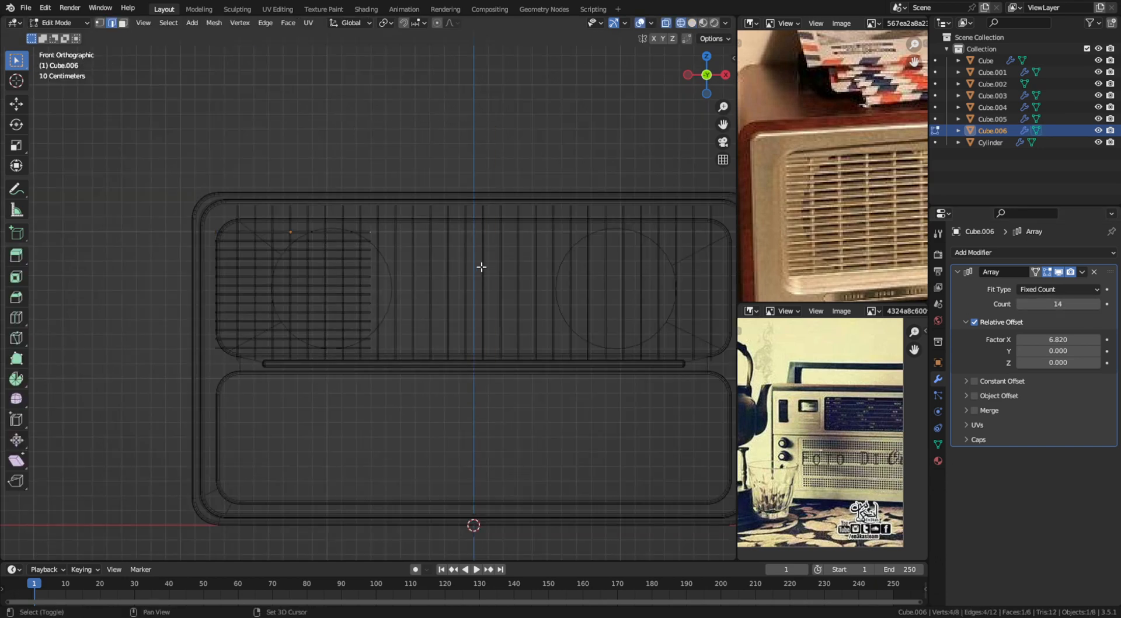
{"action": "scroll", "coordinate": [480, 268], "scroll_direction": "down", "scroll_amount": 2}
{"action": "key", "text": "g"}
{"action": "key", "text": "x"}
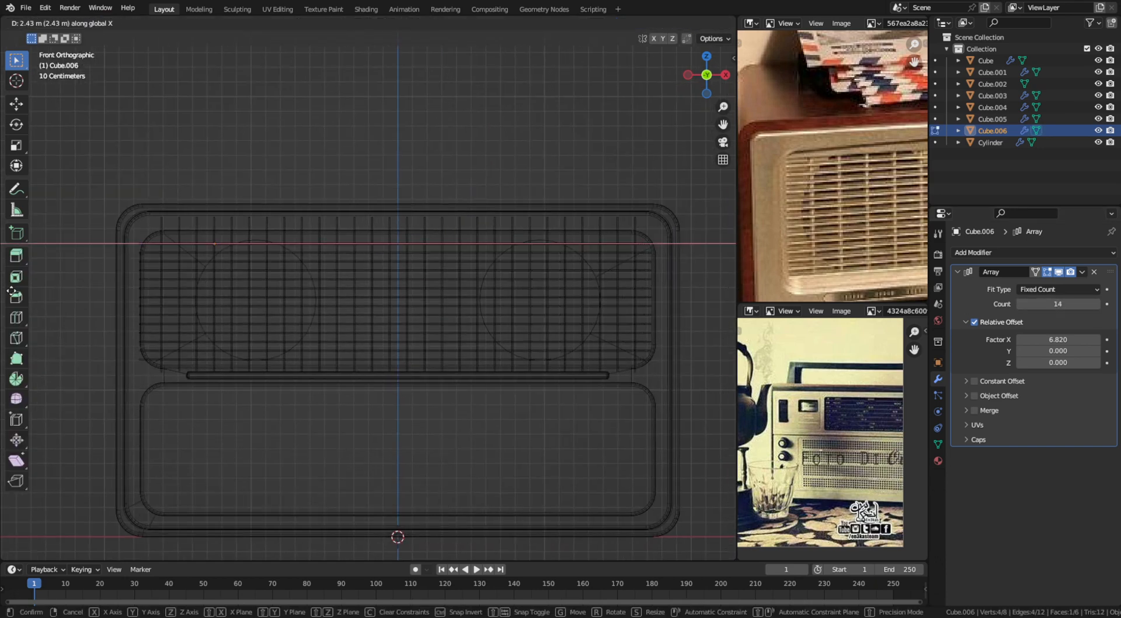
{"action": "left_click", "coordinate": [153, 346]}
{"action": "key", "text": "shift+z"}
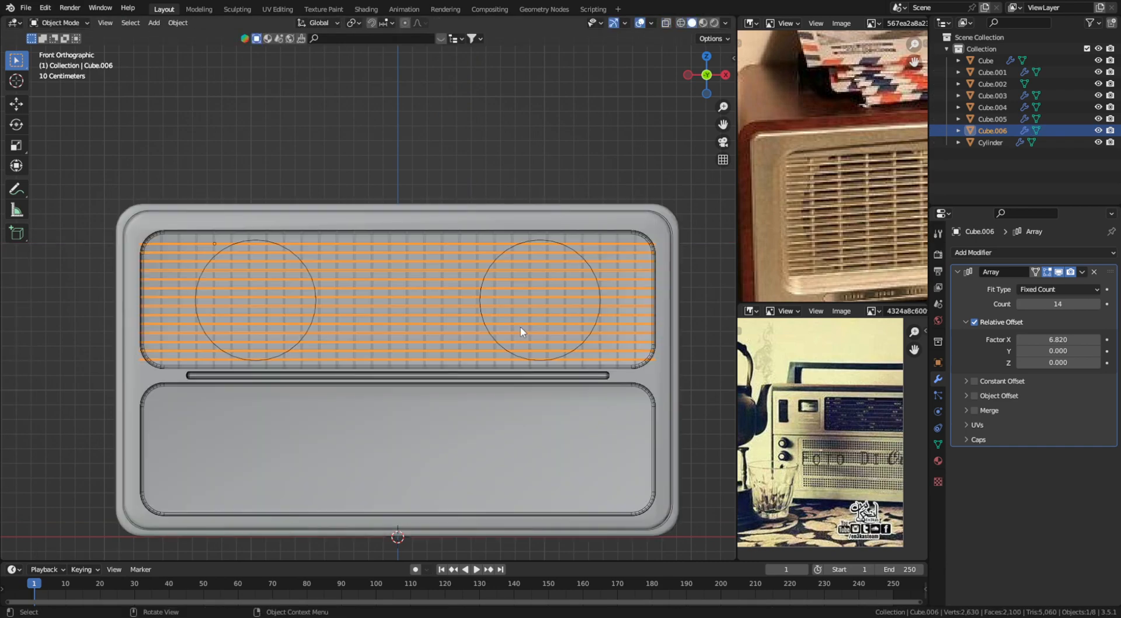
{"action": "key", "text": "Tab"}
Step: Thin the vertical bars and horizontal slats together along Y by scaling both meshes in Edit Mode
{"action": "middle_click_drag", "start_coordinate": [521, 330], "coordinate": [388, 339]}
{"action": "scroll", "coordinate": [427, 353], "scroll_direction": "up", "scroll_amount": 3}
{"action": "middle_click_drag", "start_coordinate": [404, 356], "coordinate": [463, 348]}
{"action": "key", "text": "shift+alt+z"}
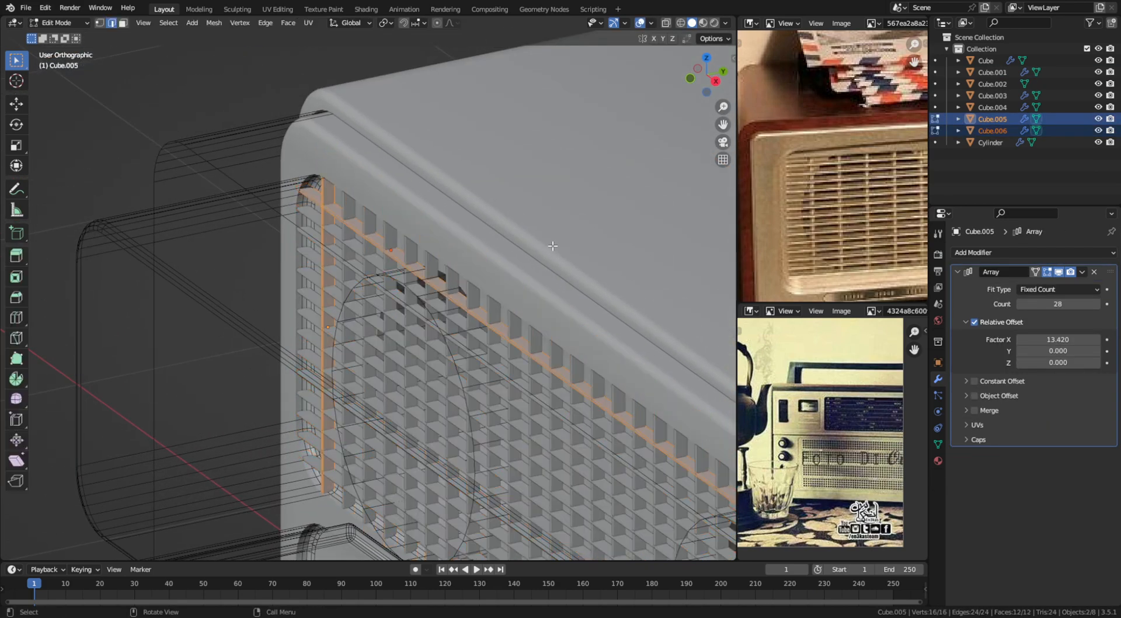
{"action": "key", "text": "s"}
{"action": "key", "text": "y"}
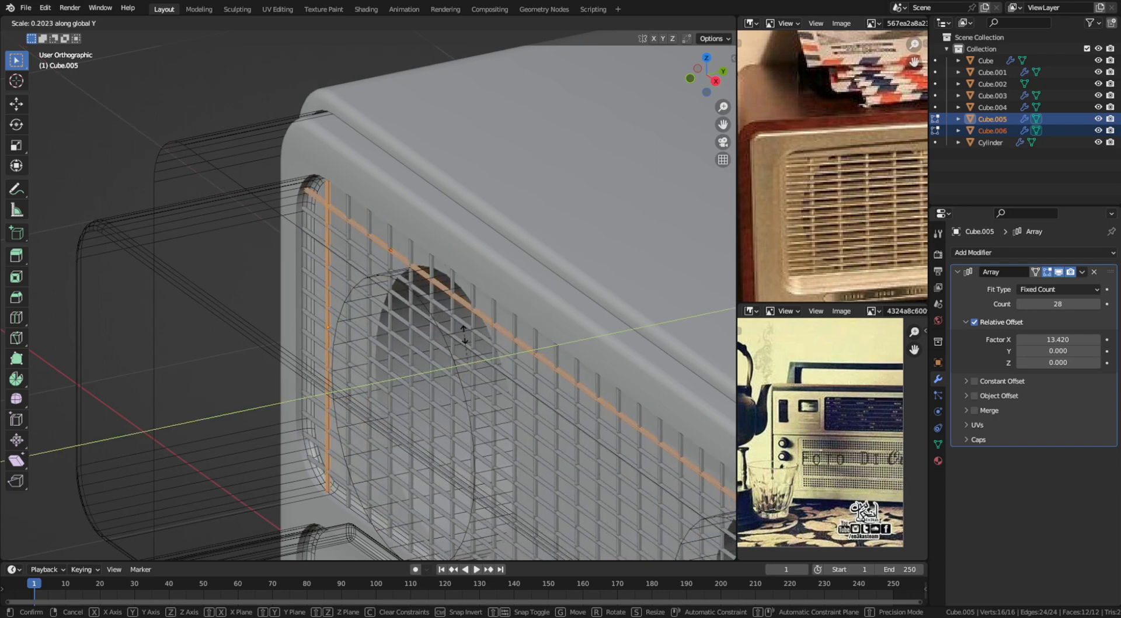
{"action": "left_click", "coordinate": [497, 331]}
{"action": "key", "text": "Tab"}
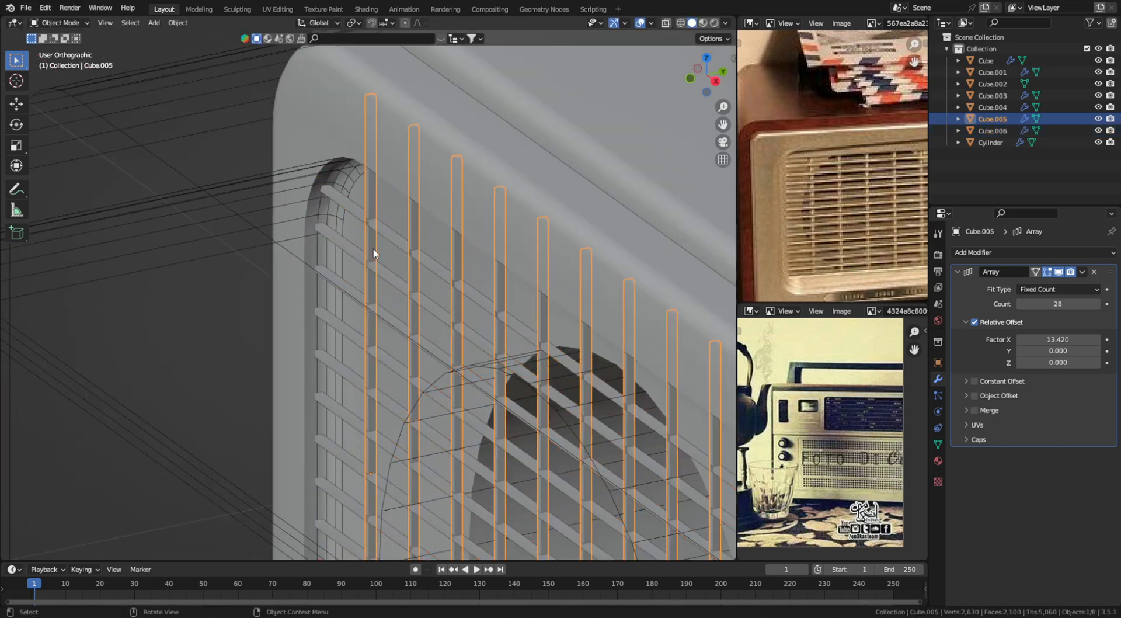
Step: Shift the vertical bars slightly along Y against the horizontal slats, and push both grille parts together about 0.01 m along Y
{"action": "key", "text": "g"}
{"action": "key", "text": "y"}
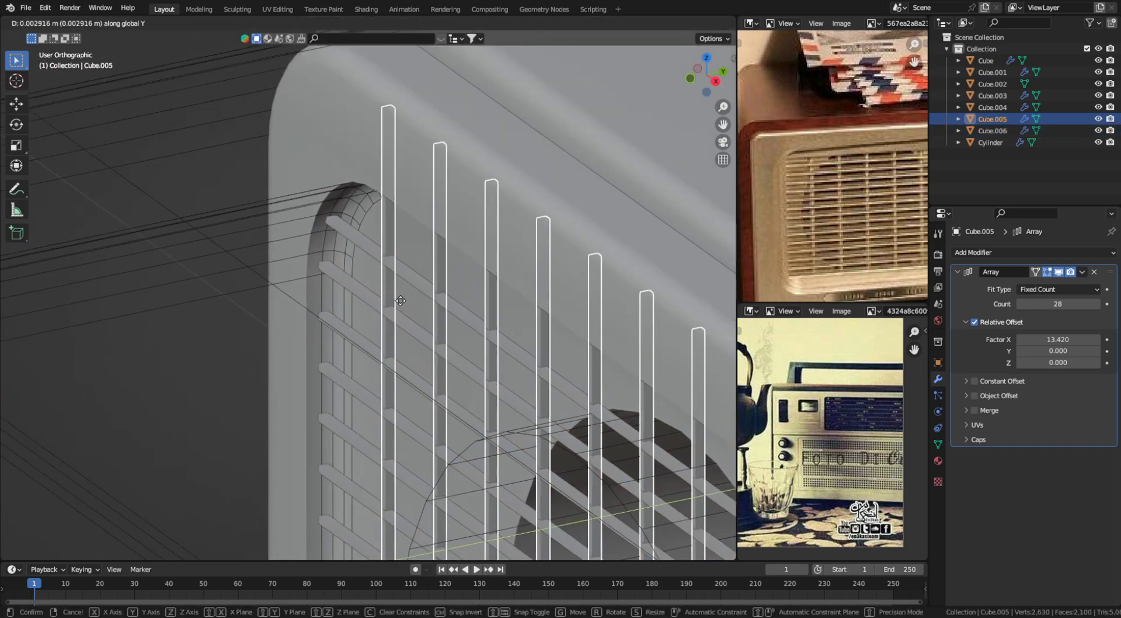
{"action": "left_click", "coordinate": [404, 300]}
{"action": "left_click", "coordinate": [373, 292], "text": "shift"}
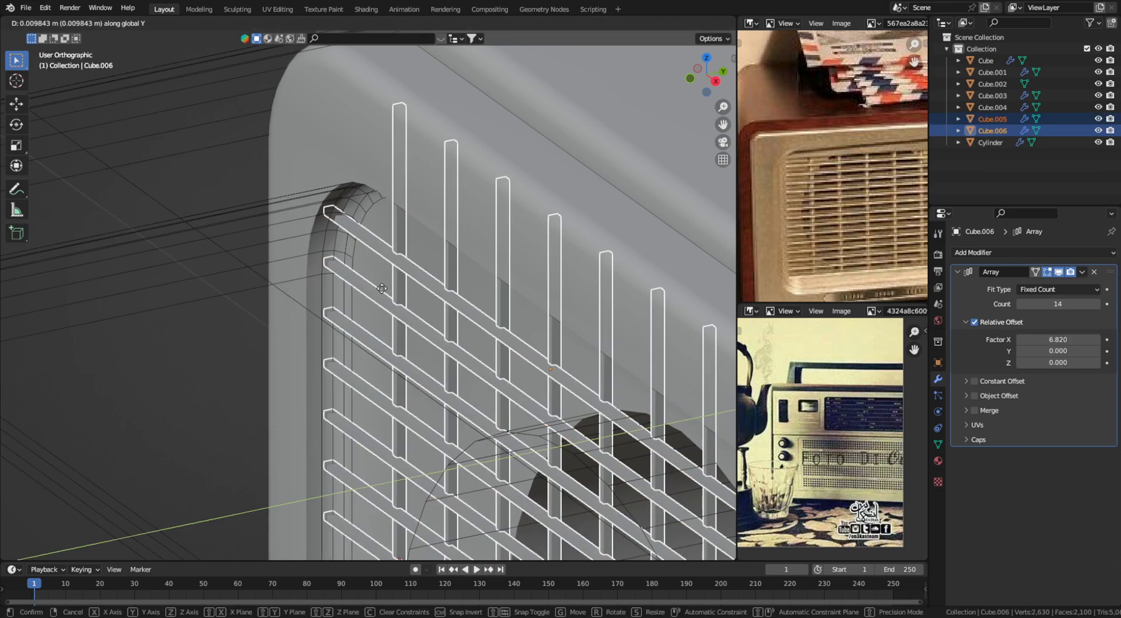
{"action": "scroll", "coordinate": [391, 282], "scroll_direction": "down", "scroll_amount": 6}
{"action": "middle_click_drag", "start_coordinate": [423, 275], "coordinate": [457, 257]}
{"action": "scroll", "coordinate": [457, 253], "scroll_direction": "down", "scroll_amount": 2}
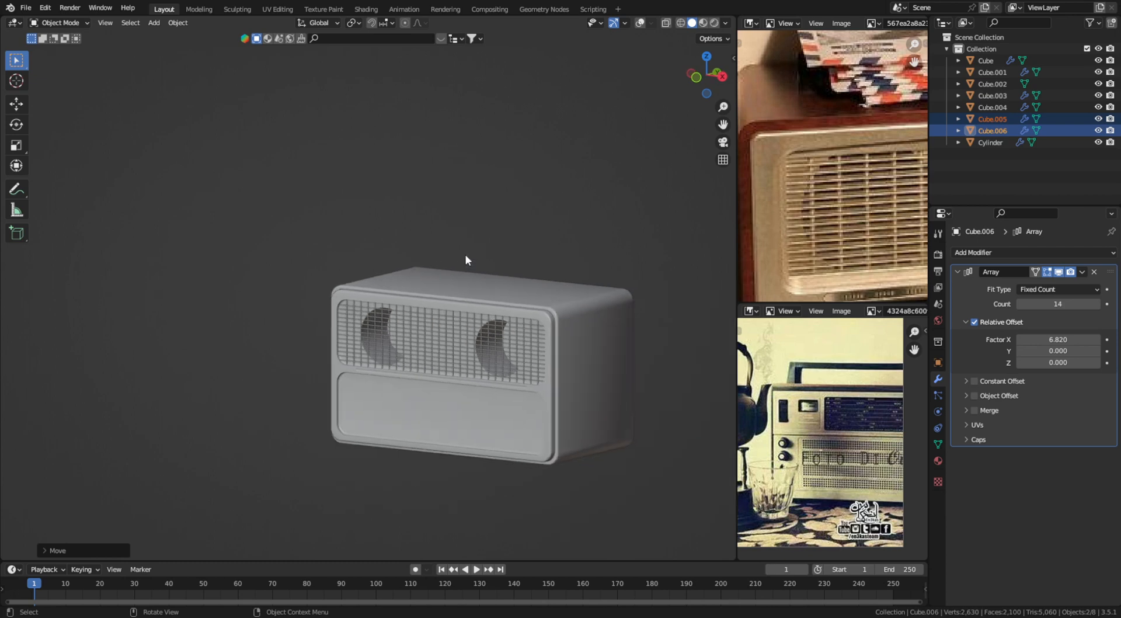
Step: Tighten the horizontal slats' array to a relative X factor of 5.150 and a count of 17
{"action": "scroll", "coordinate": [485, 356], "scroll_direction": "up", "scroll_amount": 3}
{"action": "key", "text": "shift+alt+z"}
{"action": "scroll", "coordinate": [490, 353], "scroll_direction": "up", "scroll_amount": 4}
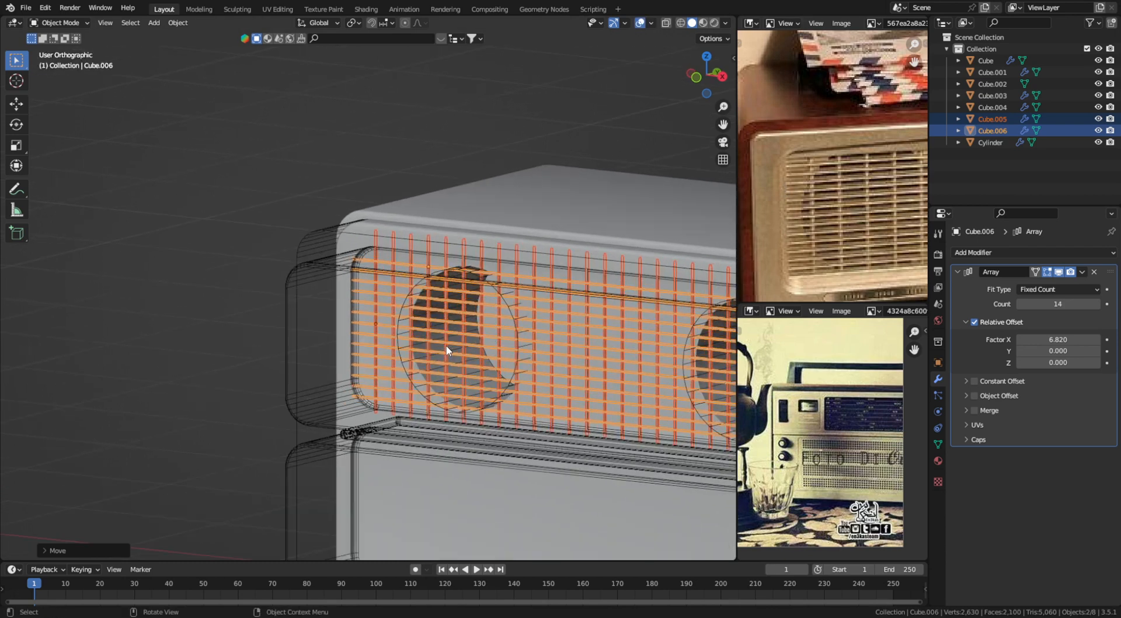
{"action": "left_click", "coordinate": [520, 346]}
{"action": "left_click_drag", "start_coordinate": [1045, 340], "coordinate": [1007, 339]}
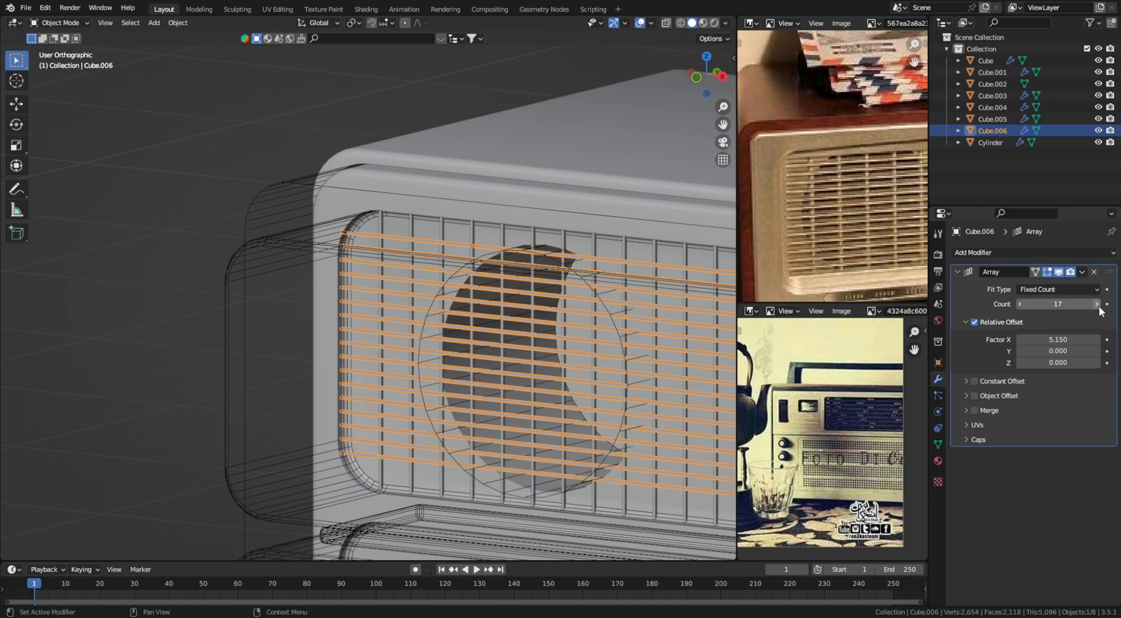
Step: Raise the horizontal slats' array count to 19
{"action": "left_click", "coordinate": [1097, 303]}
{"action": "left_click", "coordinate": [1097, 304]}
{"action": "key", "text": "shift+alt+z"}
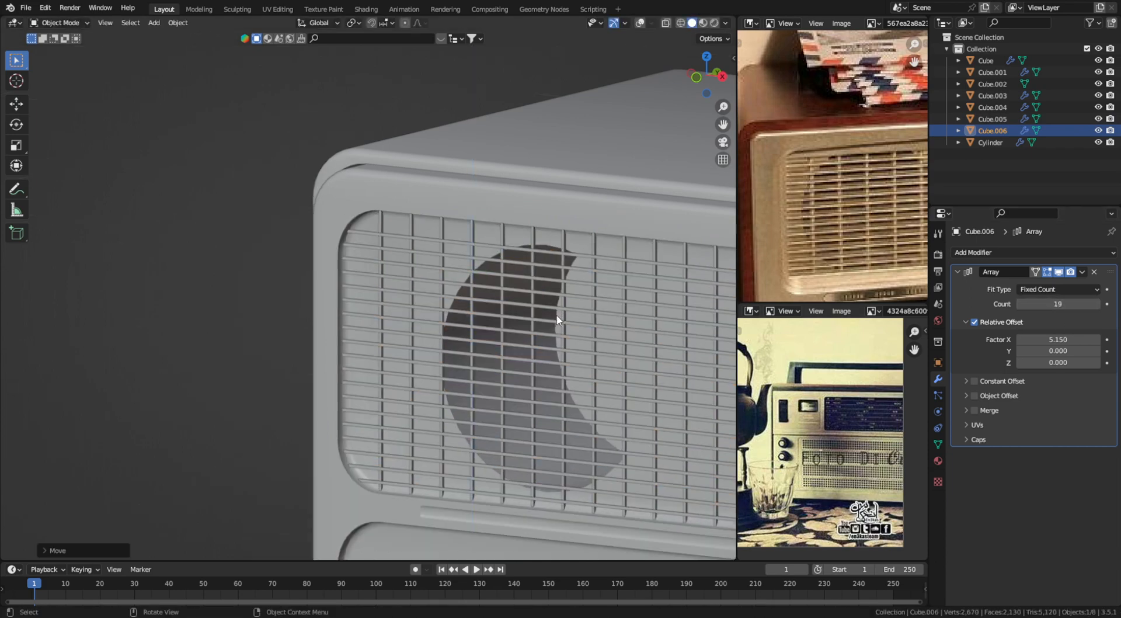
{"action": "key", "text": "shift+alt+z"}
Step: Set the vertical bars' array to a relative X factor of 17.430 and a count of 22
{"action": "left_click", "coordinate": [534, 250]}
{"action": "scroll", "coordinate": [535, 250], "scroll_direction": "down", "scroll_amount": 4}
{"action": "middle_click_drag", "start_coordinate": [440, 292], "coordinate": [283, 303], "text": "shift"}
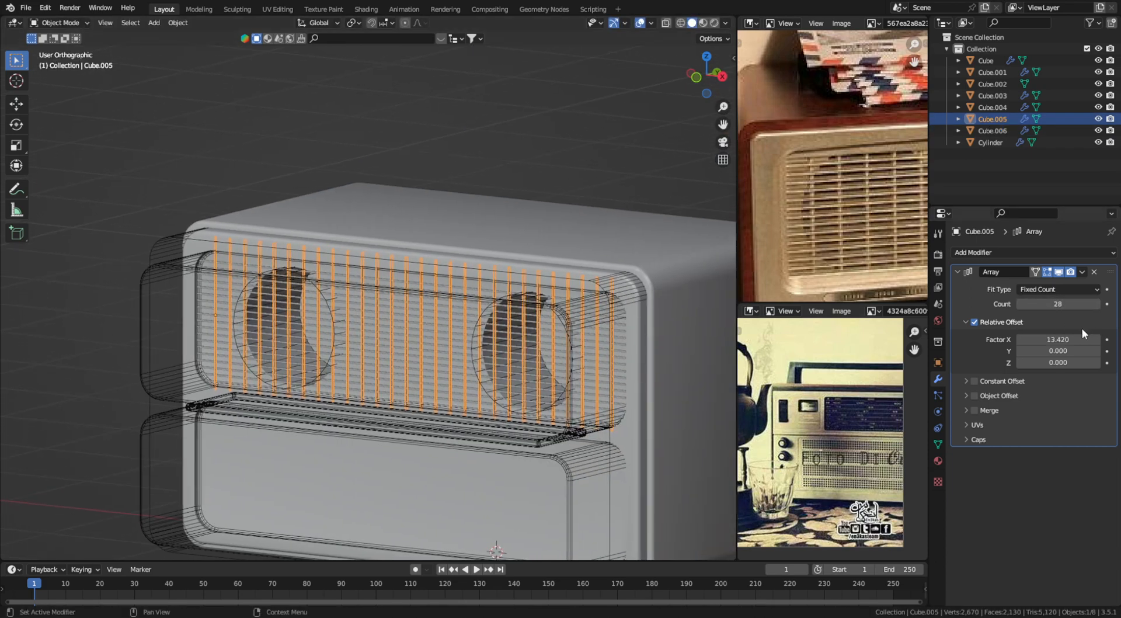
{"action": "left_click_drag", "start_coordinate": [1058, 339], "coordinate": [1100, 339]}
{"action": "left_click", "coordinate": [1019, 304]}
{"action": "left_click", "coordinate": [1019, 304]}
{"action": "left_click", "coordinate": [1019, 304]}
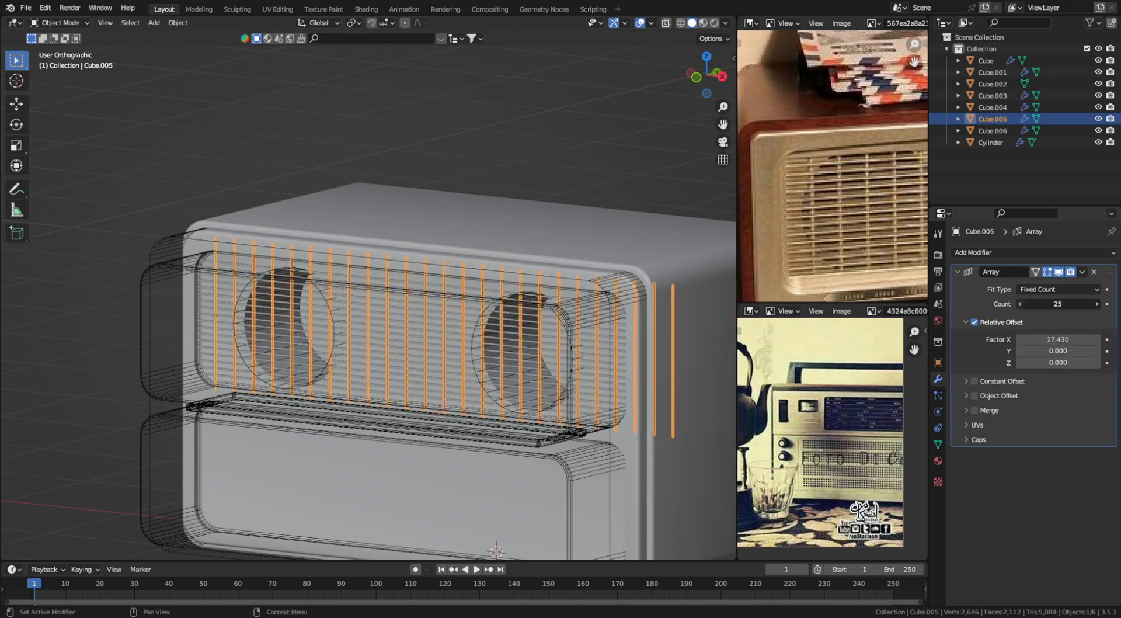
{"action": "left_click", "coordinate": [1019, 304]}
{"action": "left_click", "coordinate": [1019, 304]}
{"action": "left_click", "coordinate": [1020, 304]}
Step: Shift the vertical bars very slightly along X within the upper recess
{"action": "key", "text": "shift+alt+z"}
{"action": "scroll", "coordinate": [433, 330], "scroll_direction": "down", "scroll_amount": 3}
{"action": "scroll", "coordinate": [453, 337], "scroll_direction": "up", "scroll_amount": 4}
{"action": "key", "text": "g"}
{"action": "key", "text": "x"}
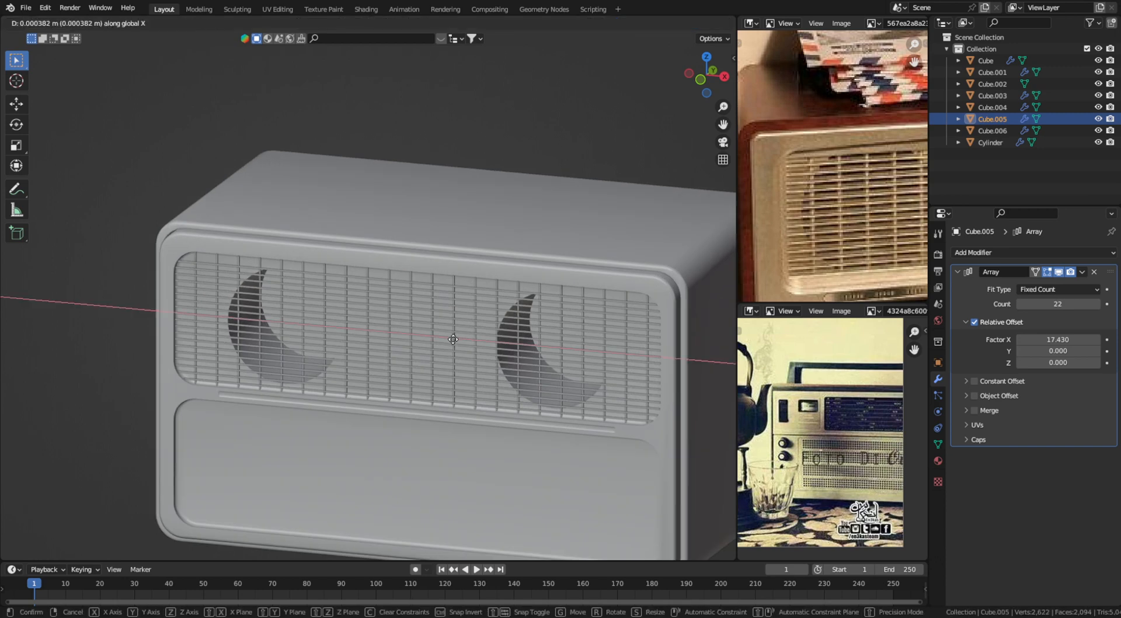
{"action": "left_click", "coordinate": [450, 344]}
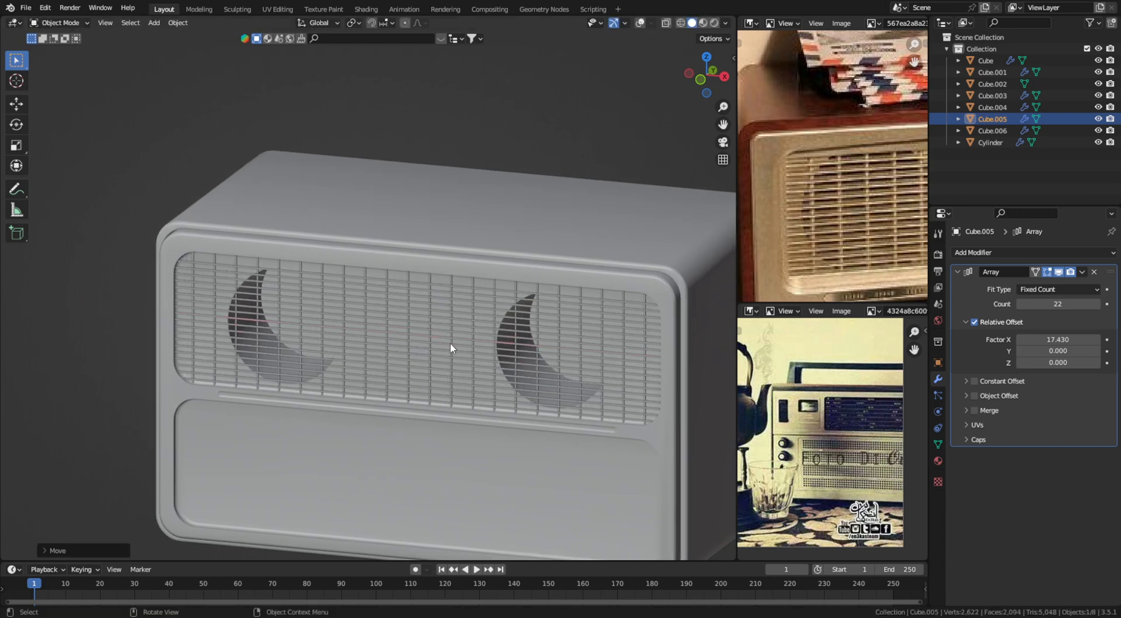
Step: Move the mirrored speaker-hole cylinder about 0.56 m along negative Y
{"action": "scroll", "coordinate": [450, 345], "scroll_direction": "down", "scroll_amount": 3}
{"action": "scroll", "coordinate": [450, 344], "scroll_direction": "up", "scroll_amount": 4}
{"action": "middle_click_drag", "start_coordinate": [450, 344], "coordinate": [705, 263]}
{"action": "key", "text": "shift+alt+z"}
{"action": "key", "text": "shift+alt+z"}
{"action": "scroll", "coordinate": [596, 326], "scroll_direction": "down", "scroll_amount": 5}
{"action": "scroll", "coordinate": [527, 325], "scroll_direction": "down", "scroll_amount": 3}
{"action": "scroll", "coordinate": [428, 340], "scroll_direction": "up", "scroll_amount": 3}
{"action": "key", "text": "shift+alt+z"}
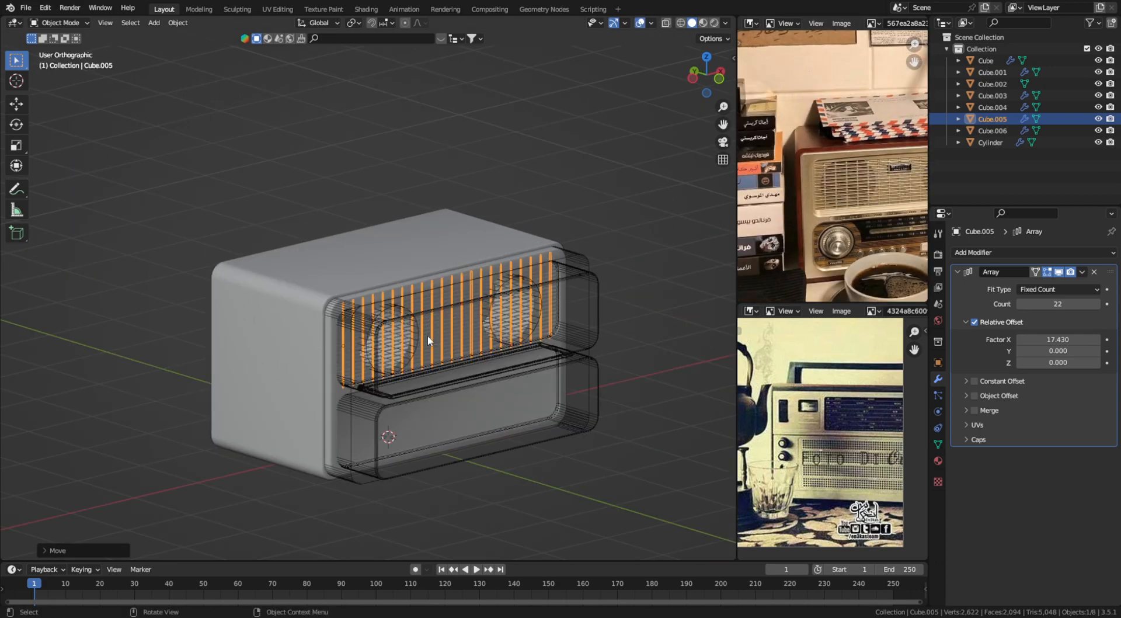
{"action": "left_click", "coordinate": [394, 308]}
{"action": "scroll", "coordinate": [397, 315], "scroll_direction": "up", "scroll_amount": 3}
{"action": "key", "text": "g"}
{"action": "key", "text": "y"}
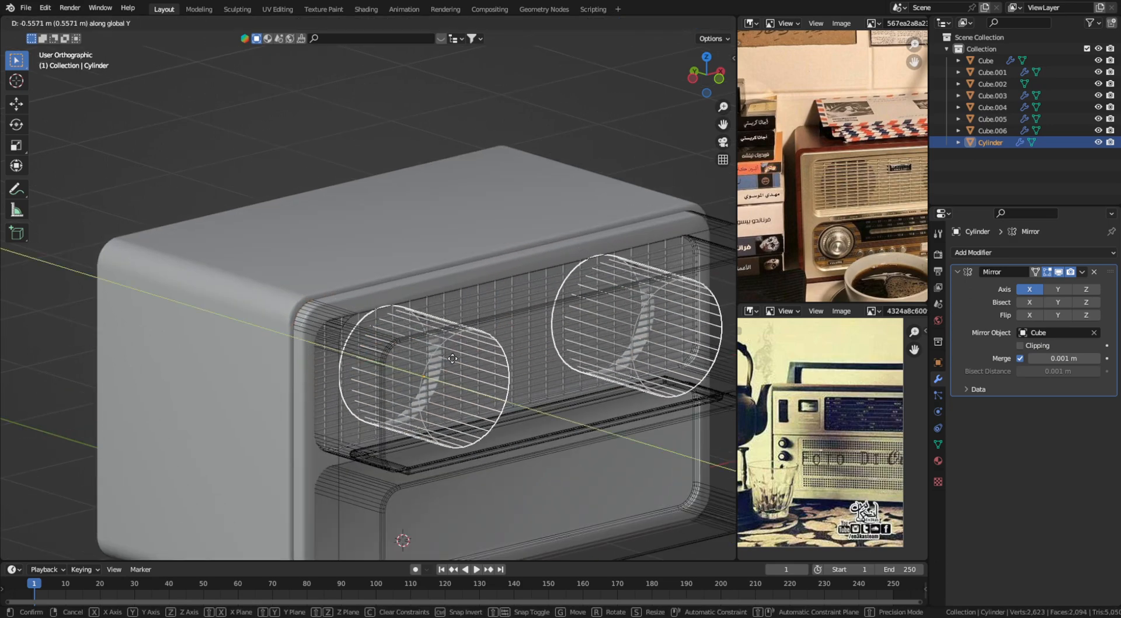
{"action": "left_click", "coordinate": [453, 358]}
Step: Examine the dial, tuning slot and knobs of the radio in the upper reference photo
{"action": "scroll", "coordinate": [462, 359], "scroll_direction": "down", "scroll_amount": 5}
{"action": "key", "text": "shift+alt+z"}
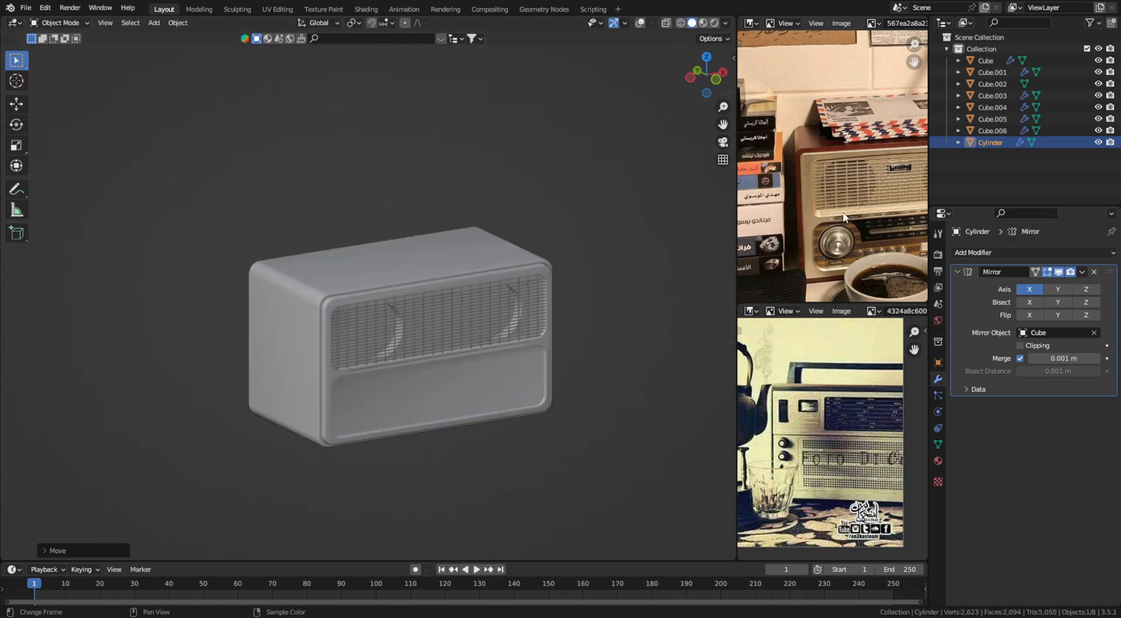
{"action": "scroll", "coordinate": [843, 217], "scroll_direction": "up", "scroll_amount": 3}
{"action": "middle_click_drag", "start_coordinate": [607, 330], "coordinate": [447, 342]}
{"action": "scroll", "coordinate": [812, 251], "scroll_direction": "down", "scroll_amount": 2}
{"action": "middle_click_drag", "start_coordinate": [835, 259], "coordinate": [824, 138]}
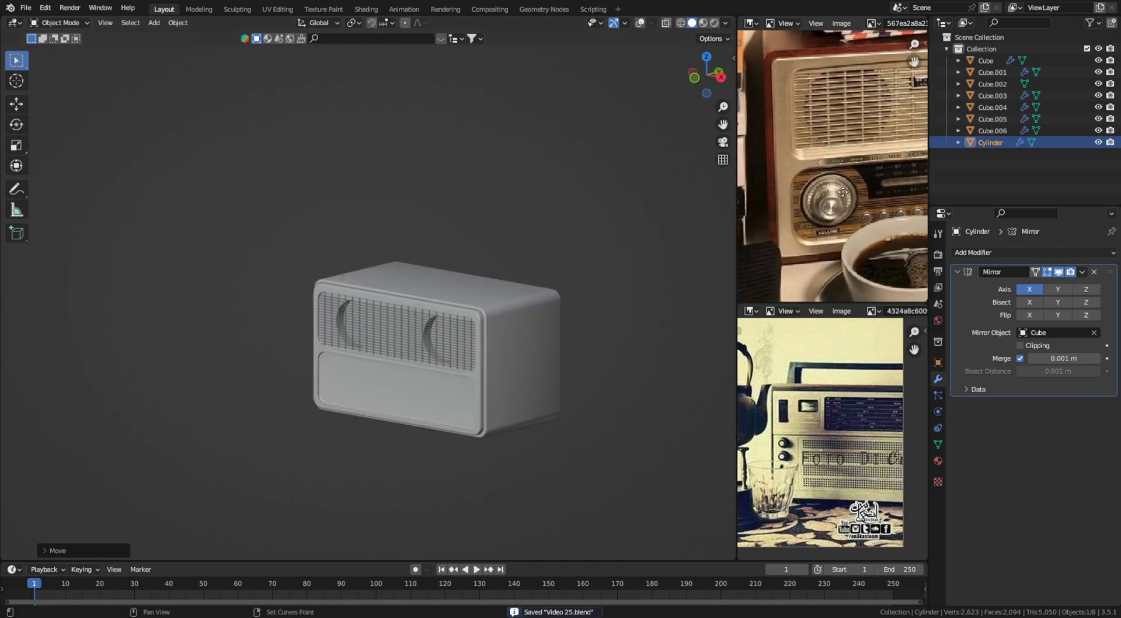
{"action": "middle_click_drag", "start_coordinate": [875, 205], "coordinate": [848, 181]}
{"action": "mouse_move", "coordinate": [919, 180]}
{"action": "middle_mouse_down"}
{"action": "mouse_move", "coordinate": [849, 188]}
{"action": "mouse_move", "coordinate": [921, 186]}
{"action": "middle_mouse_up"}
{"action": "middle_click_drag", "start_coordinate": [765, 183], "coordinate": [759, 210]}
{"action": "scroll", "coordinate": [833, 178], "scroll_direction": "up", "scroll_amount": 2}
{"action": "mouse_move", "coordinate": [882, 193]}
{"action": "middle_mouse_down"}
{"action": "mouse_move", "coordinate": [812, 199]}
{"action": "mouse_move", "coordinate": [875, 186]}
{"action": "middle_mouse_up"}
{"action": "key", "text": "shift+alt+z"}
Step: Duplicate the long thin strip between the two recesses and move the copy down along Z into the lower recess
{"action": "key", "text": "KP_1"}
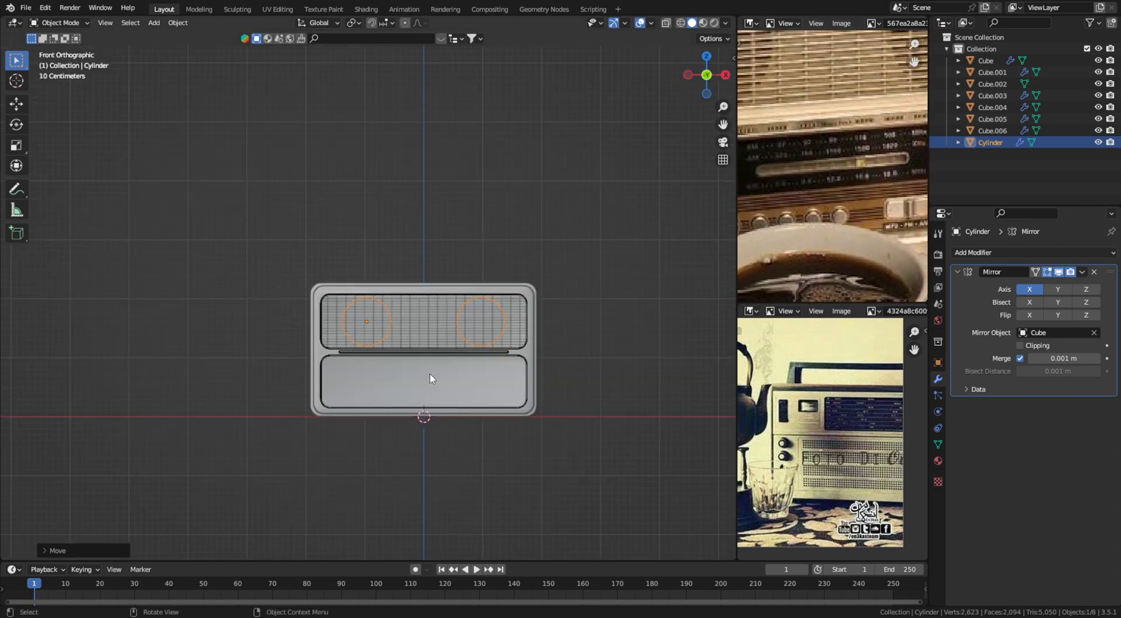
{"action": "scroll", "coordinate": [409, 385], "scroll_direction": "up", "scroll_amount": 2}
{"action": "left_click", "coordinate": [393, 393]}
{"action": "scroll", "coordinate": [839, 165], "scroll_direction": "down", "scroll_amount": 3}
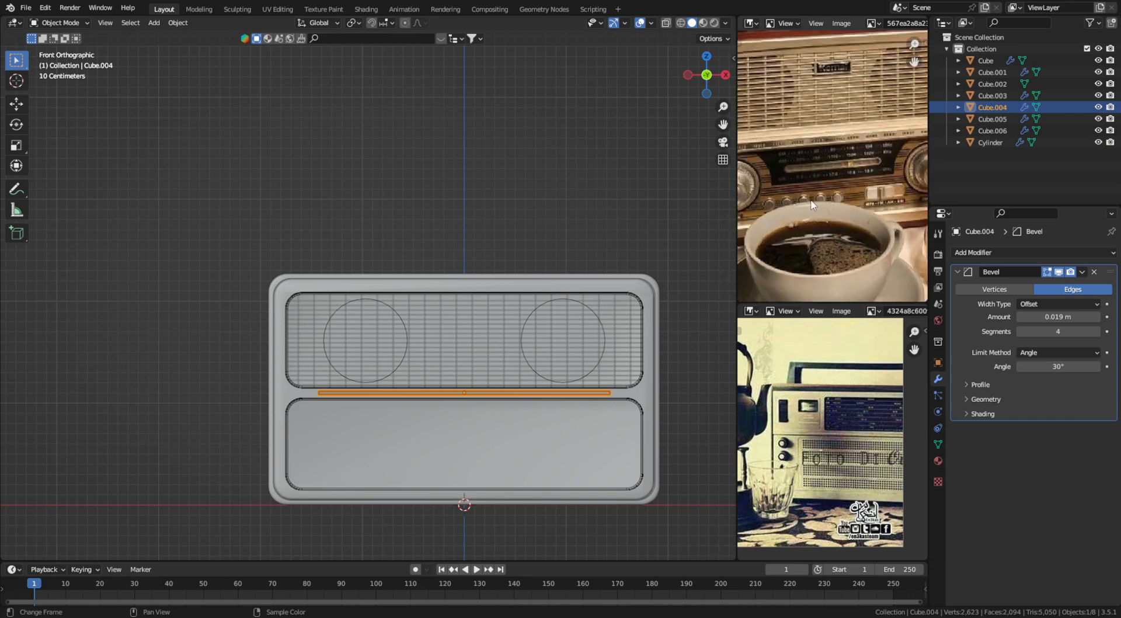
{"action": "middle_click_drag", "start_coordinate": [665, 315], "coordinate": [605, 275], "text": "shift"}
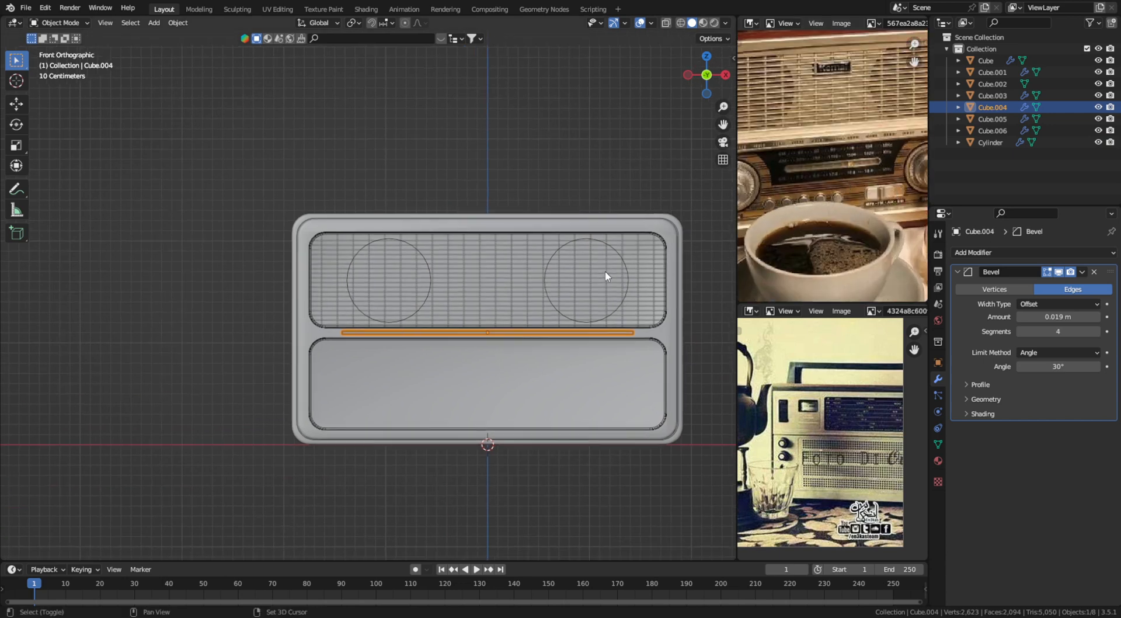
{"action": "key", "text": "shift+d"}
{"action": "key", "text": "z"}
{"action": "left_click", "coordinate": [612, 380]}
Step: Scale the duplicated strip's mesh to about 0.3 along X in Edit Mode
{"action": "key", "text": "Tab"}
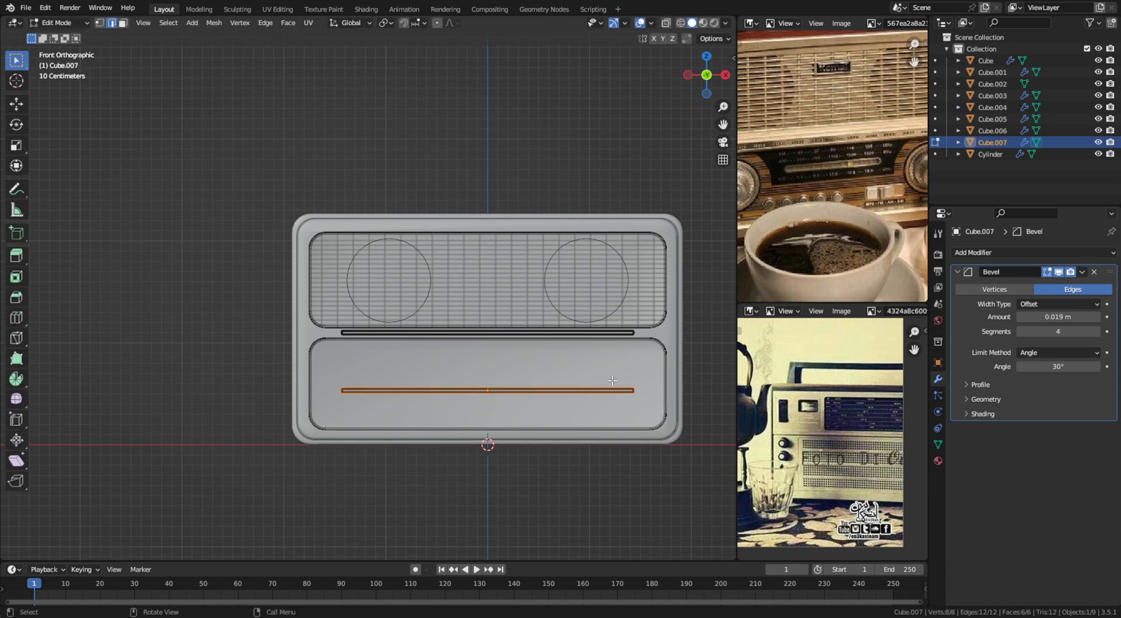
{"action": "key", "text": "s"}
{"action": "key", "text": "x"}
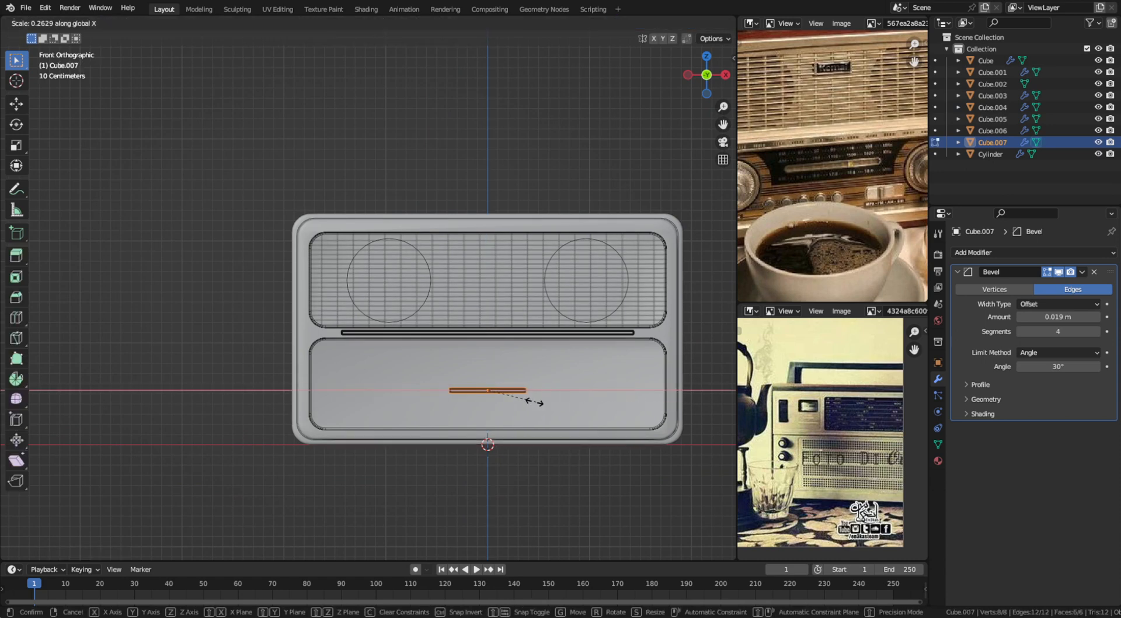
{"action": "left_click", "coordinate": [544, 410]}
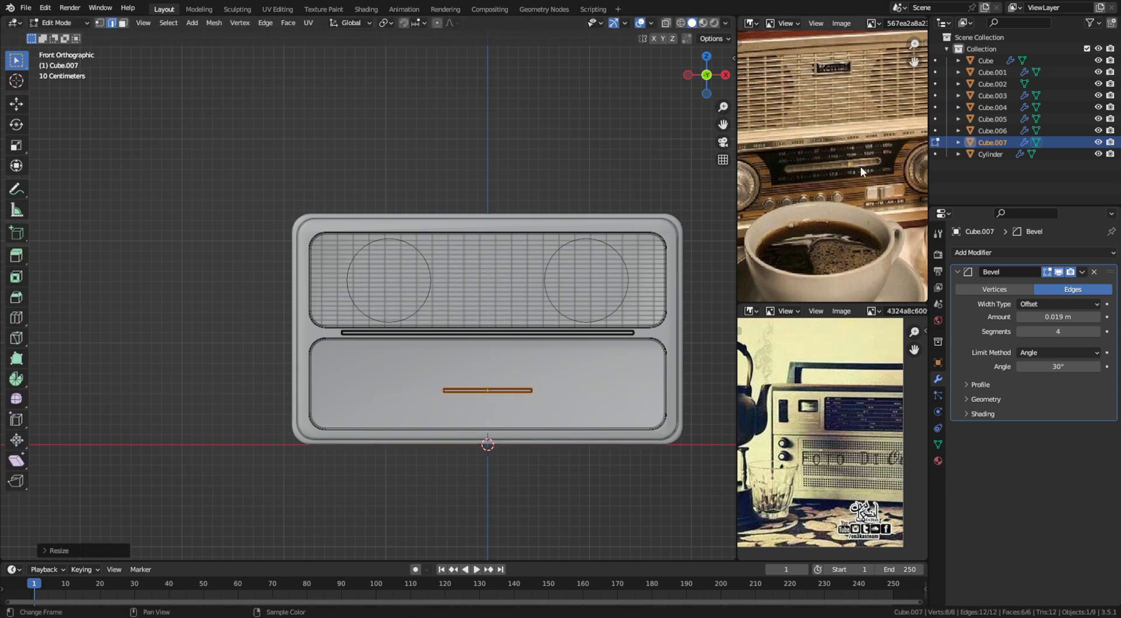
{"action": "scroll", "coordinate": [860, 166], "scroll_direction": "up", "scroll_amount": 3}
Step: Move the short strip along Y so it passes into the lower recess's back surface
{"action": "key", "text": "Tab"}
{"action": "middle_click_drag", "start_coordinate": [627, 347], "coordinate": [481, 299]}
{"action": "scroll", "coordinate": [500, 313], "scroll_direction": "up", "scroll_amount": 4}
{"action": "key", "text": "g"}
{"action": "key", "text": "y"}
{"action": "left_click", "coordinate": [522, 303]}
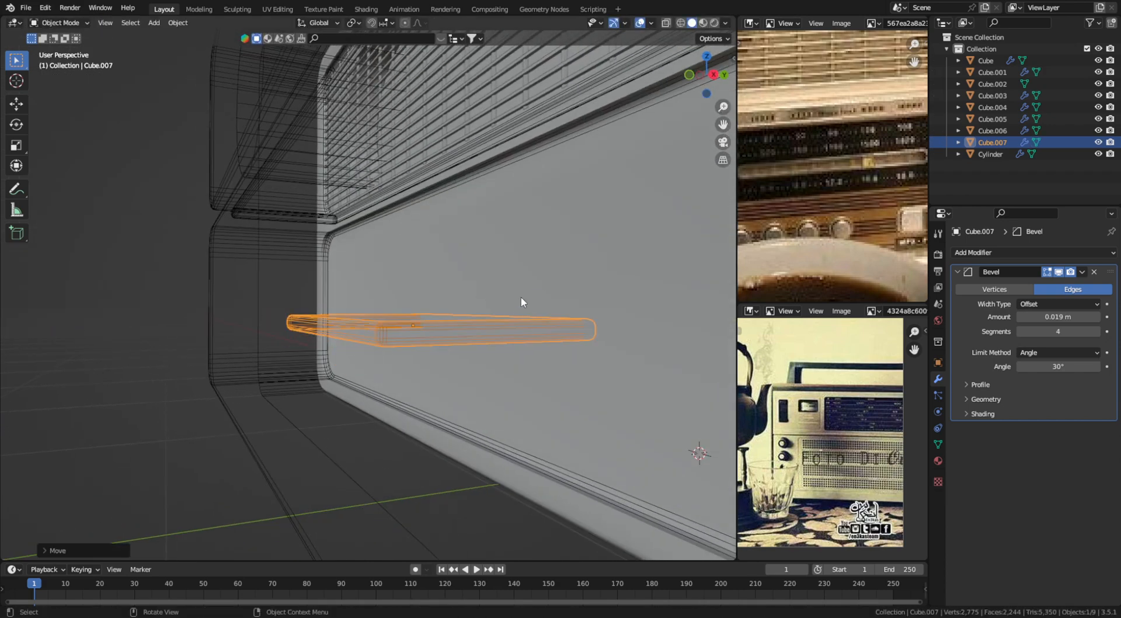
Step: Add a Difference Boolean modifier to the front panel Cube.001 with the short strip Cube.007 as its cutting object
{"action": "left_click", "coordinate": [537, 278]}
{"action": "scroll", "coordinate": [537, 278], "scroll_direction": "down", "scroll_amount": 3}
{"action": "left_click", "coordinate": [992, 250]}
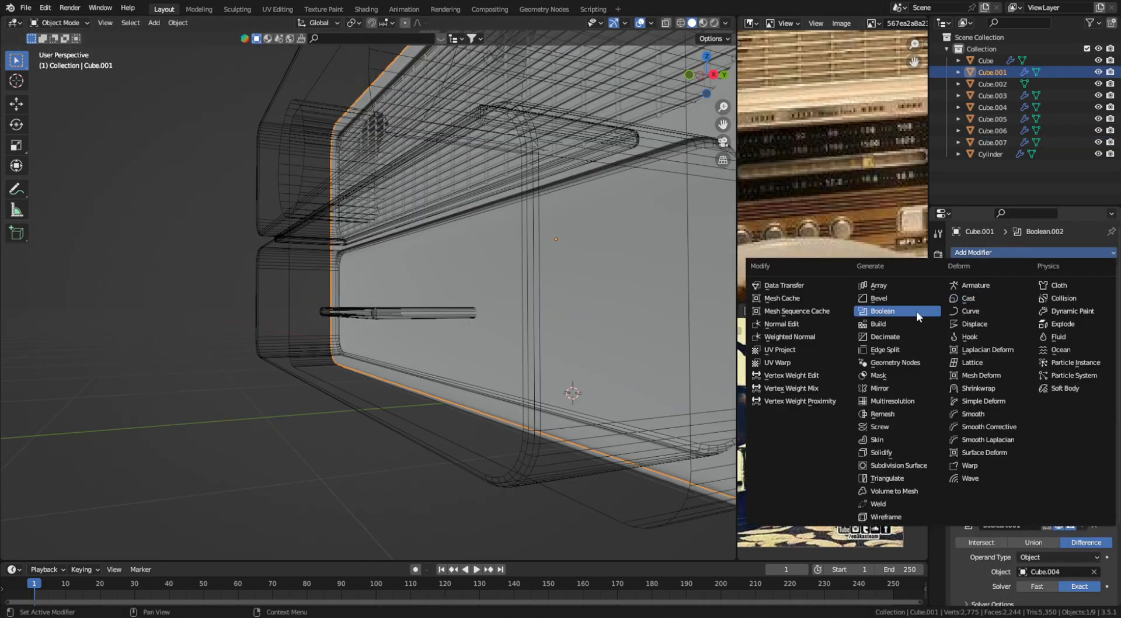
{"action": "left_click", "coordinate": [893, 314]}
{"action": "scroll", "coordinate": [1102, 581], "scroll_direction": "down", "scroll_amount": 5}
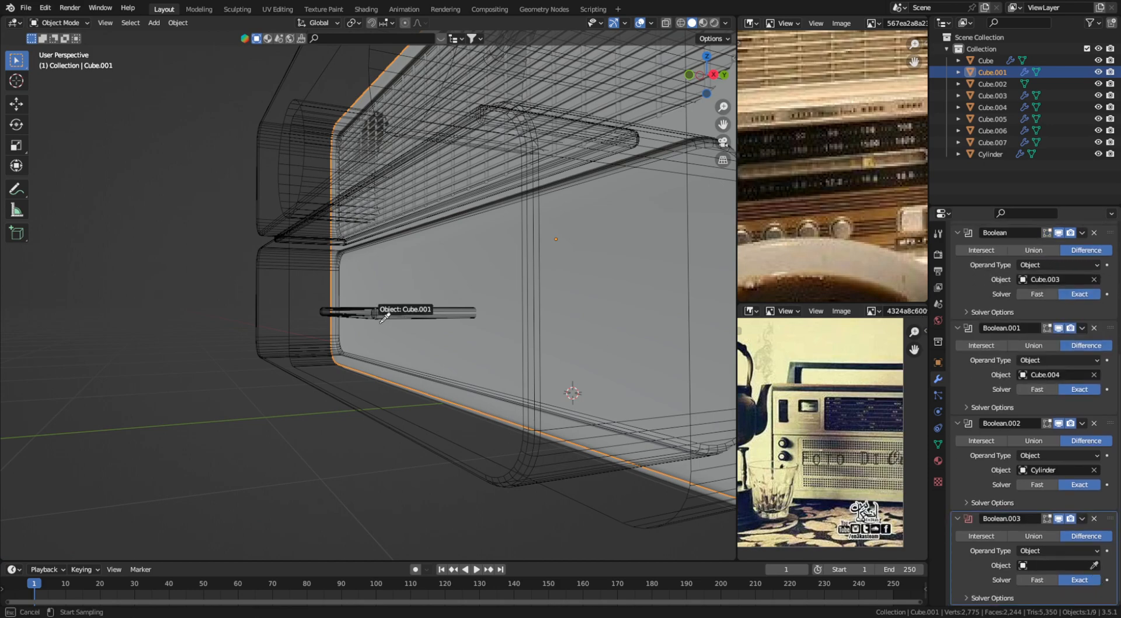
{"action": "middle_click_drag", "start_coordinate": [376, 318], "coordinate": [480, 387]}
Step: Reposition the short strip cutter along Y to adjust the slot it cuts in the lower recess
{"action": "left_click", "coordinate": [455, 387]}
{"action": "key", "text": "g"}
{"action": "key", "text": "y"}
{"action": "left_click", "coordinate": [465, 383]}
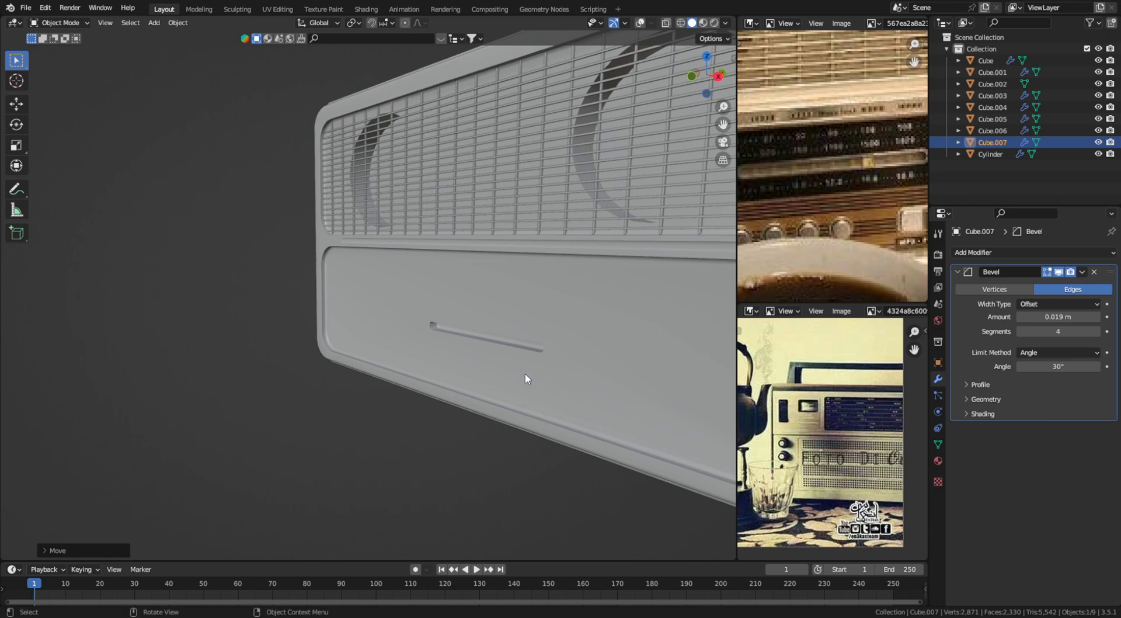
Step: Lengthen the short slot cutter's mesh along X by a factor of about 1.2
{"action": "key", "text": "Tab"}
{"action": "key", "text": "alt+z"}
{"action": "key", "text": "s"}
{"action": "key", "text": "x"}
{"action": "left_click", "coordinate": [637, 385]}
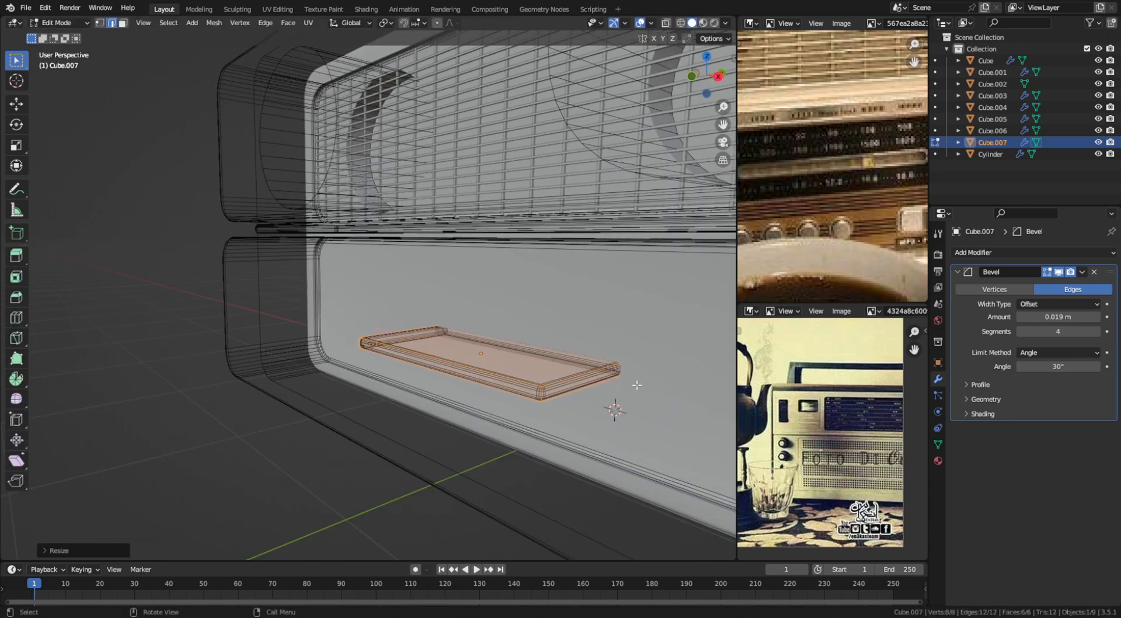
{"action": "key", "text": "shift+alt+z"}
Step: Move the slot cutter about 0.025 m along negative Y and save the file
{"action": "middle_click_drag", "start_coordinate": [636, 385], "coordinate": [621, 359]}
{"action": "scroll", "coordinate": [621, 358], "scroll_direction": "up", "scroll_amount": 3}
{"action": "key", "text": "Tab"}
{"action": "key", "text": "g"}
{"action": "key", "text": "y"}
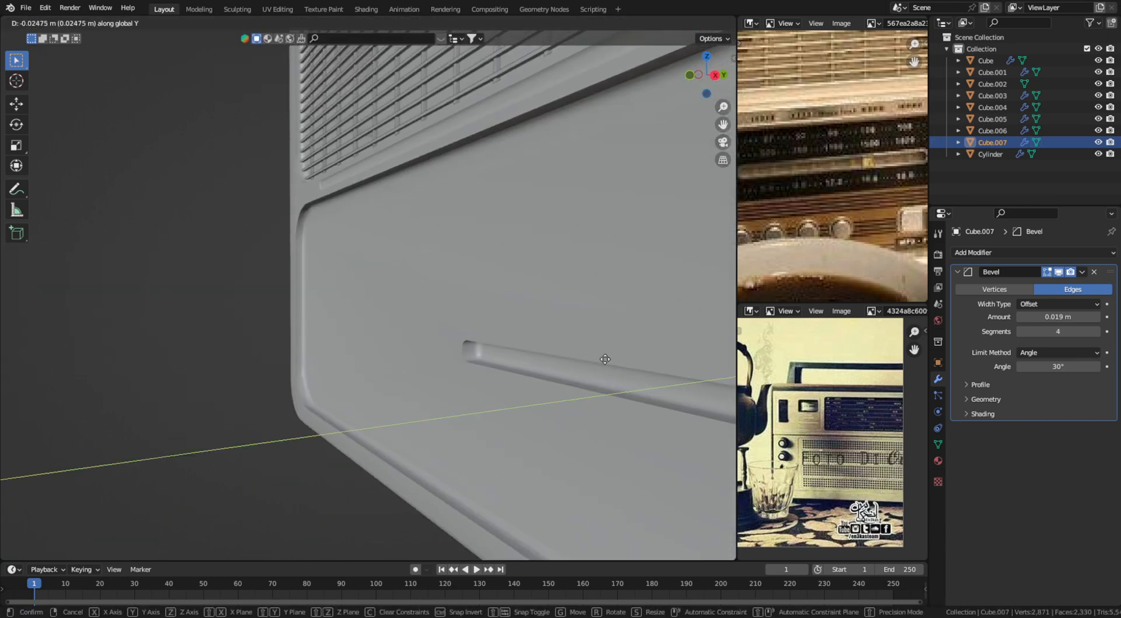
{"action": "left_click", "coordinate": [605, 359]}
{"action": "key", "text": "KP_1"}
{"action": "key", "text": "ctrl+s"}
Step: Add a cylinder mesh and rotate it 90° about the X axis
{"action": "key", "text": "shift+a"}
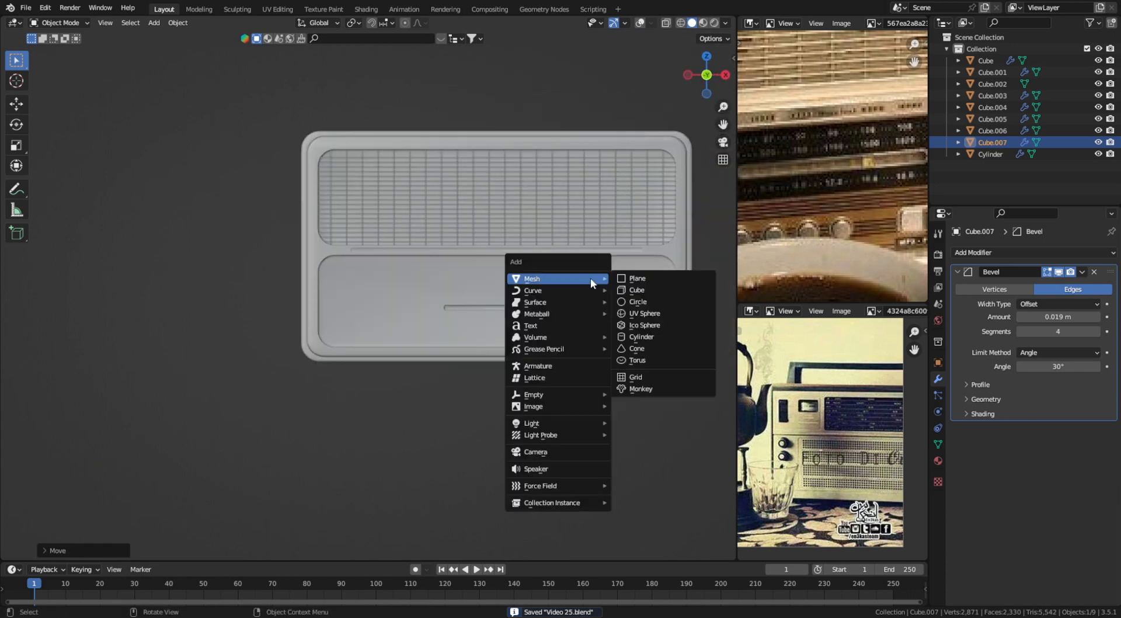
{"action": "left_click", "coordinate": [648, 338]}
{"action": "middle_click_drag", "start_coordinate": [573, 348], "coordinate": [591, 405], "text": "shift"}
{"action": "type", "text": "rx"}
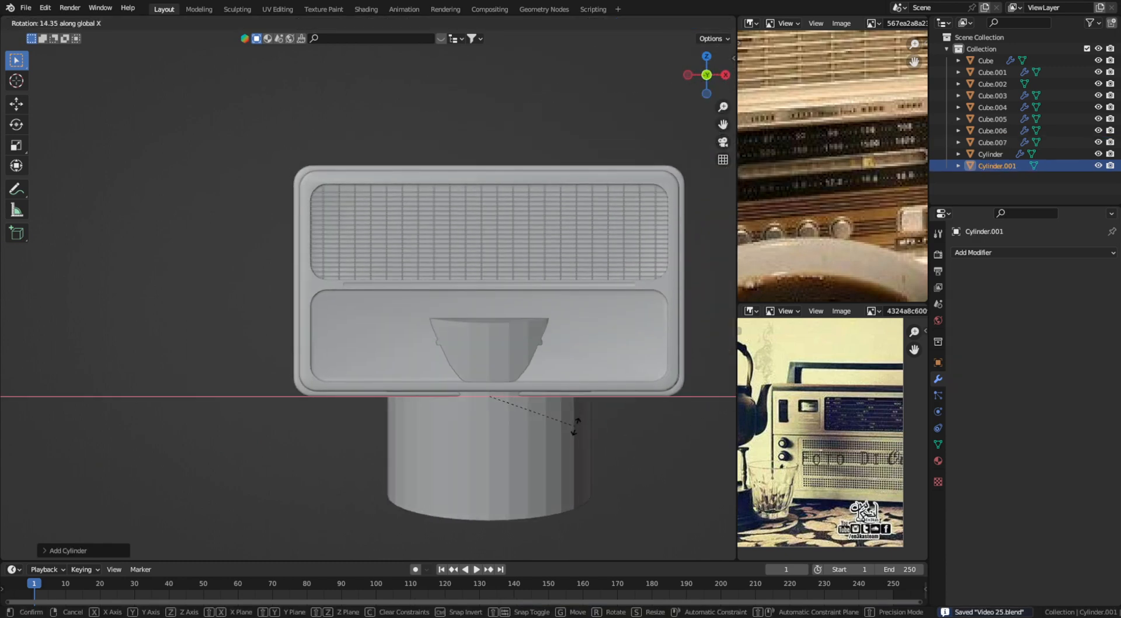
{"action": "type", "text": "90"}
{"action": "left_click", "coordinate": [678, 366]}
Step: Scale the new cylinder down and place it at the left end of the lower recess as a tuning knob
{"action": "scroll", "coordinate": [531, 214], "scroll_direction": "down", "scroll_amount": 4}
{"action": "scroll", "coordinate": [813, 225], "scroll_direction": "down", "scroll_amount": 5}
{"action": "middle_click_drag", "start_coordinate": [812, 224], "coordinate": [865, 231]}
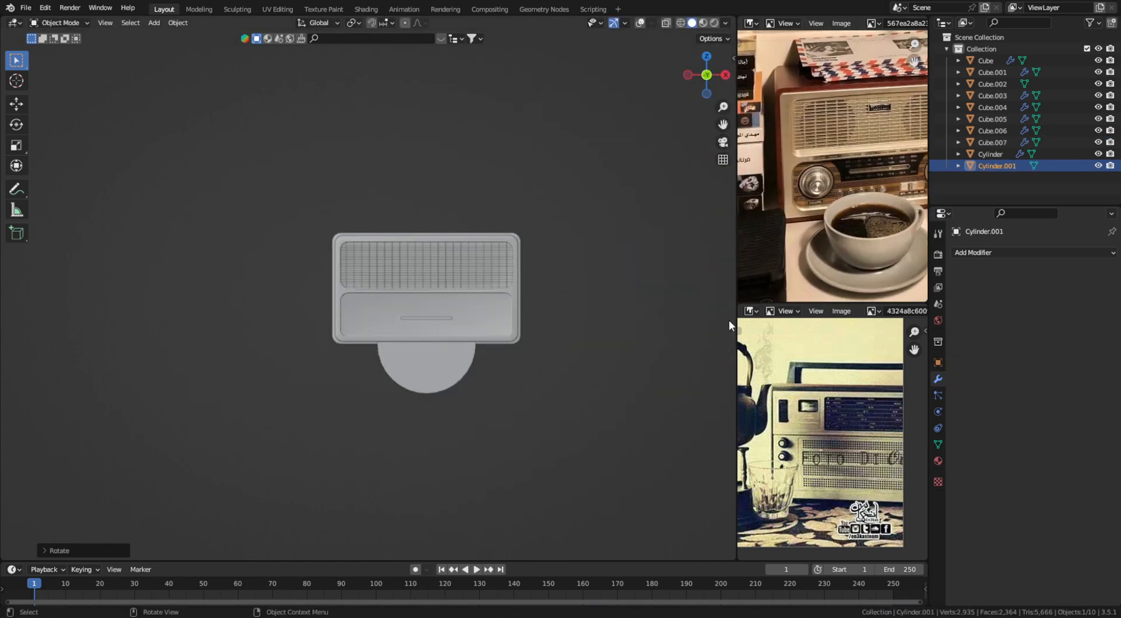
{"action": "key", "text": "s"}
{"action": "left_click", "coordinate": [517, 349]}
{"action": "key", "text": "g"}
{"action": "left_click", "coordinate": [449, 316]}
{"action": "key", "text": "alt+shift+z"}
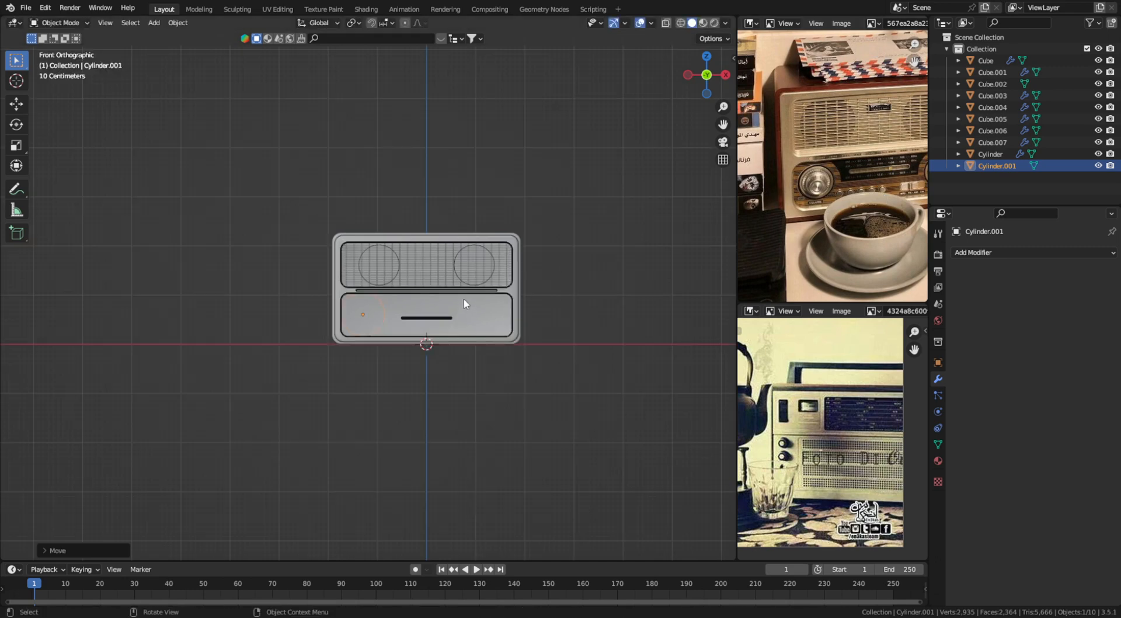
Step: Move the knob cylinder along Y to the front of the radio and resize it to fit the lower recess
{"action": "middle_click_drag", "start_coordinate": [465, 305], "coordinate": [449, 318]}
{"action": "key", "text": "g"}
{"action": "key", "text": "y"}
{"action": "left_click", "coordinate": [423, 331]}
{"action": "key", "text": "s"}
{"action": "left_click", "coordinate": [454, 333]}
{"action": "scroll", "coordinate": [454, 334], "scroll_direction": "up", "scroll_amount": 3}
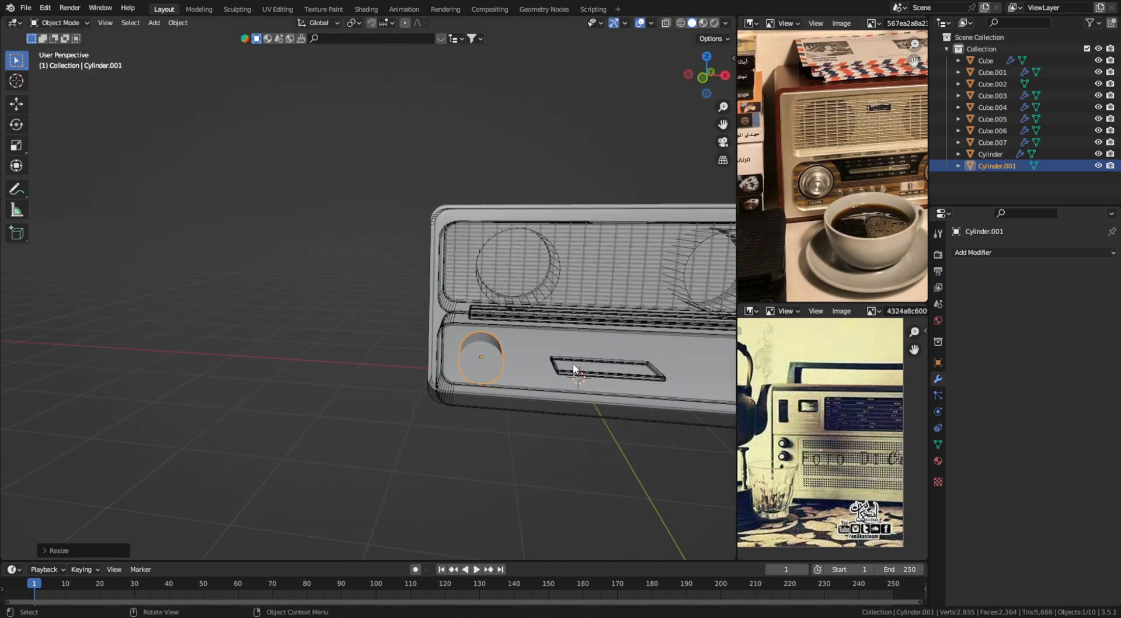
Step: Adjust the knob cylinder's depth along Y and fine-tune its position in the lower recess from the front view
{"action": "middle_click_drag", "start_coordinate": [567, 362], "coordinate": [473, 355]}
{"action": "key", "text": "g"}
{"action": "key", "text": "y"}
{"action": "left_click", "coordinate": [506, 344]}
{"action": "middle_click_drag", "start_coordinate": [809, 206], "coordinate": [815, 204]}
{"action": "key", "text": "KP_1"}
{"action": "scroll", "coordinate": [424, 384], "scroll_direction": "up", "scroll_amount": 3}
{"action": "key", "text": "g"}
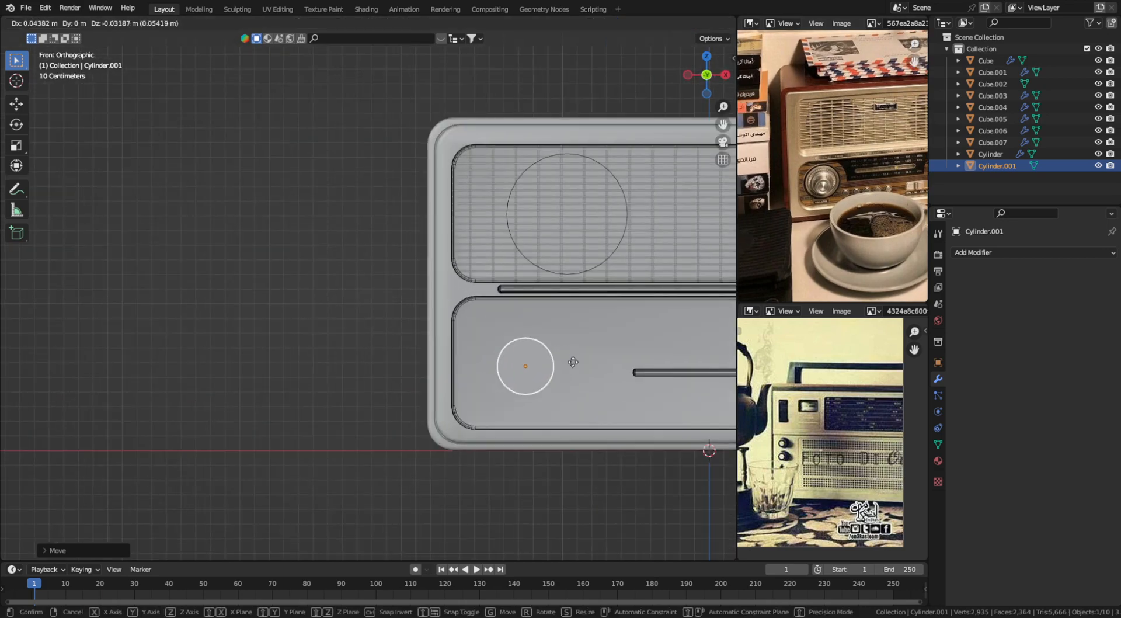
{"action": "left_click", "coordinate": [570, 359]}
Step: Flatten the knob cylinder's mesh along Y and push its front face back toward the panel
{"action": "middle_click_drag", "start_coordinate": [570, 359], "coordinate": [544, 354]}
{"action": "key", "text": "Tab"}
{"action": "key", "text": "s"}
{"action": "key", "text": "y"}
{"action": "left_click", "coordinate": [482, 367]}
{"action": "scroll", "coordinate": [473, 375], "scroll_direction": "up", "scroll_amount": 4}
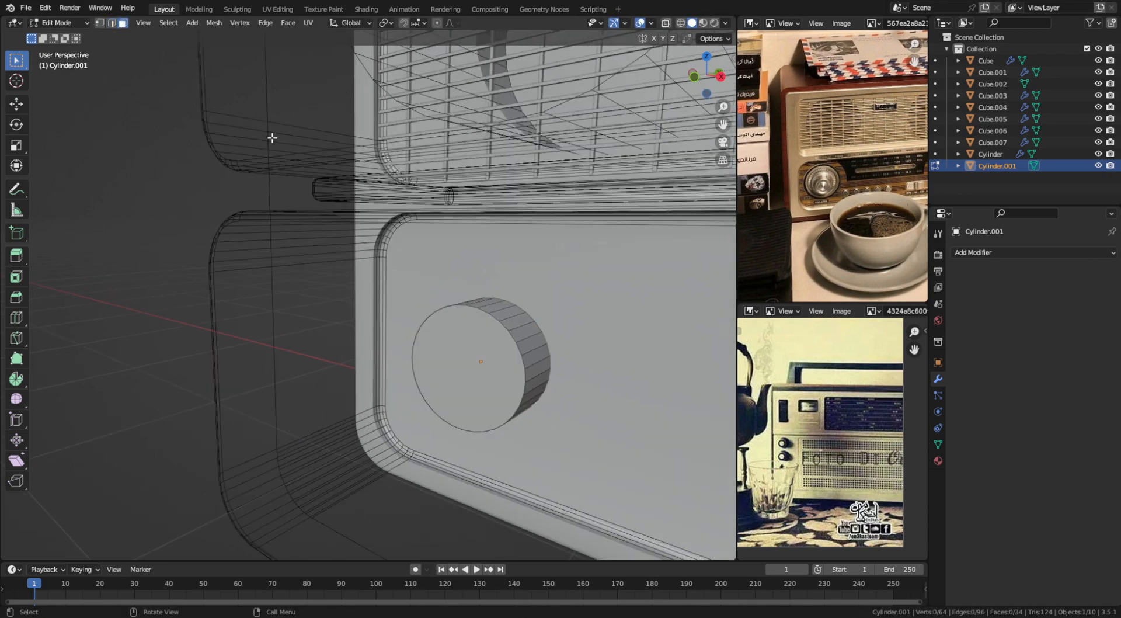
{"action": "left_click", "coordinate": [500, 370]}
{"action": "key", "text": "g"}
{"action": "key", "text": "y"}
{"action": "left_click", "coordinate": [588, 358]}
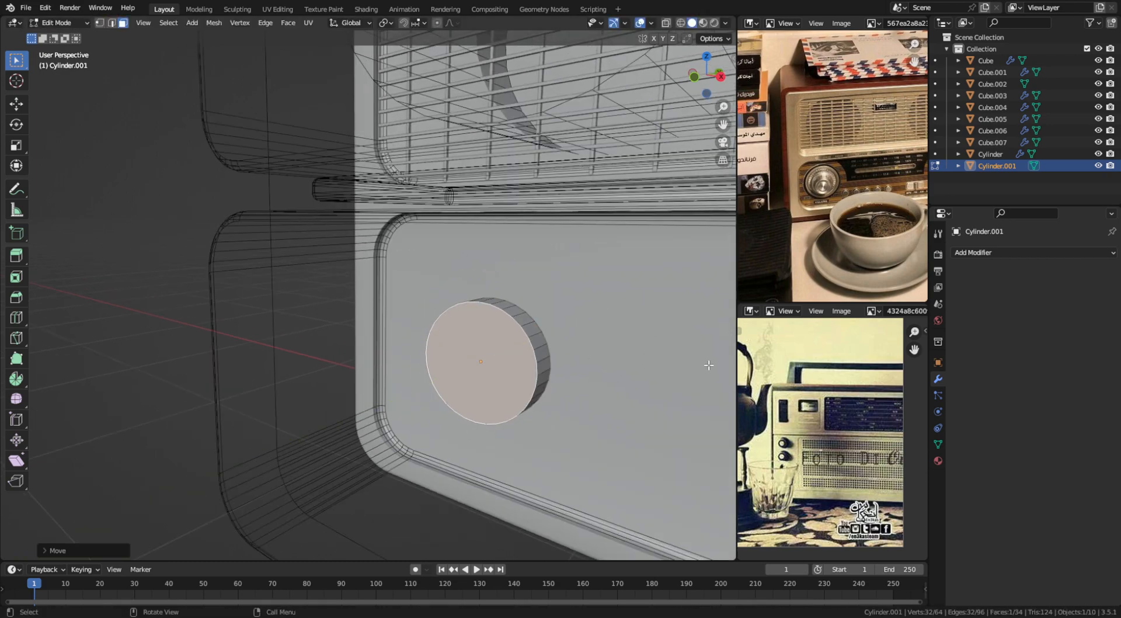
Step: Inset the knob's front face and extrude it forward to form a smaller raised cylinder
{"action": "key", "text": "i"}
{"action": "left_click", "coordinate": [684, 369]}
{"action": "key", "text": "e"}
{"action": "left_click", "coordinate": [665, 386]}
Step: Scale the whole knob down slightly and move it about 0.03 m along Y toward the panel
{"action": "key", "text": "Tab"}
{"action": "key", "text": "s"}
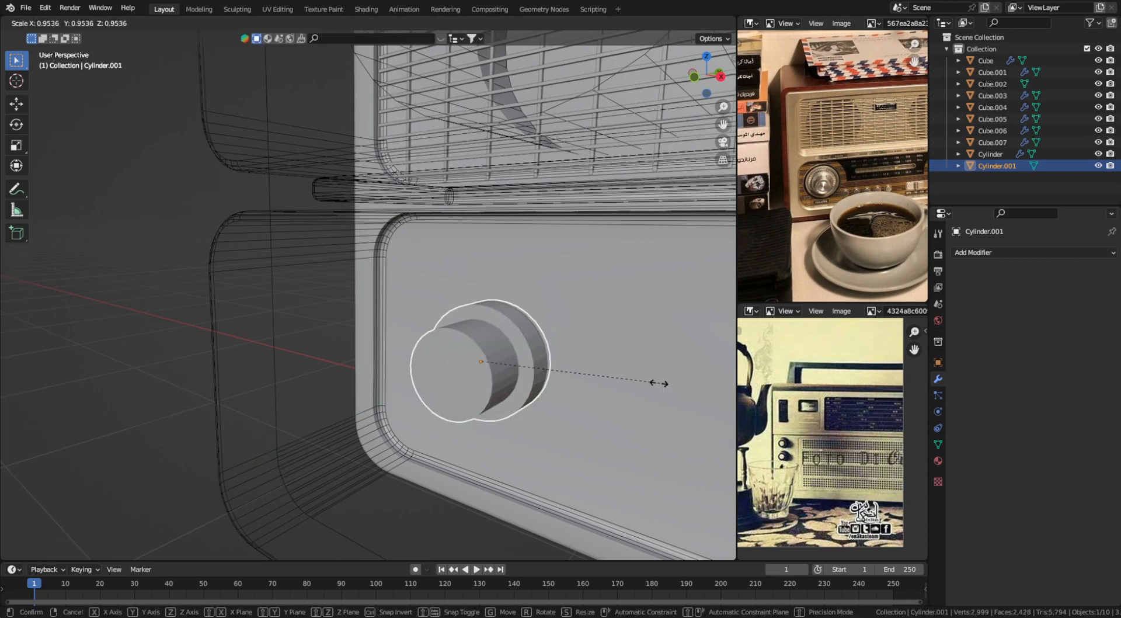
{"action": "left_click", "coordinate": [618, 384]}
{"action": "key", "text": "shift+alt+z"}
{"action": "key", "text": "s"}
{"action": "left_click", "coordinate": [646, 380]}
{"action": "key", "text": "g"}
{"action": "key", "text": "y"}
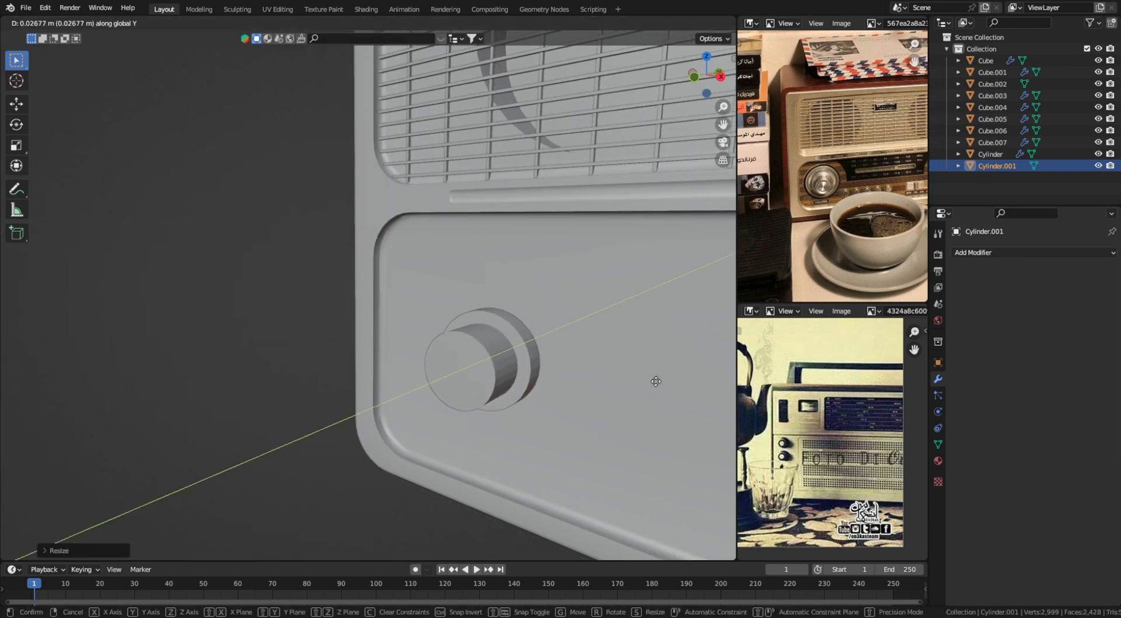
{"action": "left_click", "coordinate": [654, 380]}
Step: Apply smooth shading to the knob and fine-tune its overall size
{"action": "left_click", "coordinate": [178, 22]}
{"action": "left_click", "coordinate": [227, 291]}
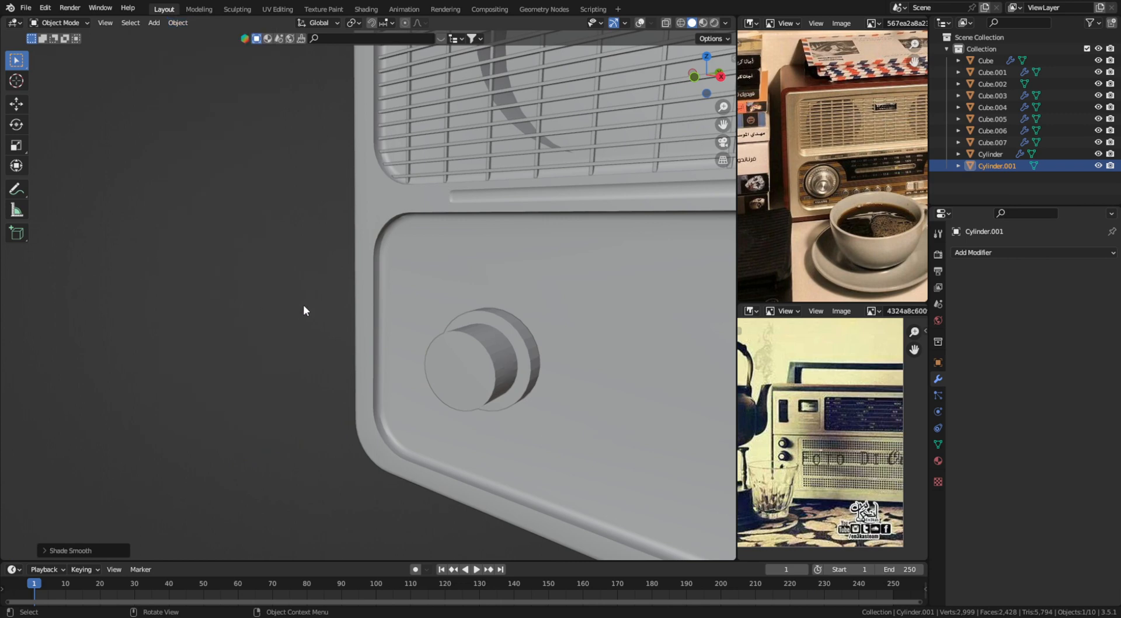
{"action": "scroll", "coordinate": [303, 311], "scroll_direction": "down", "scroll_amount": 5}
{"action": "middle_click_drag", "start_coordinate": [343, 351], "coordinate": [363, 363]}
{"action": "key", "text": "s"}
{"action": "left_click", "coordinate": [415, 362]}
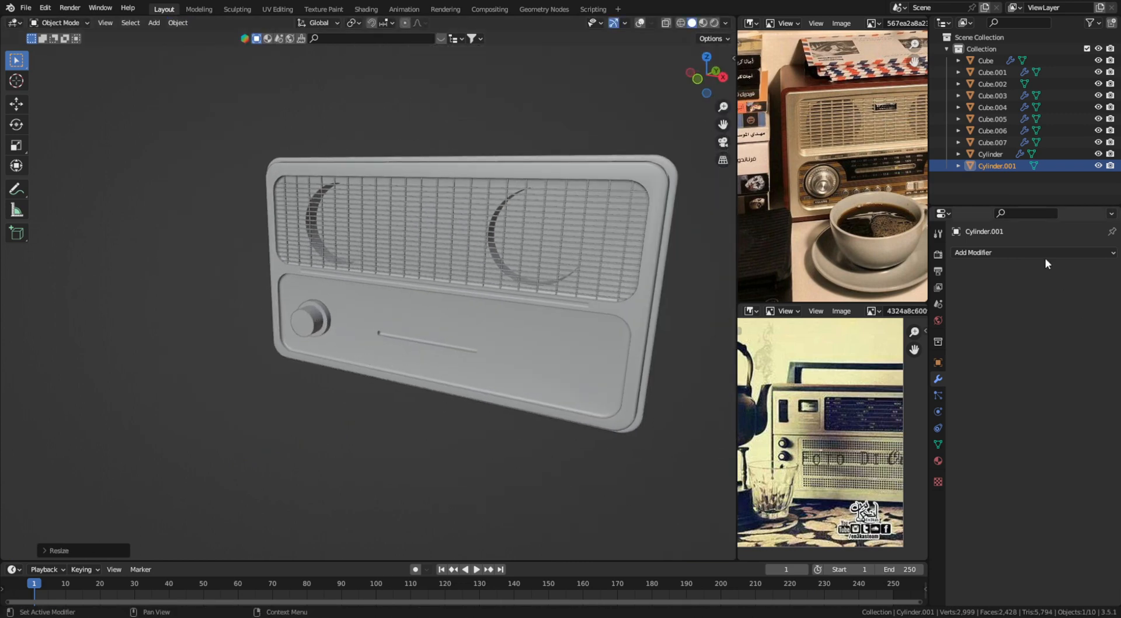
Step: Add a Mirror modifier to the knob on the X axis with Cube as the mirror object
{"action": "left_click", "coordinate": [1045, 254]}
{"action": "left_click", "coordinate": [876, 391]}
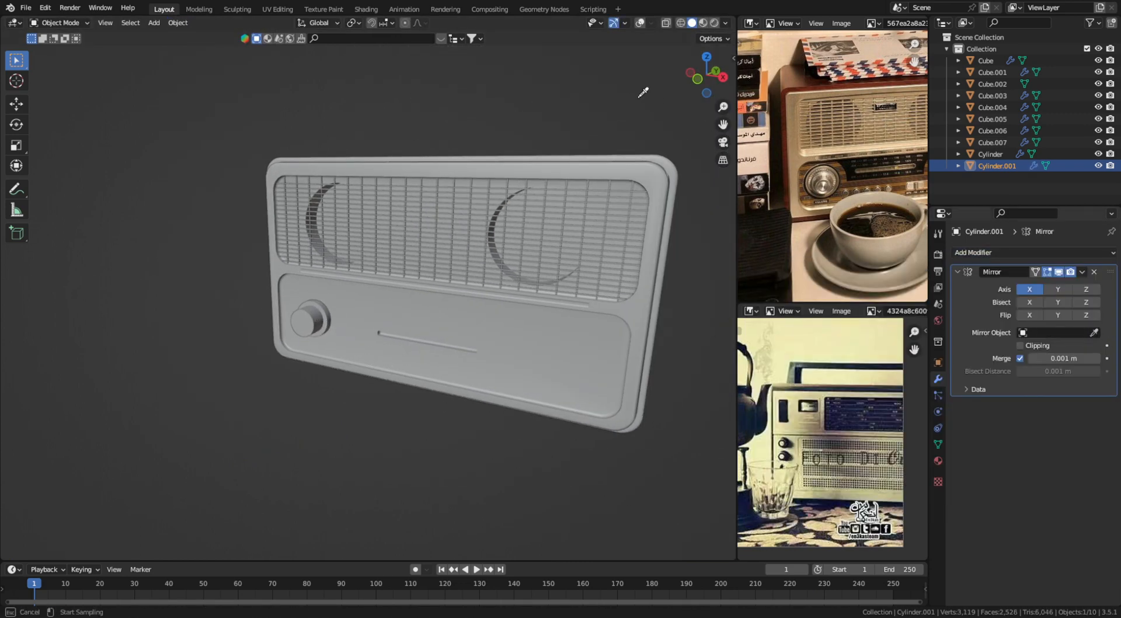
{"action": "middle_click_drag", "start_coordinate": [533, 217], "coordinate": [468, 342]}
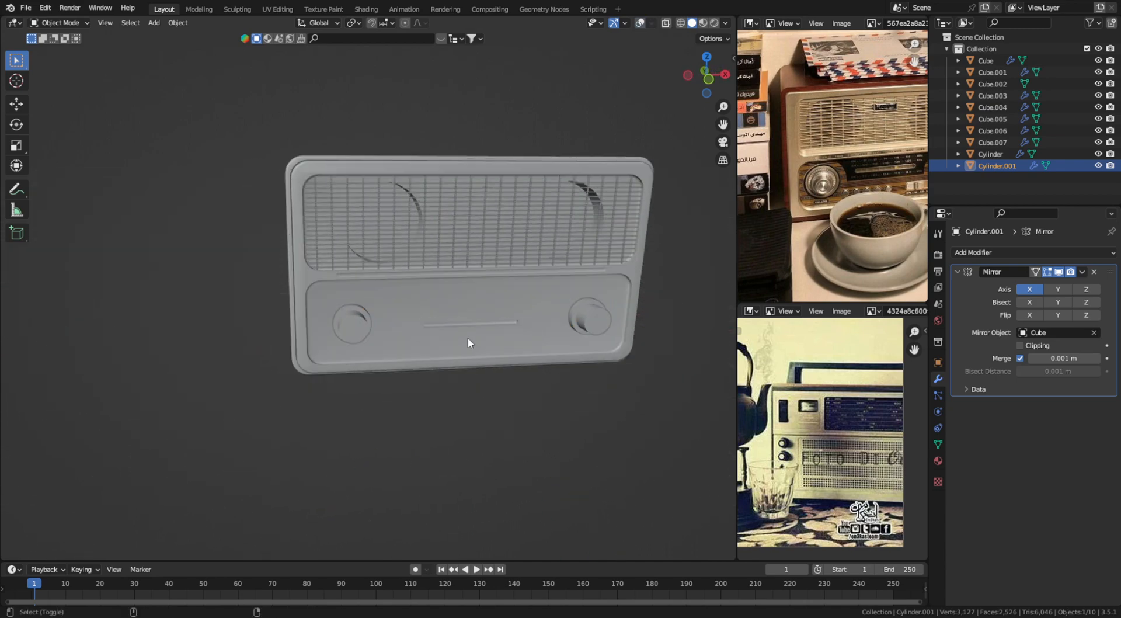
Step: Fine-tune the mirrored knob's overall size
{"action": "key", "text": "s"}
{"action": "left_click", "coordinate": [416, 335]}
{"action": "key", "text": "KP_1"}
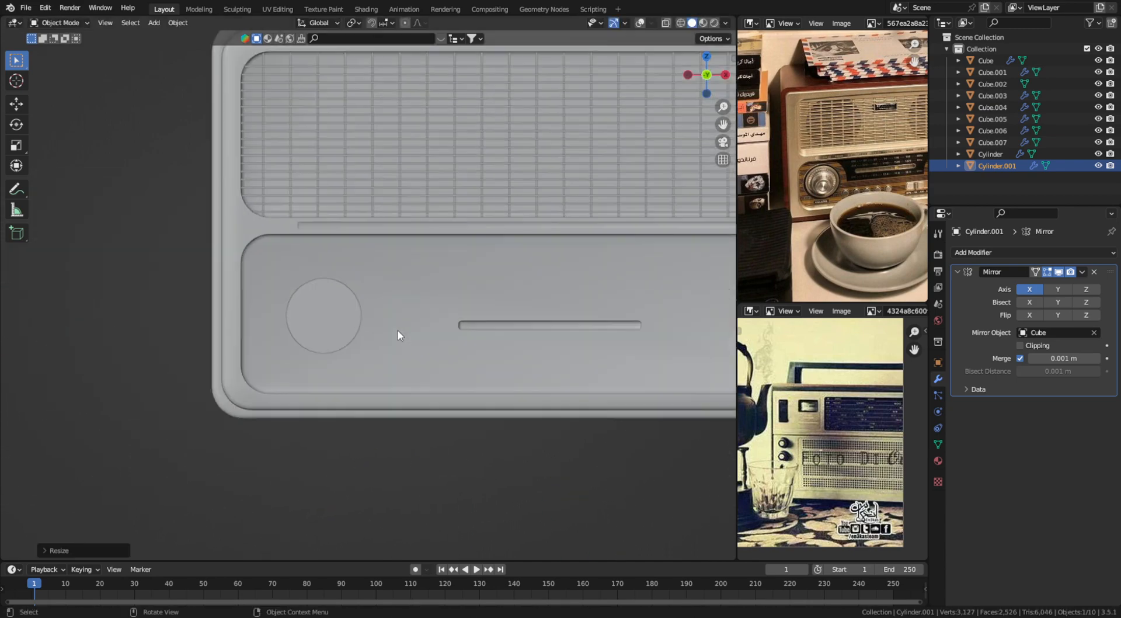
Step: Duplicate the knob, remove the copy's Mirror modifier and scale the copy down to a small button beside the knob
{"action": "scroll", "coordinate": [397, 332], "scroll_direction": "down", "scroll_amount": 4}
{"action": "key", "text": "shift+d"}
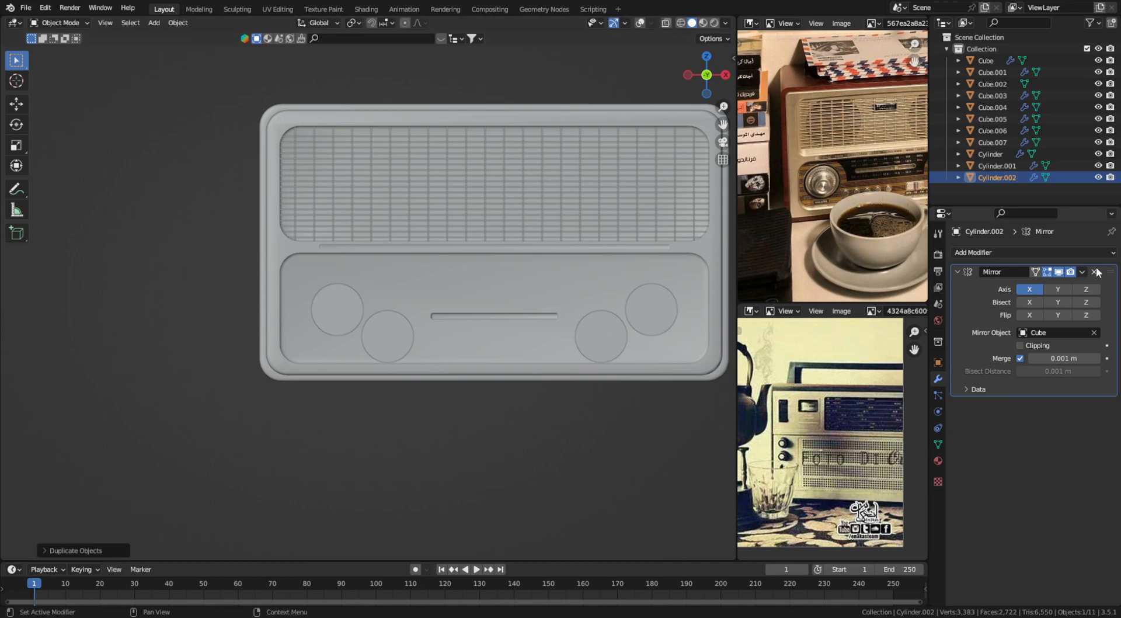
{"action": "left_click", "coordinate": [1096, 272]}
{"action": "scroll", "coordinate": [540, 328], "scroll_direction": "up", "scroll_amount": 3}
{"action": "key", "text": "s"}
{"action": "left_click", "coordinate": [458, 355]}
Step: Move the small button along Y so it sits against the lower panel
{"action": "middle_click_drag", "start_coordinate": [458, 355], "coordinate": [408, 353]}
{"action": "key", "text": "g"}
{"action": "key", "text": "y"}
{"action": "left_click", "coordinate": [415, 349]}
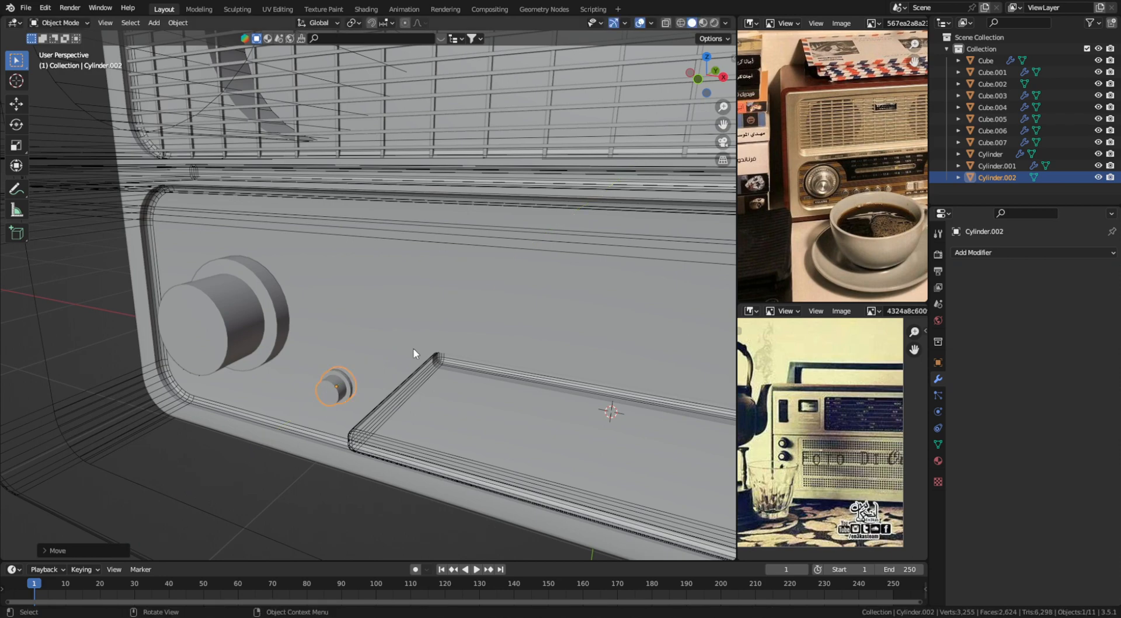
Step: Add an Array modifier to the small button with a count of 5 and a relative X offset of 1.400
{"action": "key", "text": "KP_1"}
{"action": "left_click", "coordinate": [1039, 252]}
{"action": "left_click", "coordinate": [900, 288]}
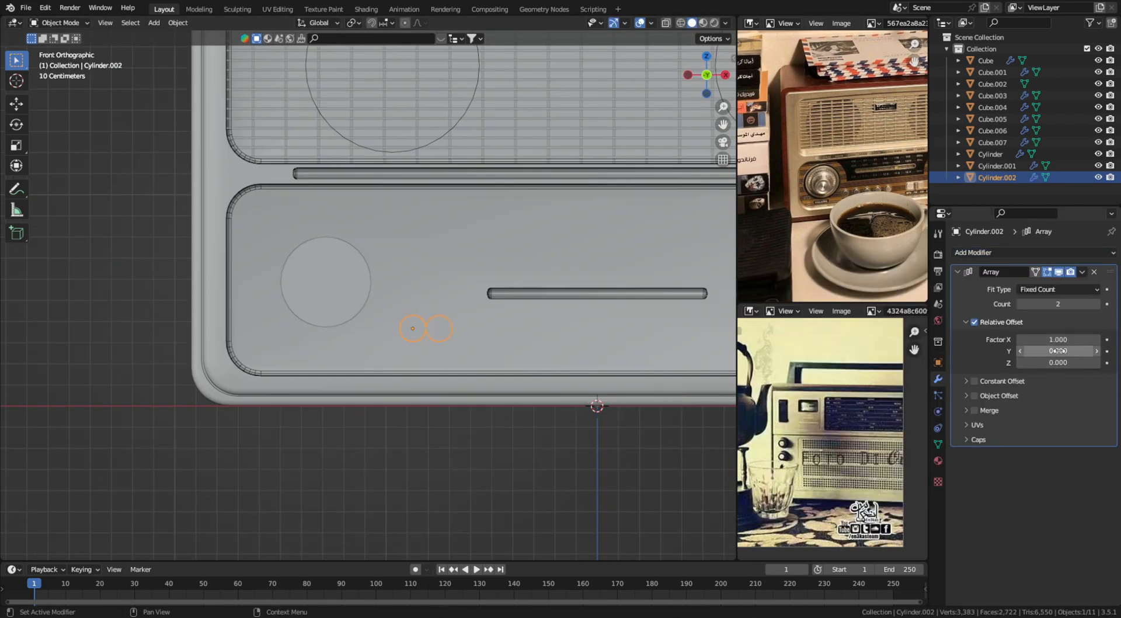
{"action": "left_click", "coordinate": [1099, 304]}
{"action": "left_click", "coordinate": [1099, 303]}
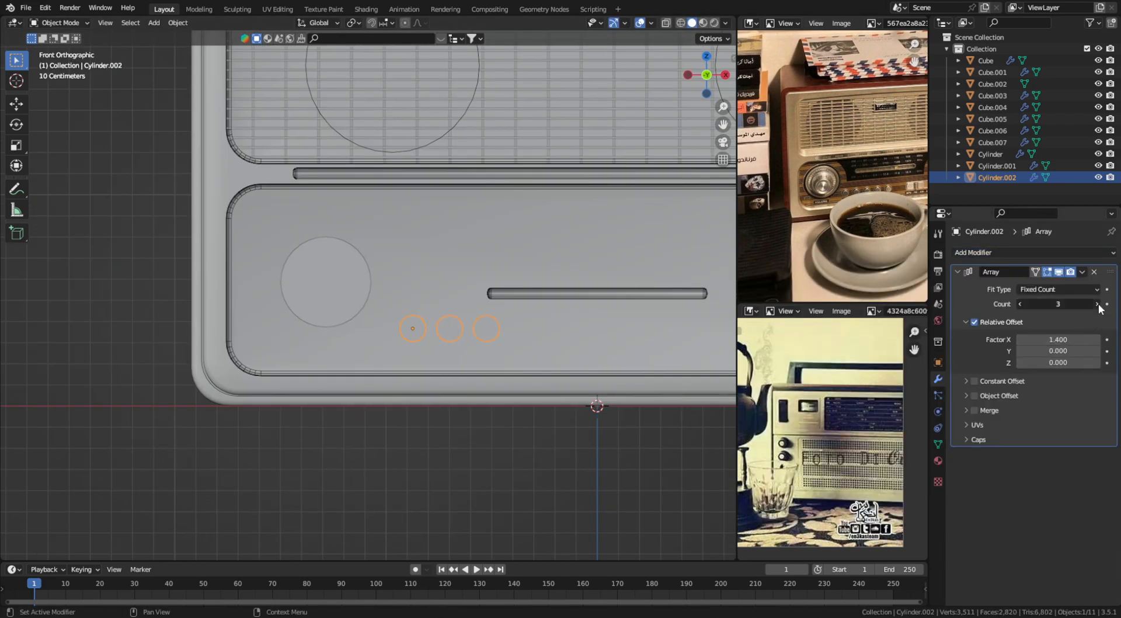
{"action": "left_click", "coordinate": [1098, 303]}
Step: Flatten the buttons along Y and apply the object transform
{"action": "middle_click_drag", "start_coordinate": [624, 336], "coordinate": [580, 368]}
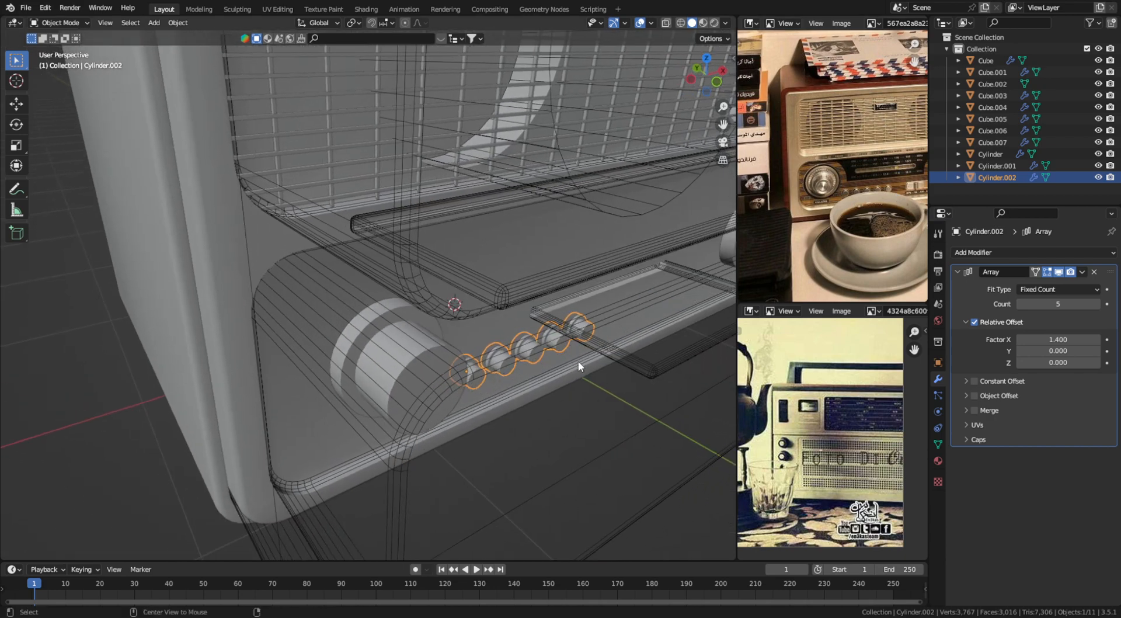
{"action": "scroll", "coordinate": [614, 403], "scroll_direction": "up", "scroll_amount": 4}
{"action": "key", "text": "s"}
{"action": "key", "text": "y"}
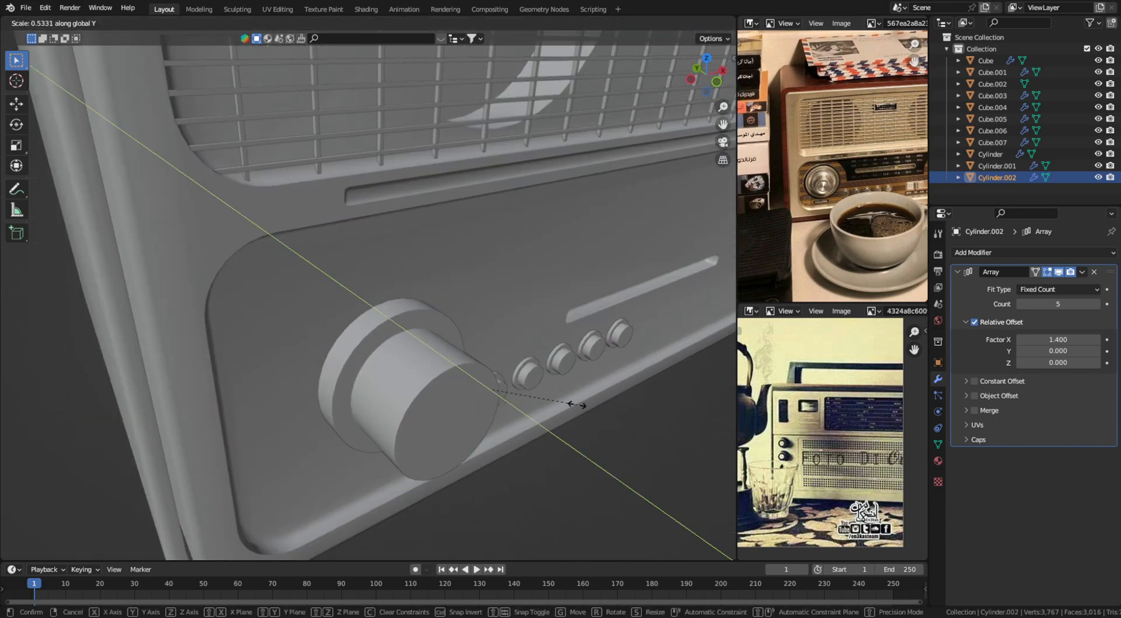
{"action": "left_click", "coordinate": [601, 401]}
{"action": "key", "text": "ctrl+a"}
{"action": "left_click", "coordinate": [675, 372]}
{"action": "middle_click_drag", "start_coordinate": [672, 373], "coordinate": [649, 368]}
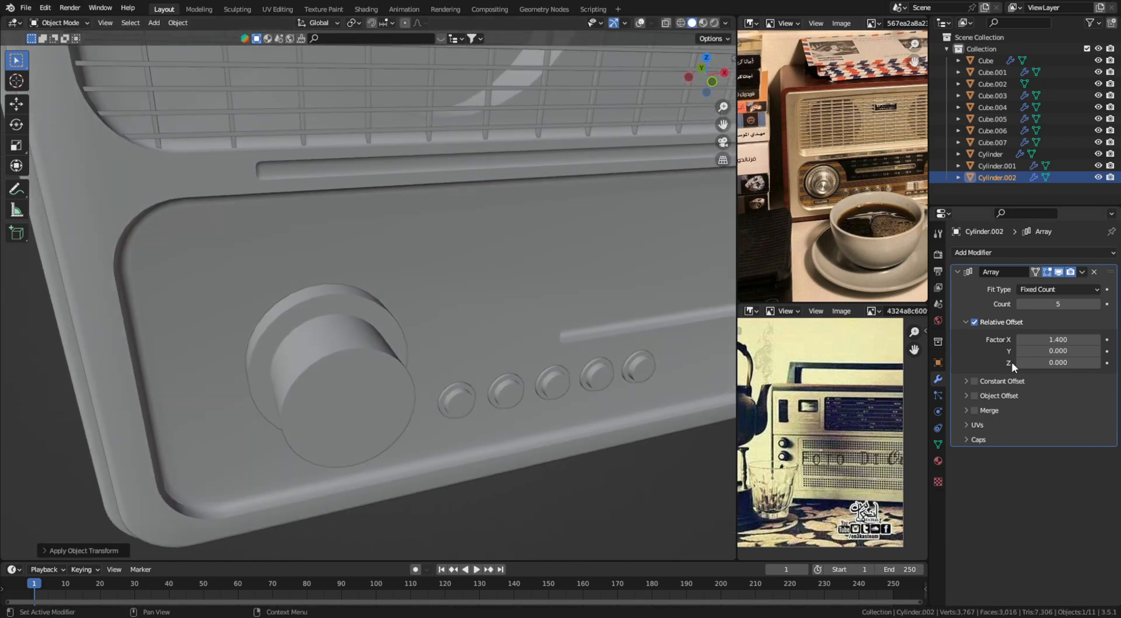
Step: Scale the buttons down slightly, set the array's X factor to 1.690 and adjust the row's height along Z
{"action": "key", "text": "s"}
{"action": "left_click", "coordinate": [643, 381]}
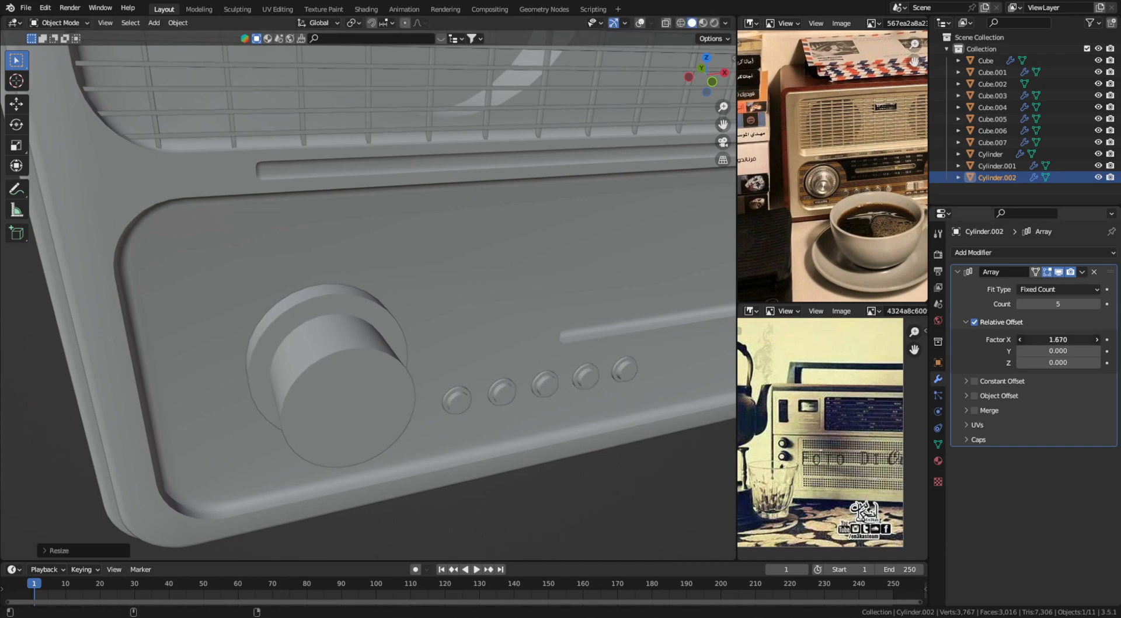
{"action": "key", "text": "g"}
{"action": "key", "text": "z"}
{"action": "left_click", "coordinate": [561, 334]}
Step: Add a Bevel modifier to the large knob and apply its object transform
{"action": "scroll", "coordinate": [561, 333], "scroll_direction": "down", "scroll_amount": 4}
{"action": "middle_click_drag", "start_coordinate": [560, 332], "coordinate": [613, 371]}
{"action": "key", "text": "alt+shift+z"}
{"action": "left_click", "coordinate": [428, 345]}
{"action": "middle_click_drag", "start_coordinate": [428, 344], "coordinate": [402, 334]}
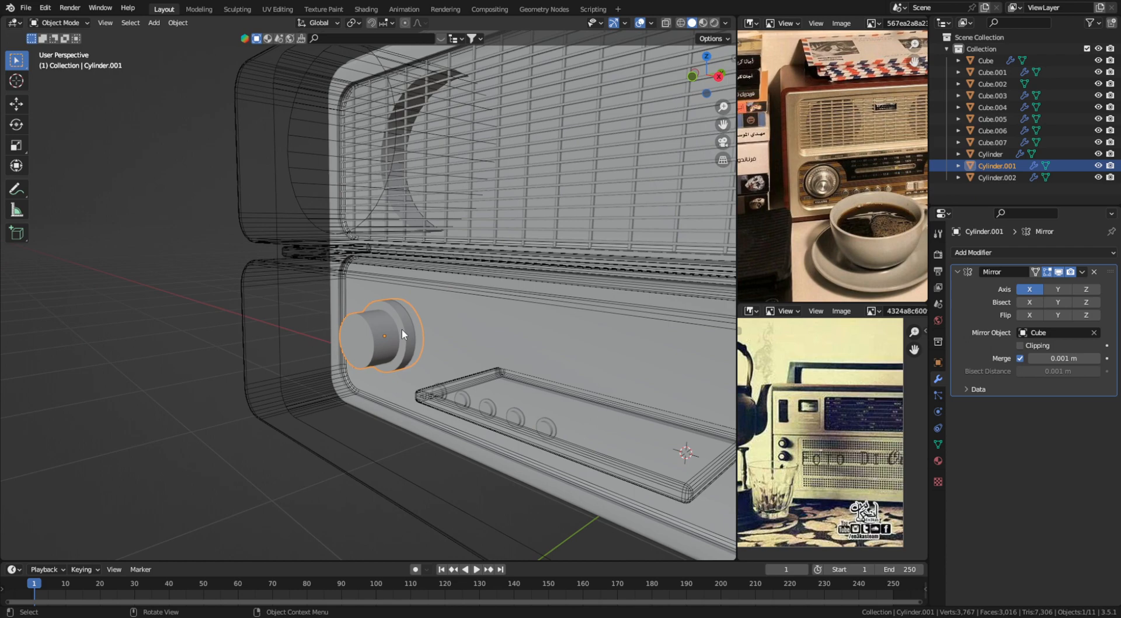
{"action": "left_click", "coordinate": [1063, 253]}
{"action": "left_click", "coordinate": [925, 298]}
{"action": "key", "text": "ctrl+a"}
{"action": "left_click", "coordinate": [531, 300]}
Step: Set the large knob's bevel to 4 segments and an amount of 0.011 m
{"action": "scroll", "coordinate": [532, 300], "scroll_direction": "up", "scroll_amount": 3}
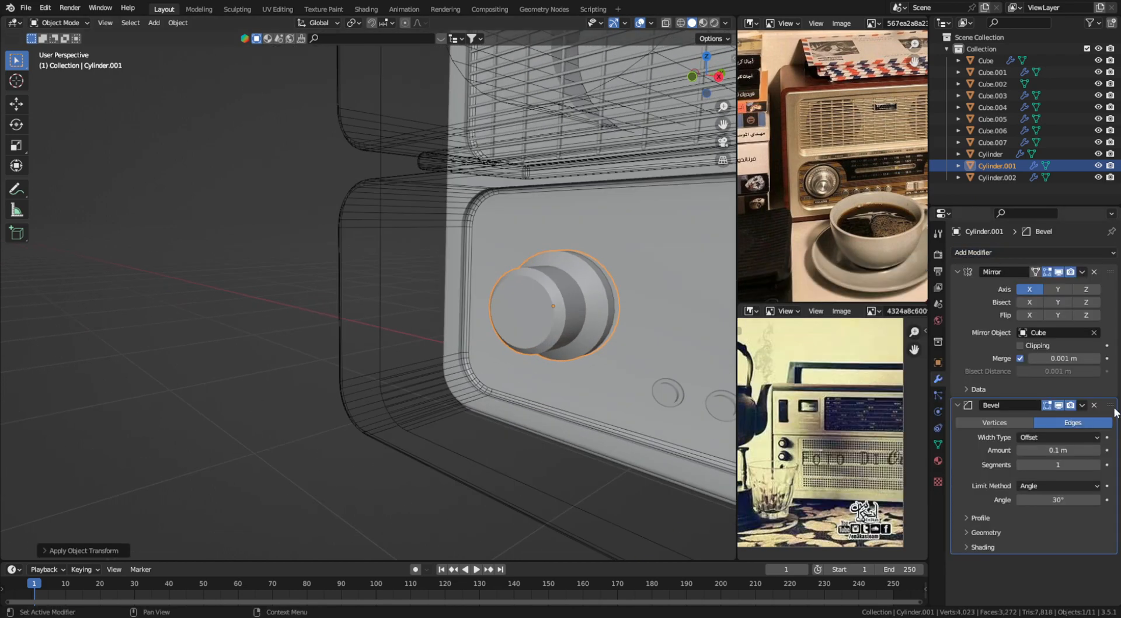
{"action": "mouse_move", "coordinate": [1058, 464]}
{"action": "left_mouse_down"}
{"action": "mouse_move", "coordinate": [1069, 464]}
{"action": "mouse_move", "coordinate": [1045, 449]}
{"action": "mouse_move", "coordinate": [1068, 465]}
{"action": "left_mouse_up"}
{"action": "middle_click_drag", "start_coordinate": [619, 410], "coordinate": [559, 396], "text": "shift"}
{"action": "key", "text": "shift+alt+z"}
{"action": "scroll", "coordinate": [619, 403], "scroll_direction": "up", "scroll_amount": 3}
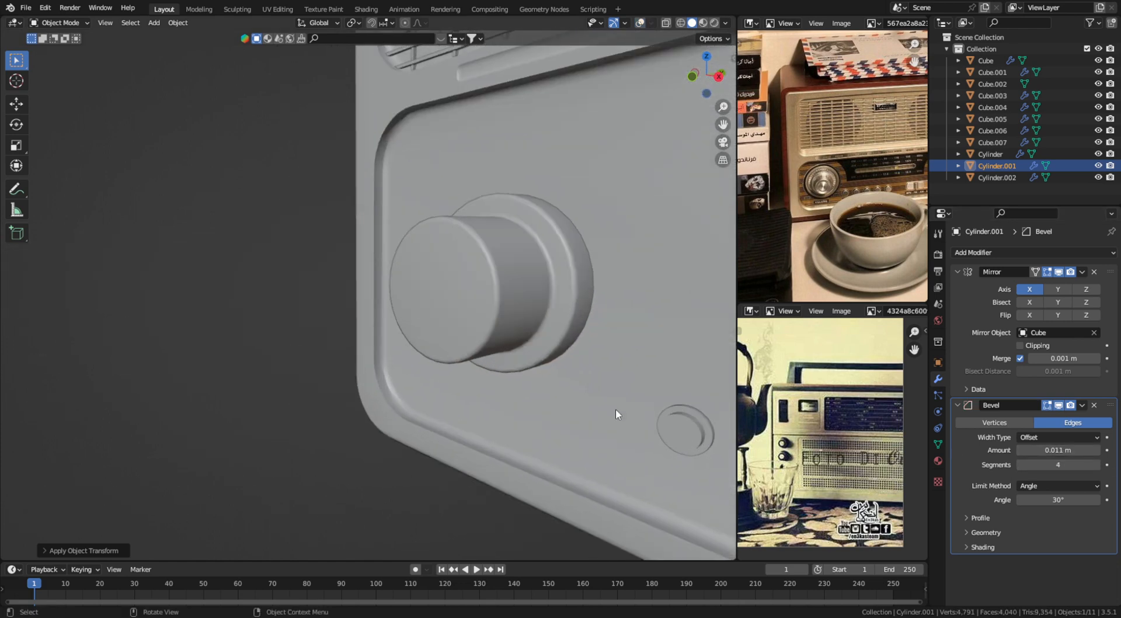
Step: Add a Bevel modifier to the small button row and apply its object transform
{"action": "key", "text": "shift+alt+z"}
{"action": "left_click", "coordinate": [685, 435]}
{"action": "middle_click_drag", "start_coordinate": [685, 435], "coordinate": [624, 423], "text": "shift"}
{"action": "left_click", "coordinate": [1030, 255]}
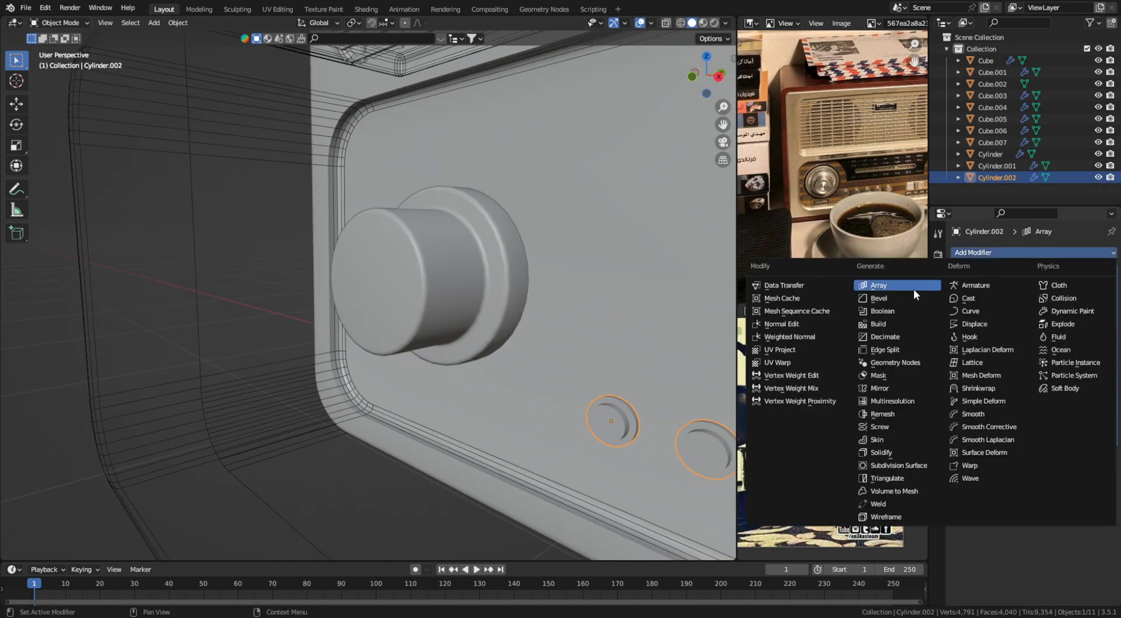
{"action": "left_click", "coordinate": [909, 299]}
{"action": "key", "text": "ctrl+a"}
{"action": "left_click", "coordinate": [551, 359]}
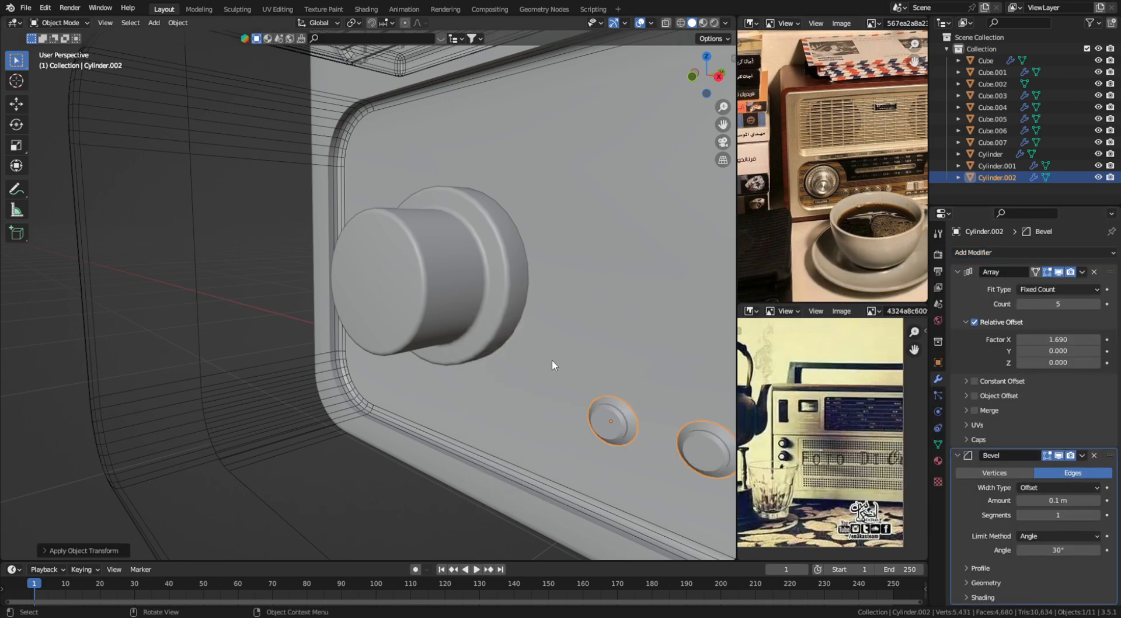
Step: Set the small buttons' bevel to 4 segments and an amount of 0.002 m, and save the file
{"action": "middle_click_drag", "start_coordinate": [695, 409], "coordinate": [570, 351], "text": "shift"}
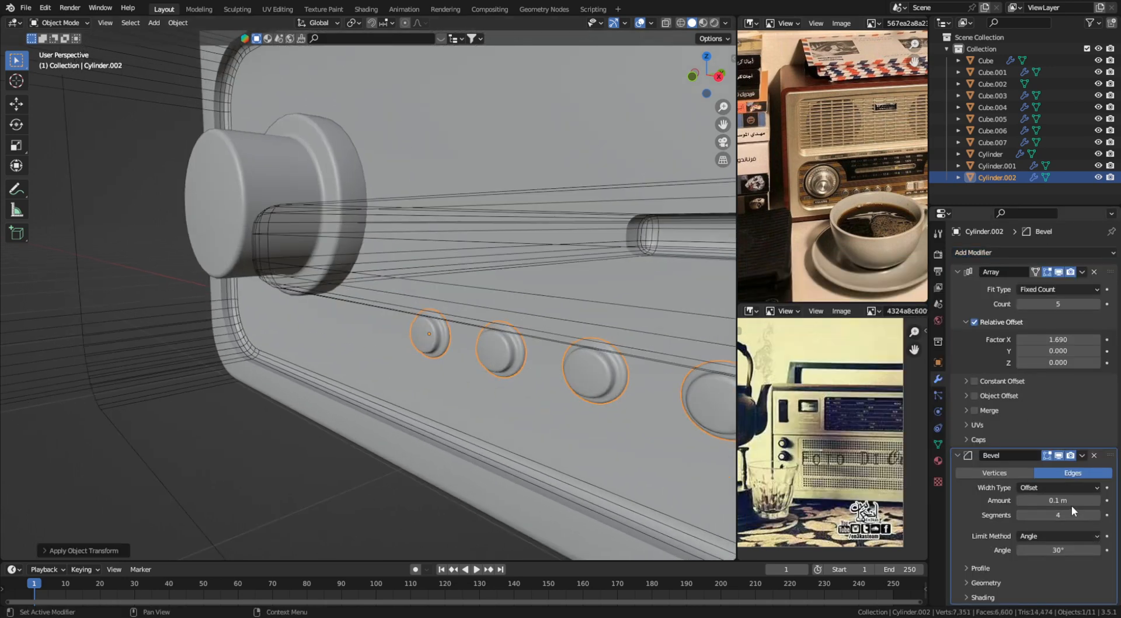
{"action": "left_click_drag", "start_coordinate": [1058, 500], "coordinate": [1023, 500]}
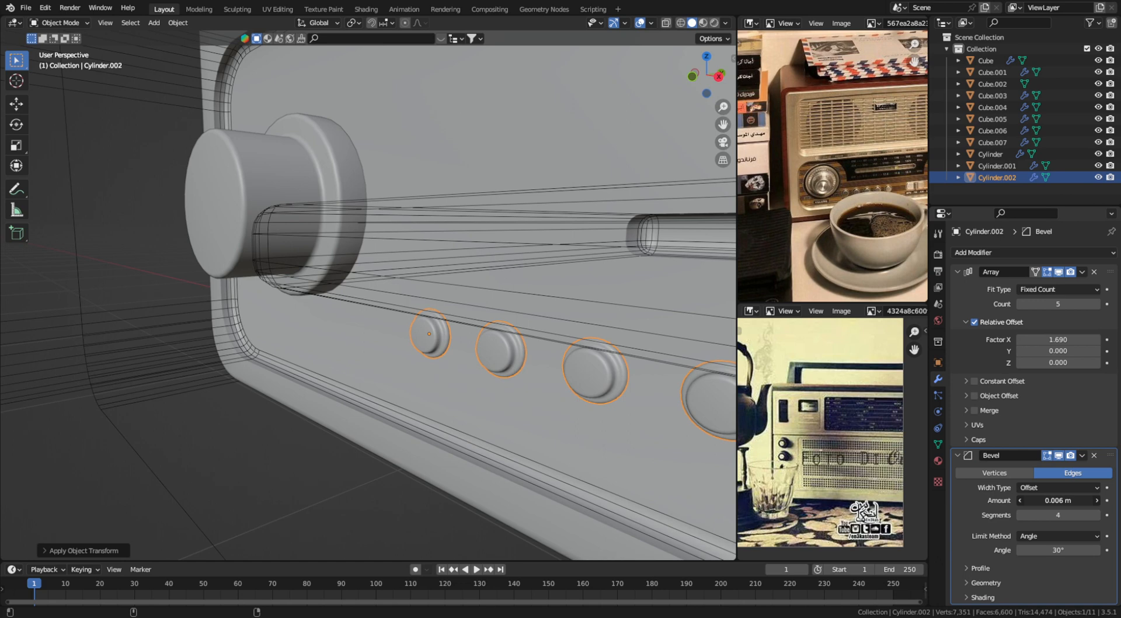
{"action": "key", "text": "shift+alt+z"}
{"action": "scroll", "coordinate": [433, 331], "scroll_direction": "down", "scroll_amount": 8}
{"action": "middle_click_drag", "start_coordinate": [435, 332], "coordinate": [518, 360]}
{"action": "key", "text": "ctrl+s"}
Step: Duplicate the mirrored speaker cylinder from the grille and place the copy beside the lower recess
{"action": "key", "text": "KP_1"}
{"action": "scroll", "coordinate": [526, 331], "scroll_direction": "up", "scroll_amount": 2}
{"action": "key", "text": "shift+alt+z"}
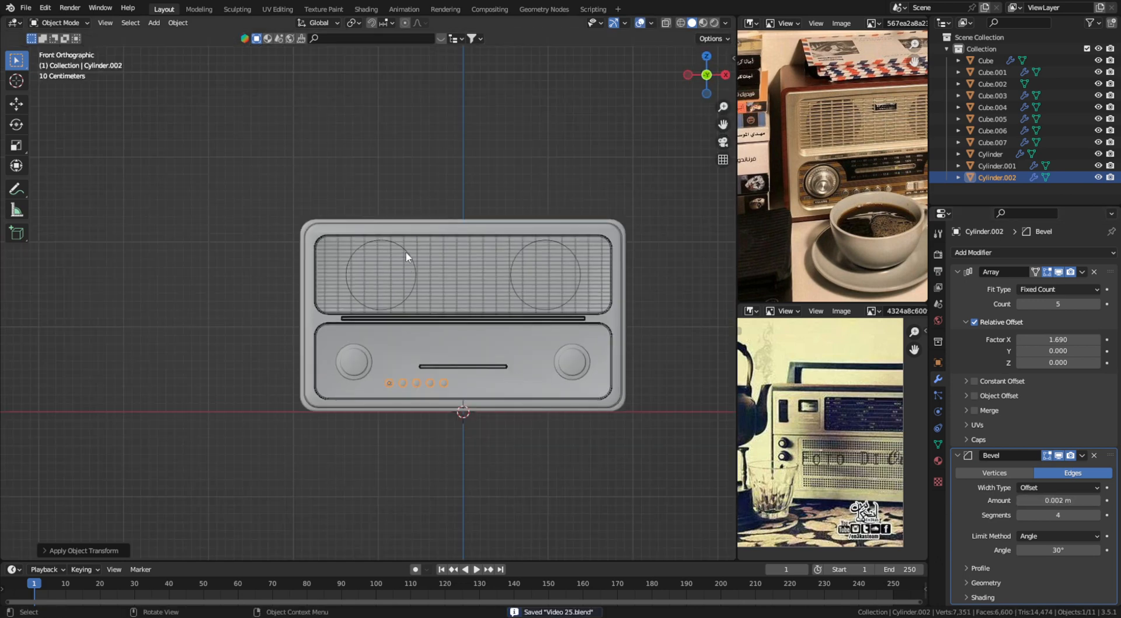
{"action": "left_click", "coordinate": [412, 262]}
{"action": "middle_click_drag", "start_coordinate": [415, 268], "coordinate": [592, 311], "text": "shift"}
{"action": "key", "text": "shift+d"}
{"action": "left_click", "coordinate": [488, 384]}
Step: Copy the large knob's location to the duplicated cylinder and select only the cylinder
{"action": "scroll", "coordinate": [473, 429], "scroll_direction": "up", "scroll_amount": 5}
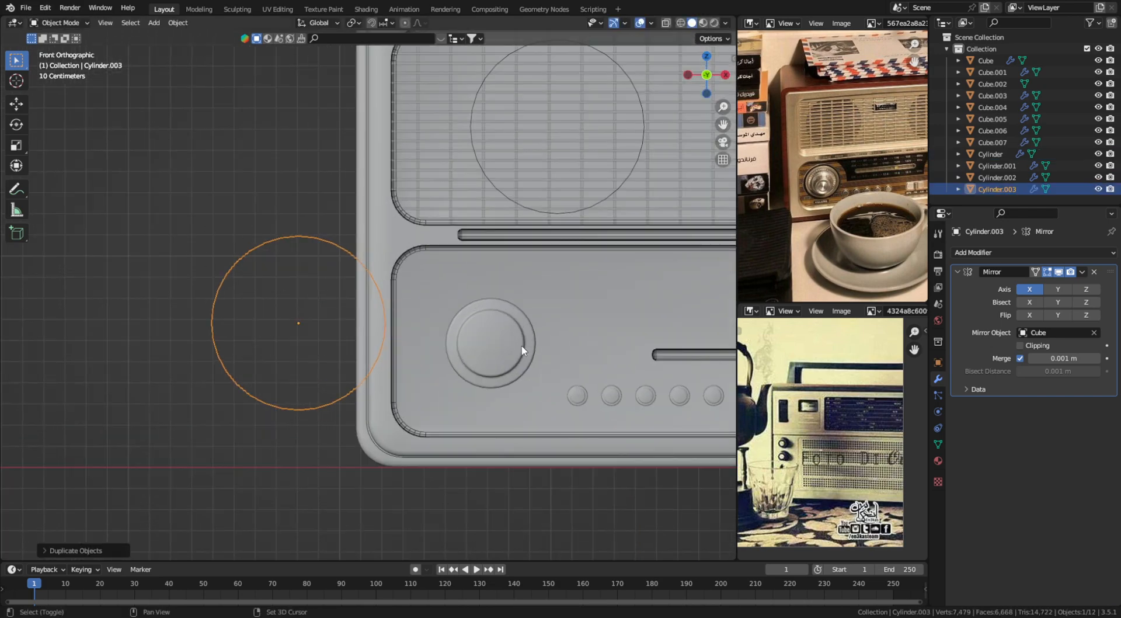
{"action": "left_click", "coordinate": [507, 341], "text": "shift"}
{"action": "key", "text": "ctrl+c"}
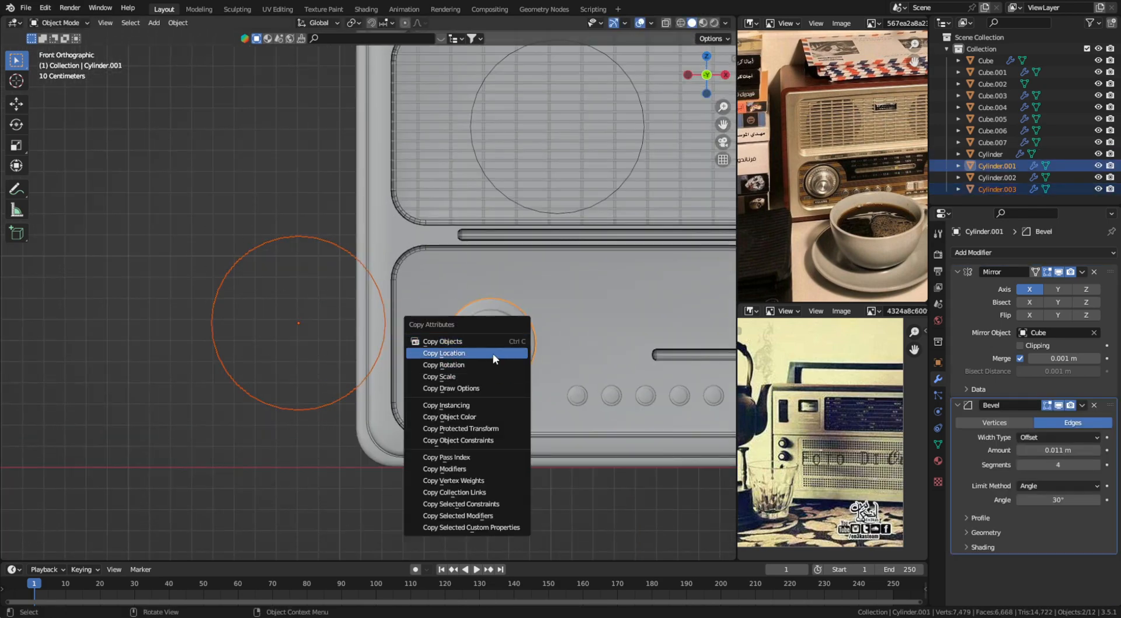
{"action": "left_click", "coordinate": [495, 354]}
{"action": "left_click", "coordinate": [561, 295]}
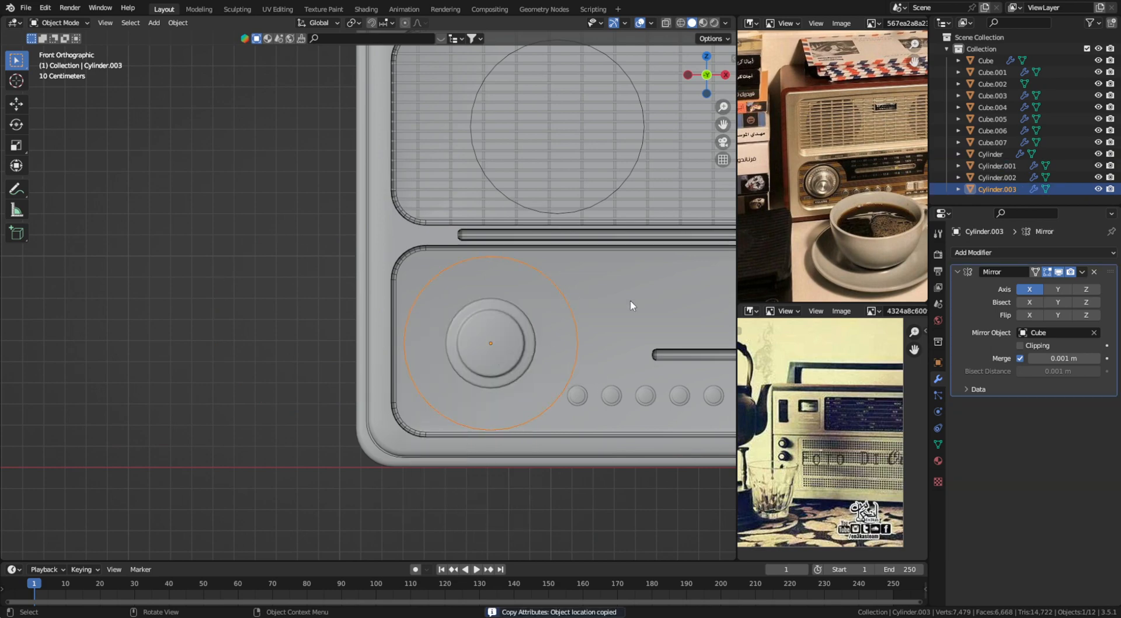
Step: Scale the cylinder down to slightly larger than the knob and move it along Y into the front panel
{"action": "key", "text": "s"}
{"action": "left_click", "coordinate": [590, 320]}
{"action": "middle_click_drag", "start_coordinate": [590, 320], "coordinate": [562, 265]}
{"action": "key", "text": "g"}
{"action": "key", "text": "y"}
{"action": "left_click", "coordinate": [571, 316]}
{"action": "key", "text": "g"}
{"action": "key", "text": "y"}
{"action": "left_click", "coordinate": [562, 265]}
Step: Add a Difference Boolean modifier to the front panel with the cylinder around the knob as the cutter
{"action": "left_click", "coordinate": [586, 348]}
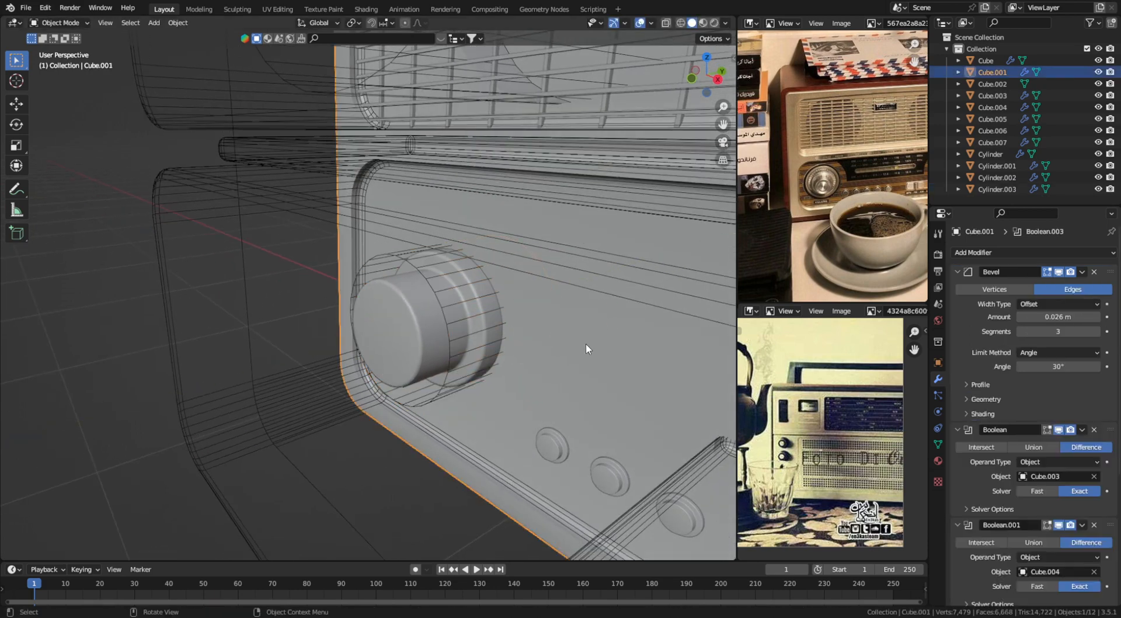
{"action": "left_click", "coordinate": [1016, 252]}
{"action": "left_click", "coordinate": [876, 313]}
{"action": "scroll", "coordinate": [1080, 526], "scroll_direction": "down", "scroll_amount": 10}
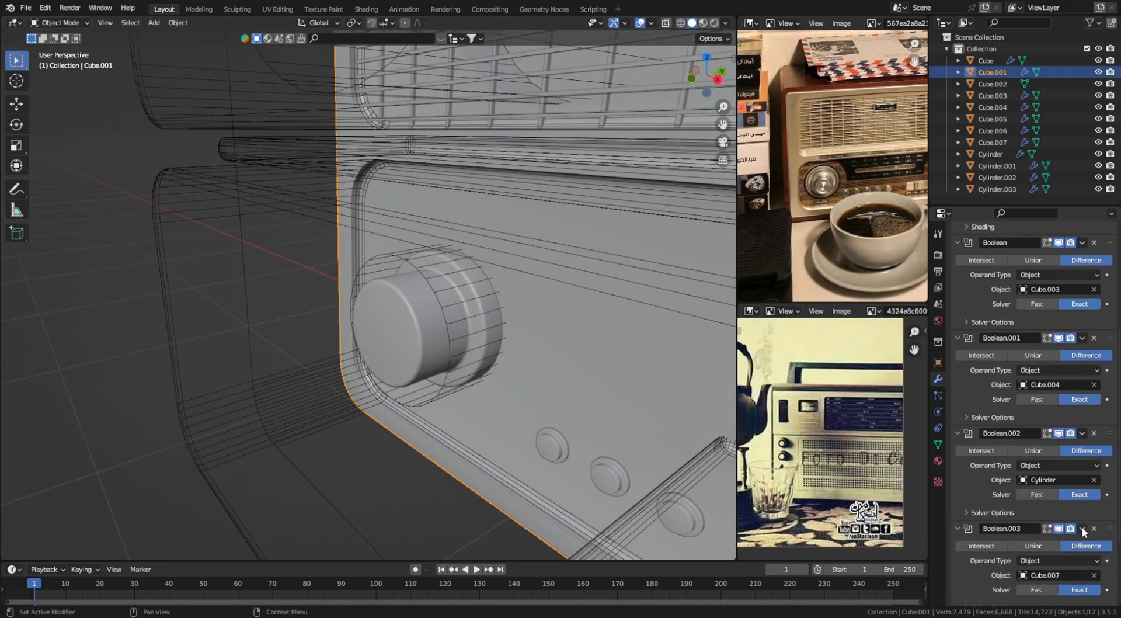
{"action": "left_click", "coordinate": [437, 297]}
{"action": "scroll", "coordinate": [456, 295], "scroll_direction": "down", "scroll_amount": 5}
{"action": "key", "text": "shift+alt+z"}
{"action": "middle_click_drag", "start_coordinate": [467, 292], "coordinate": [510, 313]}
{"action": "scroll", "coordinate": [516, 269], "scroll_direction": "down", "scroll_amount": 2}
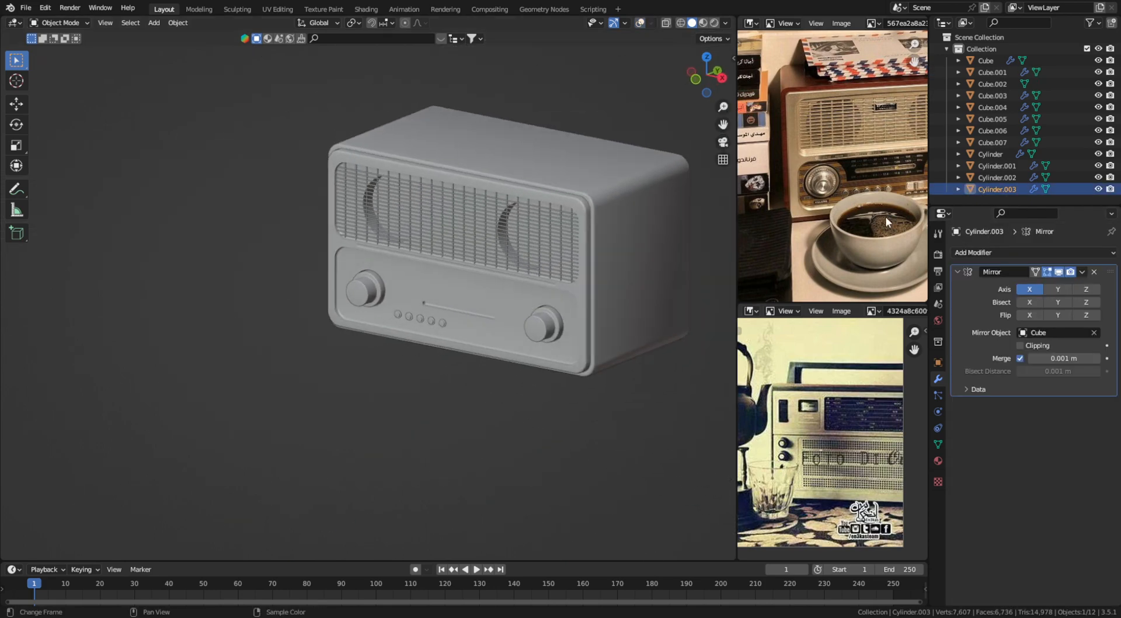
Step: Examine the slide switch in the upper reference photo and save the file
{"action": "scroll", "coordinate": [886, 216], "scroll_direction": "up", "scroll_amount": 5}
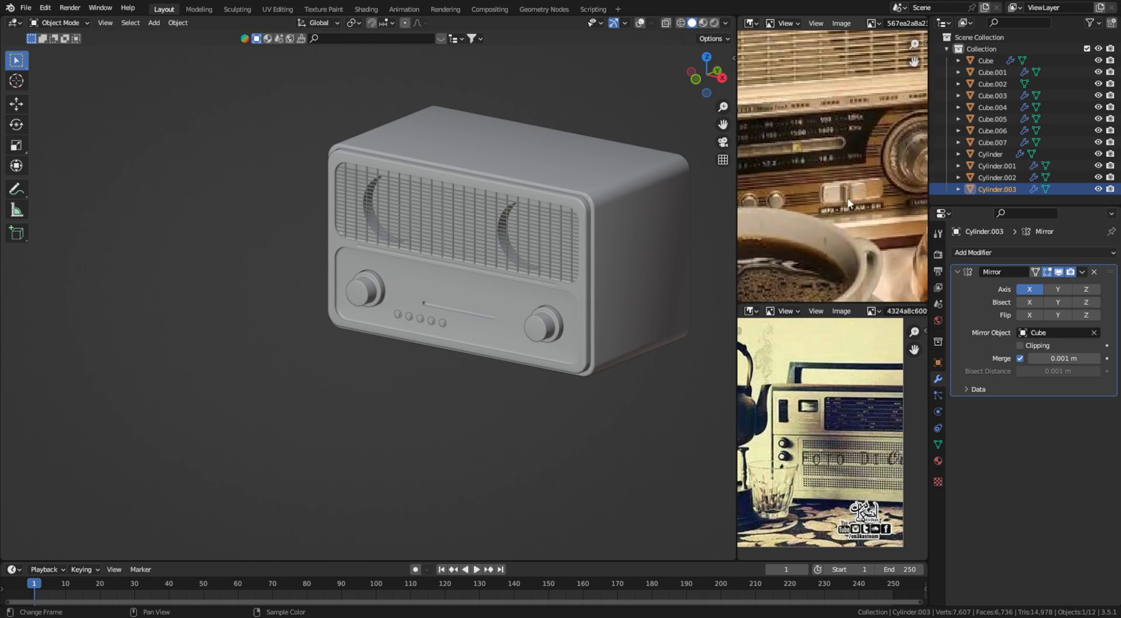
{"action": "middle_click_drag", "start_coordinate": [514, 294], "coordinate": [529, 274]}
{"action": "key", "text": "shift+alt+z"}
{"action": "key", "text": "ctrl+s"}
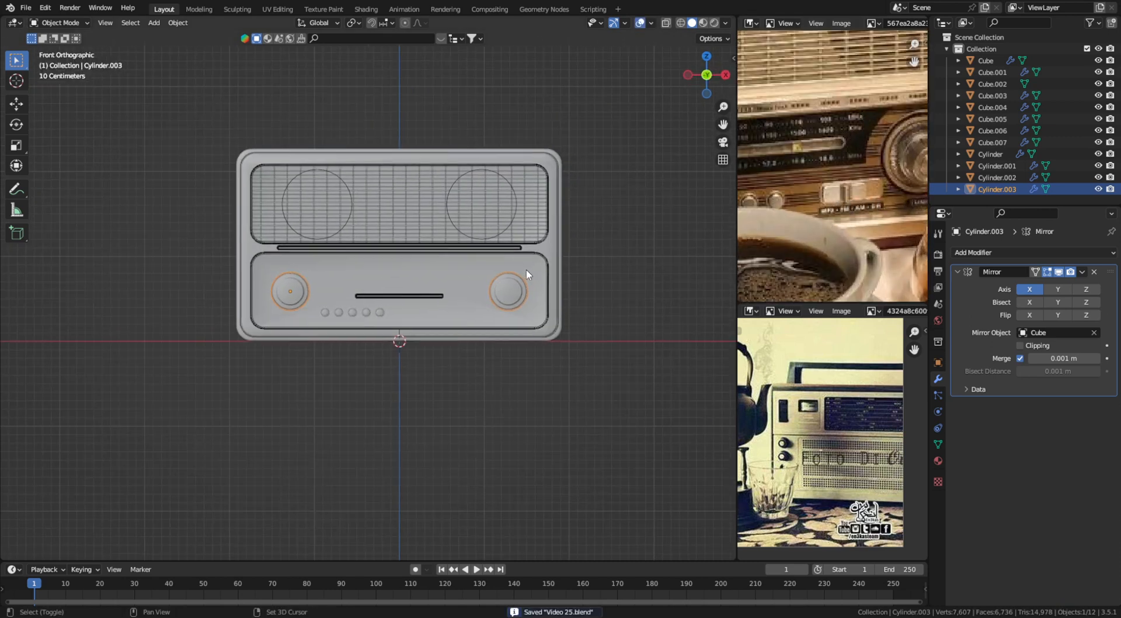
{"action": "key", "text": "shift+a"}
{"action": "key", "text": "Escape"}
Step: Duplicate the tuning slot cutter and place the copy below the slot, between the button row and the far knob
{"action": "scroll", "coordinate": [393, 310], "scroll_direction": "up", "scroll_amount": 3}
{"action": "left_click", "coordinate": [446, 306]}
{"action": "scroll", "coordinate": [393, 303], "scroll_direction": "up", "scroll_amount": 2}
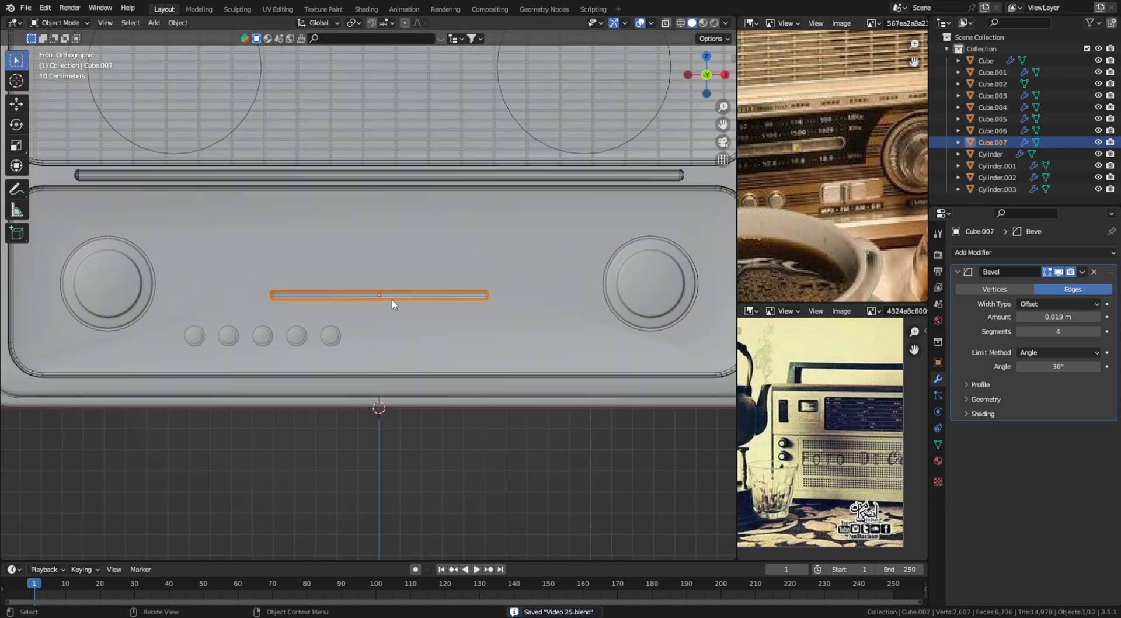
{"action": "key", "text": "shift+d"}
{"action": "left_click", "coordinate": [514, 343]}
Step: Reshape the copied cutter's mesh into a shorter, taller rectangle by scaling it along X and Z
{"action": "key", "text": "Tab"}
{"action": "key", "text": "s"}
{"action": "key", "text": "x"}
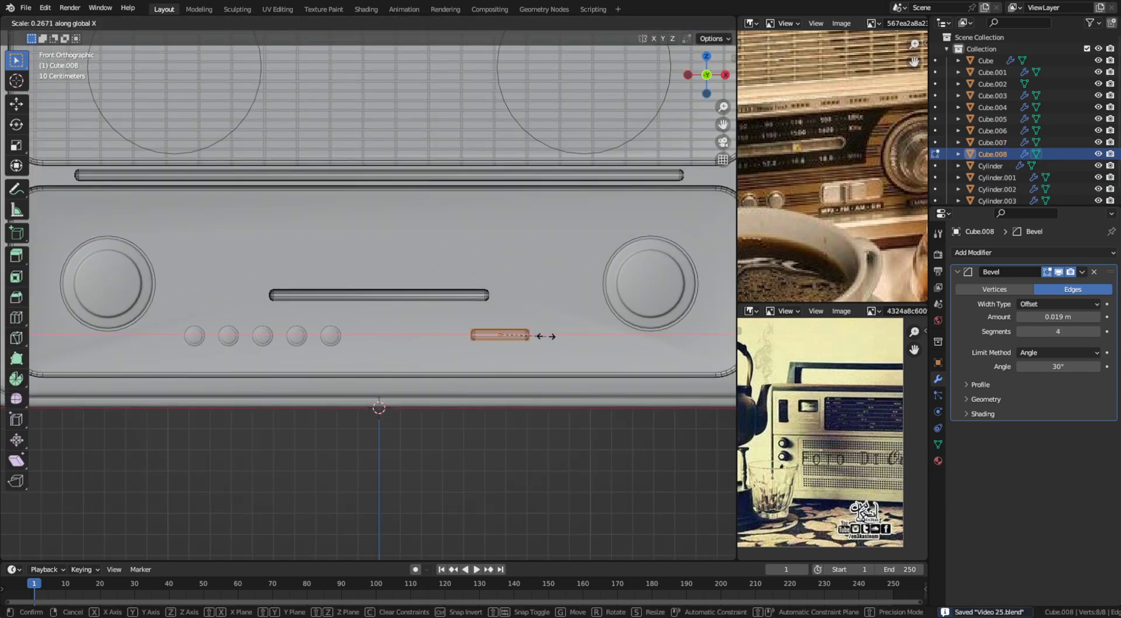
{"action": "left_click", "coordinate": [546, 336]}
{"action": "key", "text": "s"}
{"action": "key", "text": "z"}
{"action": "left_click", "coordinate": [545, 287]}
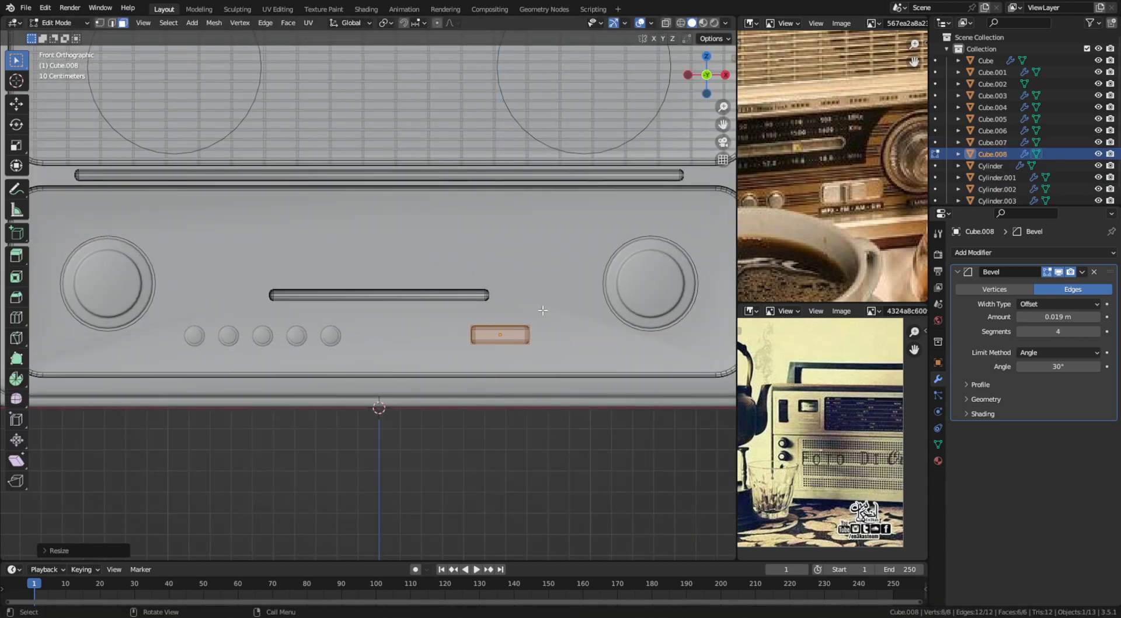
{"action": "key", "text": "s"}
{"action": "key", "text": "x"}
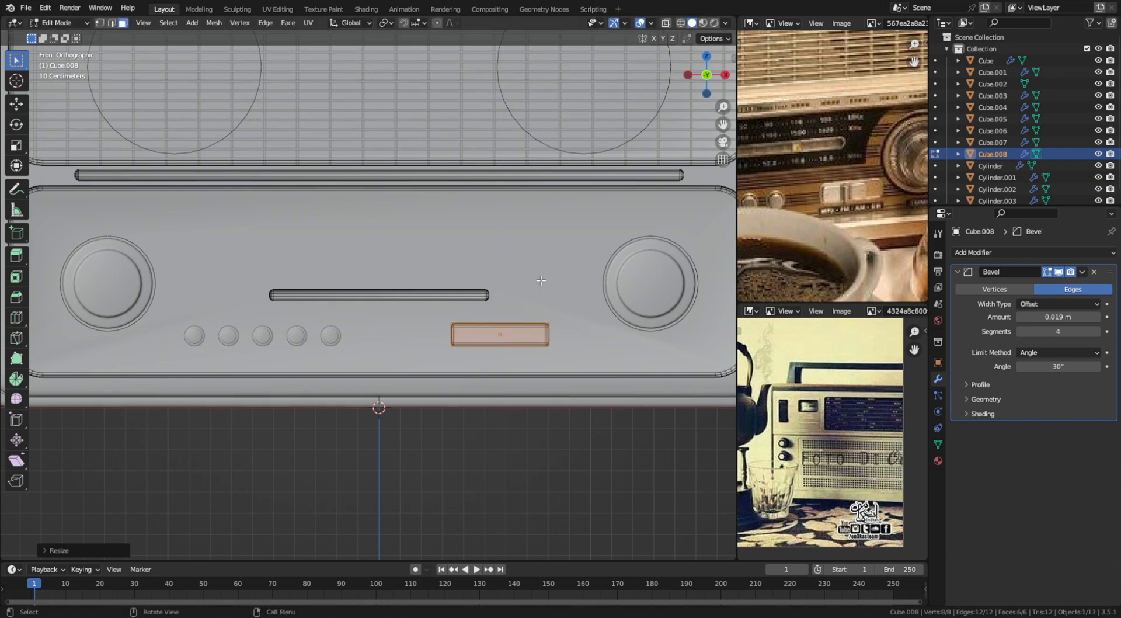
Step: Shift the rectangular cutter slightly toward the far knob and scale its mesh taller along Z
{"action": "middle_click_drag", "start_coordinate": [538, 286], "coordinate": [537, 387]}
{"action": "key", "text": "KP_1"}
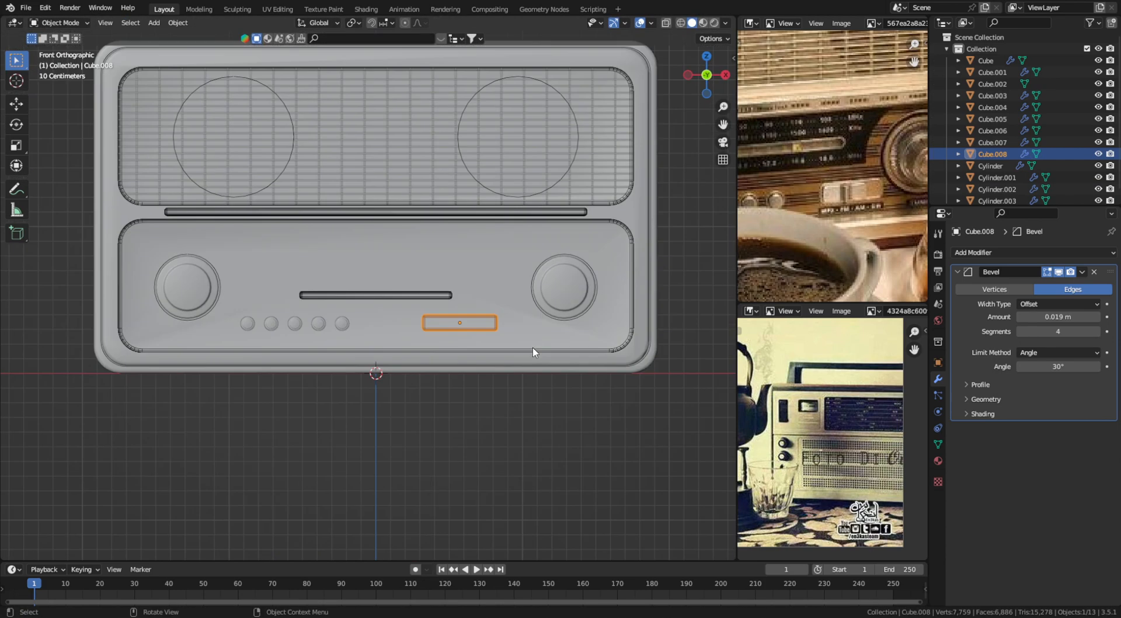
{"action": "key", "text": "Tab"}
{"action": "key", "text": "s"}
{"action": "key", "text": "z"}
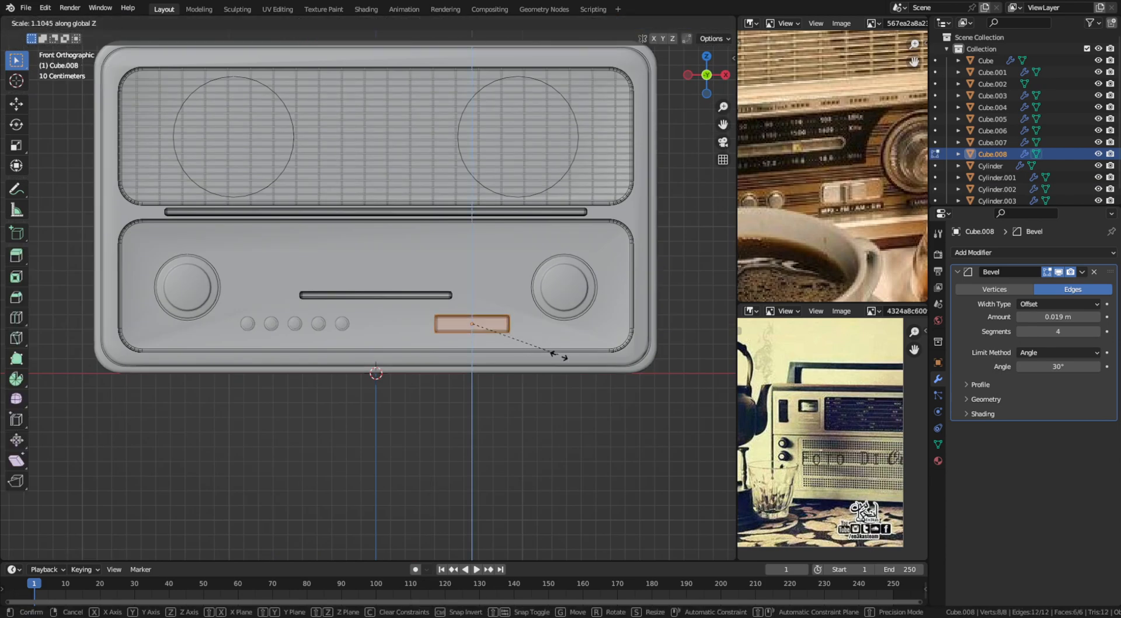
{"action": "left_click", "coordinate": [574, 382]}
Step: Duplicate the rectangular cutter and move the copy along Y out in front of the radio
{"action": "middle_click_drag", "start_coordinate": [571, 381], "coordinate": [482, 349]}
{"action": "key", "text": "Tab"}
{"action": "key", "text": "shift+d"}
{"action": "key", "text": "y"}
{"action": "left_click", "coordinate": [280, 417]}
Step: Add a Difference Boolean modifier to the front panel with the original rectangular block as the cutter
{"action": "left_click", "coordinate": [359, 333]}
{"action": "middle_click_drag", "start_coordinate": [361, 330], "coordinate": [447, 332], "text": "shift"}
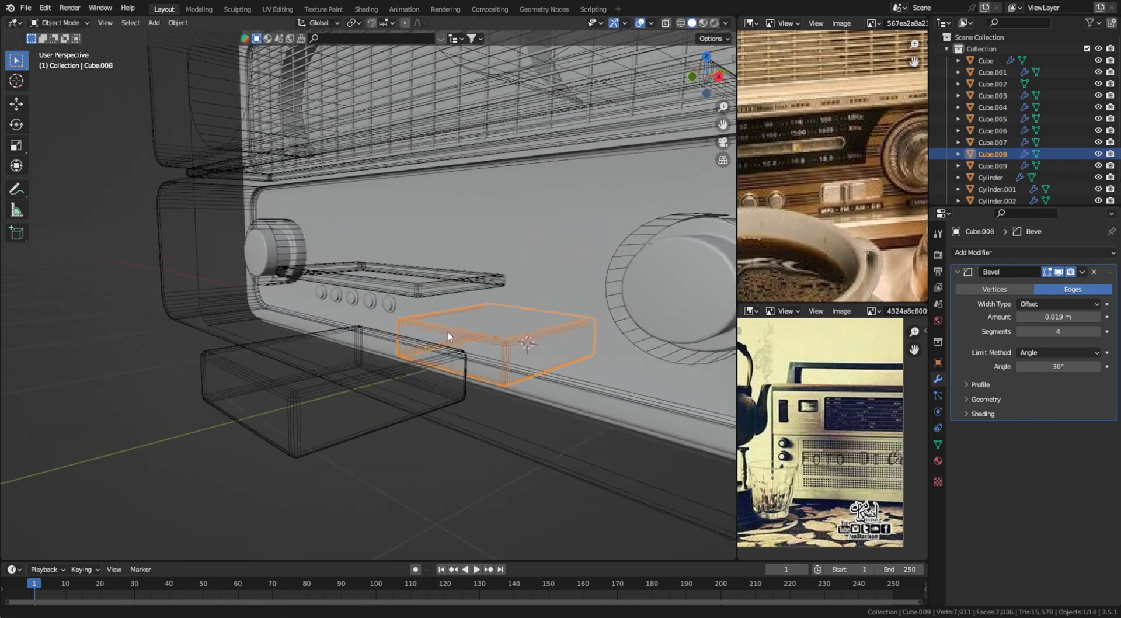
{"action": "left_click", "coordinate": [639, 371]}
{"action": "left_click", "coordinate": [986, 252]}
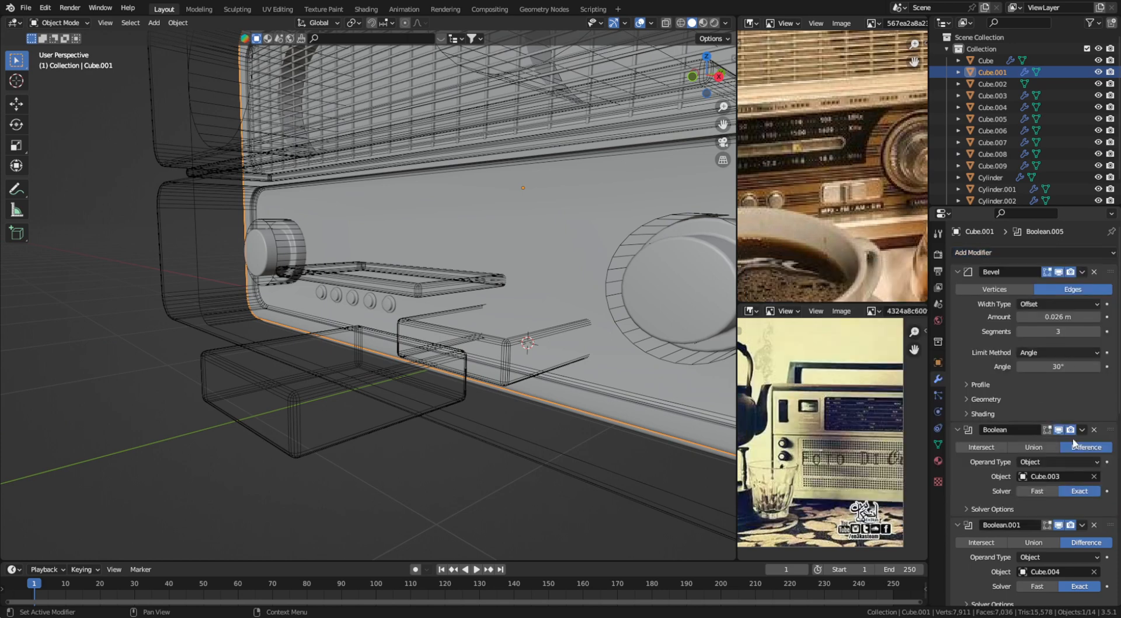
{"action": "scroll", "coordinate": [1105, 575], "scroll_direction": "down", "scroll_amount": 6}
{"action": "scroll", "coordinate": [1105, 575], "scroll_direction": "down", "scroll_amount": 5}
{"action": "left_click", "coordinate": [1093, 564]}
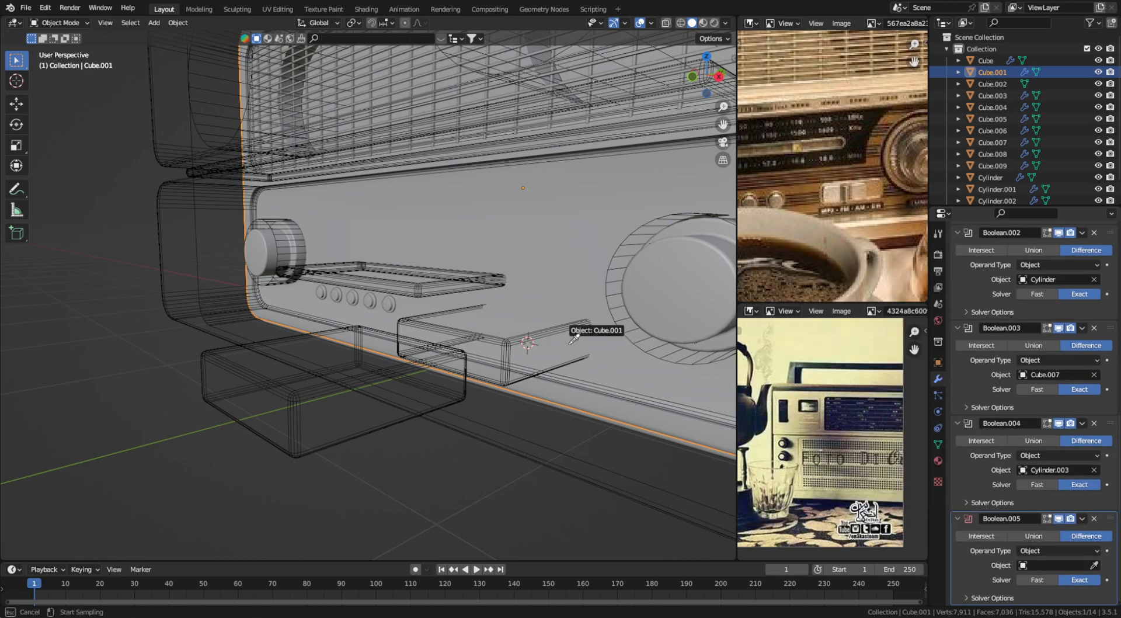
{"action": "left_click", "coordinate": [513, 343]}
Step: Select the rectangular cutter in the front panel and move it slightly deeper along Y
{"action": "key", "text": "shift+alt+z"}
{"action": "key", "text": "shift+alt+z"}
{"action": "left_click", "coordinate": [509, 343]}
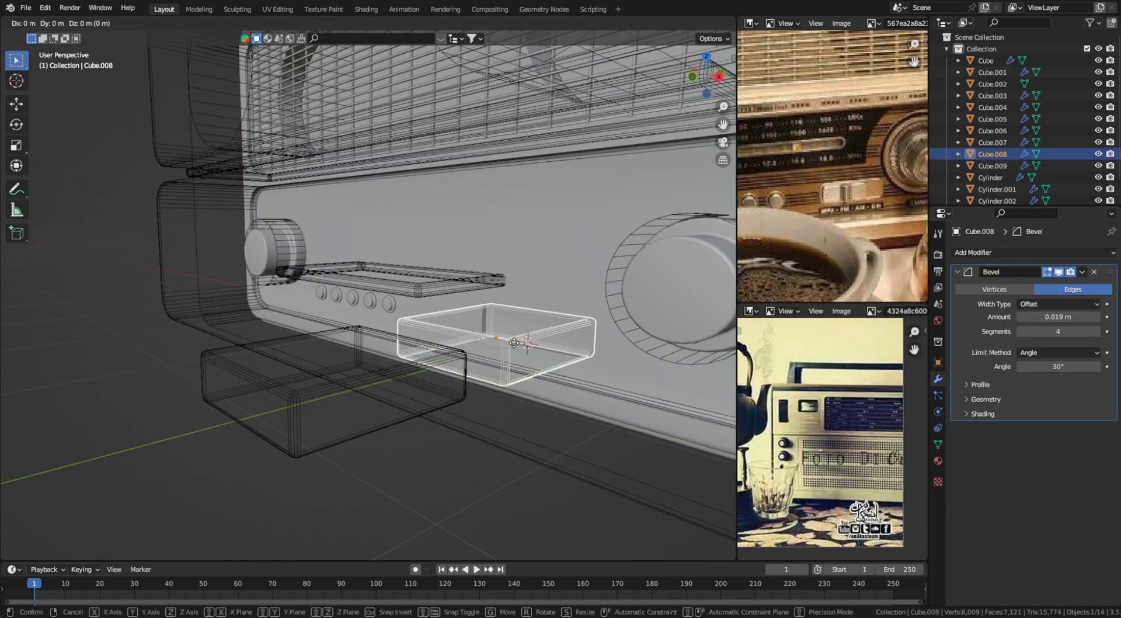
{"action": "key", "text": "g"}
{"action": "key", "text": "y"}
{"action": "right_click", "coordinate": [349, 377]}
Step: Set the viewport display of the rectangular copy in front of the radio to Textured
{"action": "left_click", "coordinate": [349, 377]}
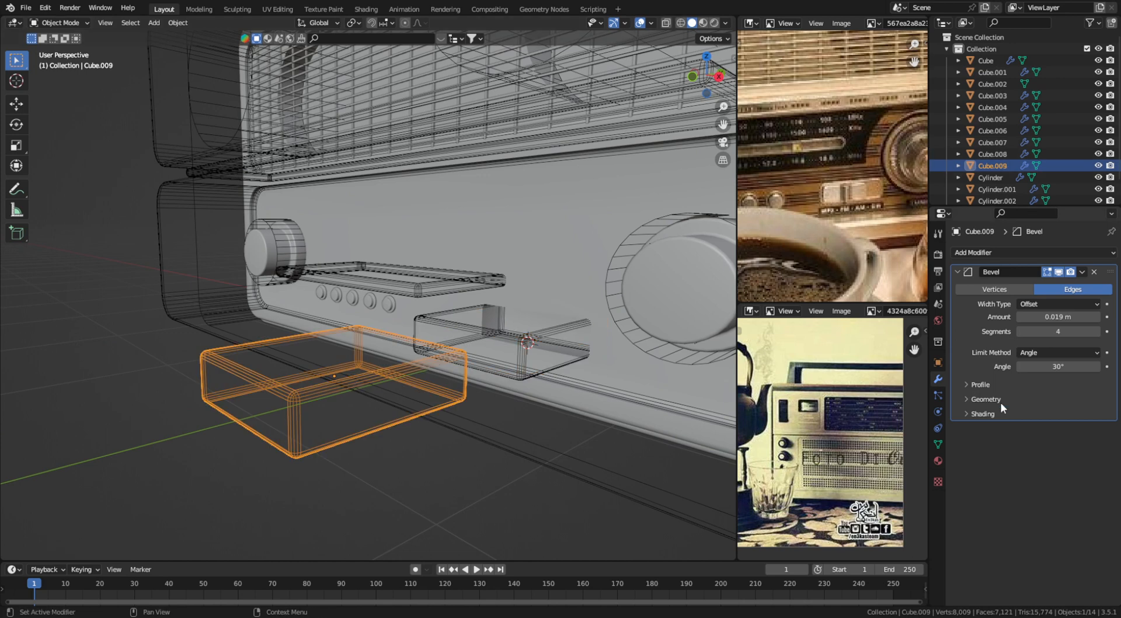
{"action": "left_click", "coordinate": [938, 362]}
{"action": "scroll", "coordinate": [1034, 409], "scroll_direction": "down", "scroll_amount": 15}
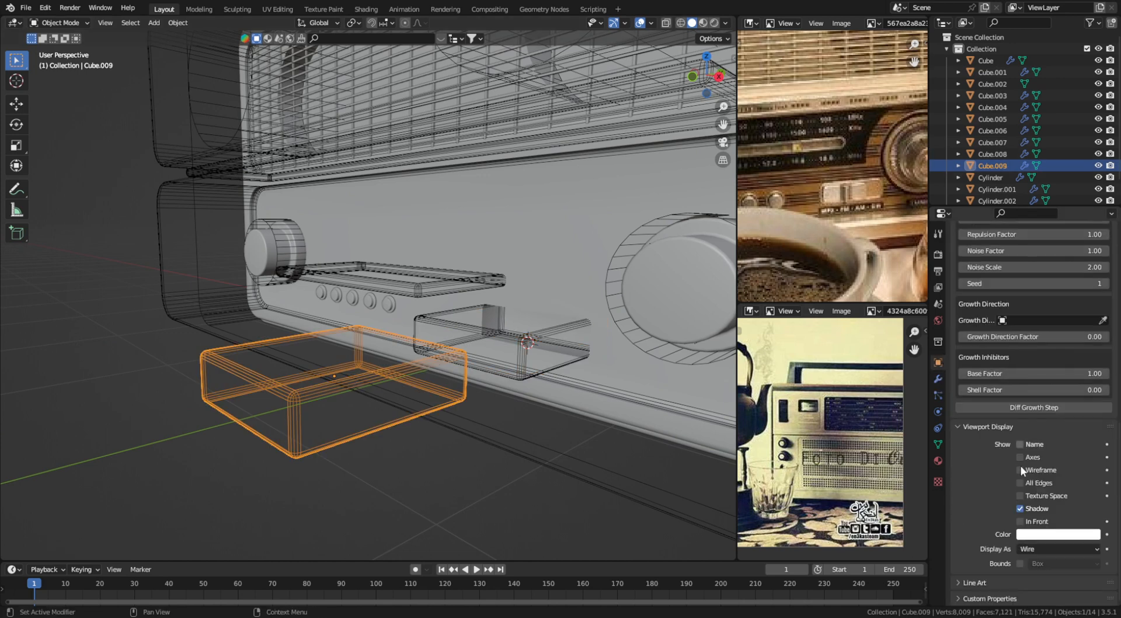
{"action": "left_click", "coordinate": [1051, 548]}
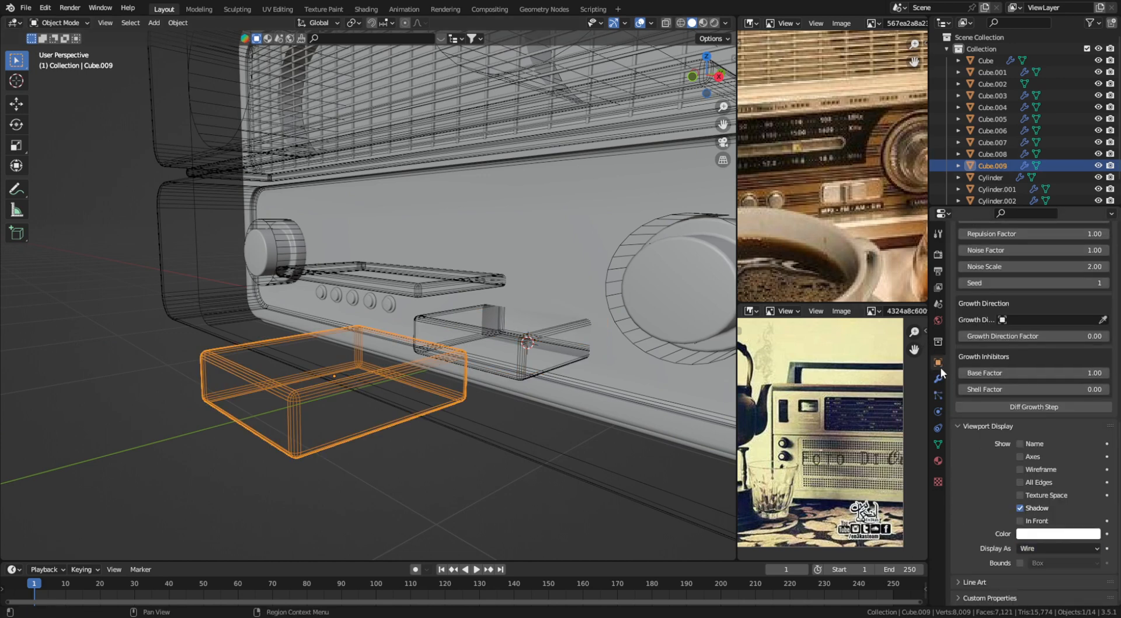
{"action": "left_click", "coordinate": [1054, 548]}
{"action": "left_click", "coordinate": [1041, 496]}
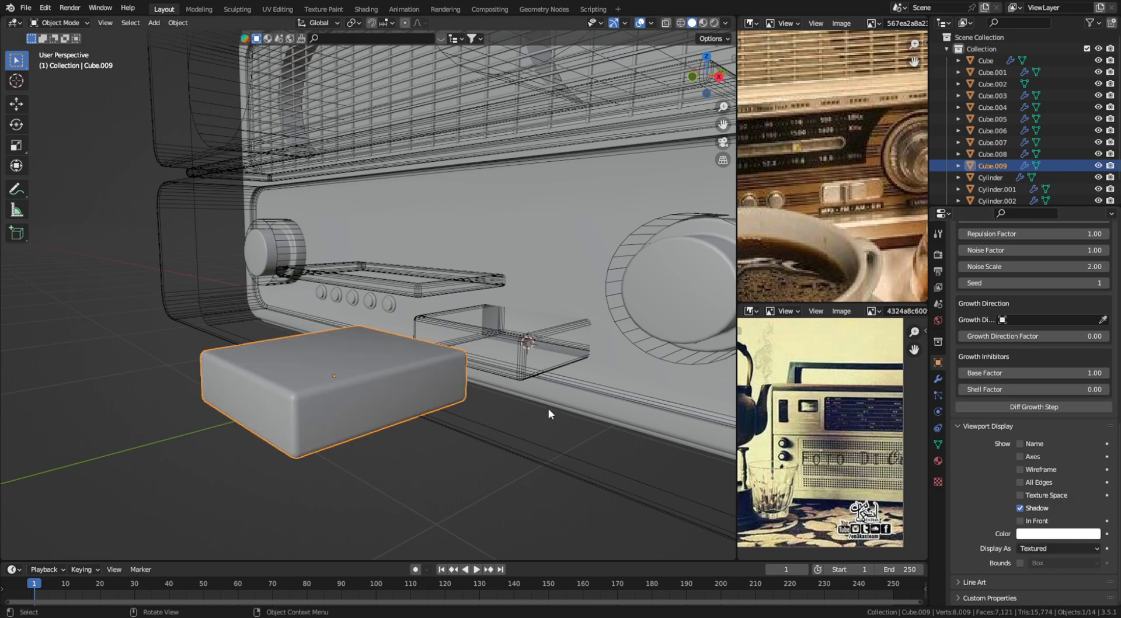
Step: Scale the copied block's mesh down along Y into a thin switch block
{"action": "key", "text": "Tab"}
{"action": "key", "text": "s"}
{"action": "left_click", "coordinate": [367, 379]}
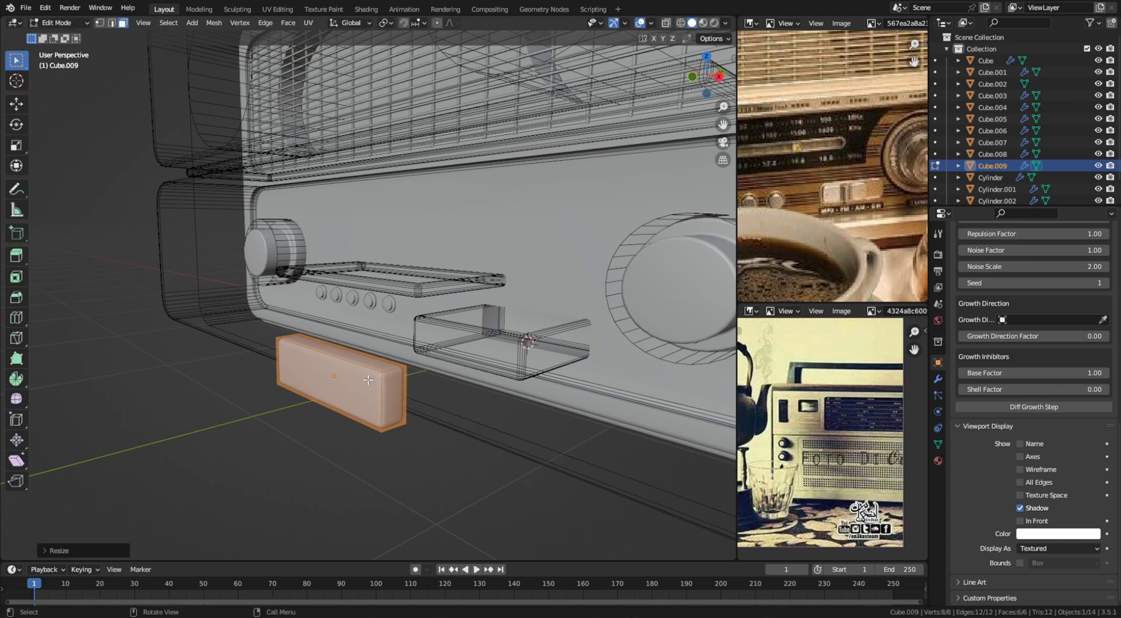
Step: Add a centred vertical loop cut to the switch block and move it about -0.11 m along Y
{"action": "key", "text": "ctrl+r"}
{"action": "left_click", "coordinate": [369, 381]}
{"action": "right_click", "coordinate": [374, 384]}
{"action": "key", "text": "g"}
{"action": "key", "text": "y"}
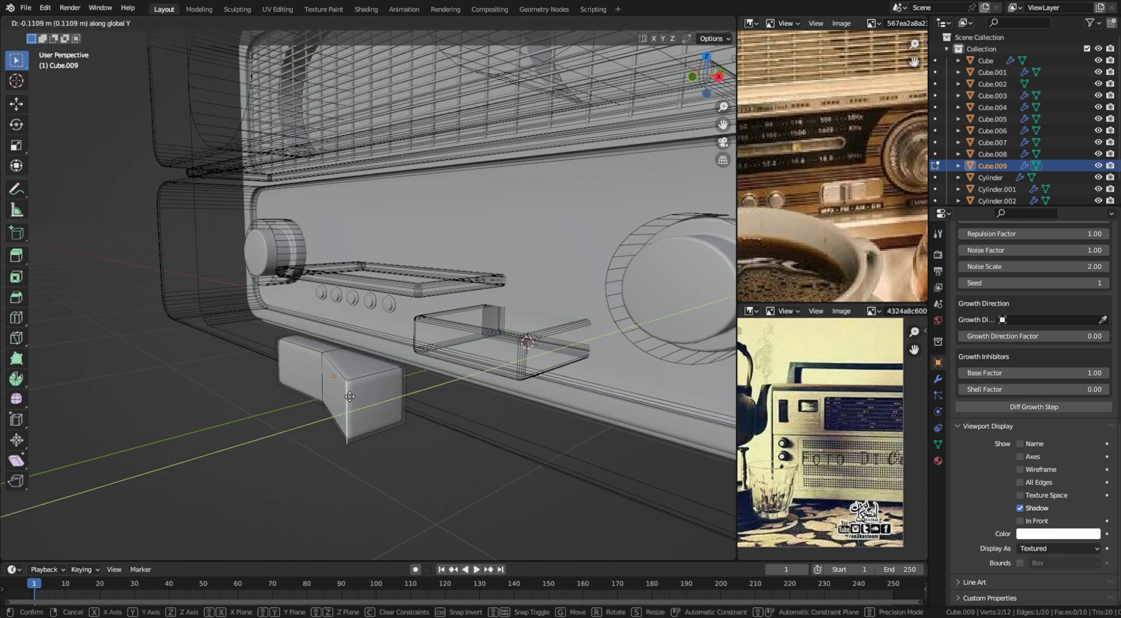
{"action": "left_click", "coordinate": [349, 396]}
Step: Move the whole switch mesh along Y into the panel recess and fine-tune the object's depth along Y
{"action": "key", "text": "a"}
{"action": "key", "text": "g"}
{"action": "key", "text": "y"}
{"action": "left_click", "coordinate": [631, 362]}
{"action": "key", "text": "Tab"}
{"action": "key", "text": "g"}
{"action": "key", "text": "y"}
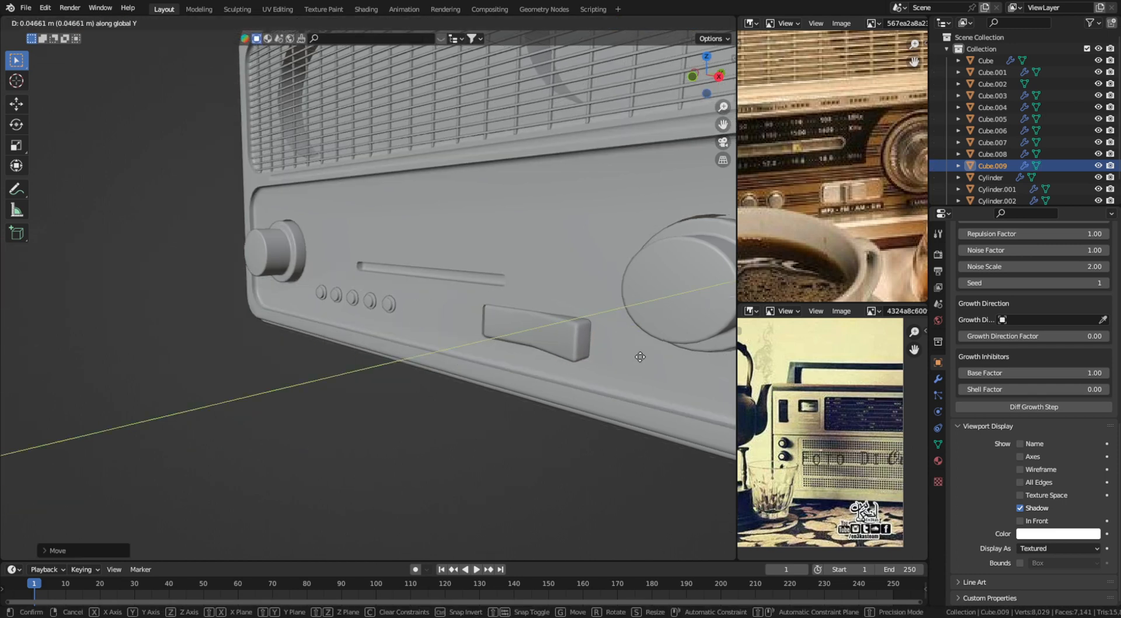
{"action": "left_click", "coordinate": [641, 357]}
Step: Scale the switch to about 0.98 along X to fit inside its recess
{"action": "key", "text": "s"}
{"action": "key", "text": "x"}
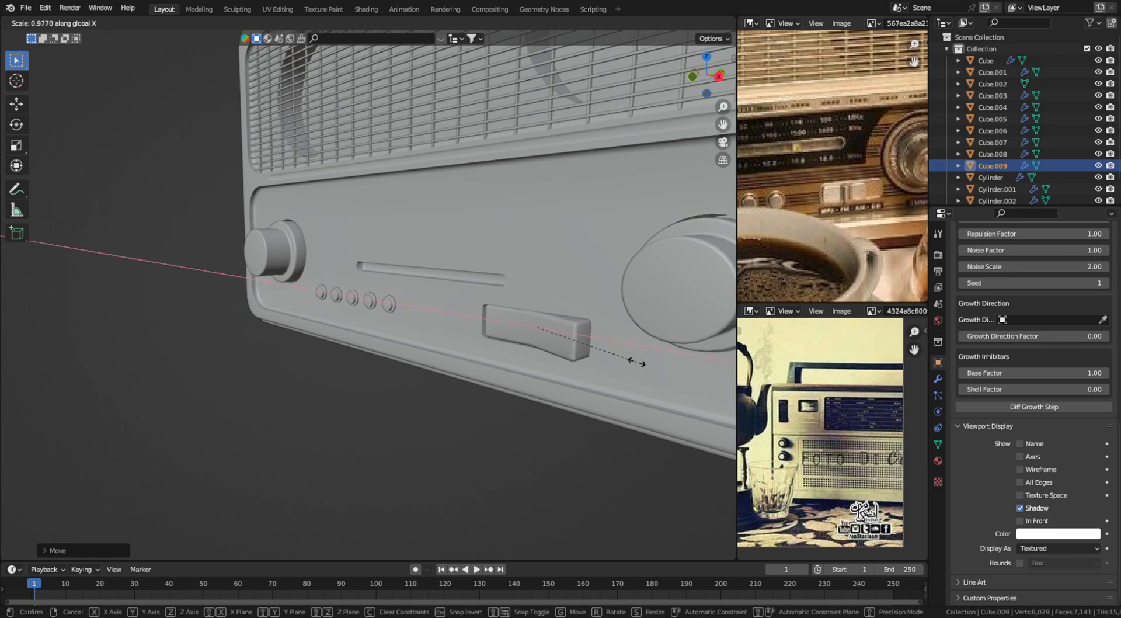
{"action": "left_click", "coordinate": [637, 362]}
Step: Examine the switch, knobs and recesses on the radio's front panel from different angles and distances
{"action": "key", "text": "alt+z"}
{"action": "middle_click_drag", "start_coordinate": [571, 363], "coordinate": [458, 325]}
{"action": "key", "text": "alt+z"}
{"action": "scroll", "coordinate": [495, 351], "scroll_direction": "down", "scroll_amount": 5}
{"action": "scroll", "coordinate": [530, 366], "scroll_direction": "up", "scroll_amount": 5}
{"action": "key", "text": "alt+z"}
{"action": "key", "text": "alt+z"}
{"action": "scroll", "coordinate": [516, 330], "scroll_direction": "down", "scroll_amount": 5}
{"action": "scroll", "coordinate": [459, 324], "scroll_direction": "up", "scroll_amount": 3}
{"action": "scroll", "coordinate": [789, 111], "scroll_direction": "down", "scroll_amount": 3}
Step: Compare the overall radio model with the details in the two reference photos
{"action": "middle_click_drag", "start_coordinate": [785, 53], "coordinate": [773, 151]}
{"action": "scroll", "coordinate": [862, 154], "scroll_direction": "down", "scroll_amount": 2}
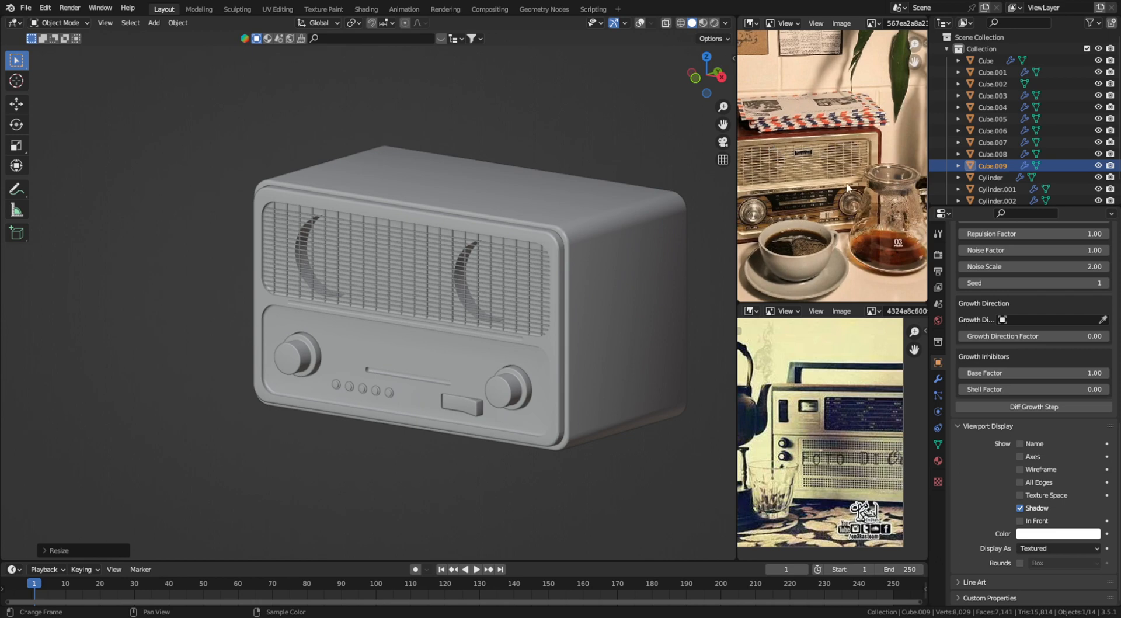
{"action": "middle_click_drag", "start_coordinate": [551, 279], "coordinate": [478, 317]}
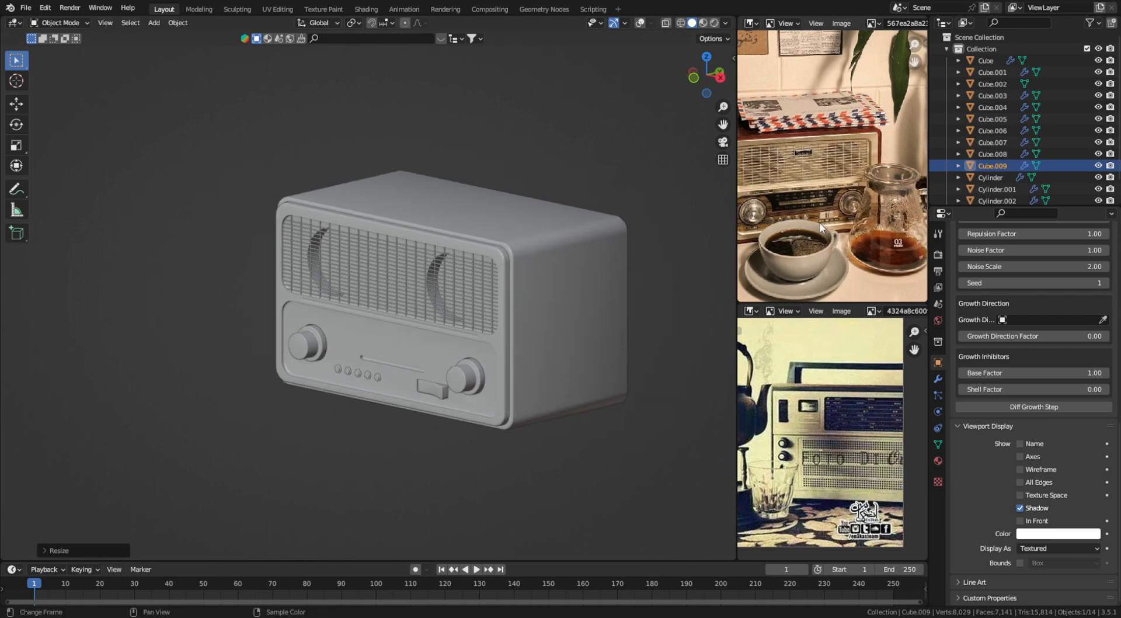
{"action": "scroll", "coordinate": [821, 228], "scroll_direction": "up", "scroll_amount": 2}
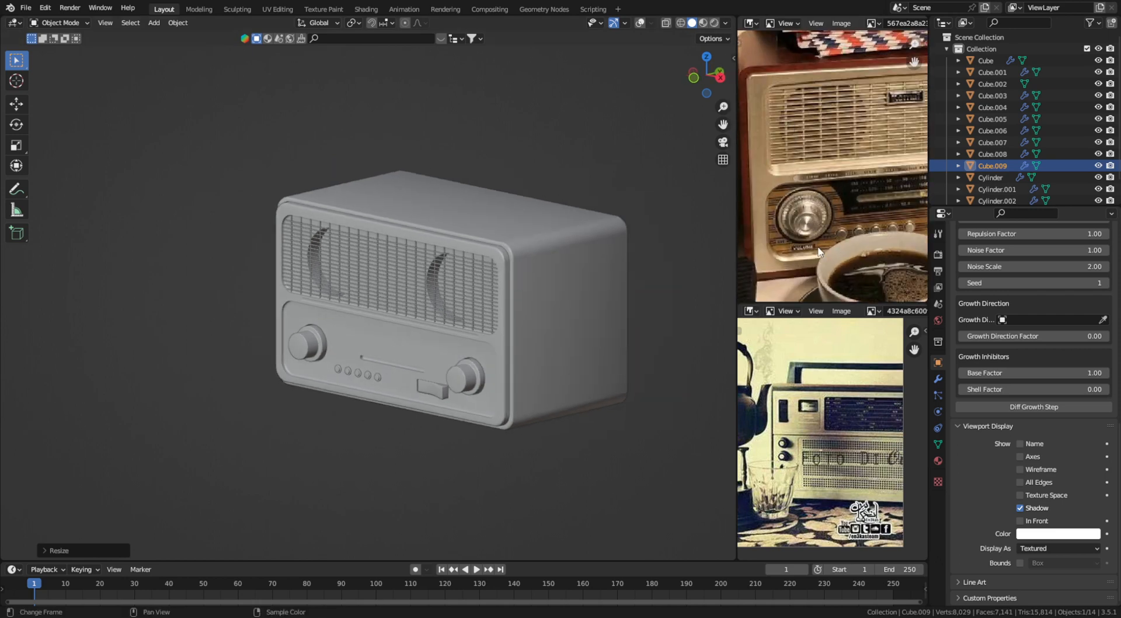
{"action": "mouse_move", "coordinate": [489, 378]}
{"action": "middle_mouse_down"}
{"action": "mouse_move", "coordinate": [408, 380]}
{"action": "mouse_move", "coordinate": [496, 400]}
{"action": "middle_mouse_up"}
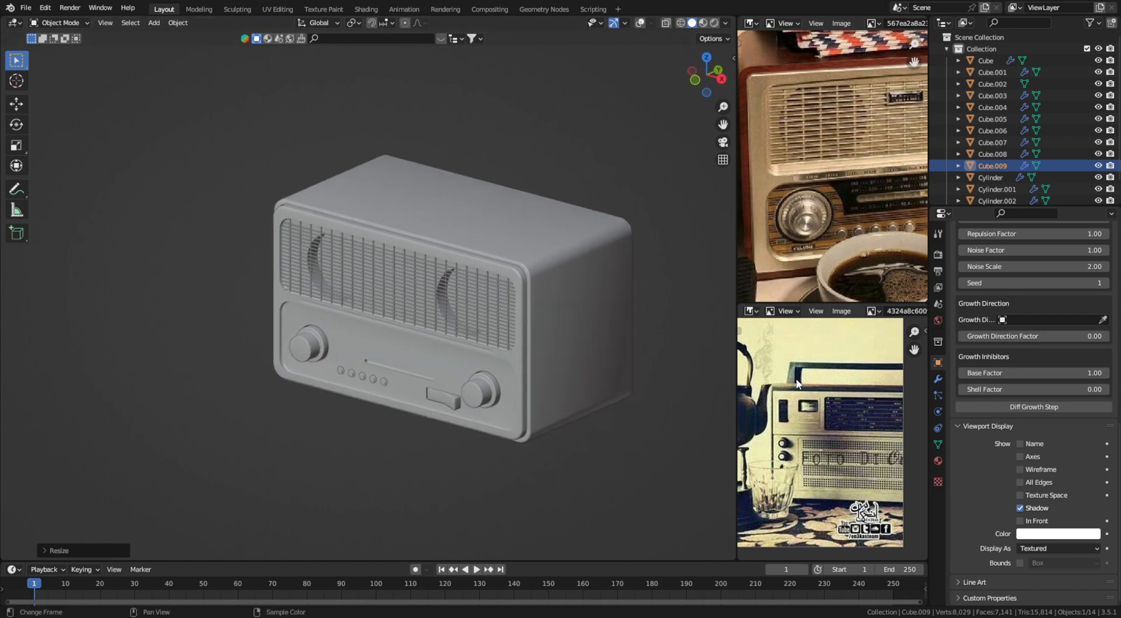
{"action": "scroll", "coordinate": [913, 374], "scroll_direction": "up", "scroll_amount": 3}
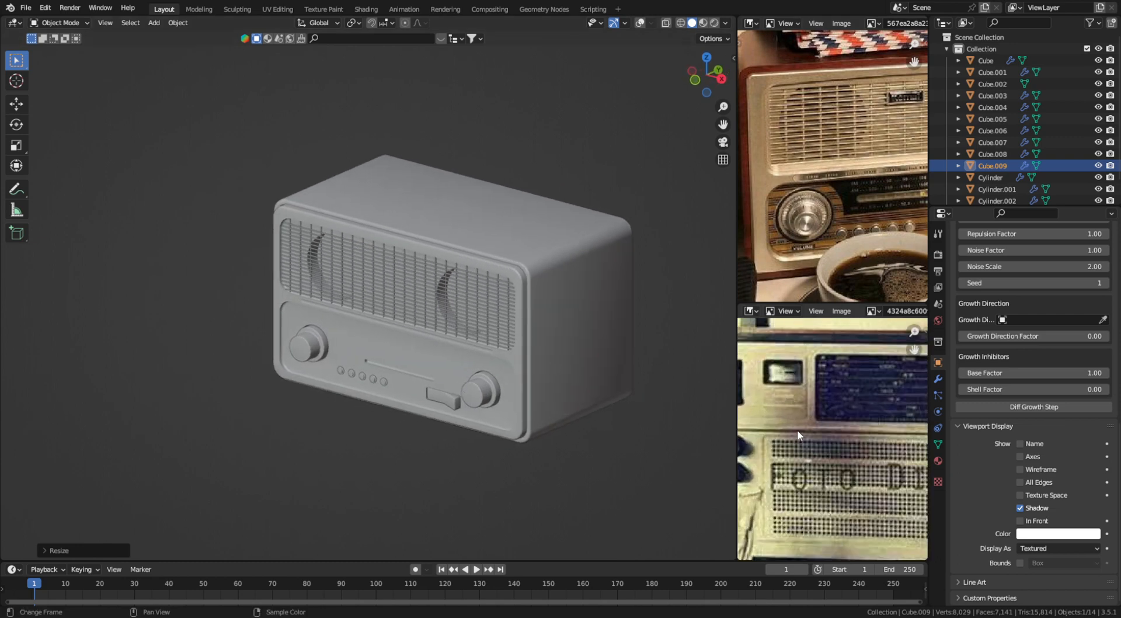
{"action": "scroll", "coordinate": [583, 357], "scroll_direction": "down", "scroll_amount": 5}
{"action": "middle_click_drag", "start_coordinate": [495, 331], "coordinate": [467, 334]}
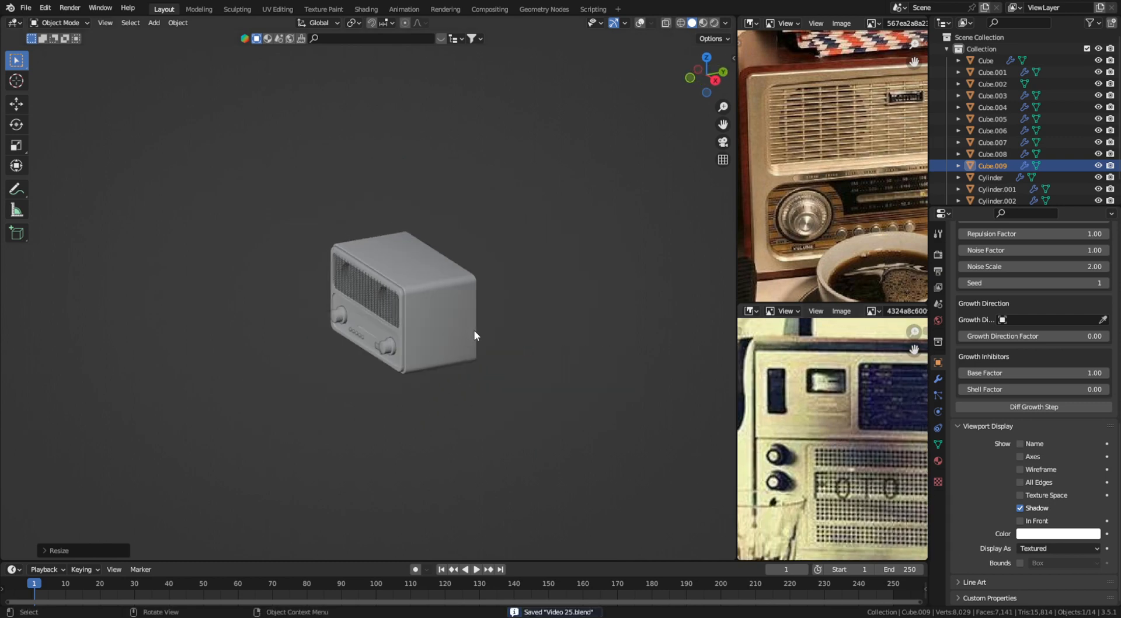